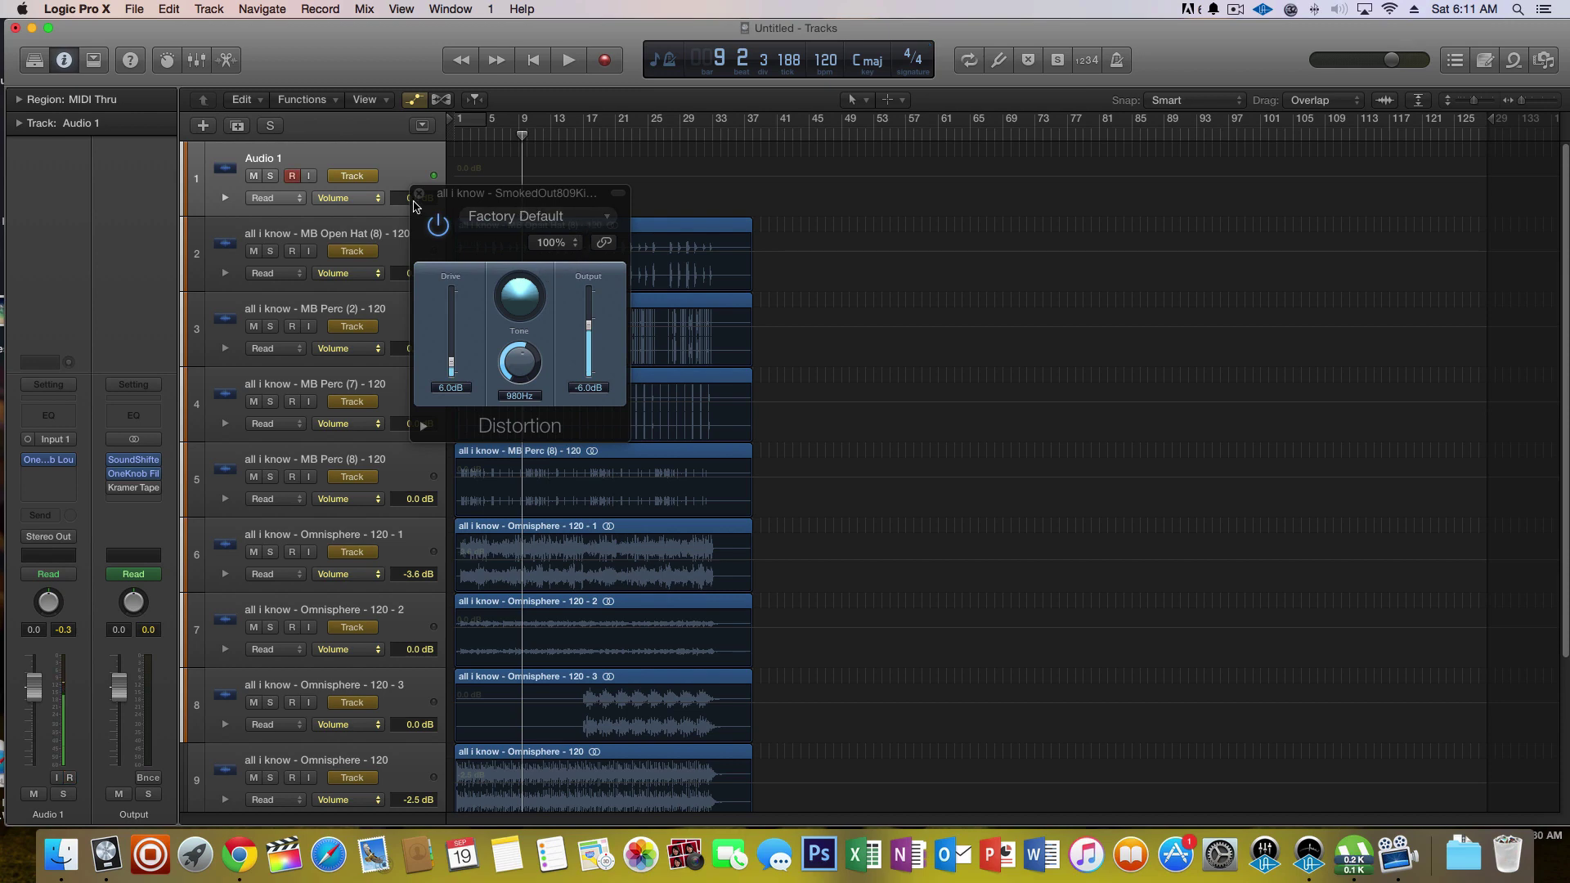
# - Close the Distortion plug-in window and select the Output track
pyautogui.click(419, 194)
pyautogui.scroll(-5, 556, 425)
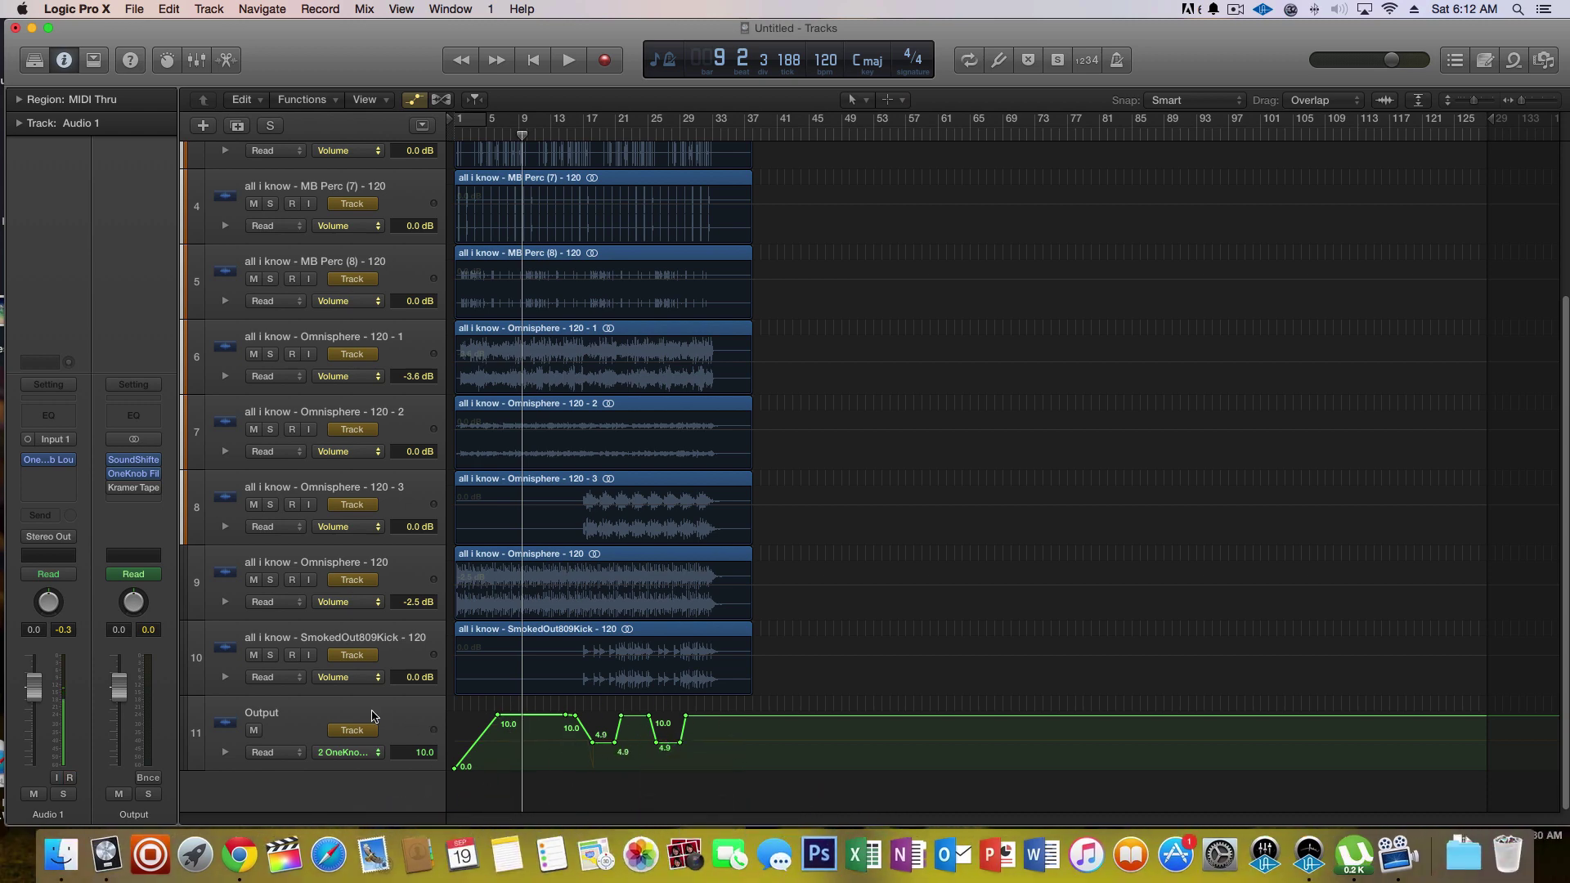
pyautogui.scroll(3, 593, 603)
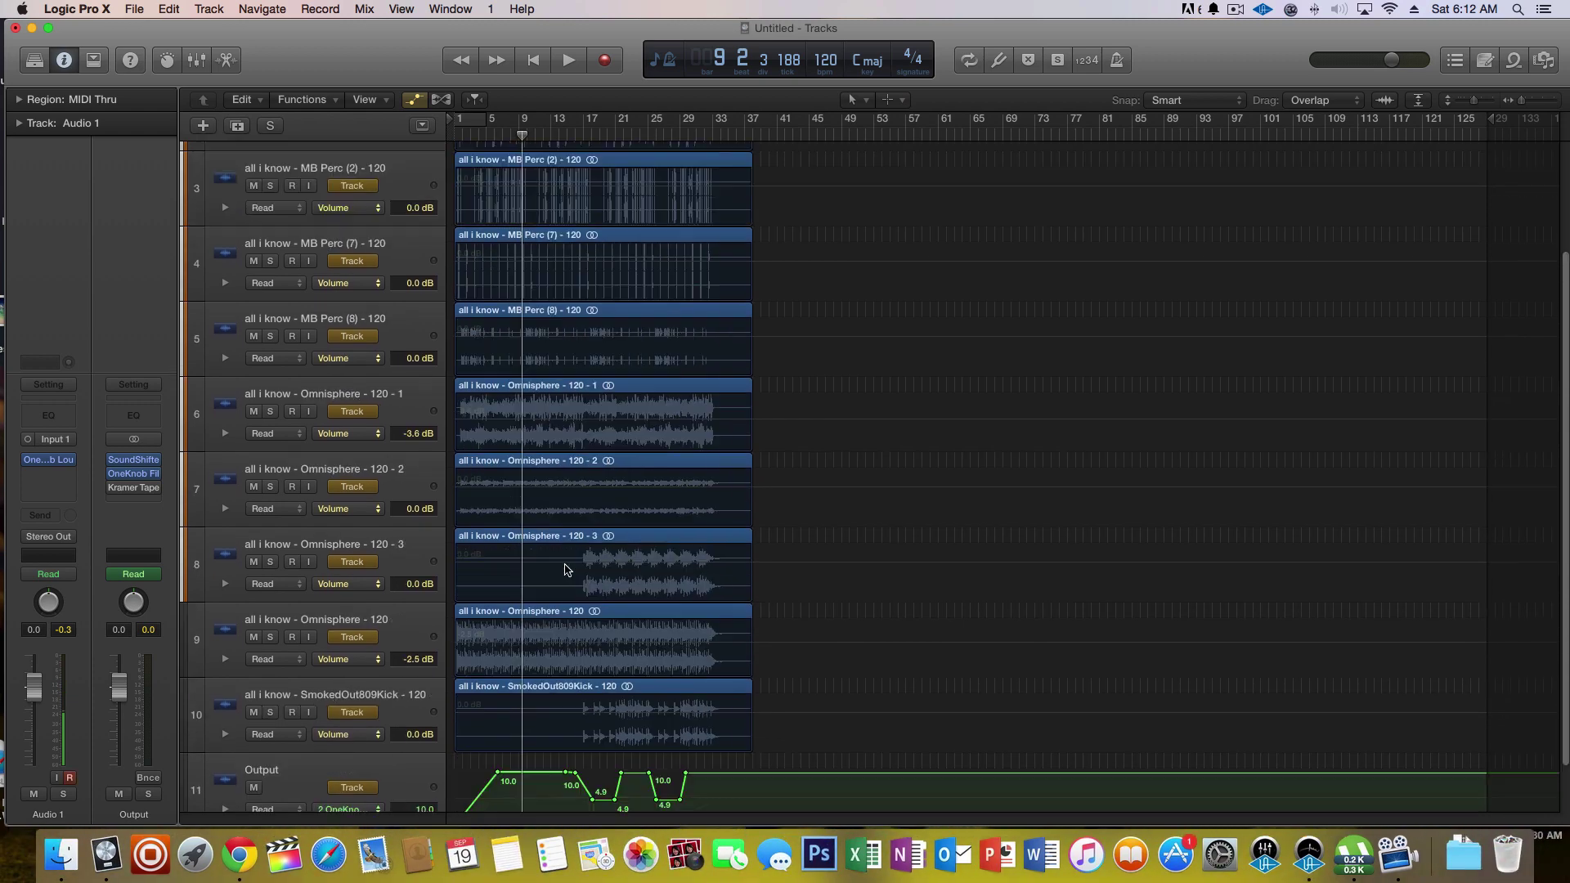
pyautogui.scroll(-2, 566, 570)
pyautogui.scroll(3, 581, 258)
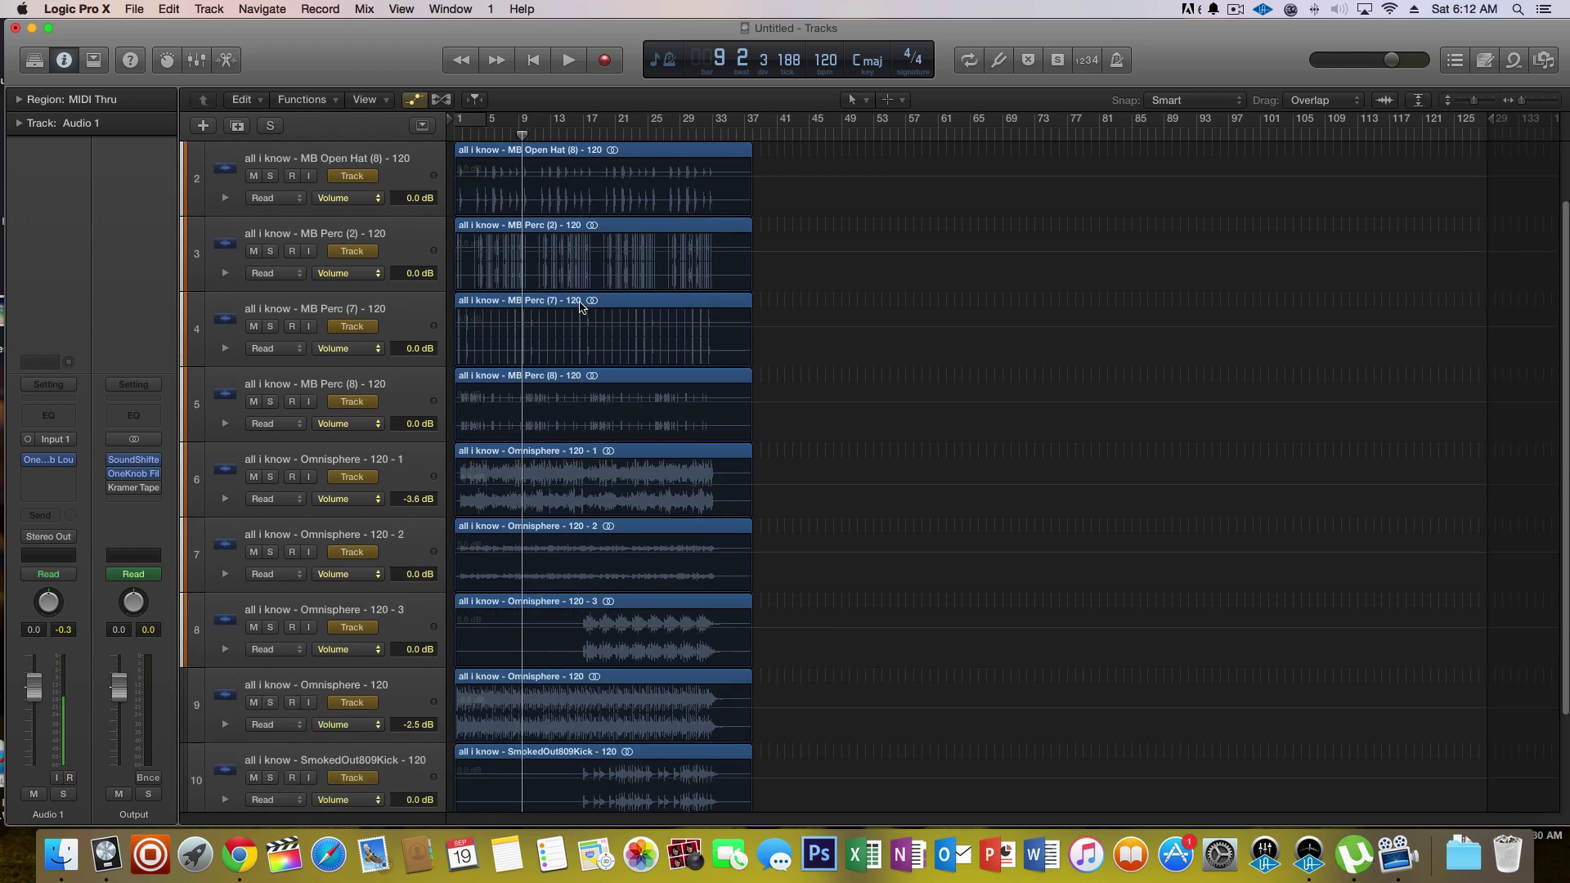
pyautogui.scroll(-3, 579, 256)
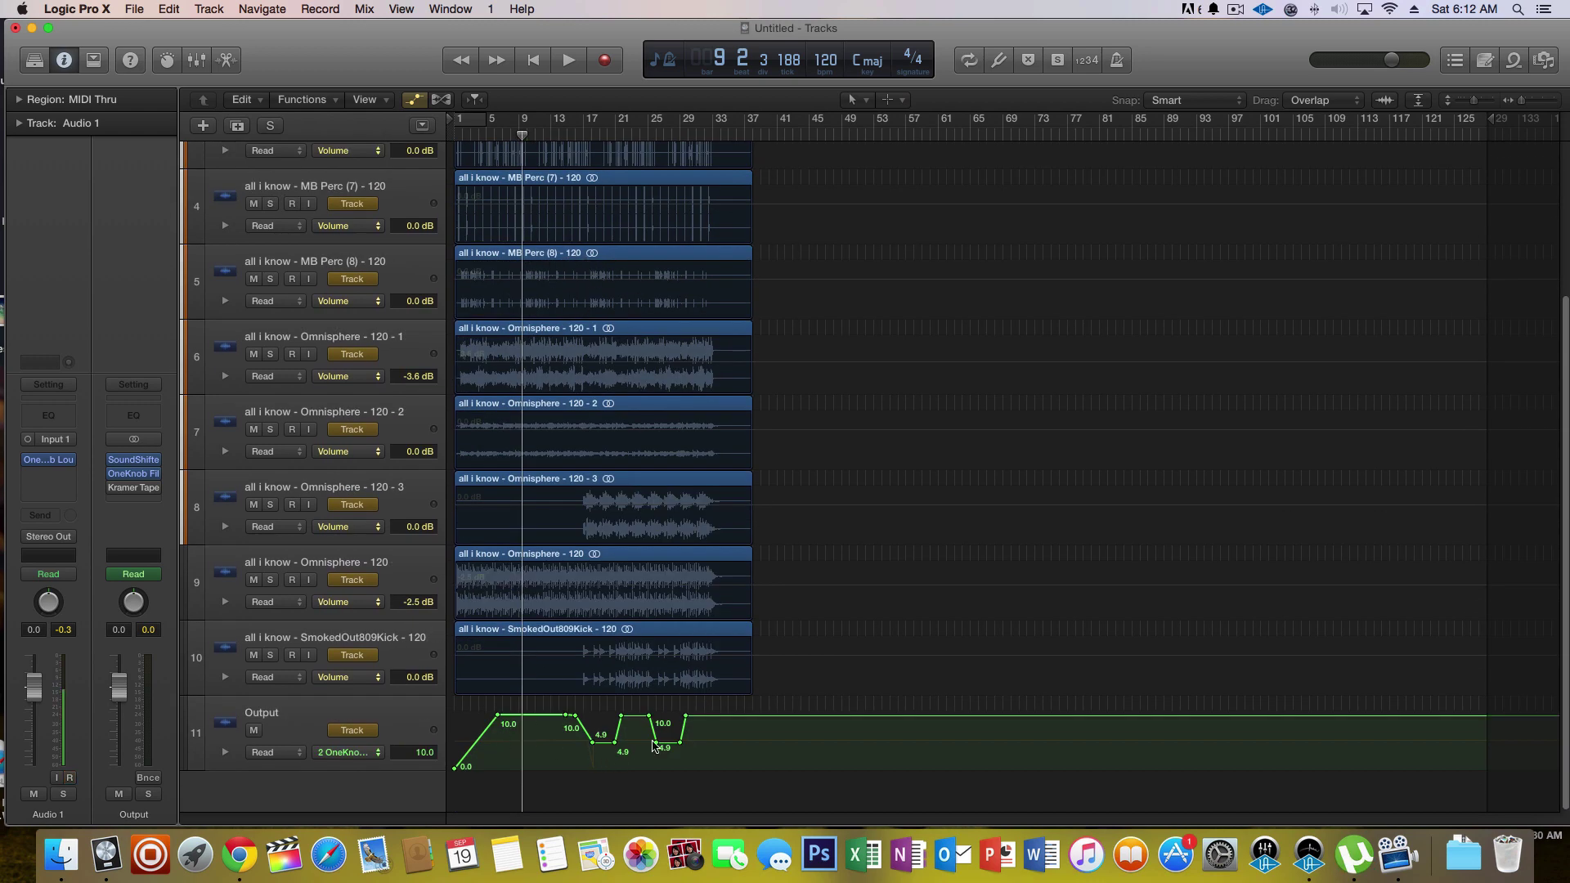
pyautogui.click(382, 708)
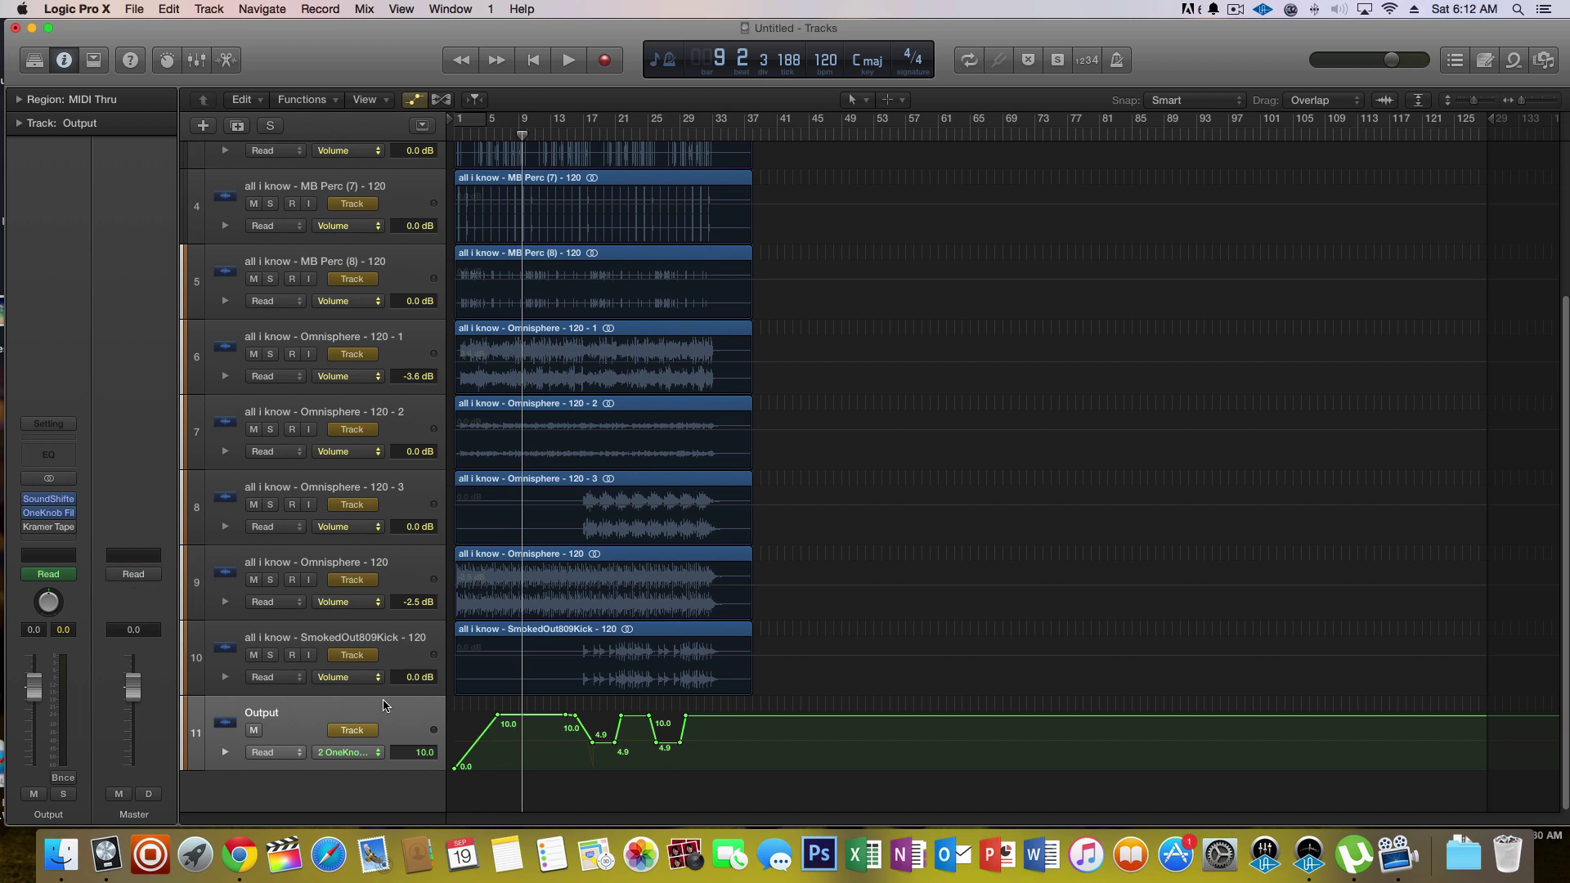
# - Bypass the SoundShifter and OneKnob Filter inserts on the Output channel, and play the song from the start to about bar 5
pyautogui.moveTo(27, 517)
pyautogui.click(532, 61)
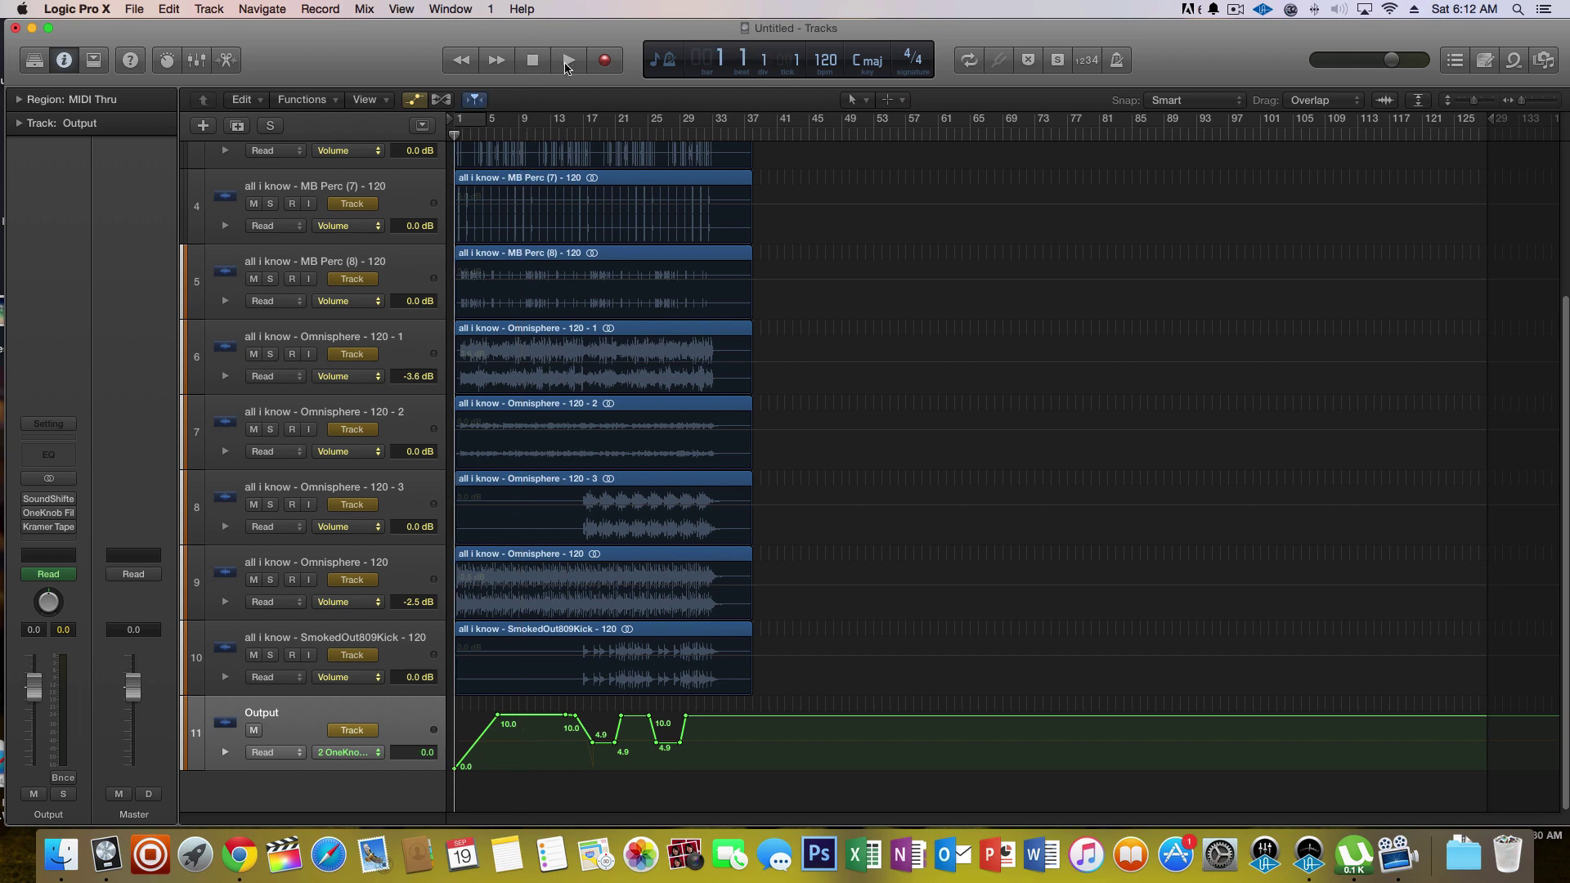
pyautogui.click(569, 61)
pyautogui.scroll(5, 515, 425)
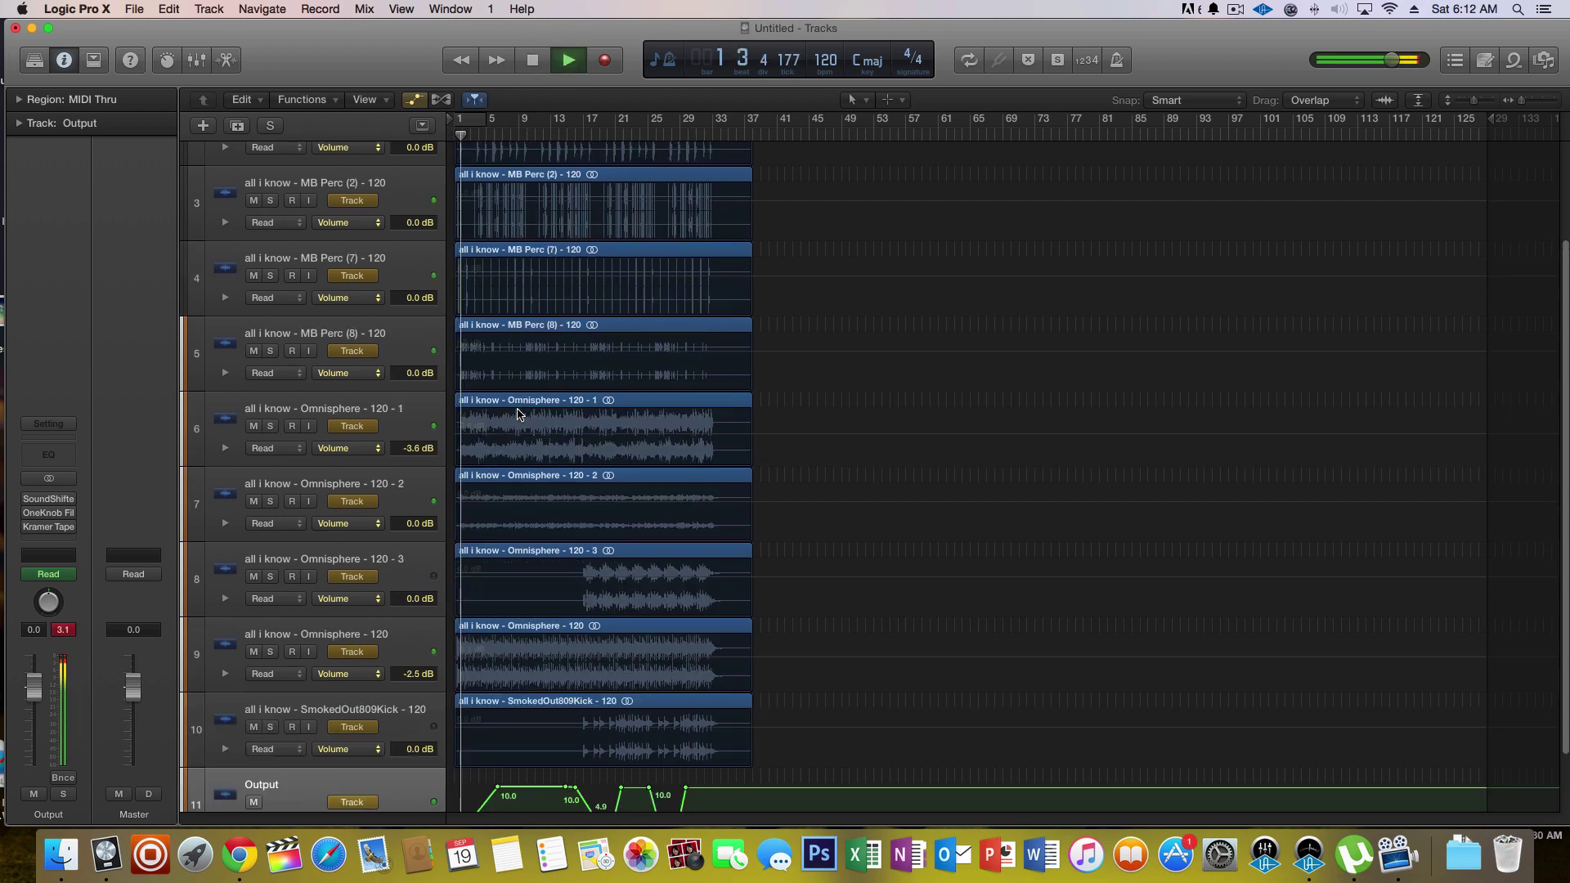
pyautogui.scroll(-5, 516, 431)
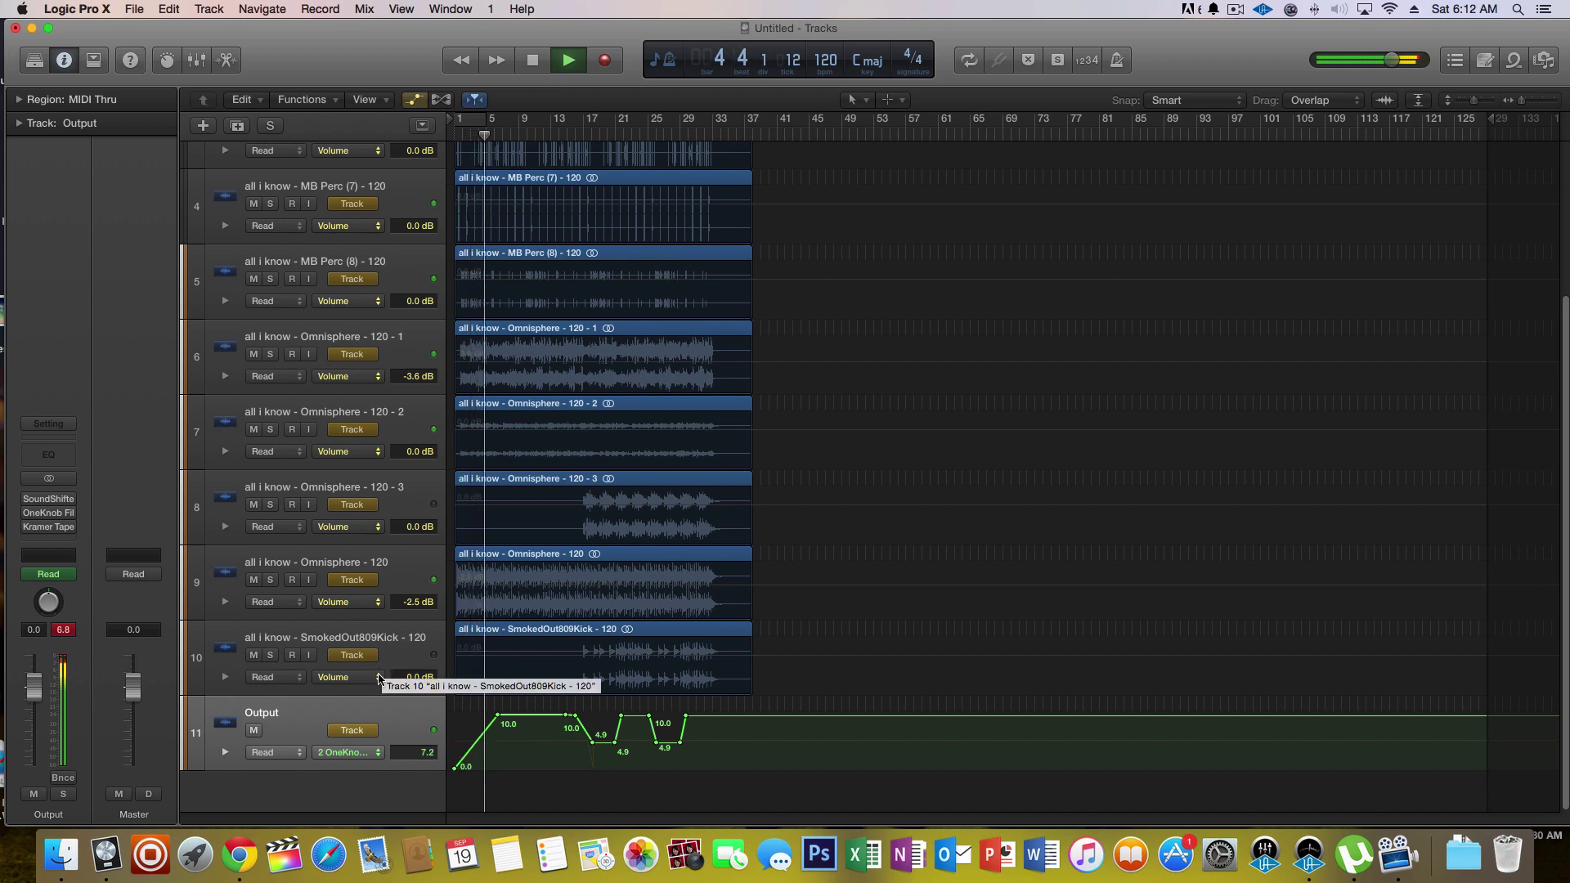
pyautogui.click(533, 57)
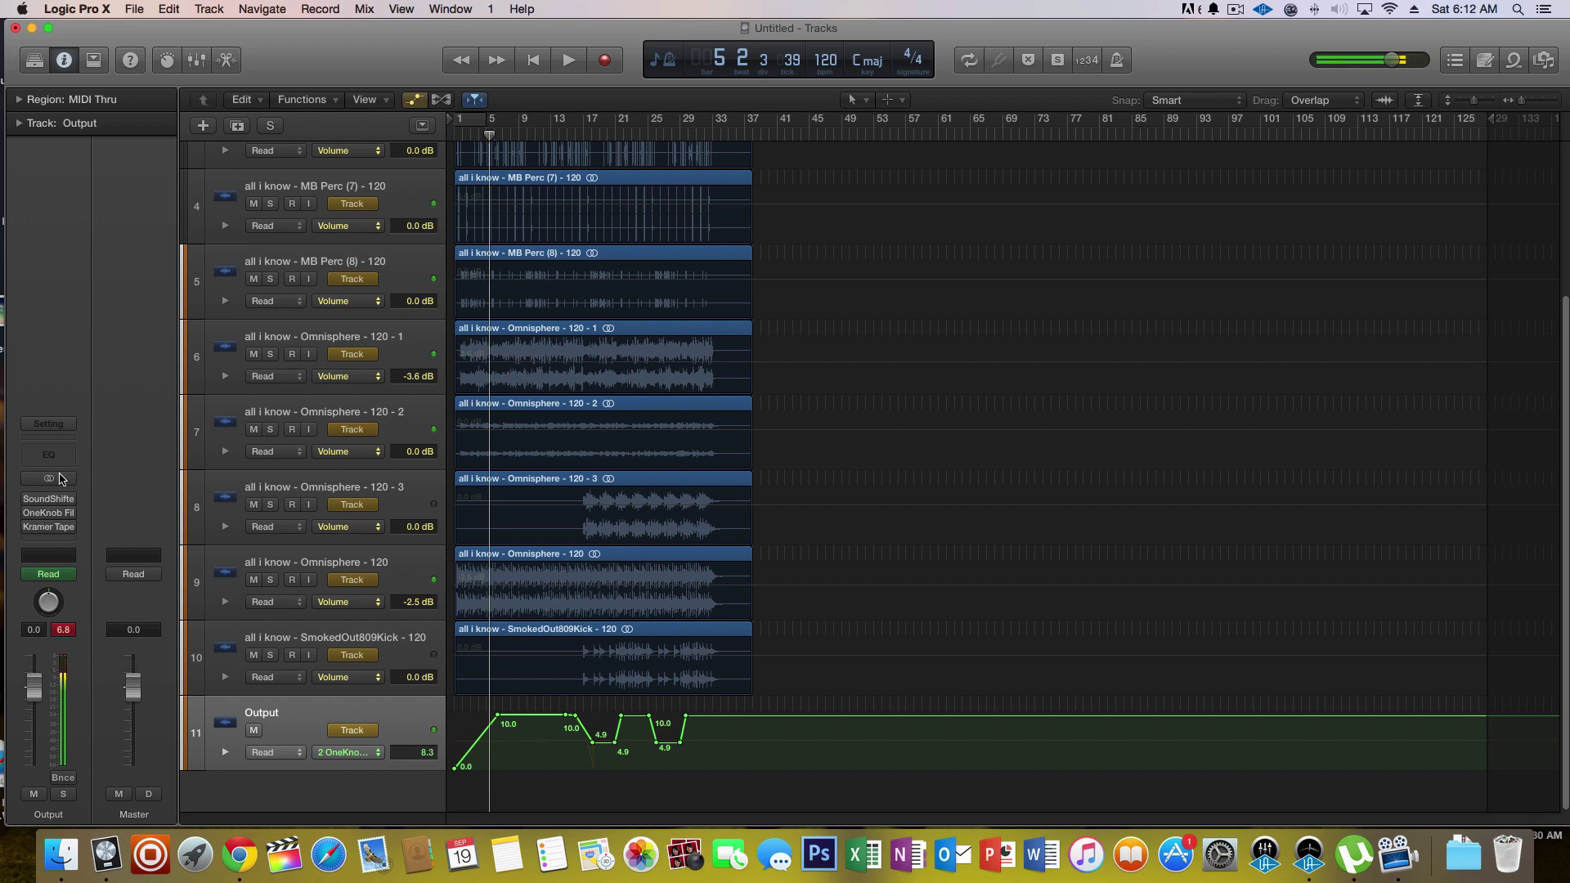
# - Turn the Output channel's SoundShifter insert back on and open its plug-in window
pyautogui.moveTo(28, 503)
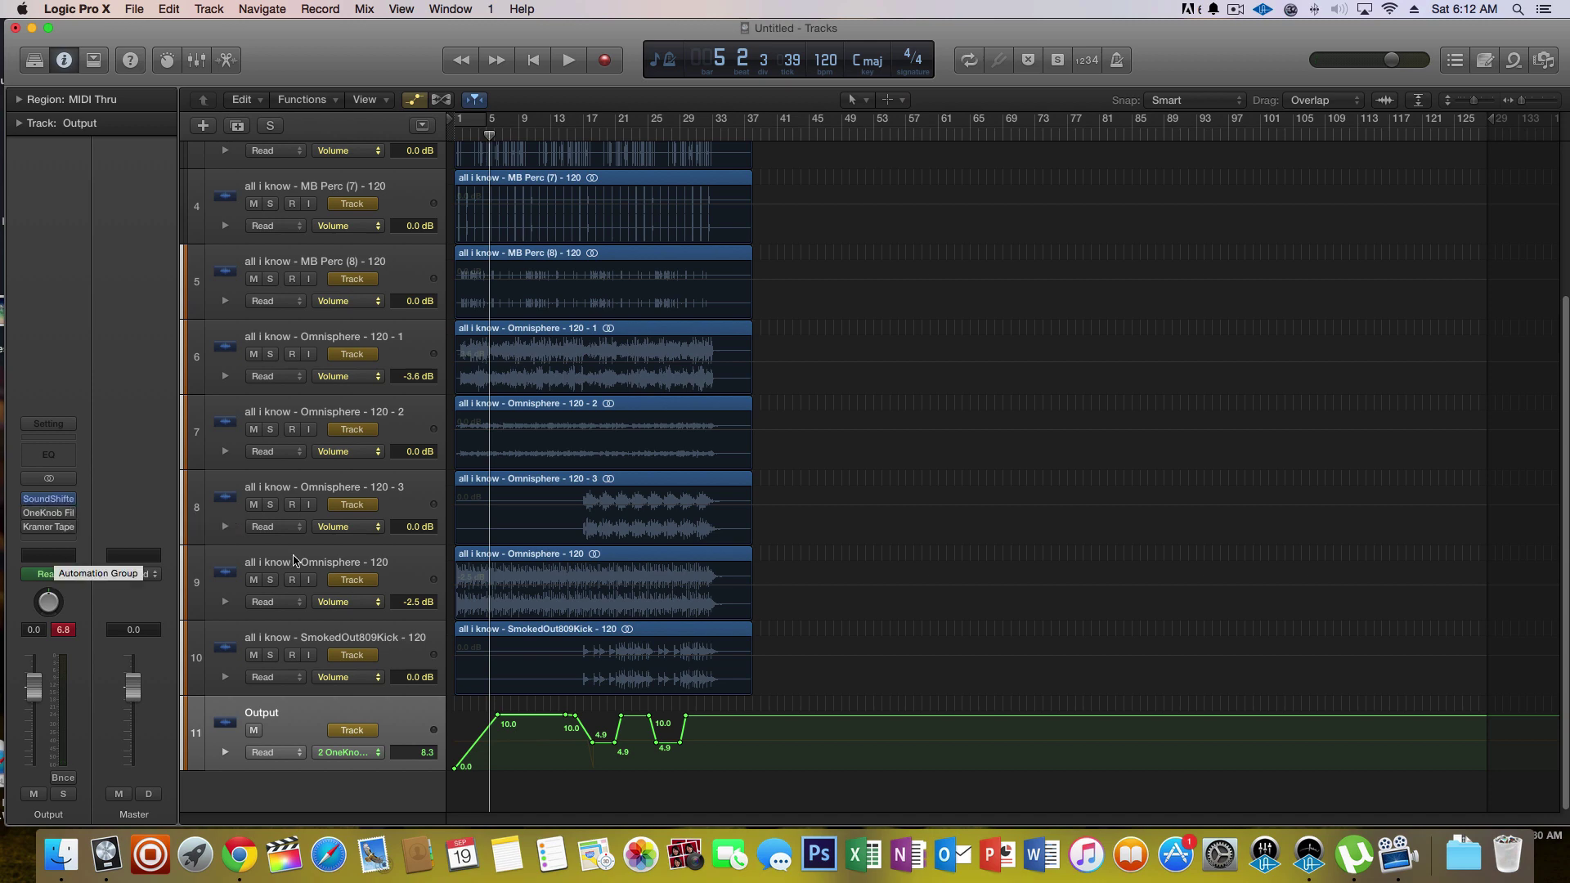
pyautogui.click(574, 135)
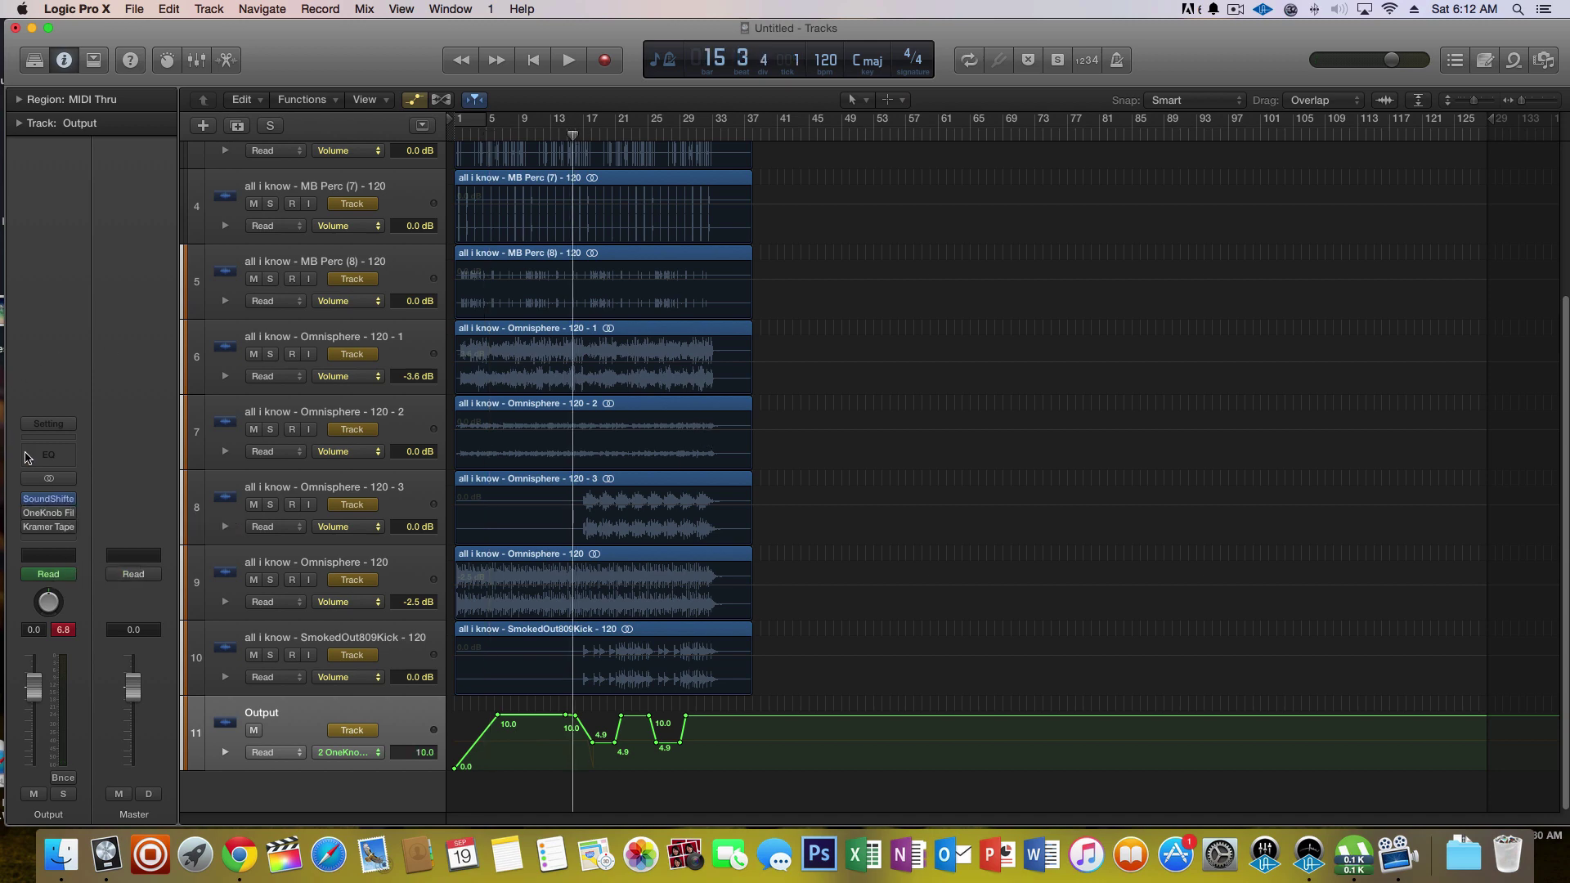
pyautogui.click(49, 498)
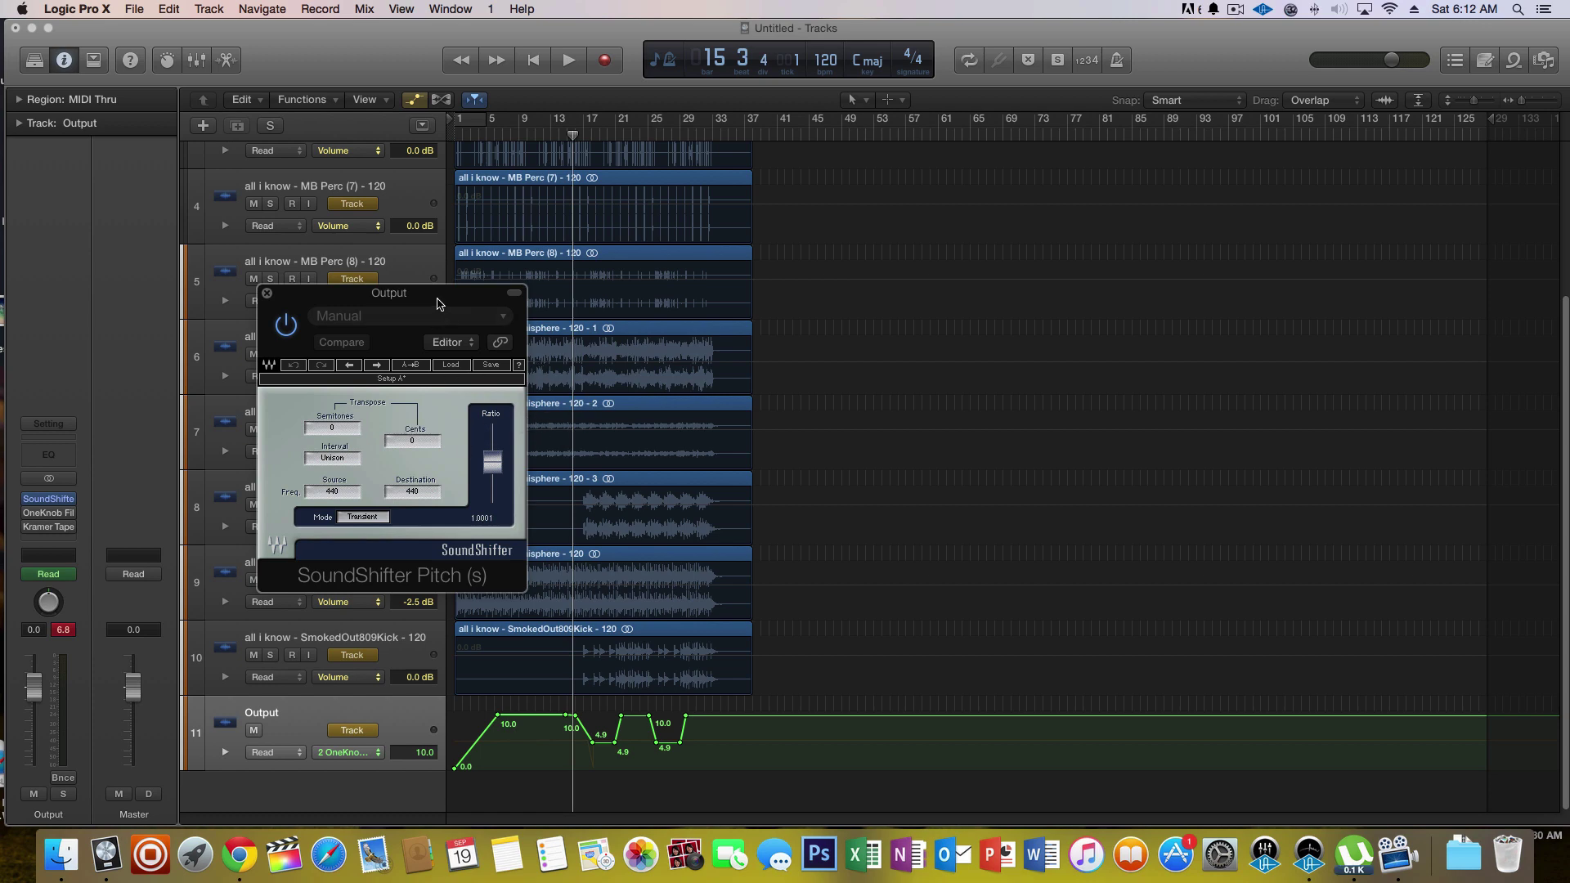
pyautogui.moveTo(439, 304); pyautogui.dragTo(381, 299)
# - Play the song from the beginning and try moving SoundShifter's pitch ratio during playback
pyautogui.click(533, 59)
pyautogui.click(562, 61)
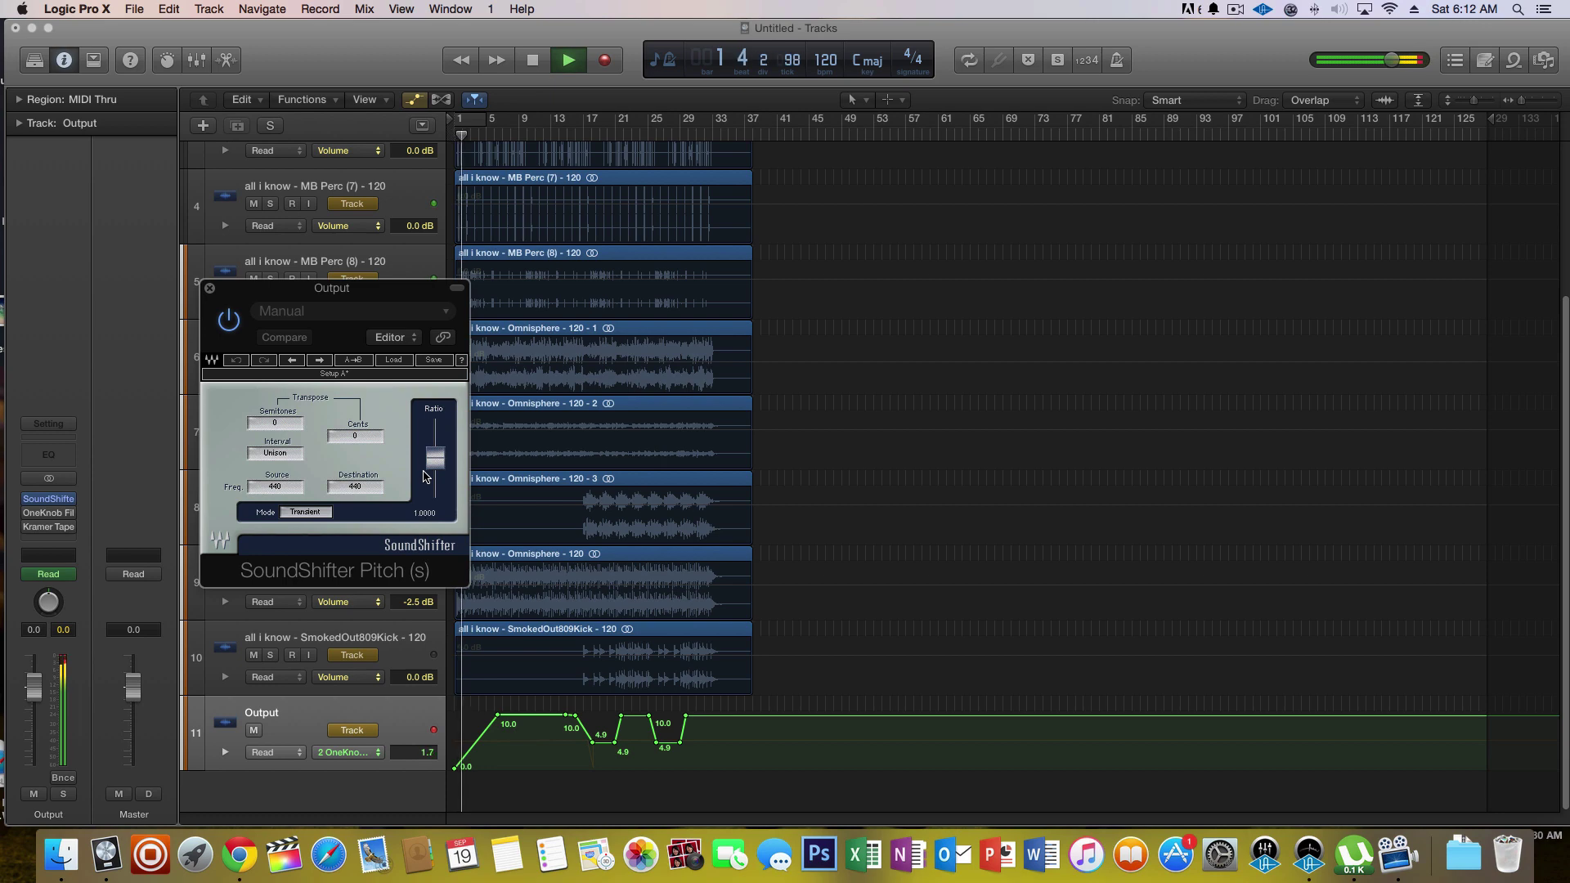
pyautogui.moveTo(425, 476)
pyautogui.mouseDown()
pyautogui.moveTo(435, 435)
pyautogui.moveTo(435, 458)
pyautogui.mouseUp()
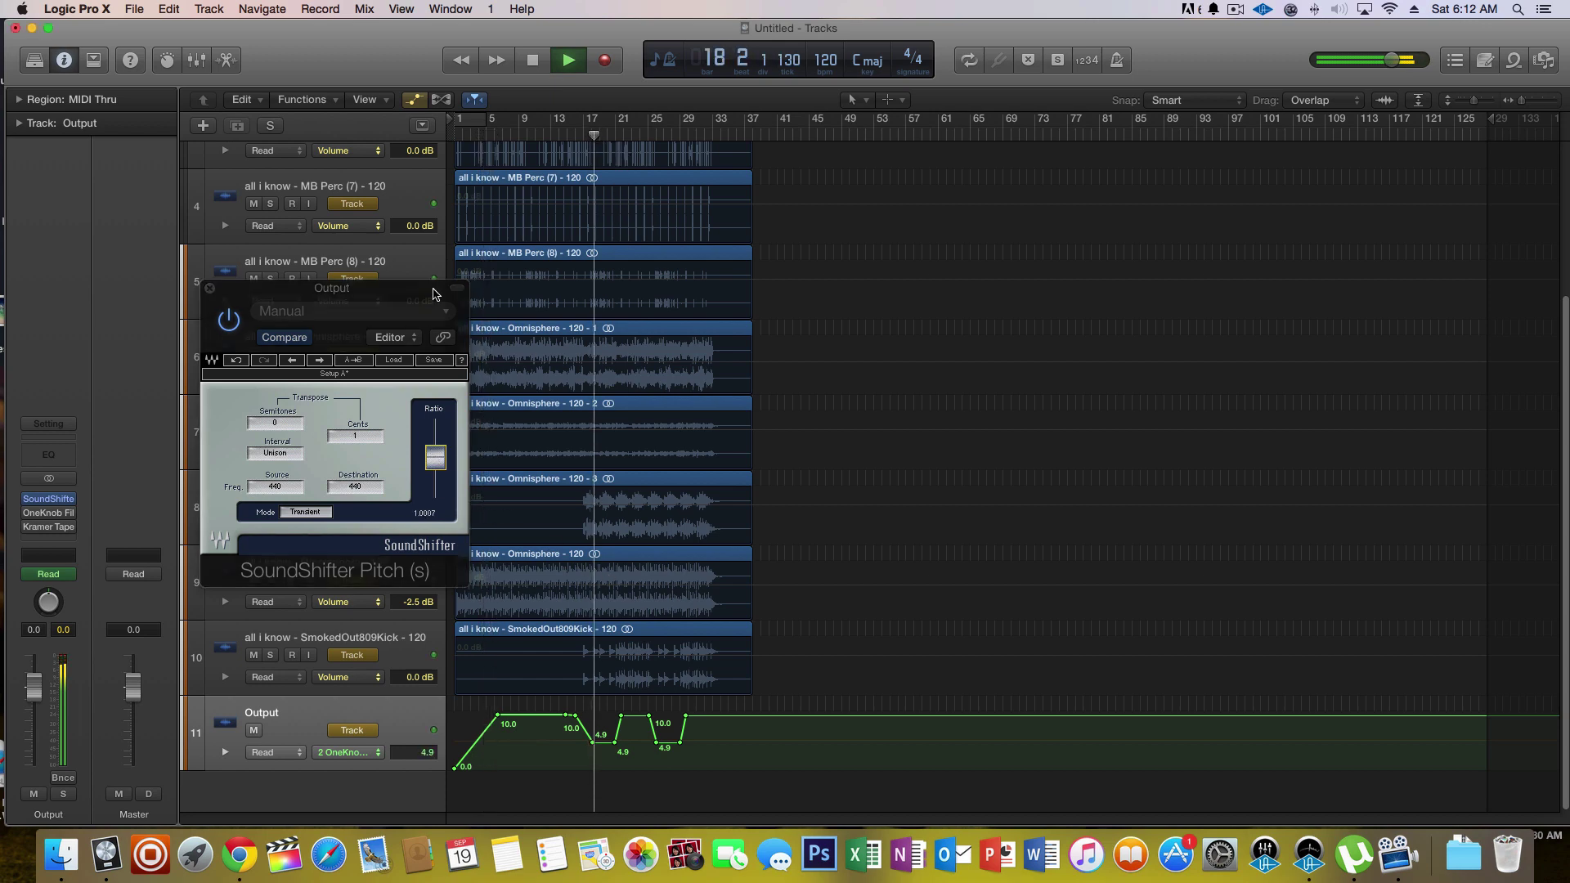
# - Show the SoundShifter Pitch automation on the Output track and play the pitch dip from about bar 15
pyautogui.click(346, 753)
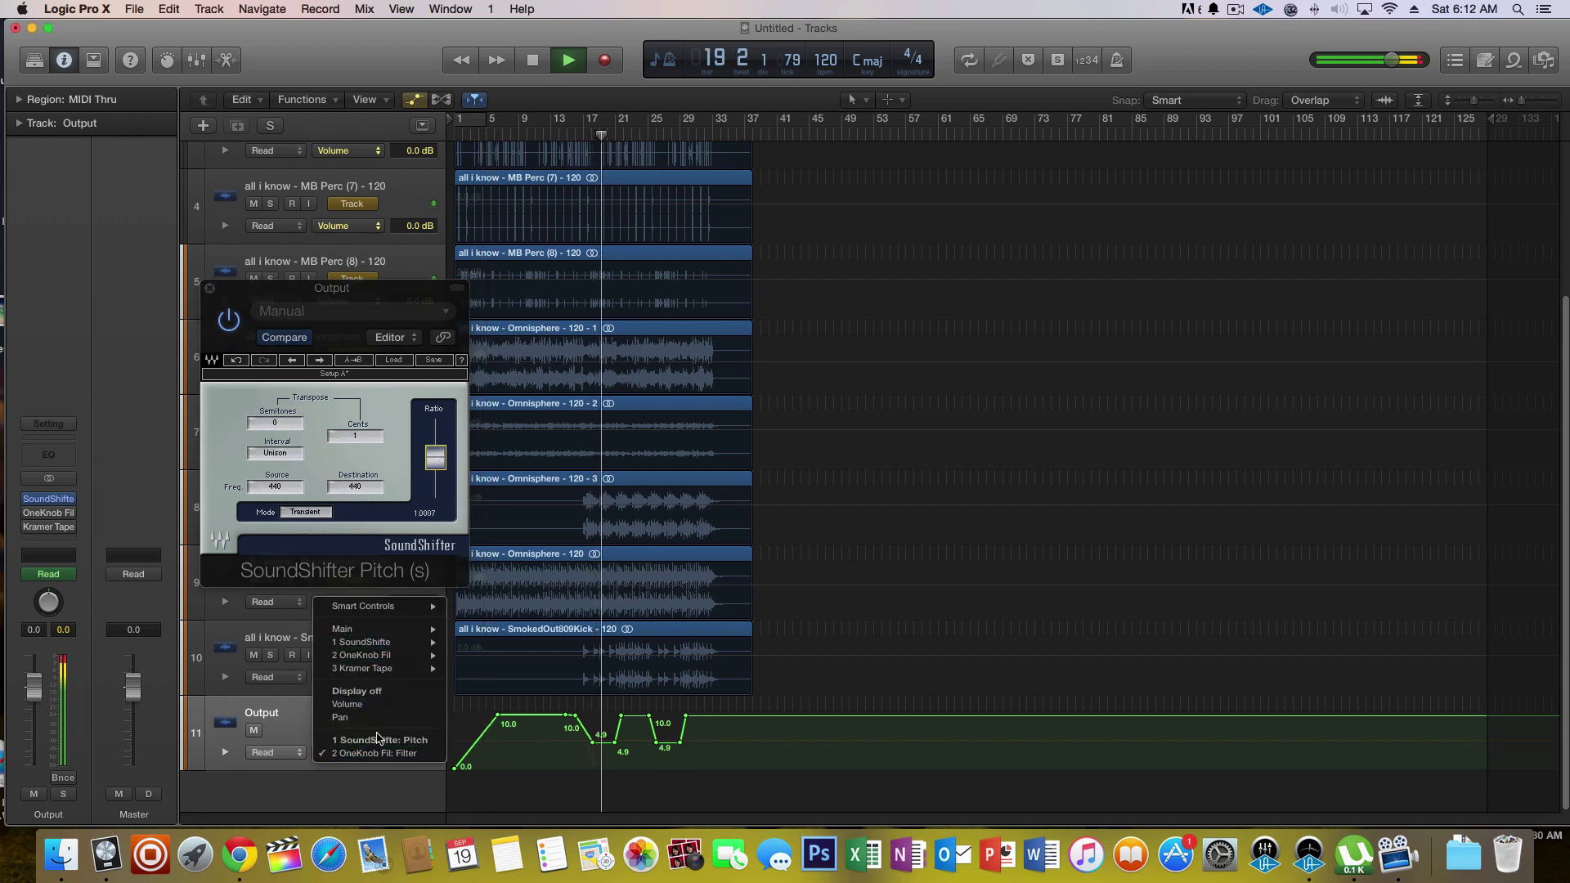
pyautogui.click(379, 740)
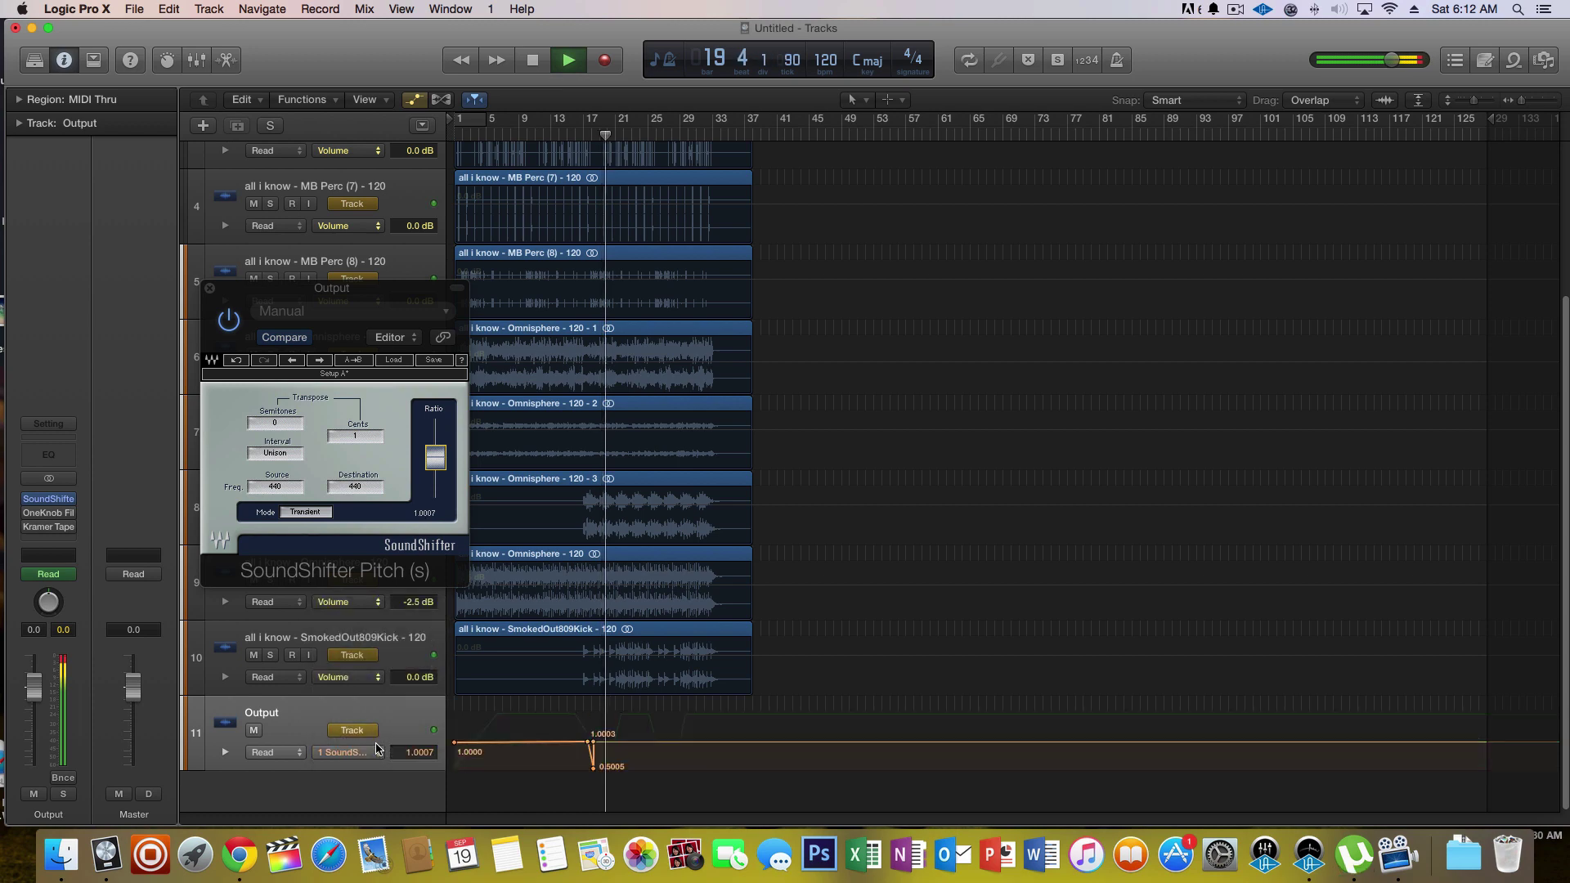
pyautogui.click(574, 135)
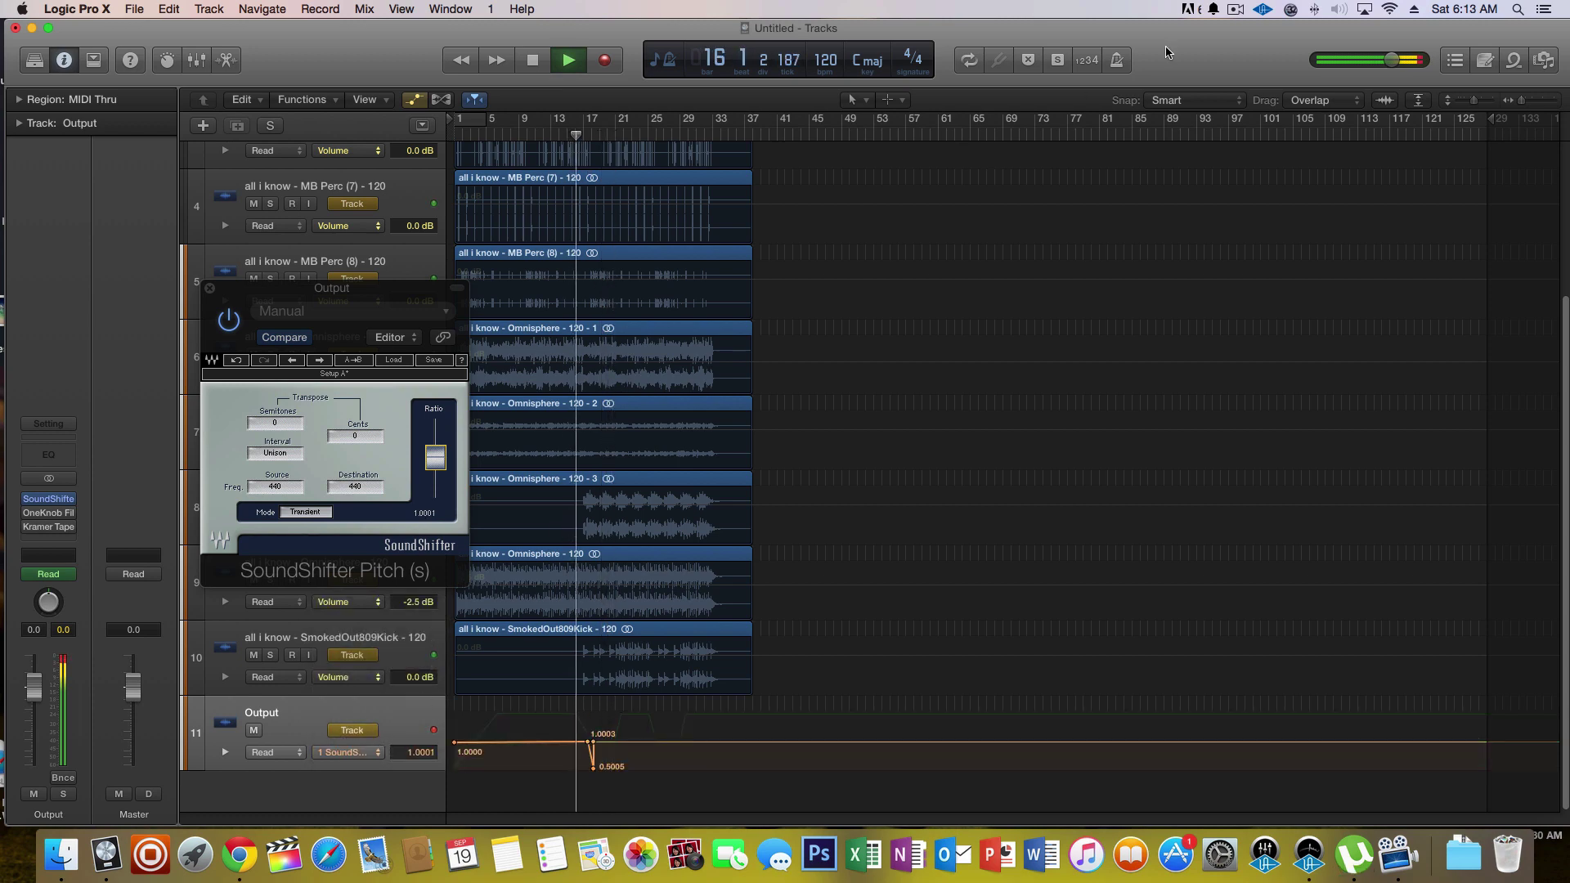
pyautogui.moveTo(1522, 100); pyautogui.dragTo(1535, 99)
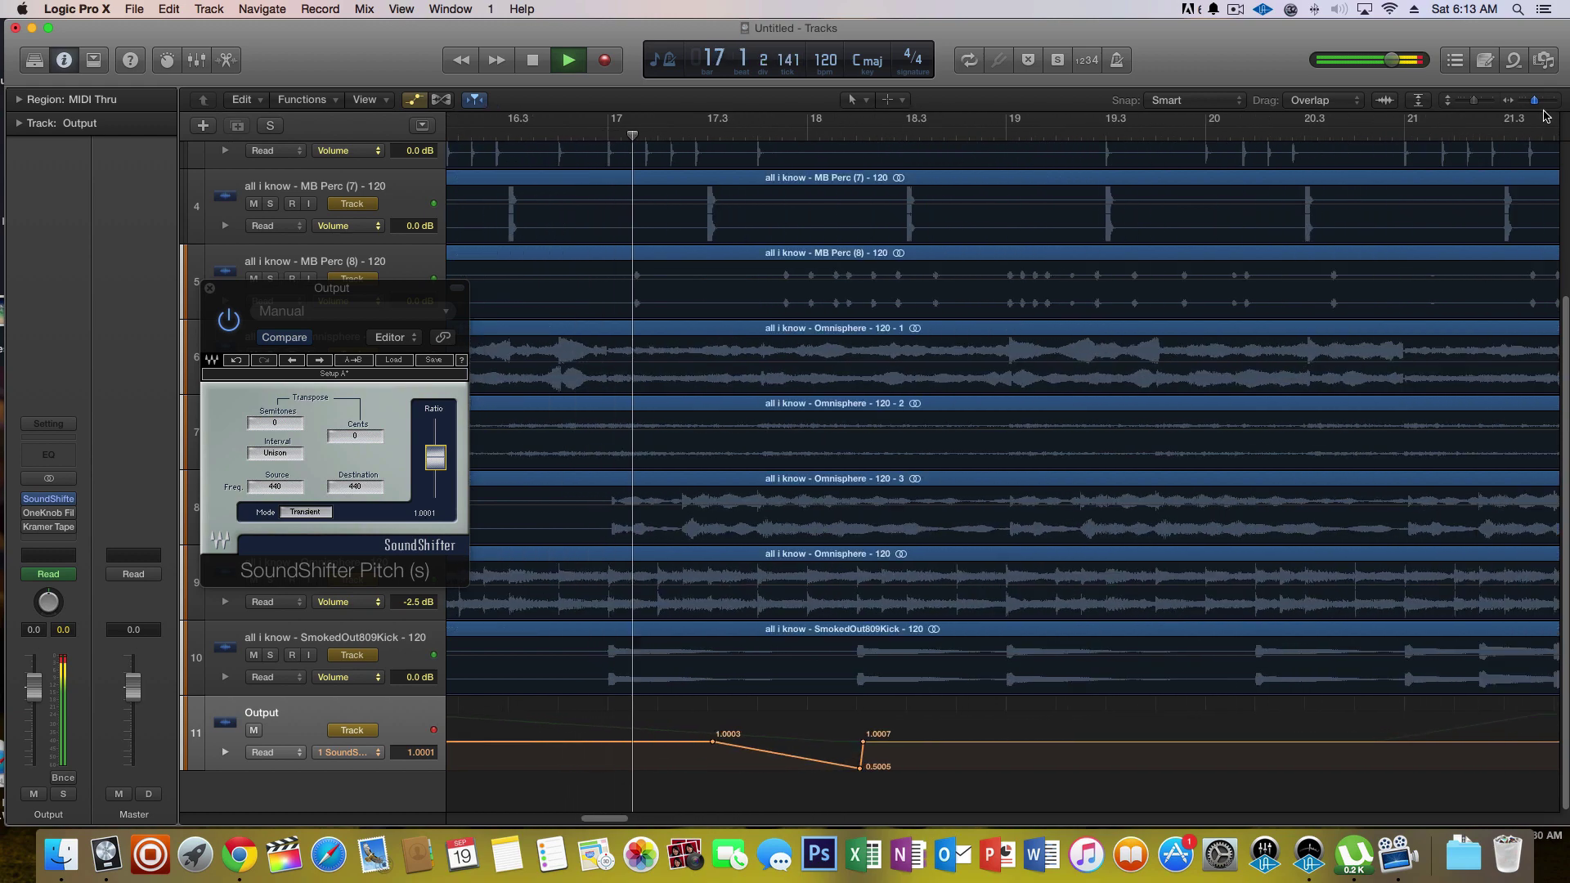
pyautogui.press('super+Left')
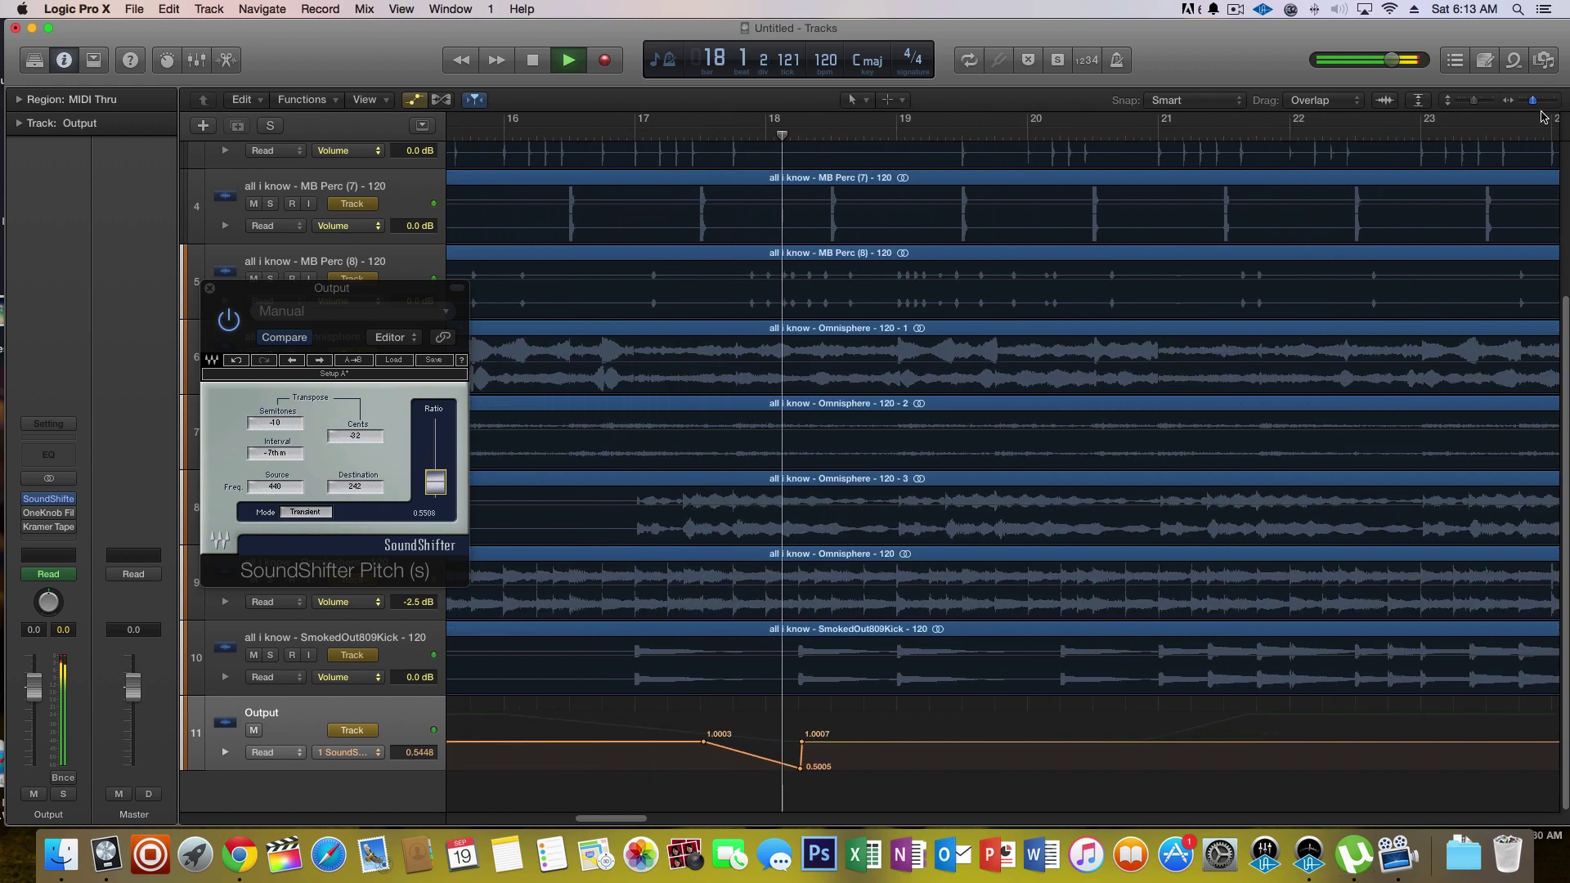
pyautogui.press('super+Left')
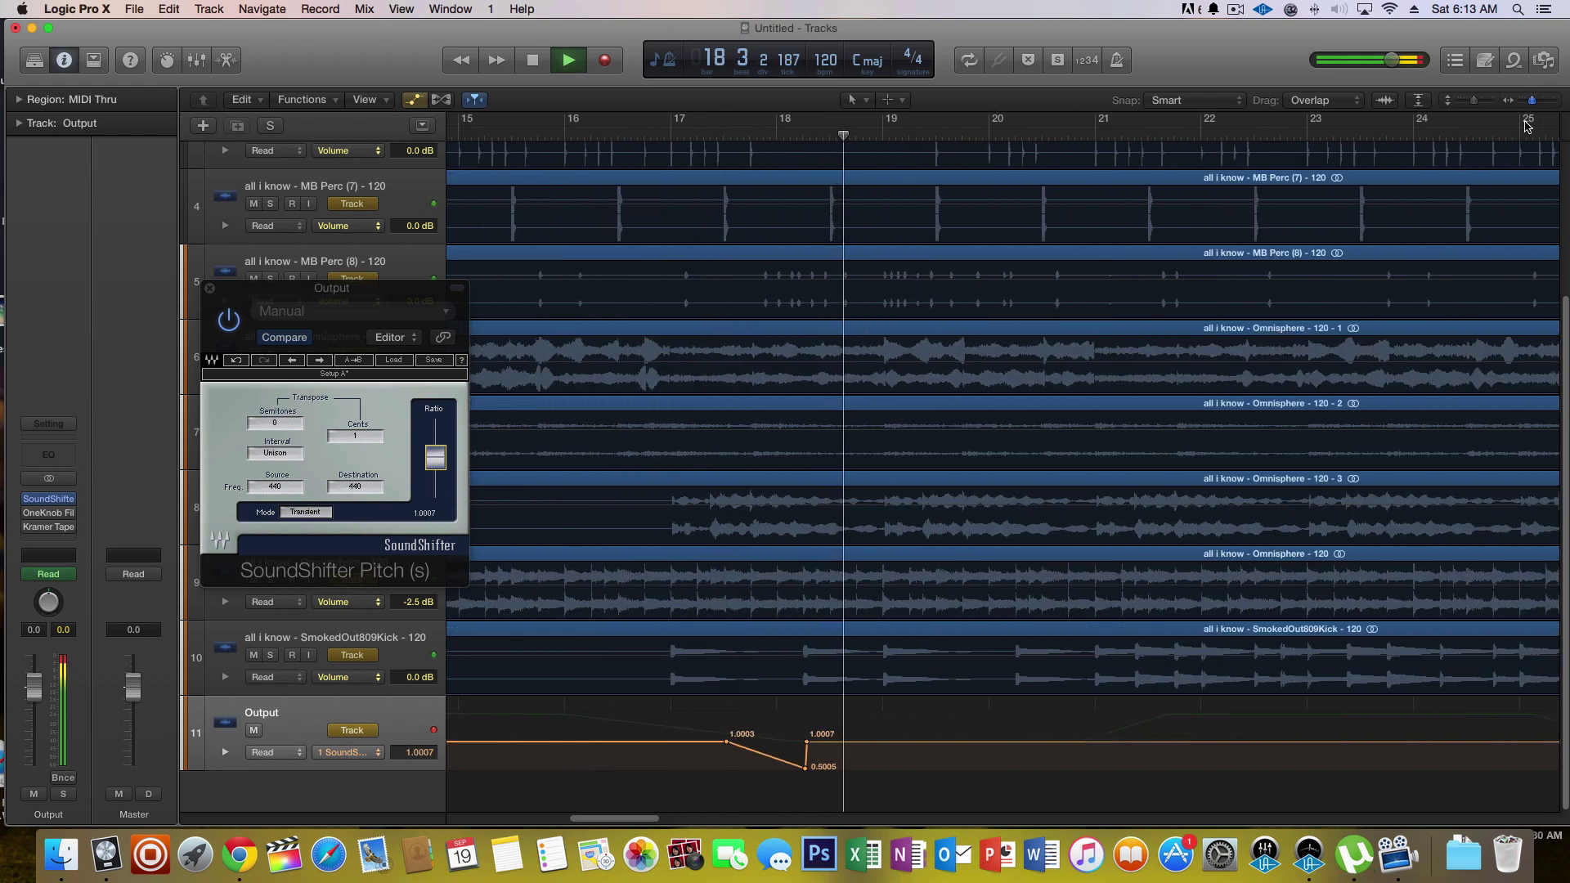
# - Close the SoundShifter window and stop playback
pyautogui.click(211, 288)
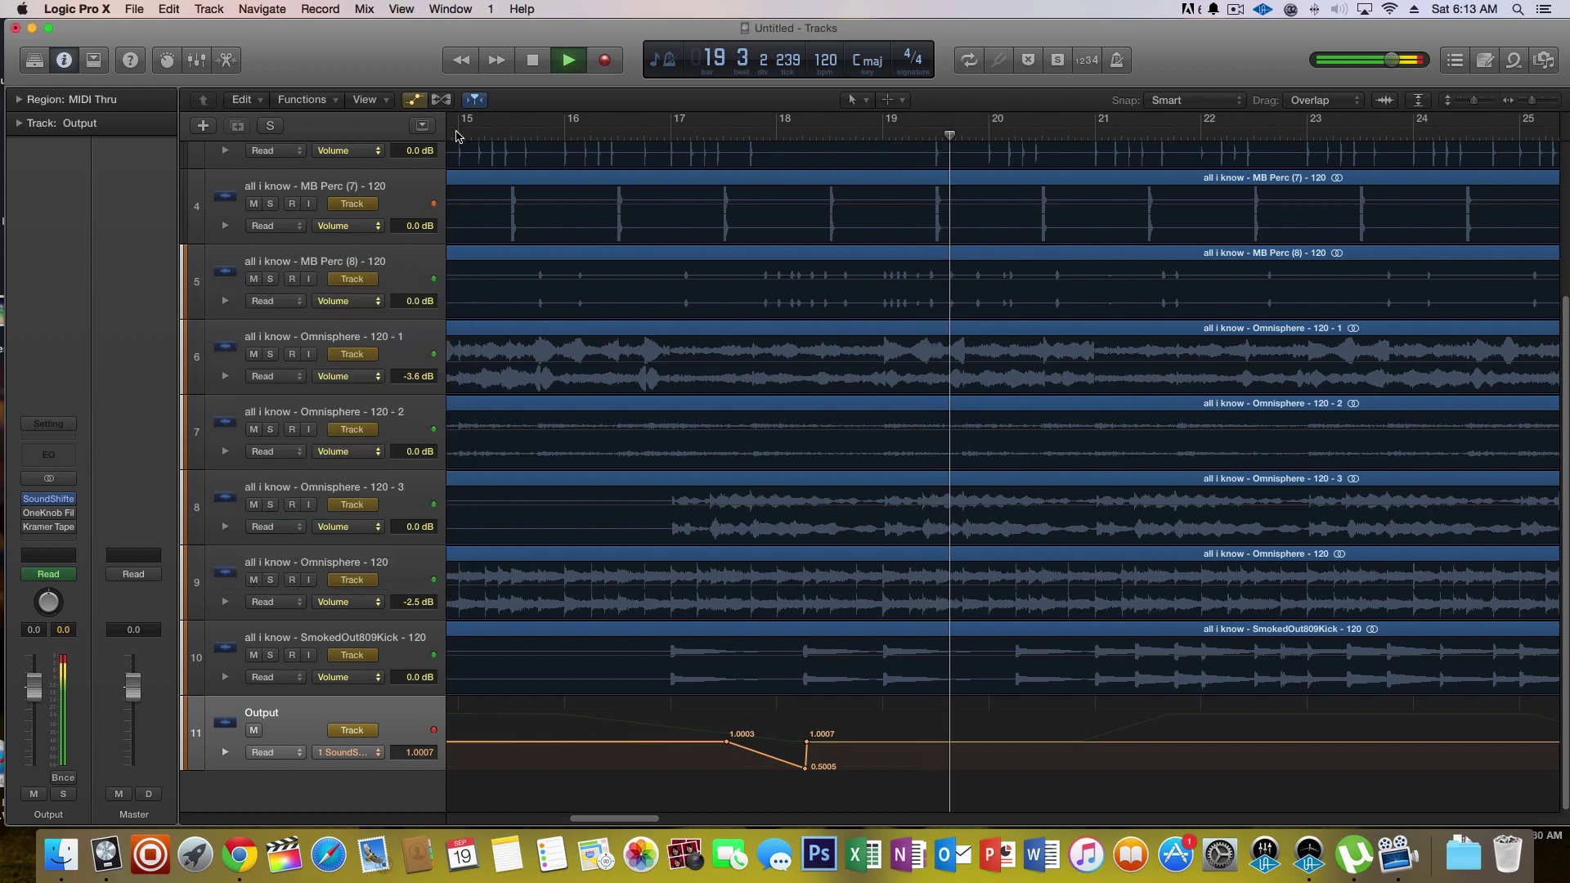
pyautogui.click(538, 62)
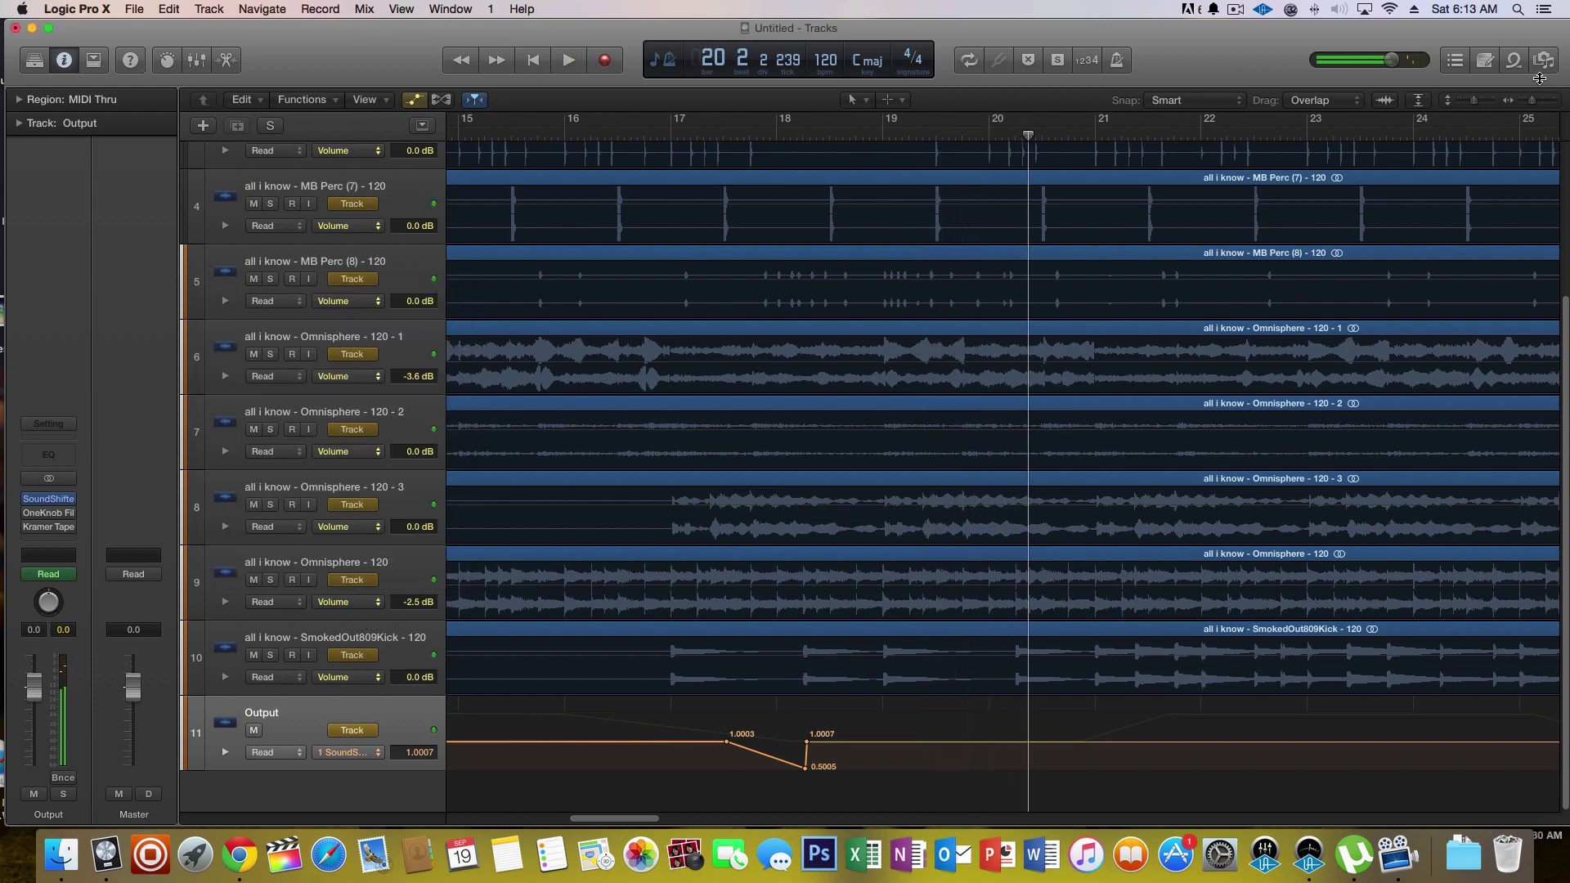
pyautogui.moveTo(1534, 101); pyautogui.dragTo(1523, 107)
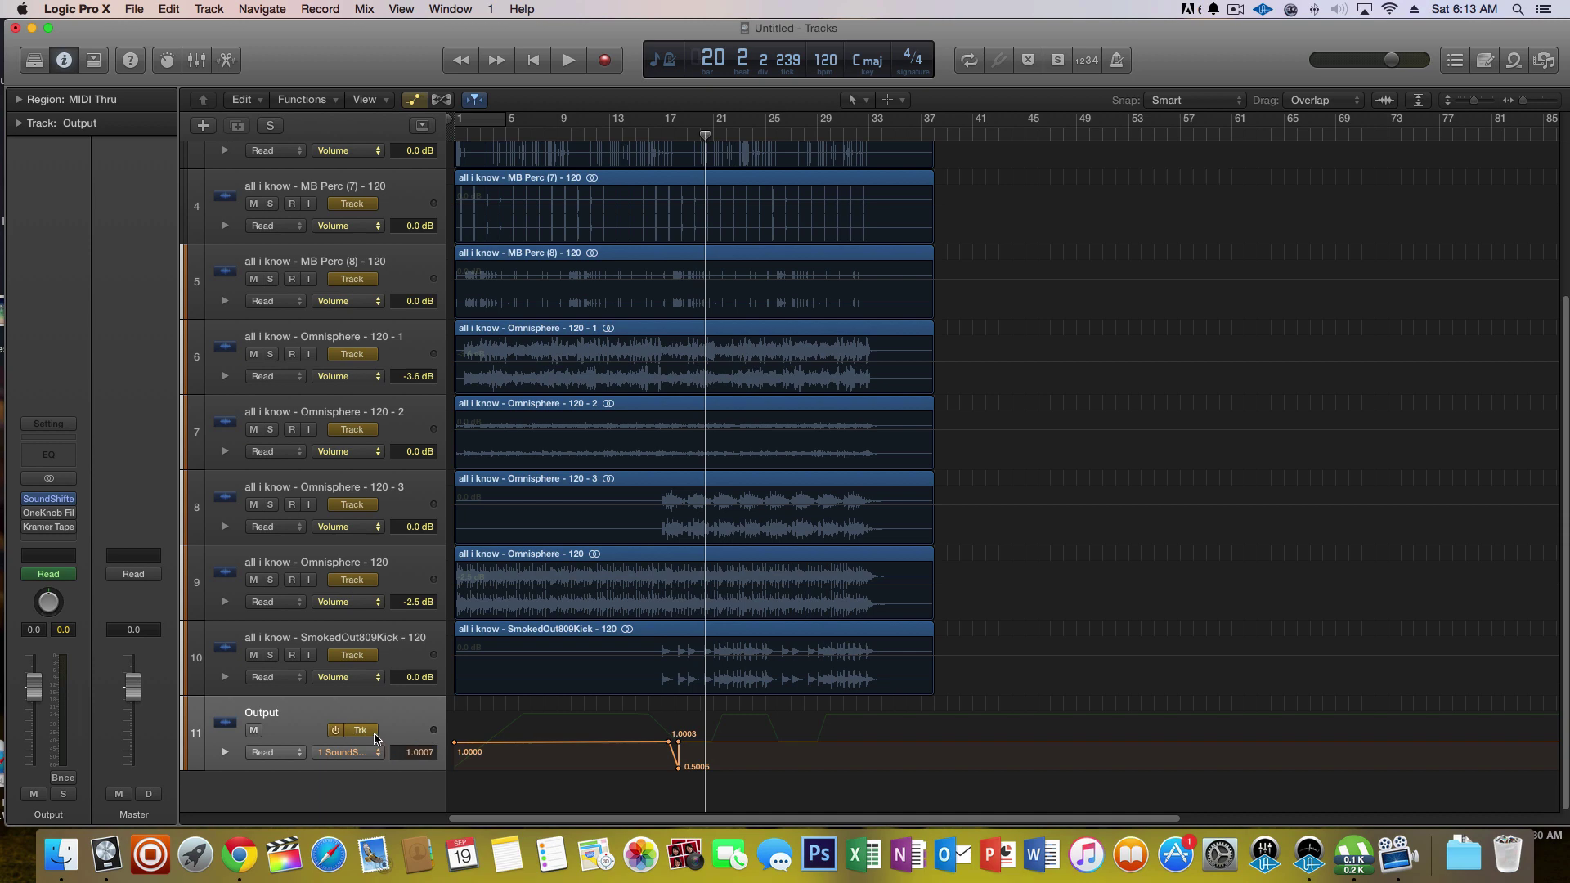
# - Replace the SoundShifter insert on the Output channel with the stereo Pitch Shifter
pyautogui.click(68, 507)
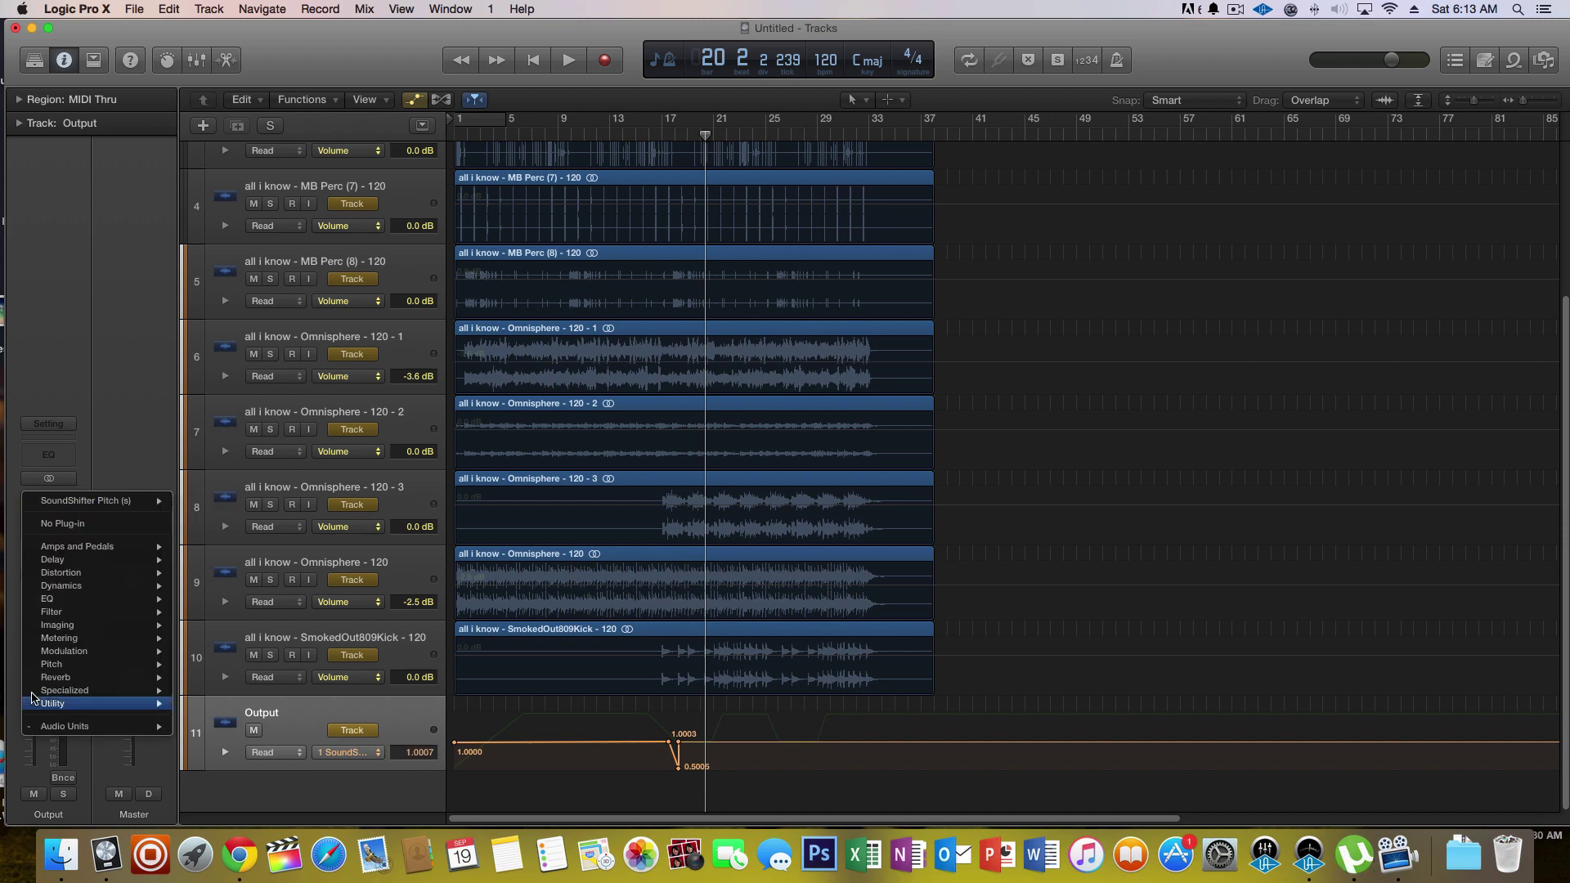
pyautogui.moveTo(51, 665)
pyautogui.moveTo(237, 678)
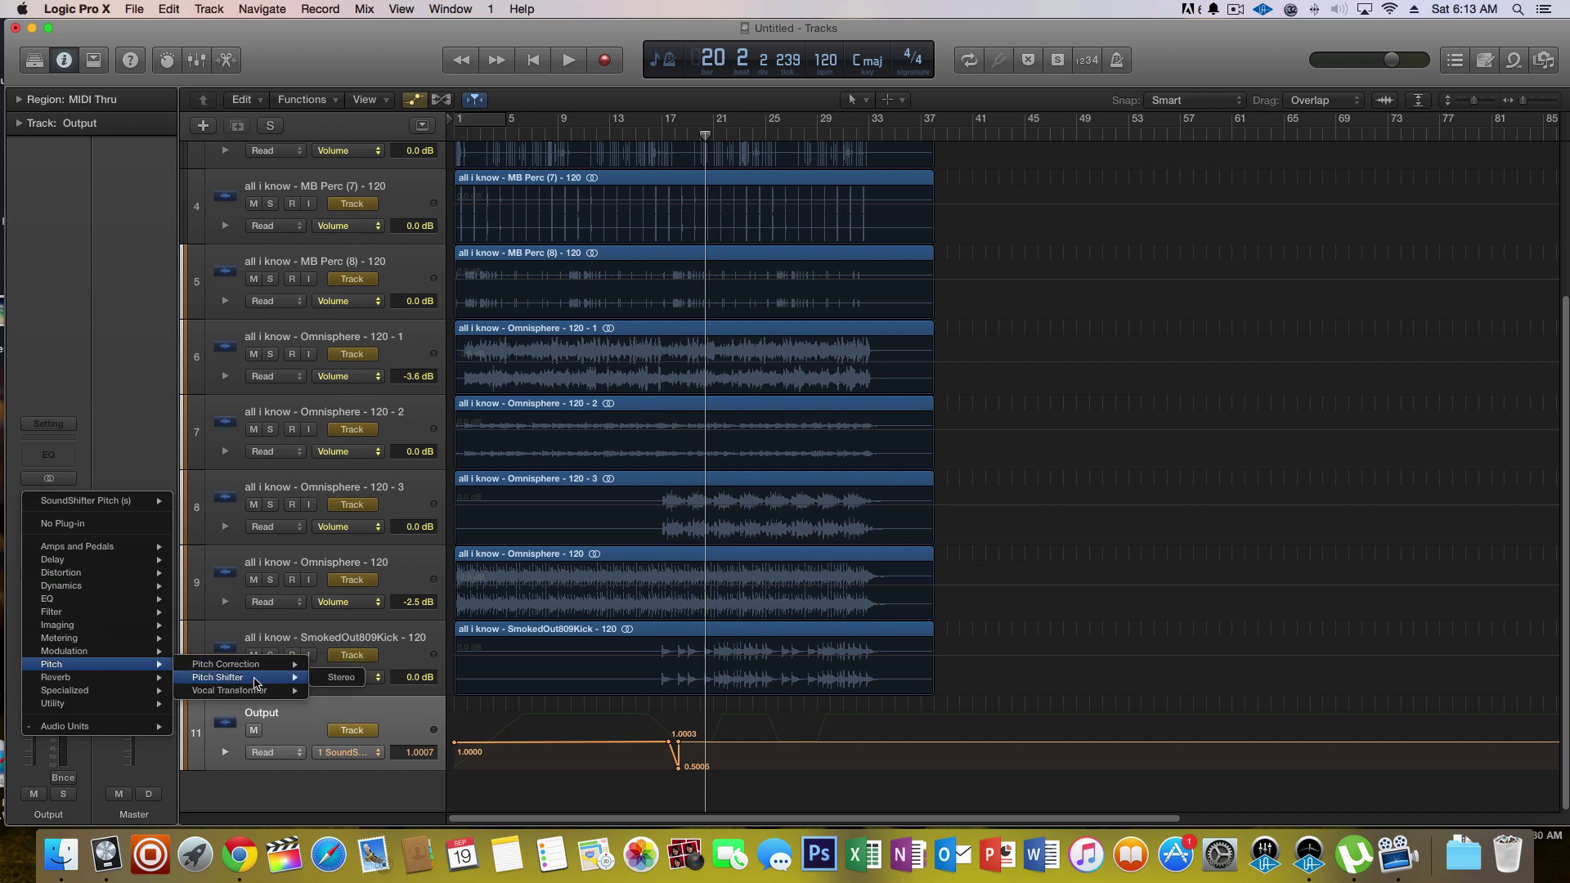
pyautogui.click(335, 680)
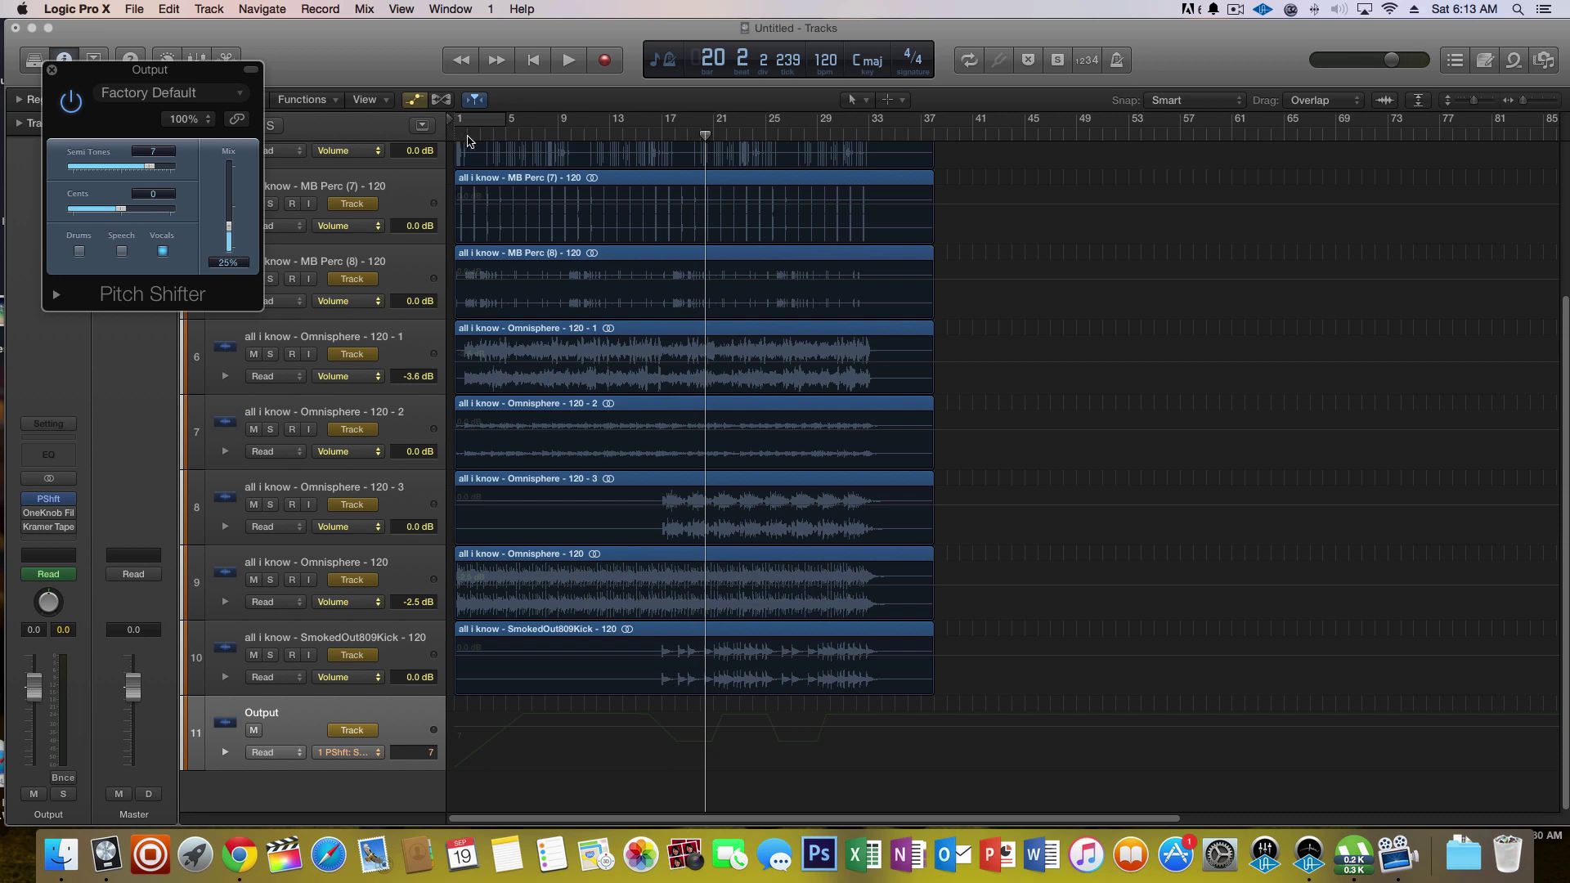
# - Play from near the song's start while setting Pitch Shifter's mix to 100% and its semitones to -10
pyautogui.click(468, 138)
pyautogui.press('space')
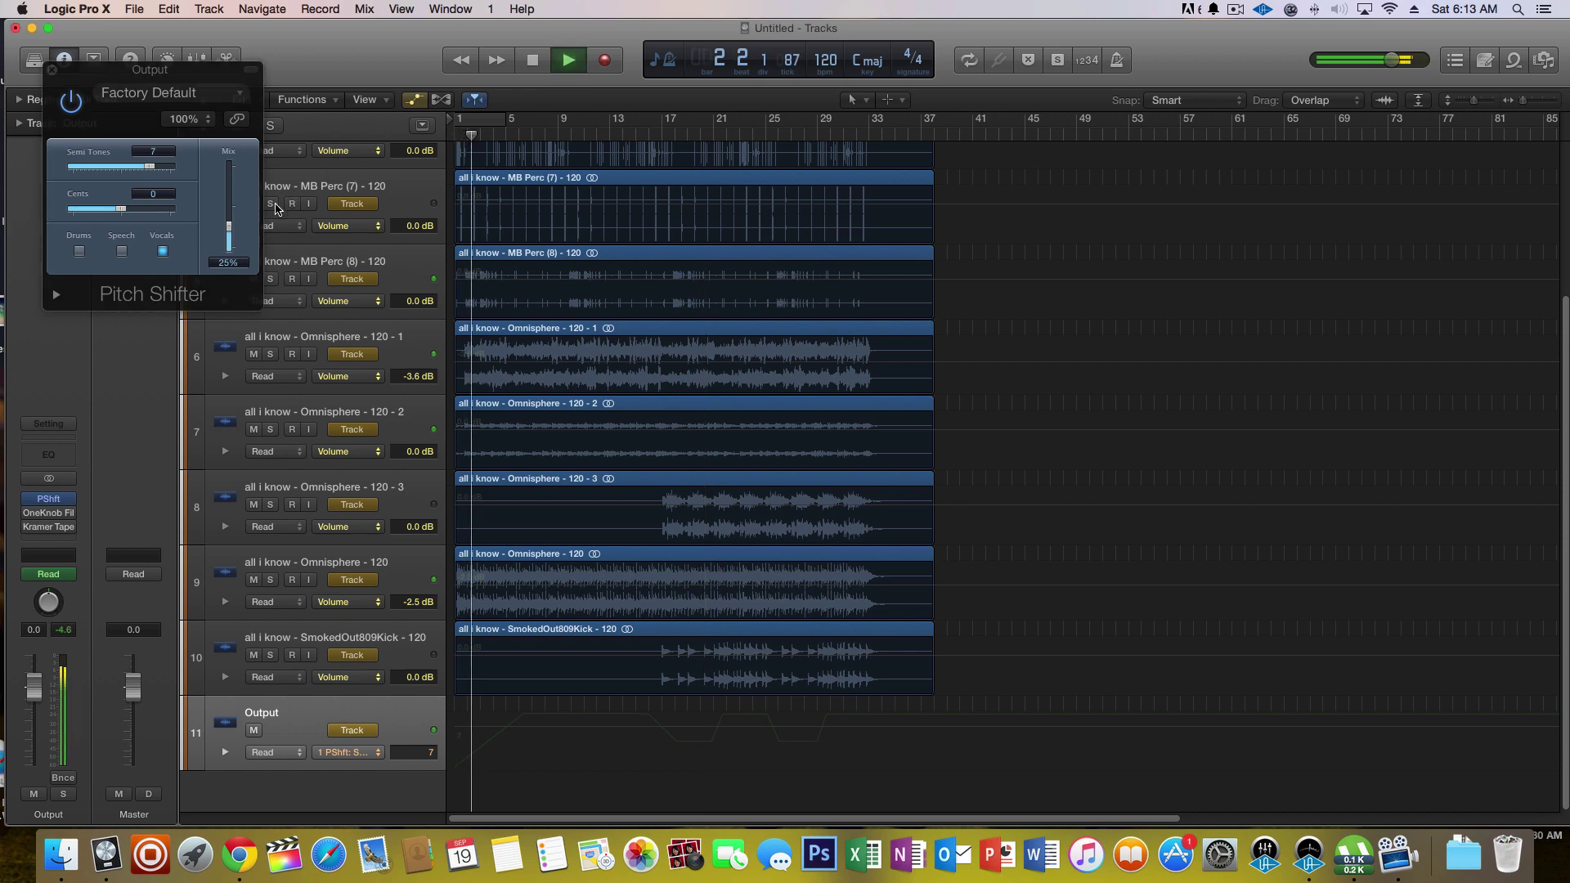
pyautogui.moveTo(232, 227); pyautogui.dragTo(98, 169)
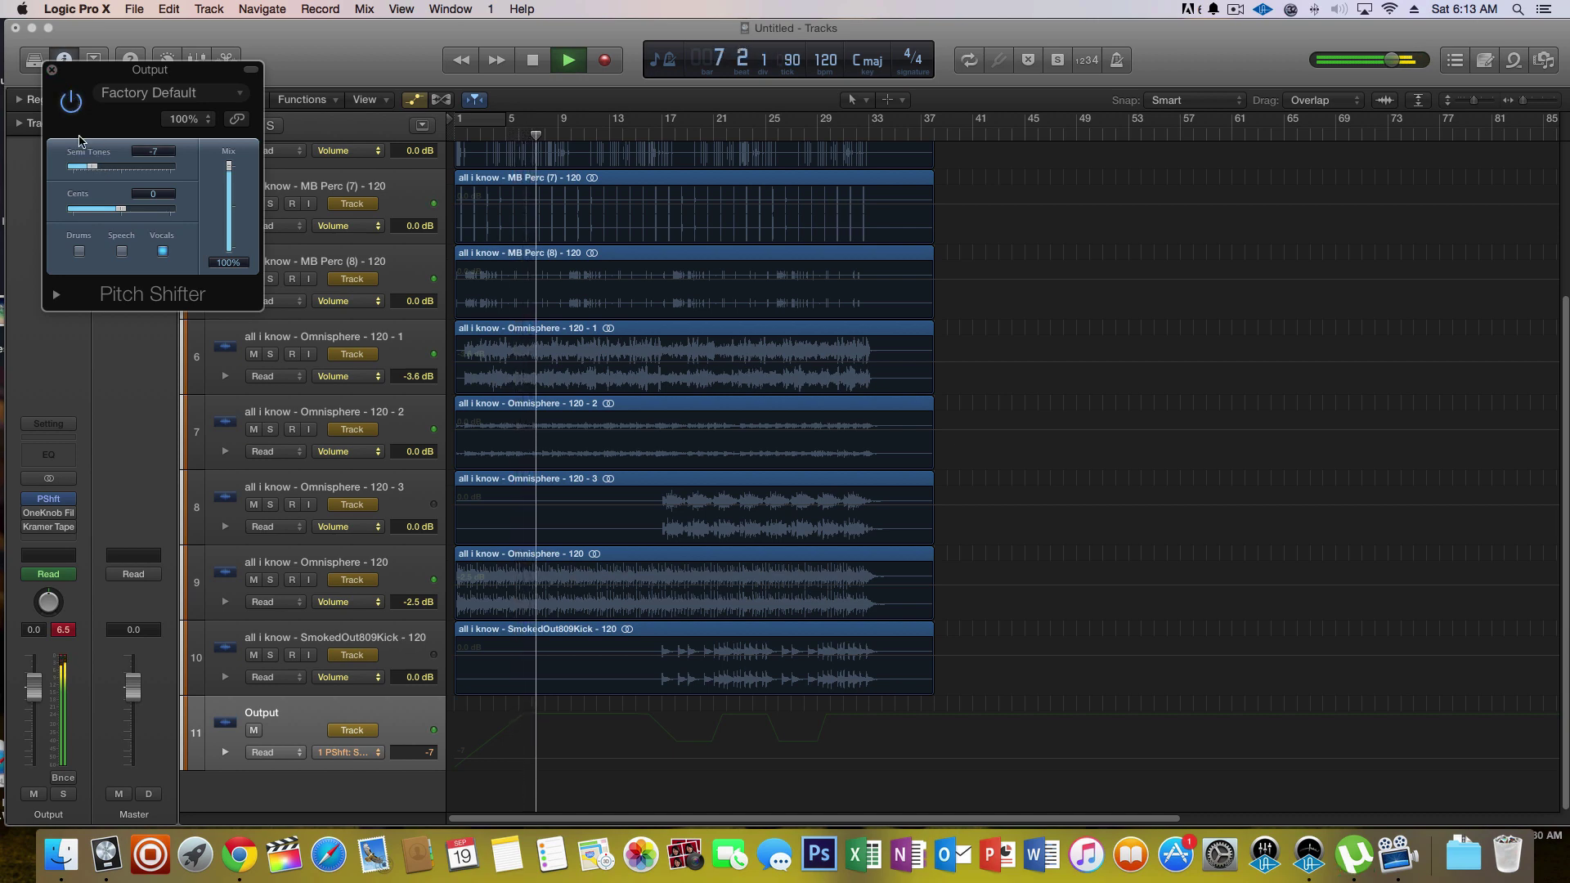
pyautogui.moveTo(96, 176)
pyautogui.mouseDown()
pyautogui.moveTo(123, 173)
pyautogui.moveTo(83, 180)
pyautogui.mouseUp()
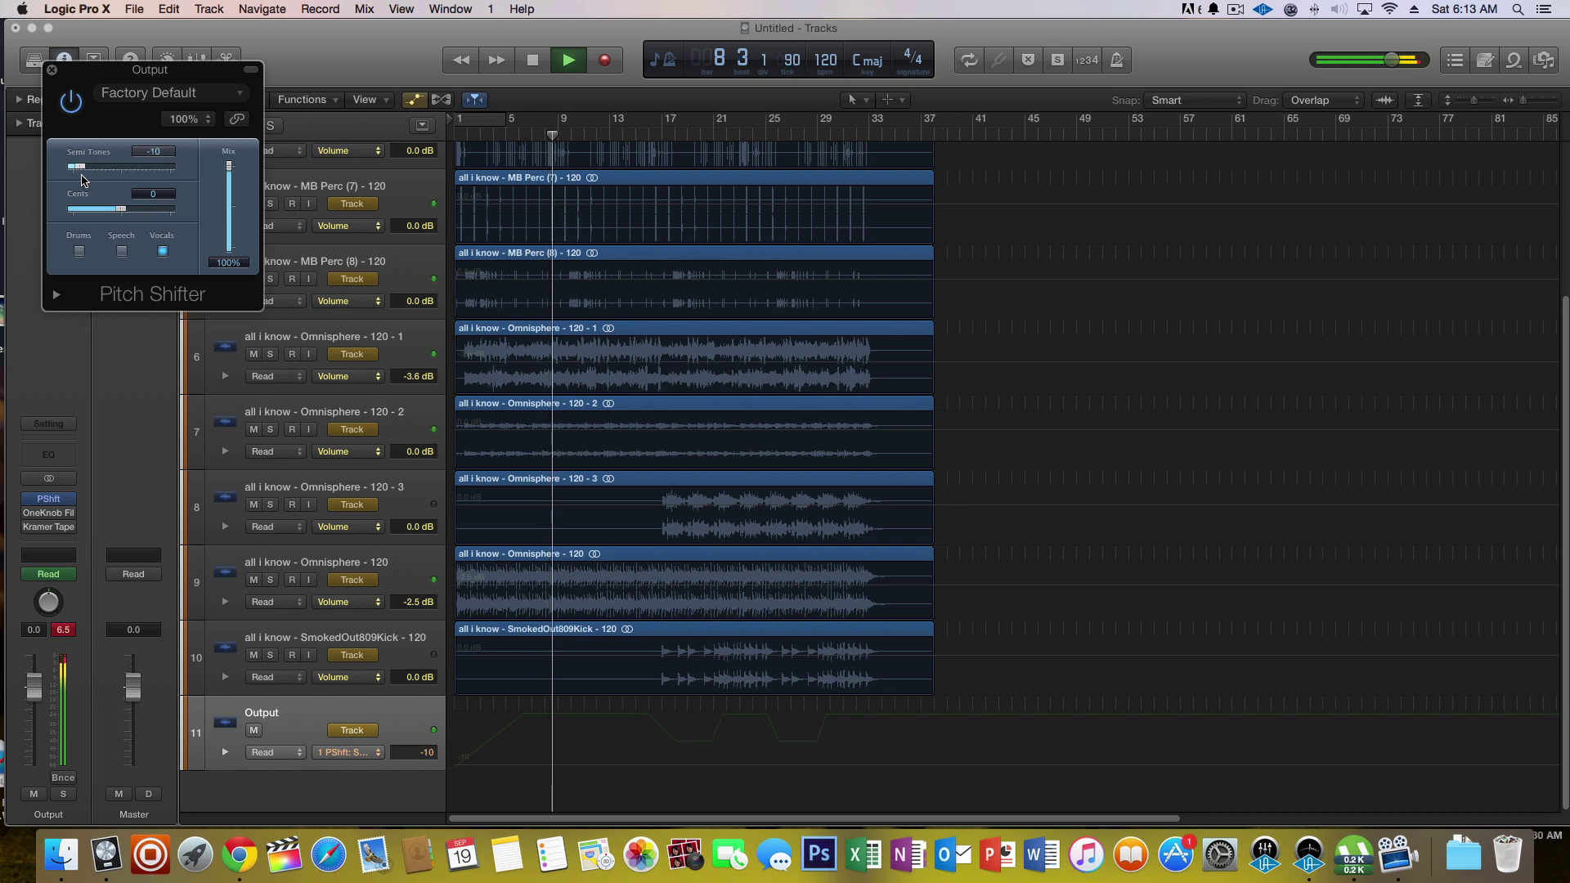
# - Stop playback and restore the SoundShifter insert in place of Pitch Shifter
pyautogui.click(52, 70)
pyautogui.click(528, 60)
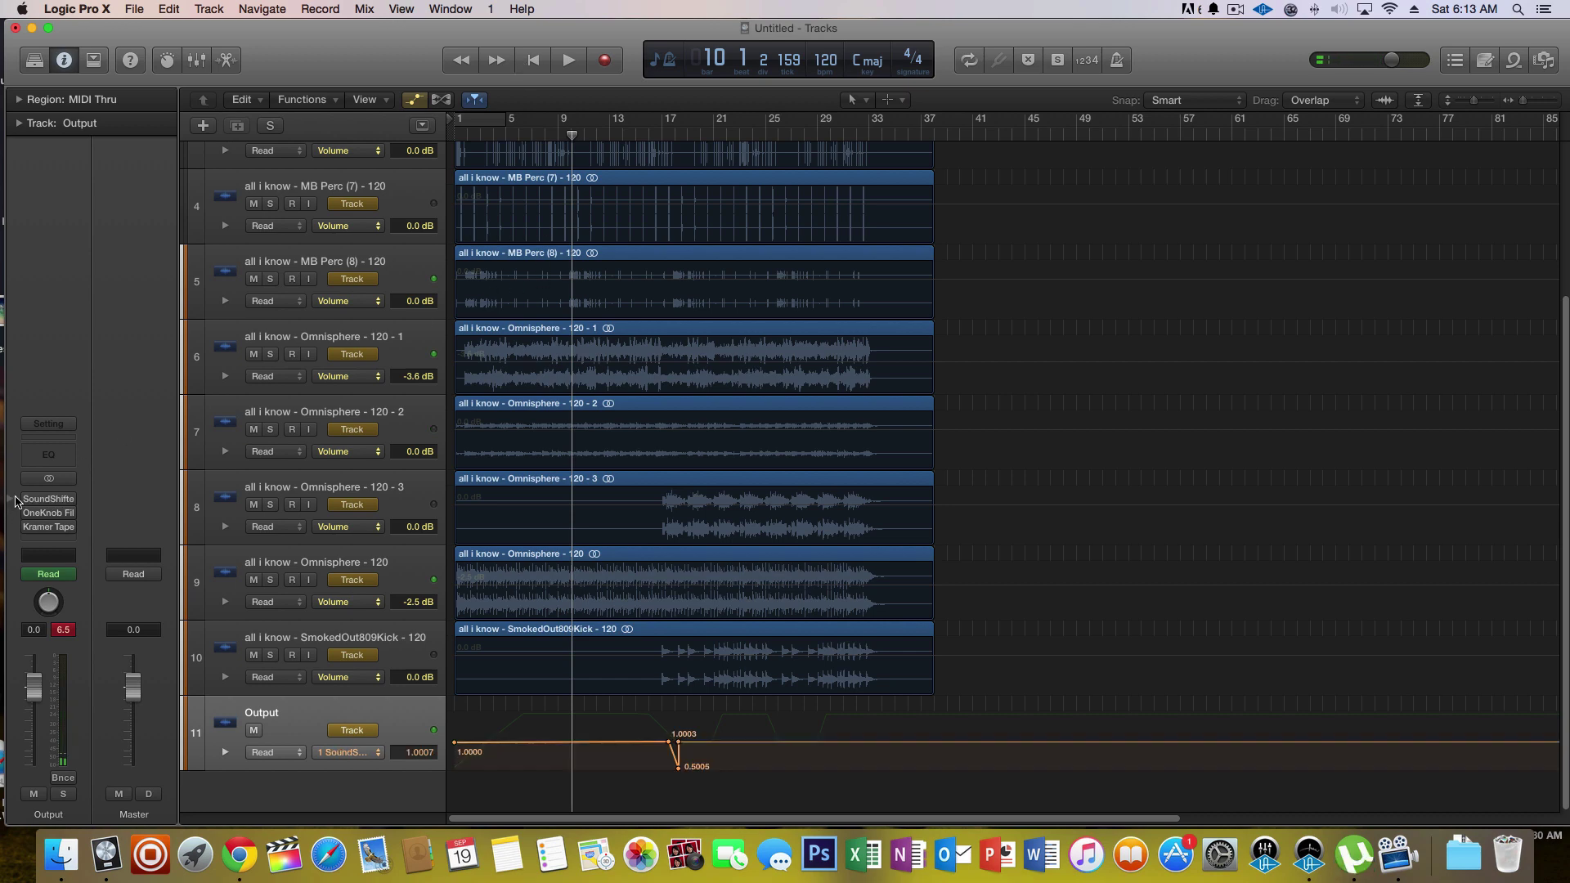
# - Turn SoundShifter back on and play its automated pitch dip from bar 16 to about bar 19
pyautogui.moveTo(35, 508)
pyautogui.moveTo(1526, 102); pyautogui.dragTo(1536, 107)
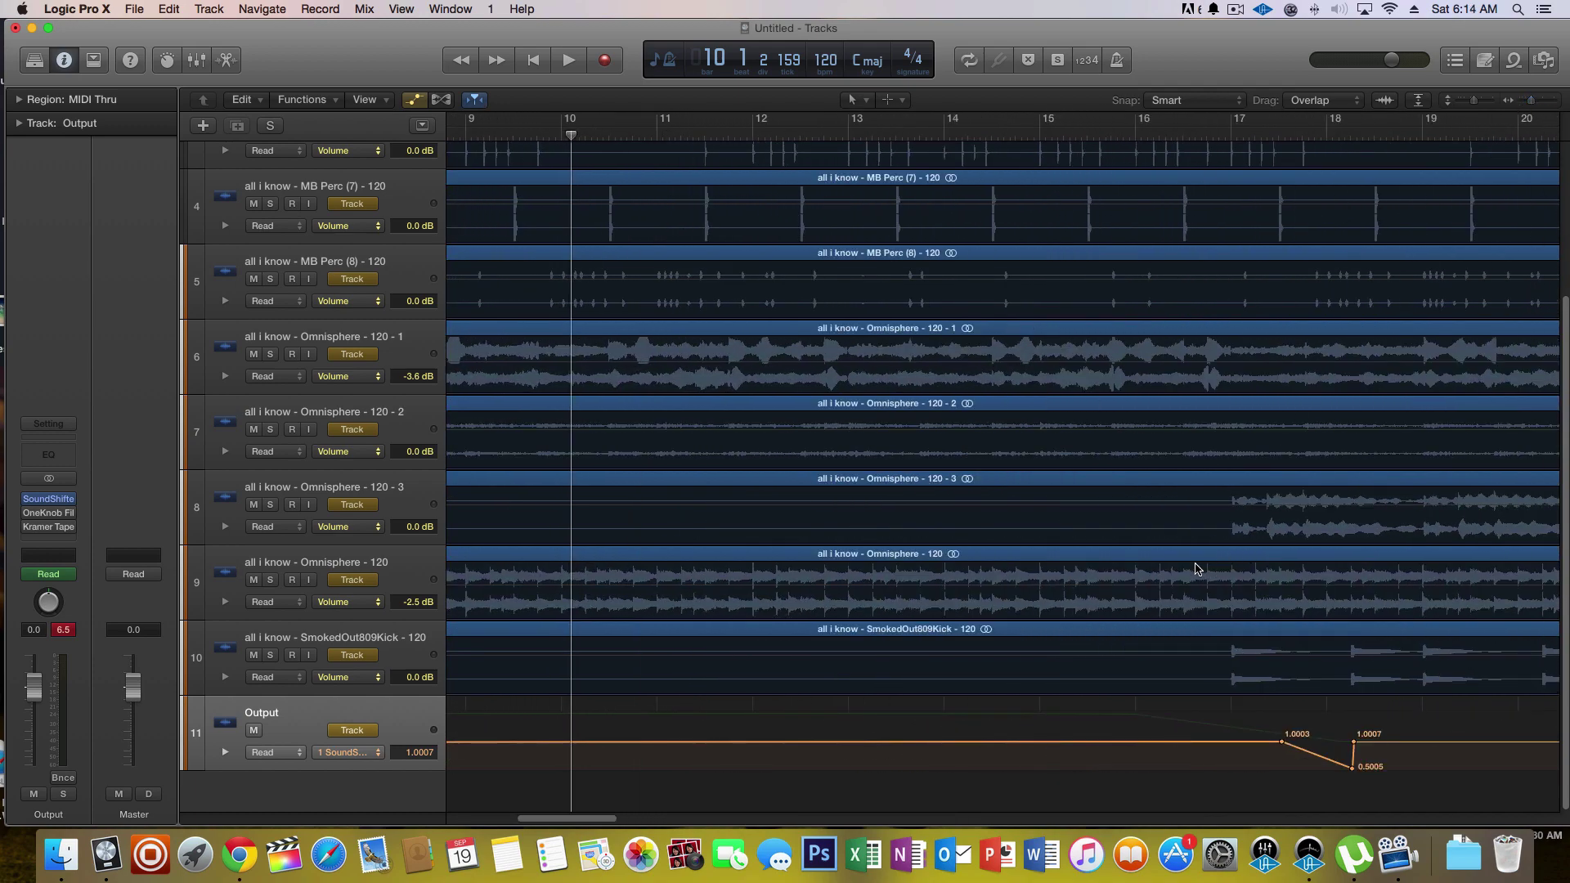
pyautogui.click(1141, 132)
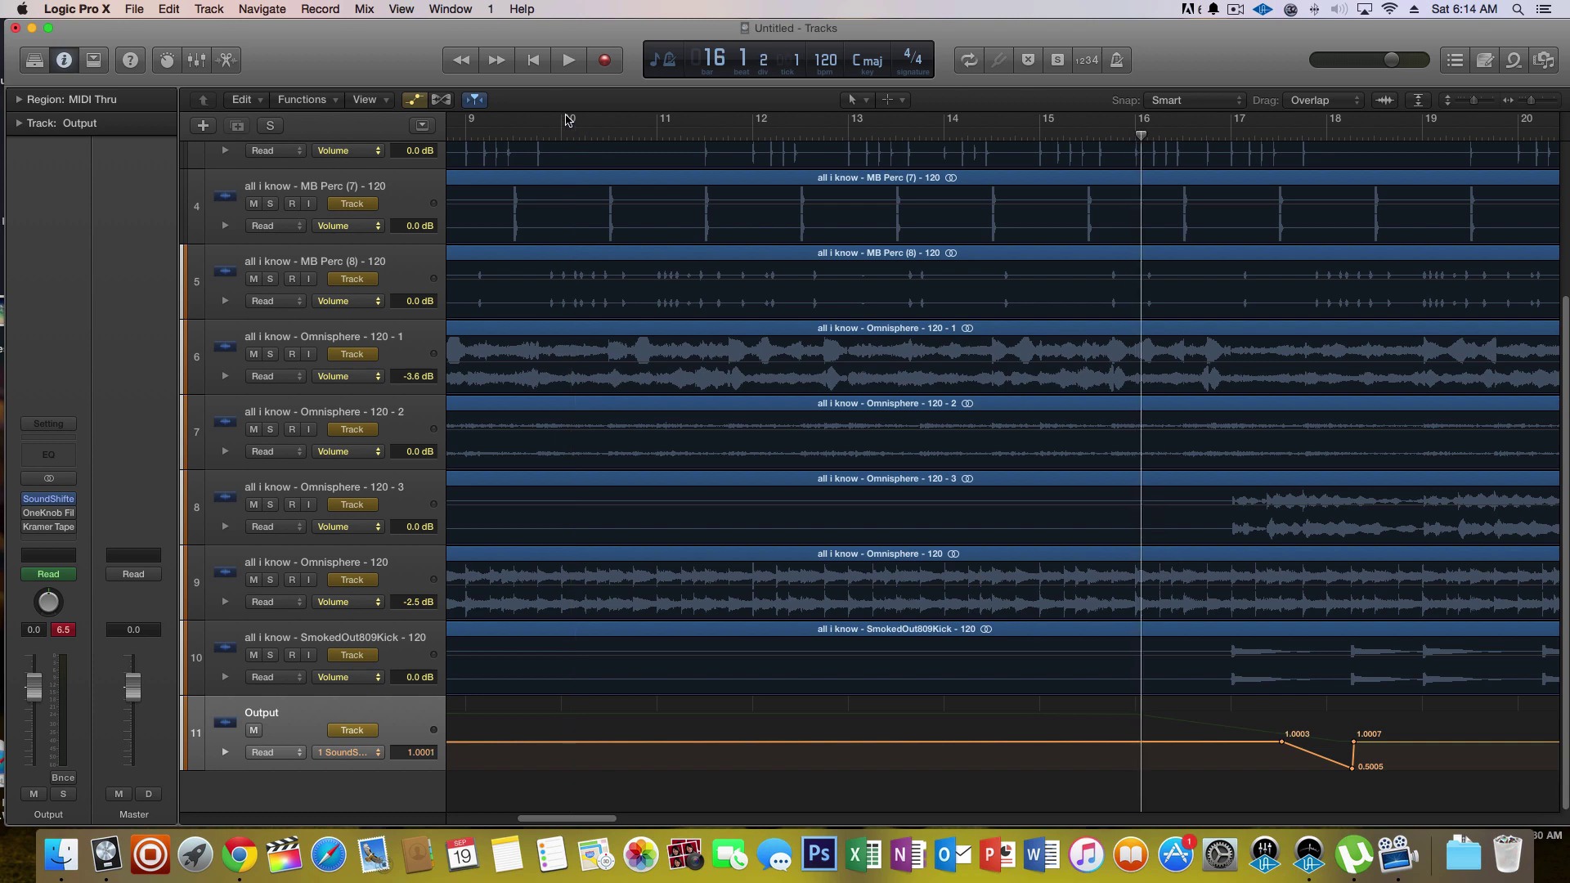
pyautogui.click(571, 62)
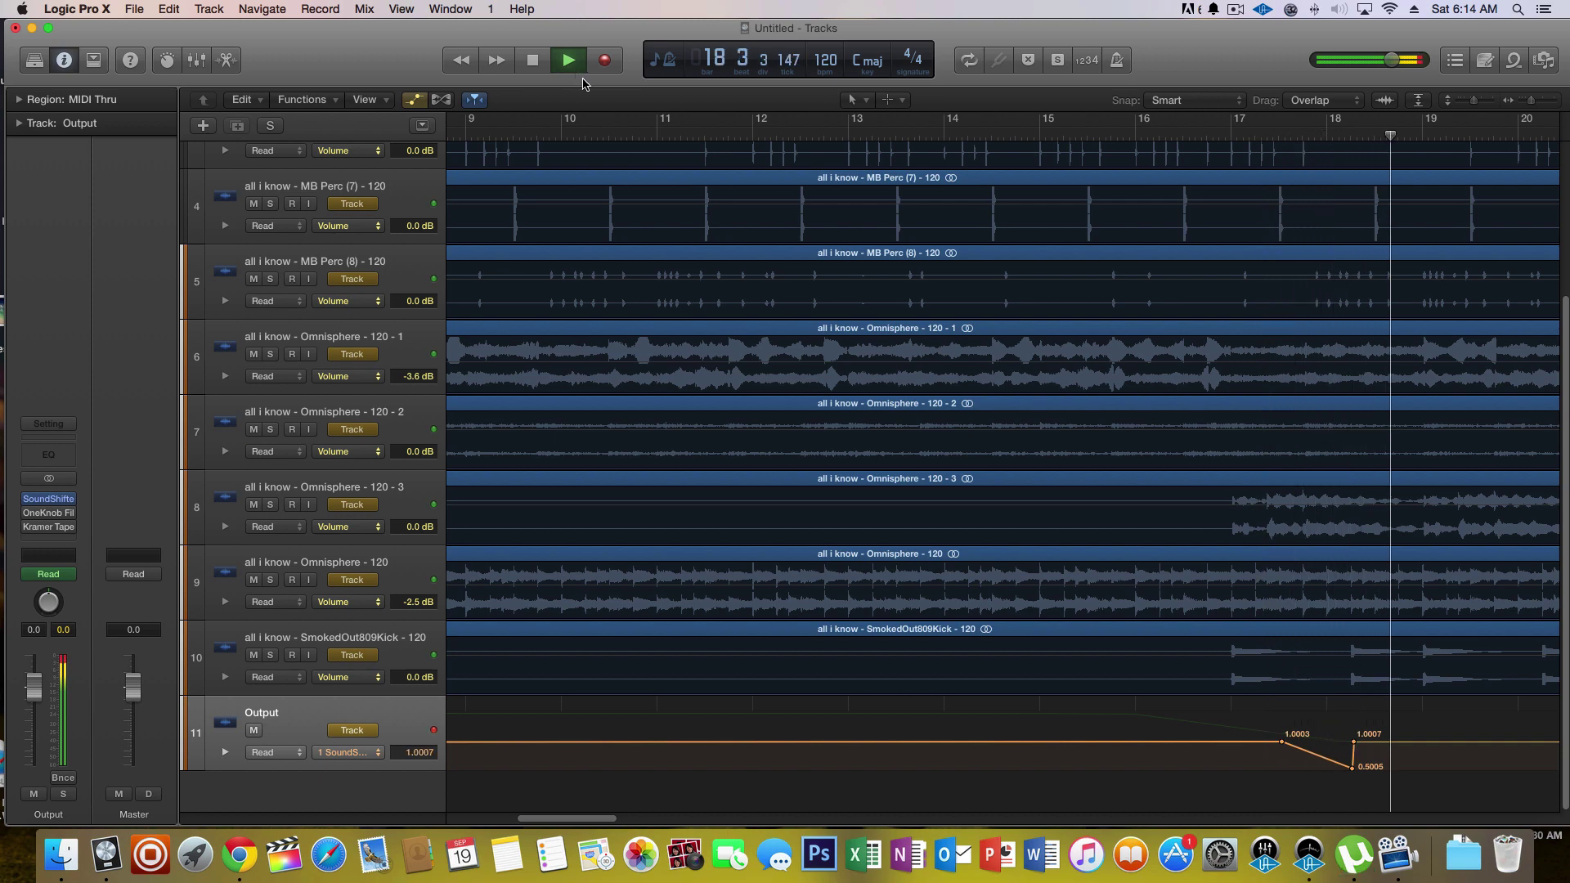
pyautogui.click(532, 59)
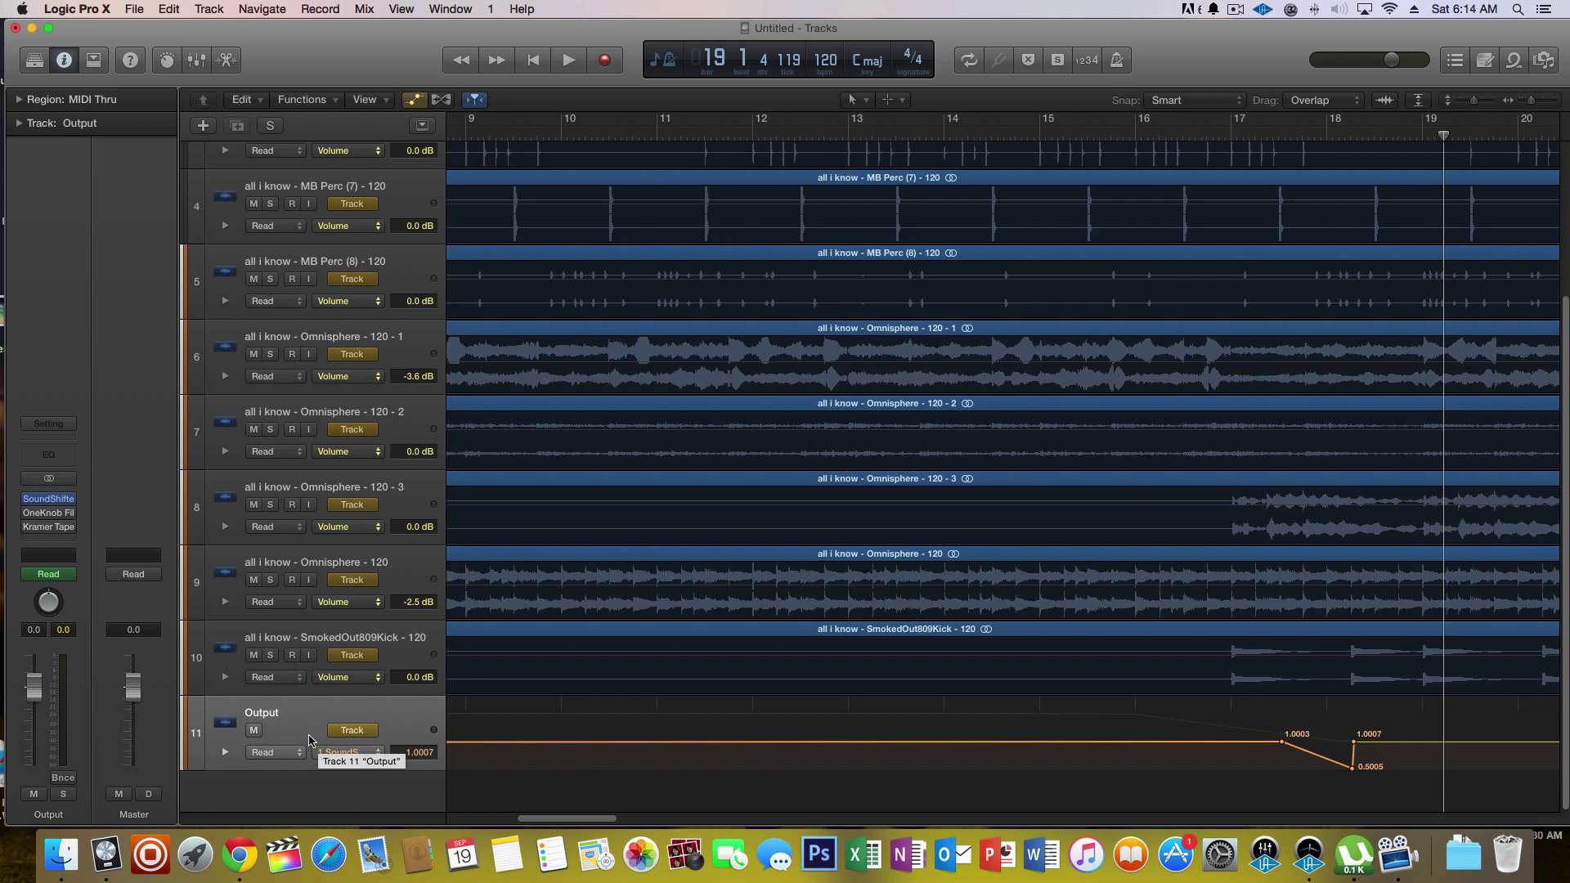
# - Examine the track-creation option offered for the Output and Master channel strips
pyautogui.rightClick(75, 608)
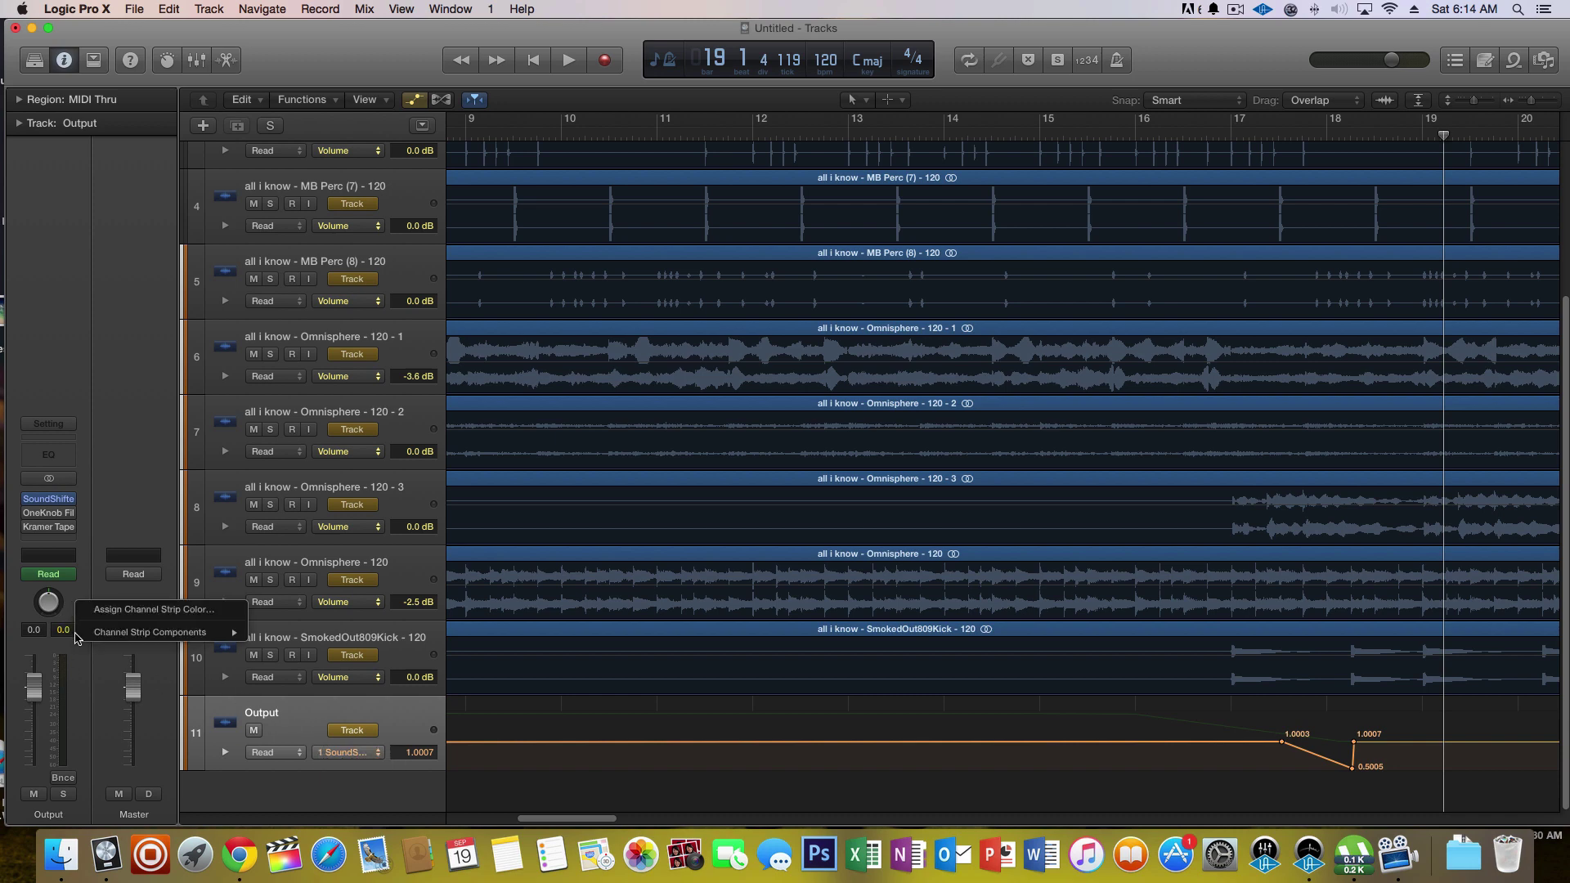
pyautogui.rightClick(111, 693)
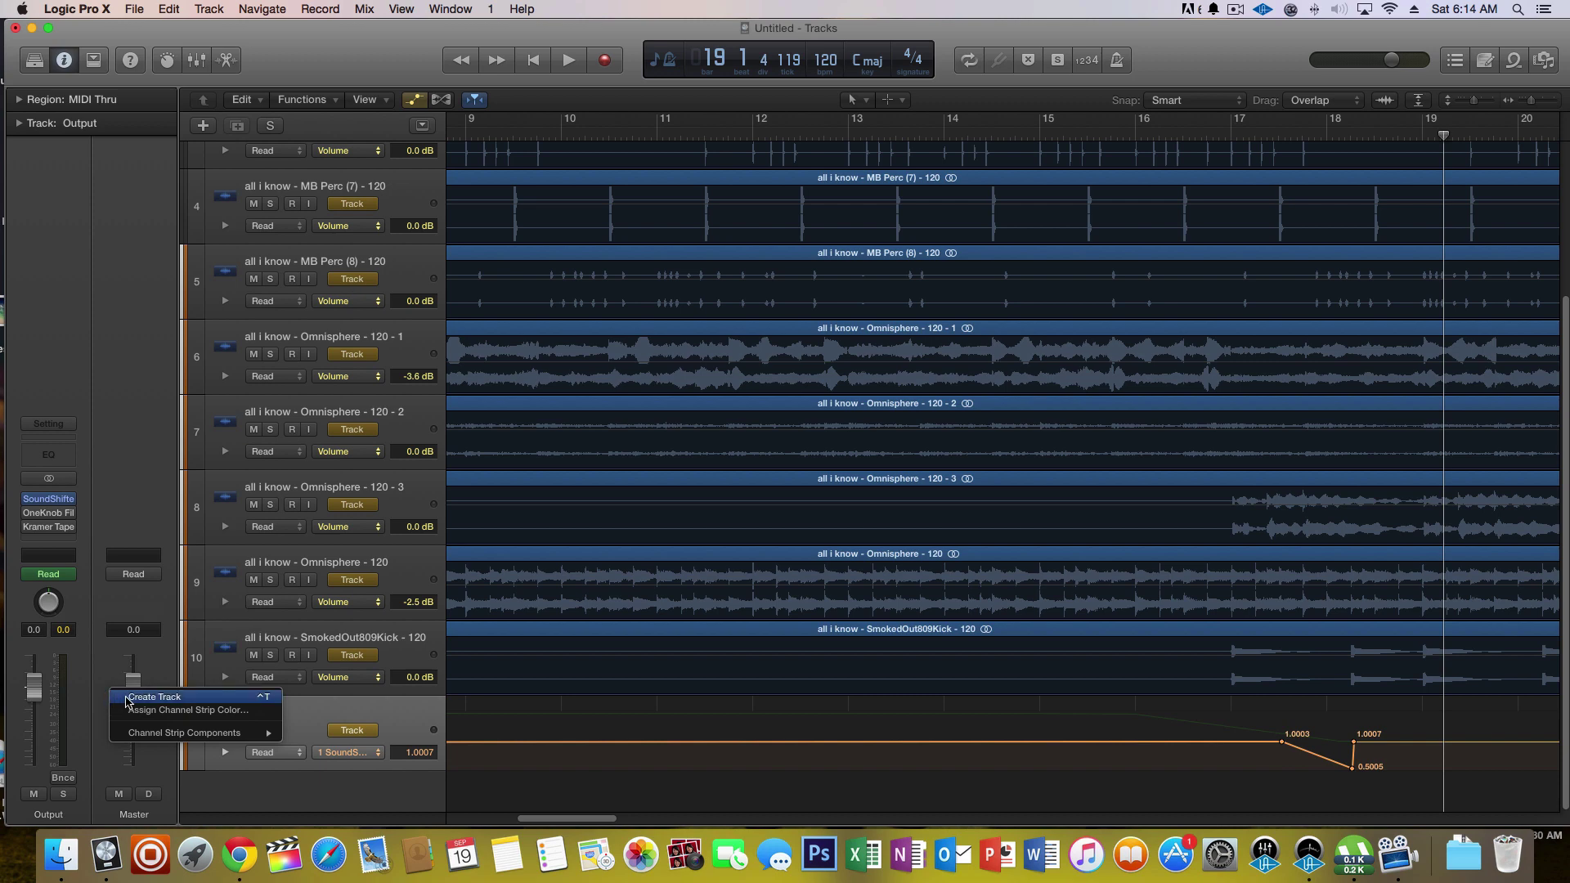
pyautogui.click(131, 698)
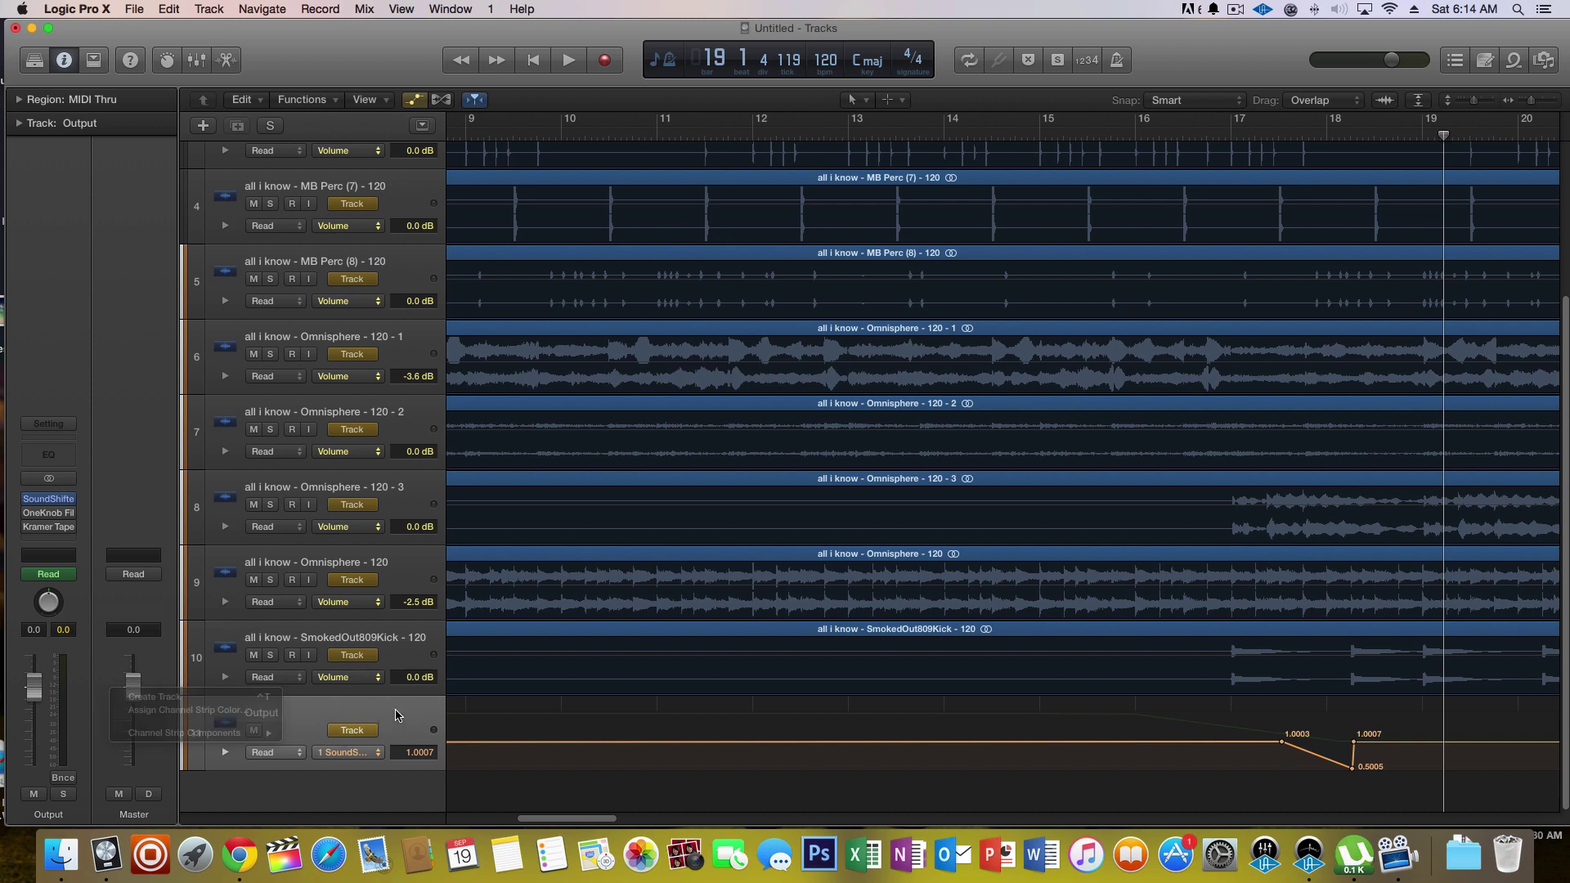
# - Show SoundShifter's Pitch as the automation parameter displayed on the Output track
pyautogui.click(358, 759)
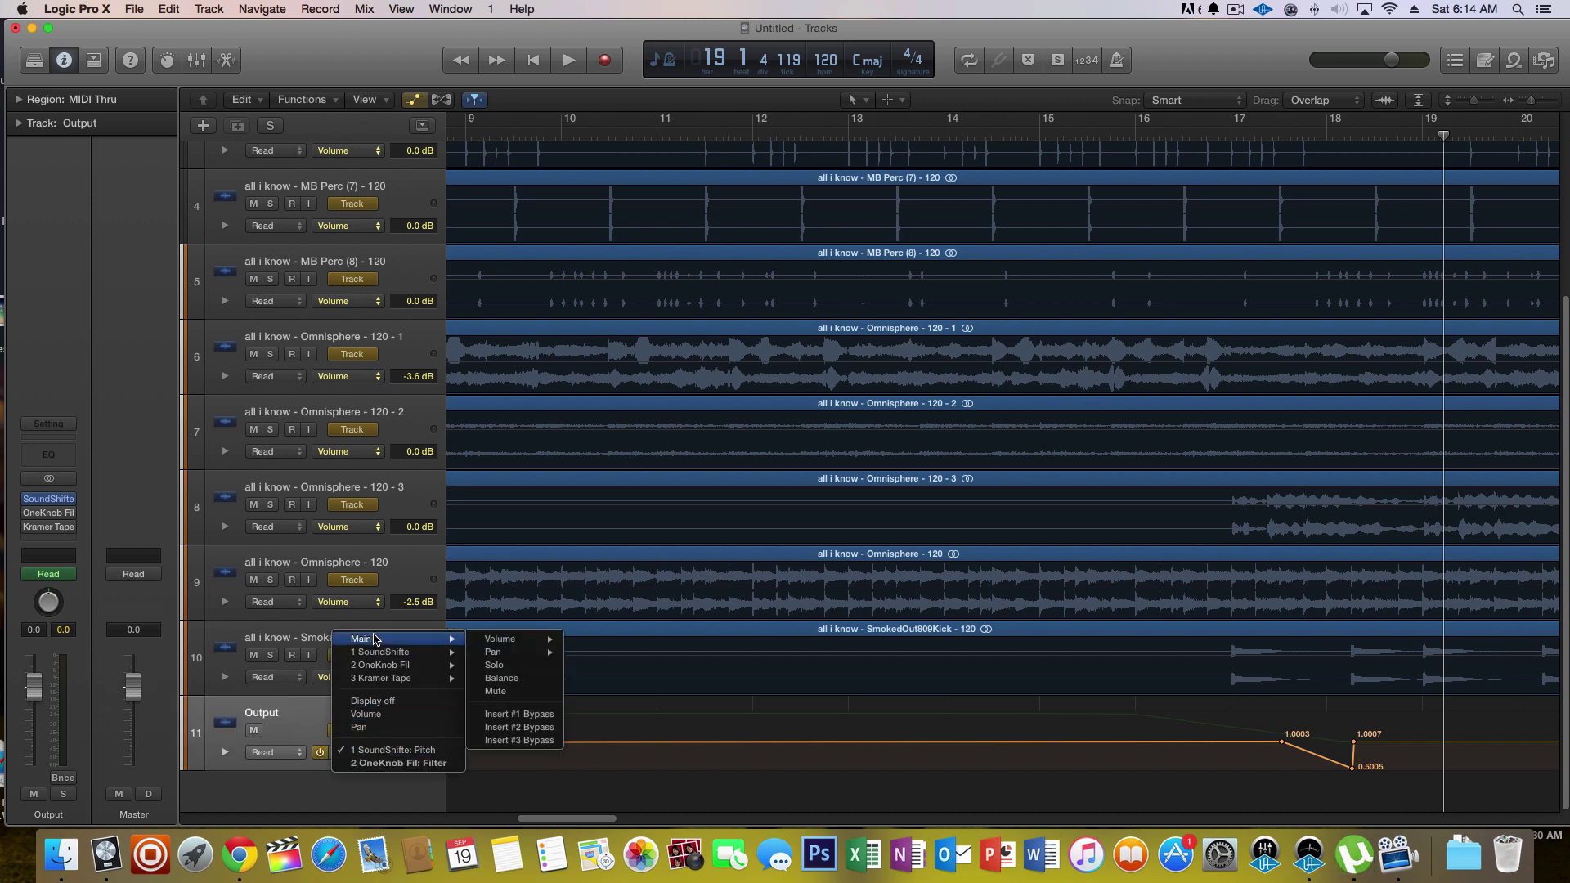
pyautogui.moveTo(387, 655)
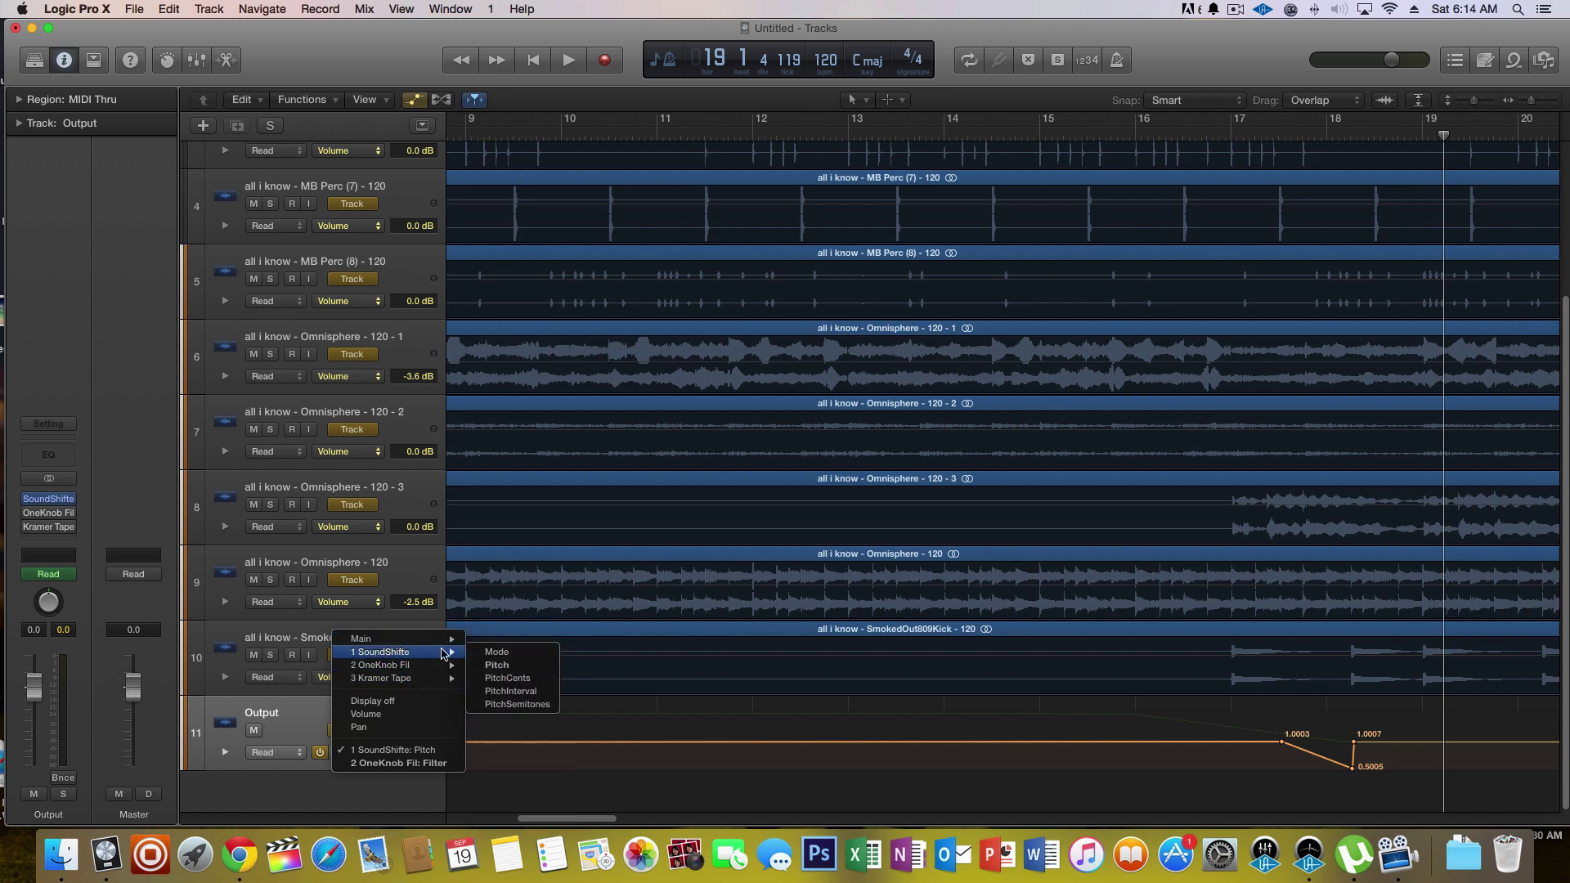
pyautogui.click(497, 666)
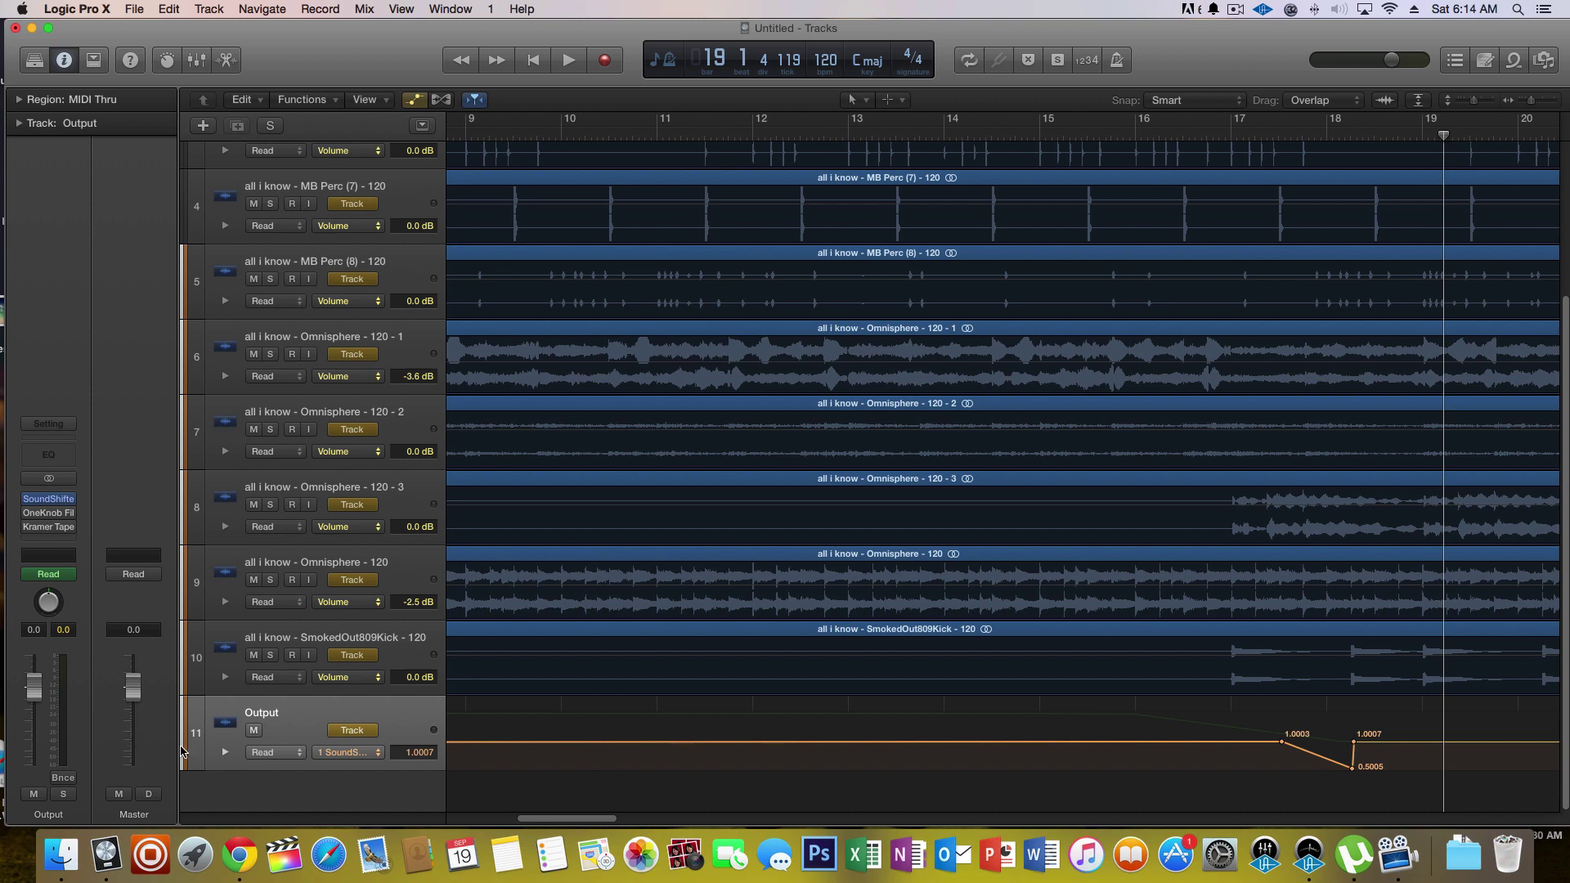
# - Switch the Output track's automation display to OneKnob Filter's Filter parameter and show its curve across the whole song
pyautogui.click(344, 753)
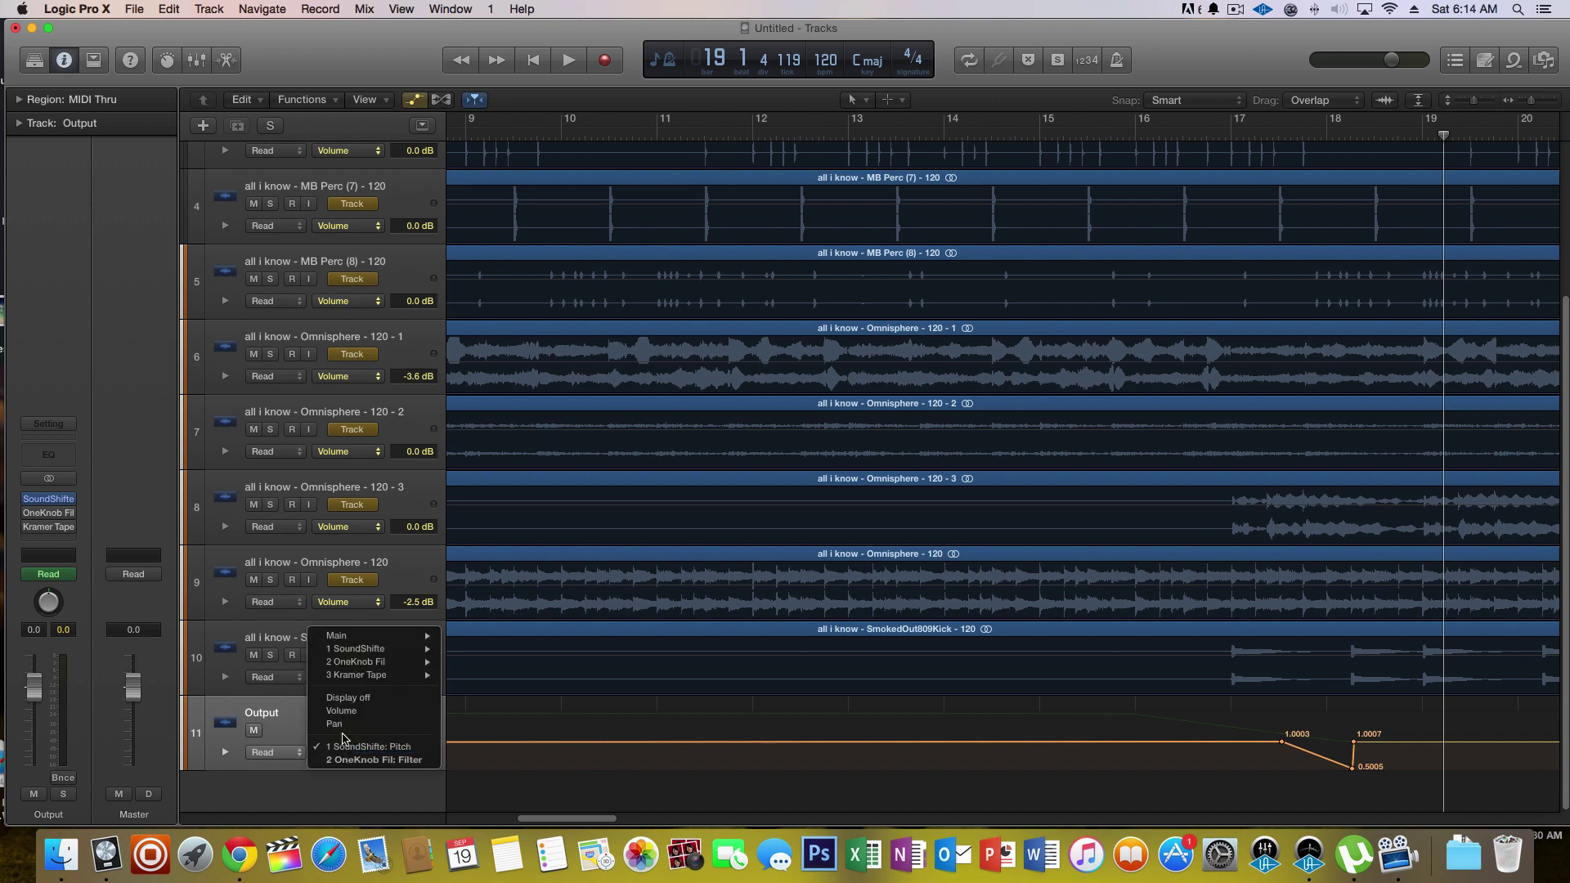
pyautogui.click(368, 669)
pyautogui.click(368, 756)
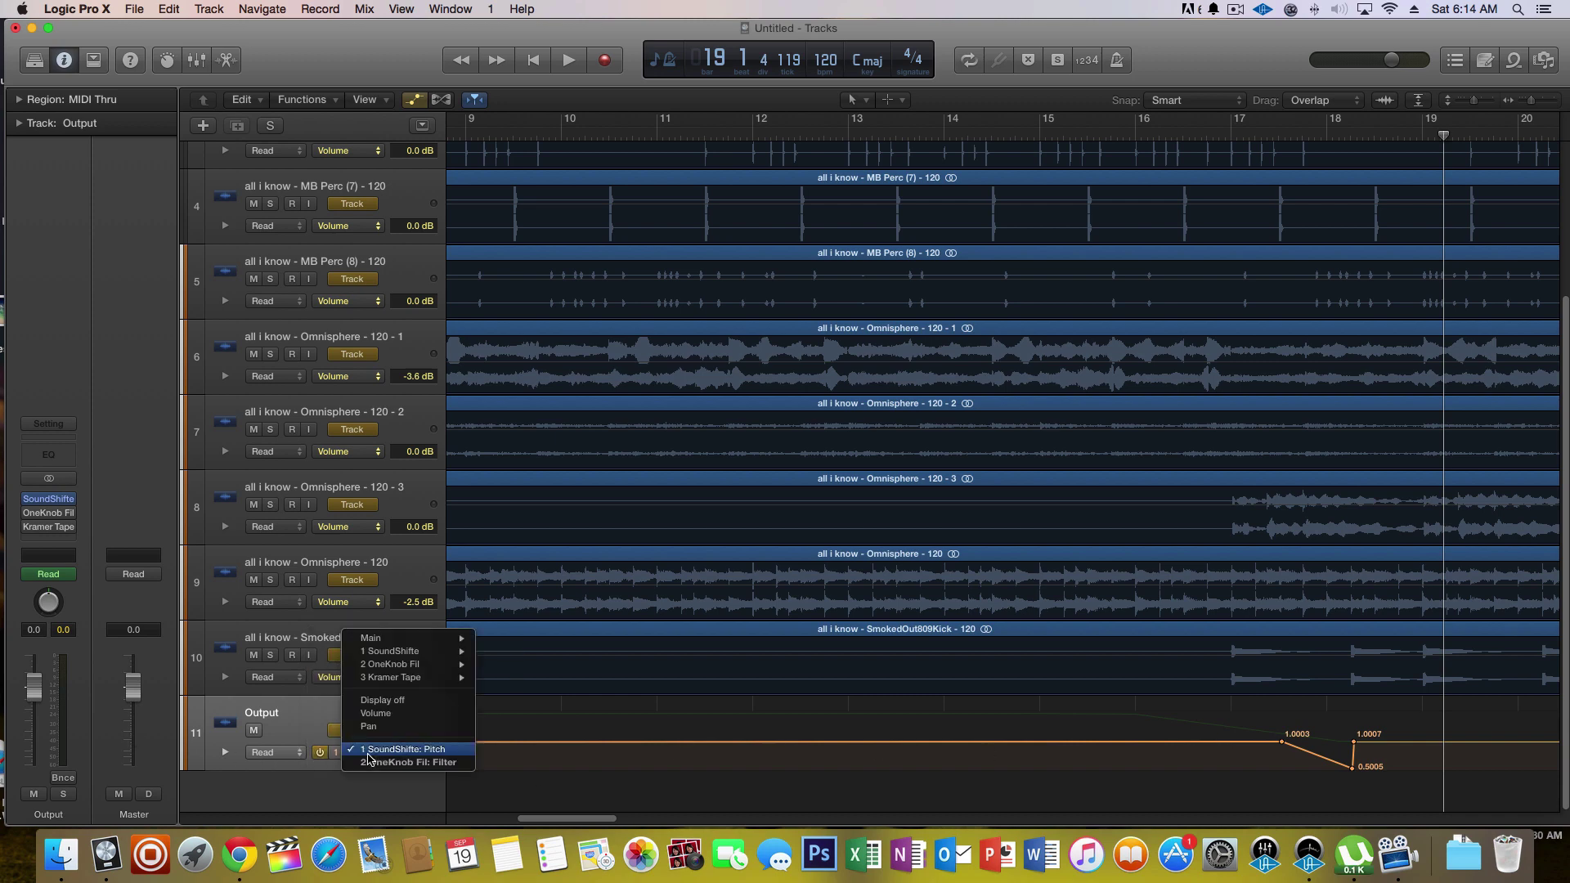
pyautogui.click(409, 763)
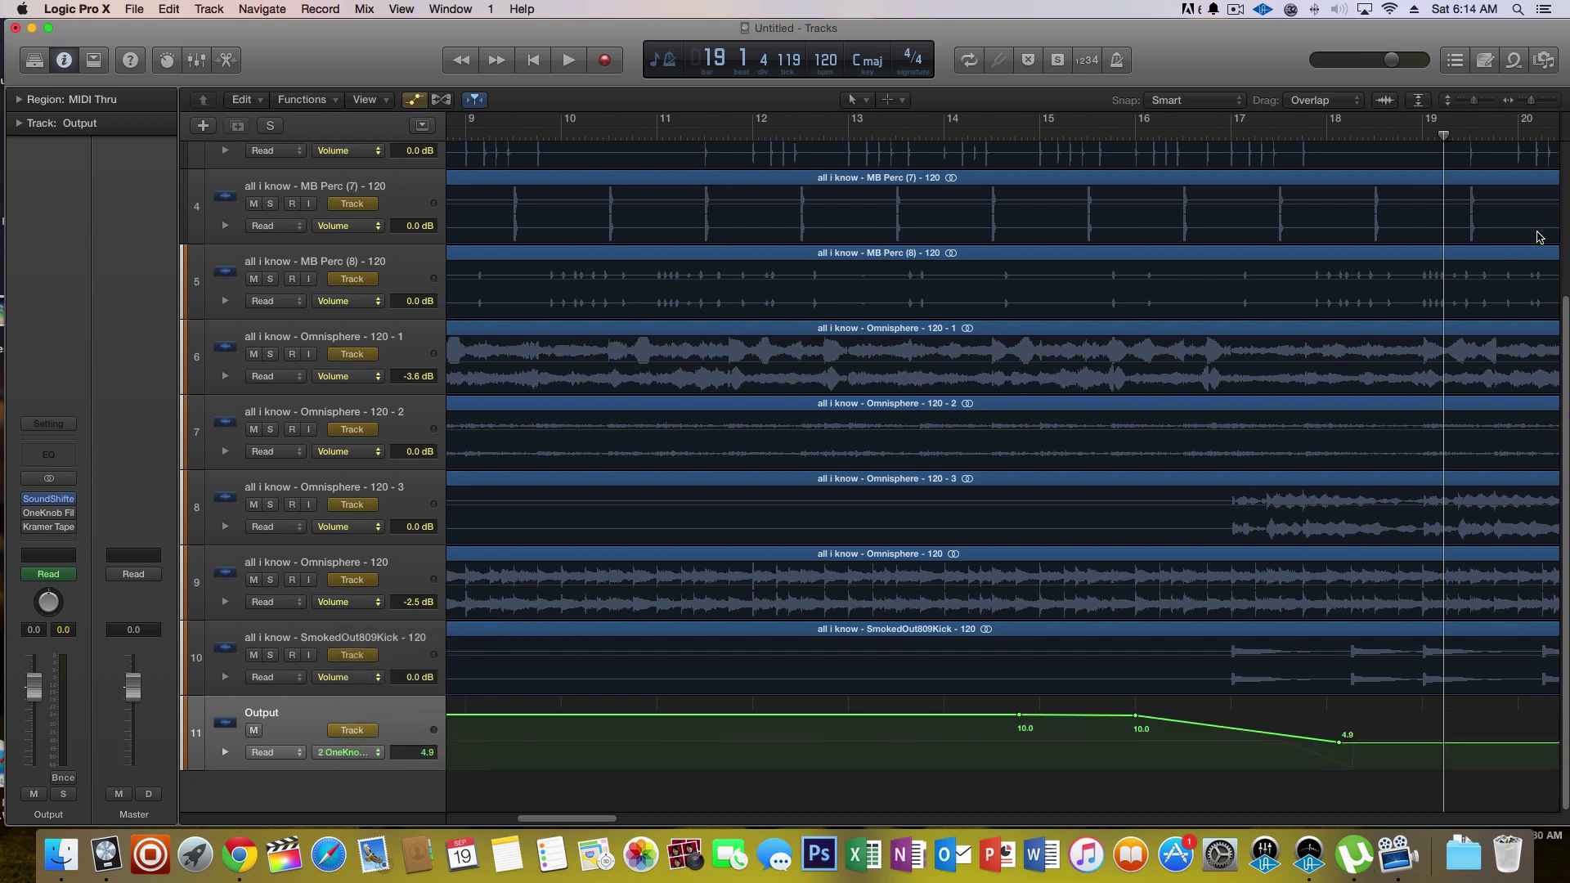
pyautogui.moveTo(1531, 106)
pyautogui.mouseDown()
pyautogui.moveTo(1513, 106)
pyautogui.moveTo(1526, 107)
pyautogui.mouseUp()
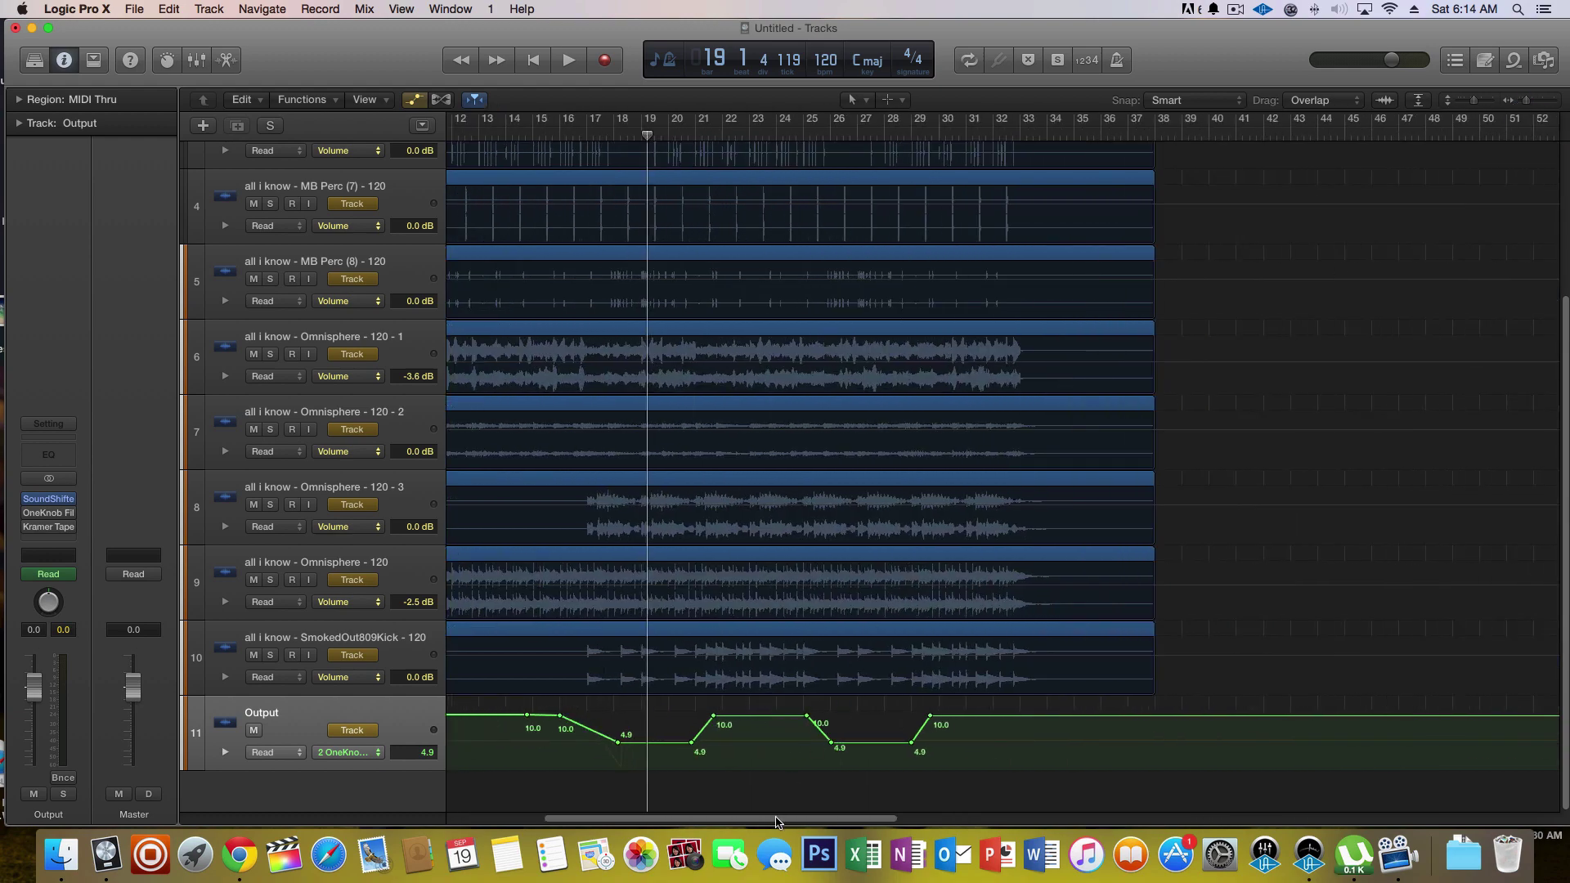
pyautogui.moveTo(777, 819); pyautogui.dragTo(520, 842)
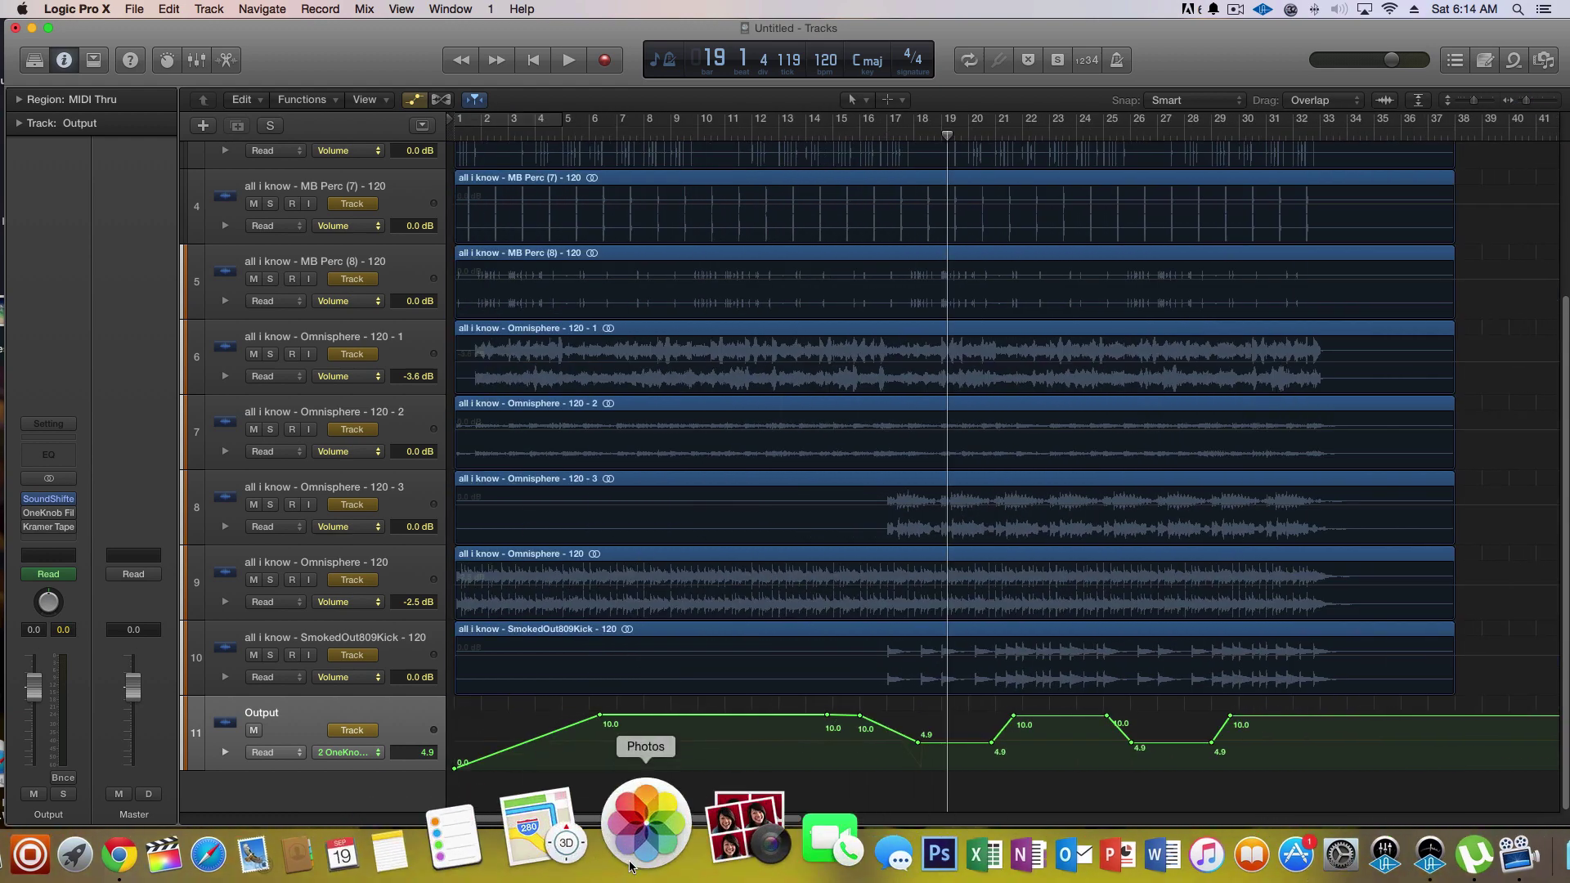
# - Play the song from bar 1 to about bar 8 to hear the opening filter automation, and stop playback
pyautogui.click(454, 139)
pyautogui.click(577, 70)
pyautogui.click(570, 62)
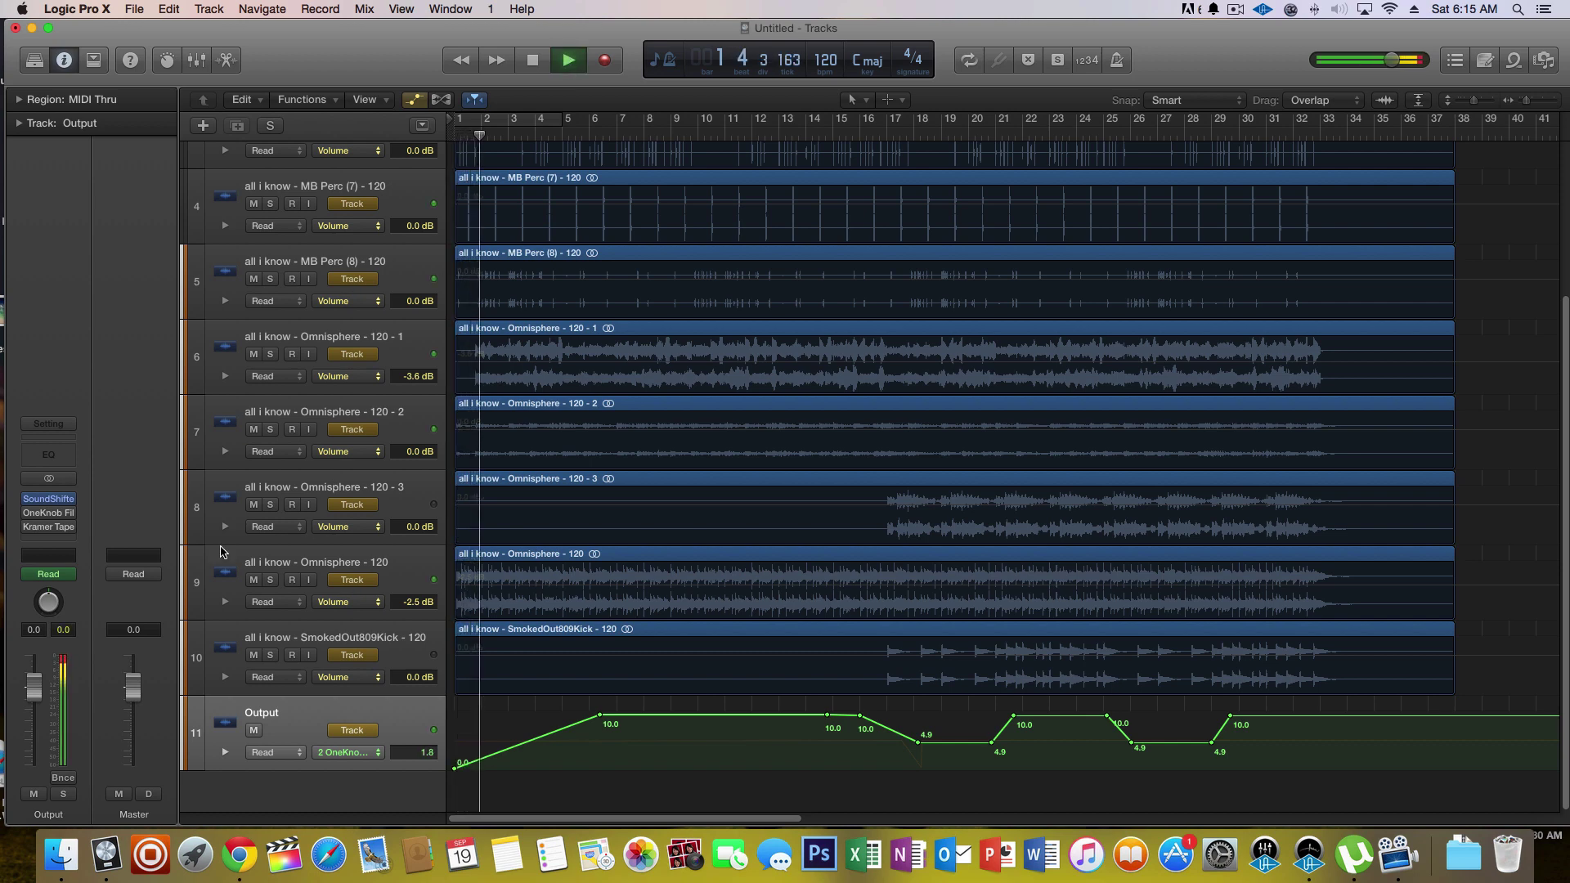
pyautogui.moveTo(28, 518)
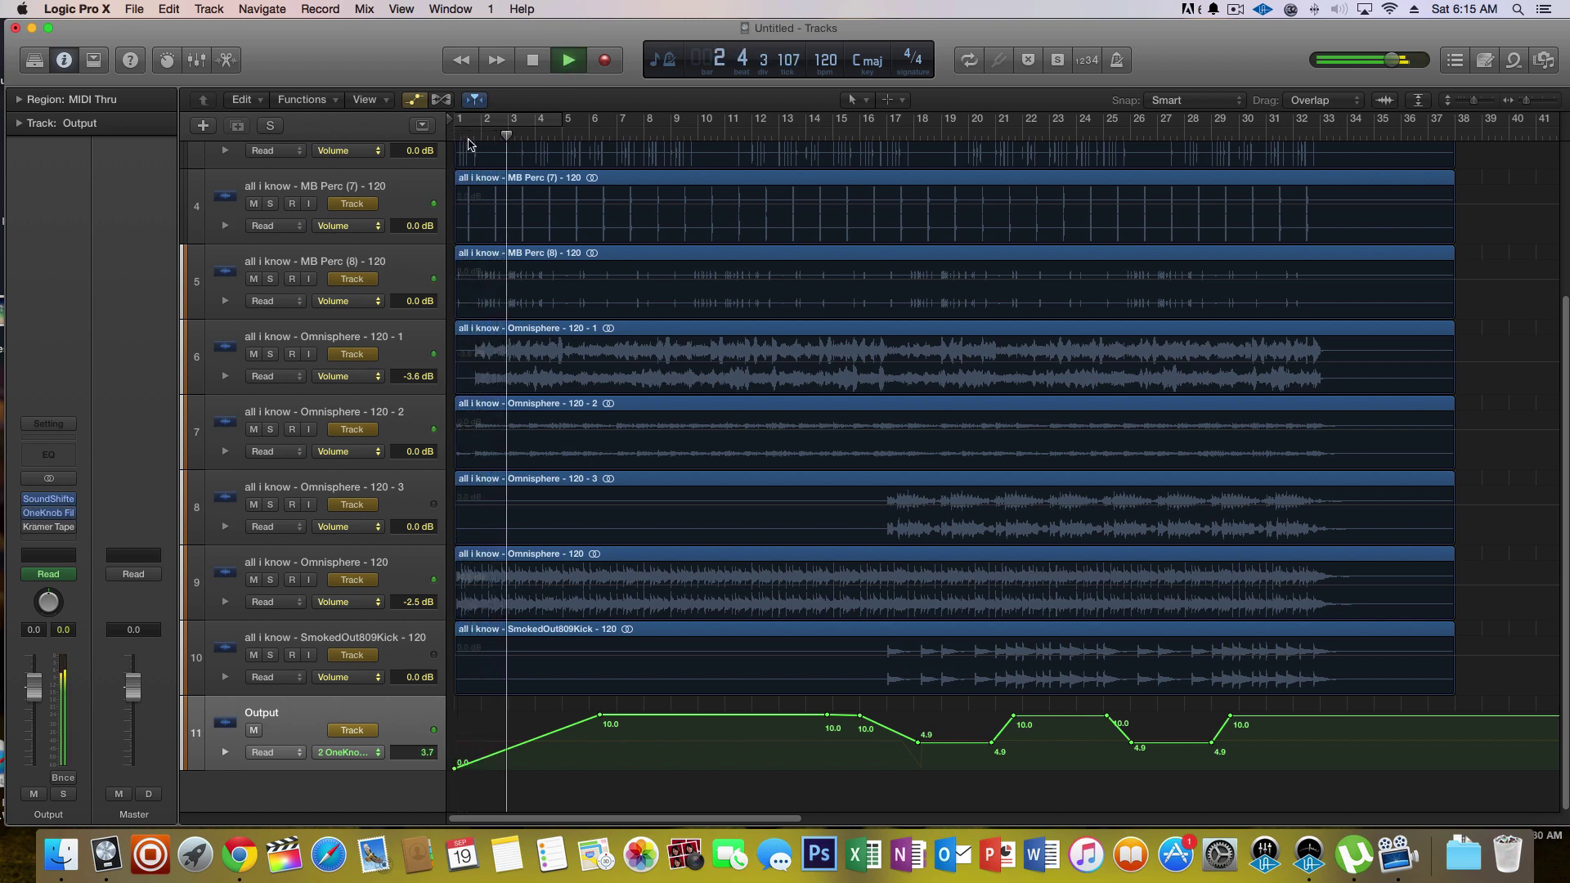
pyautogui.click(463, 137)
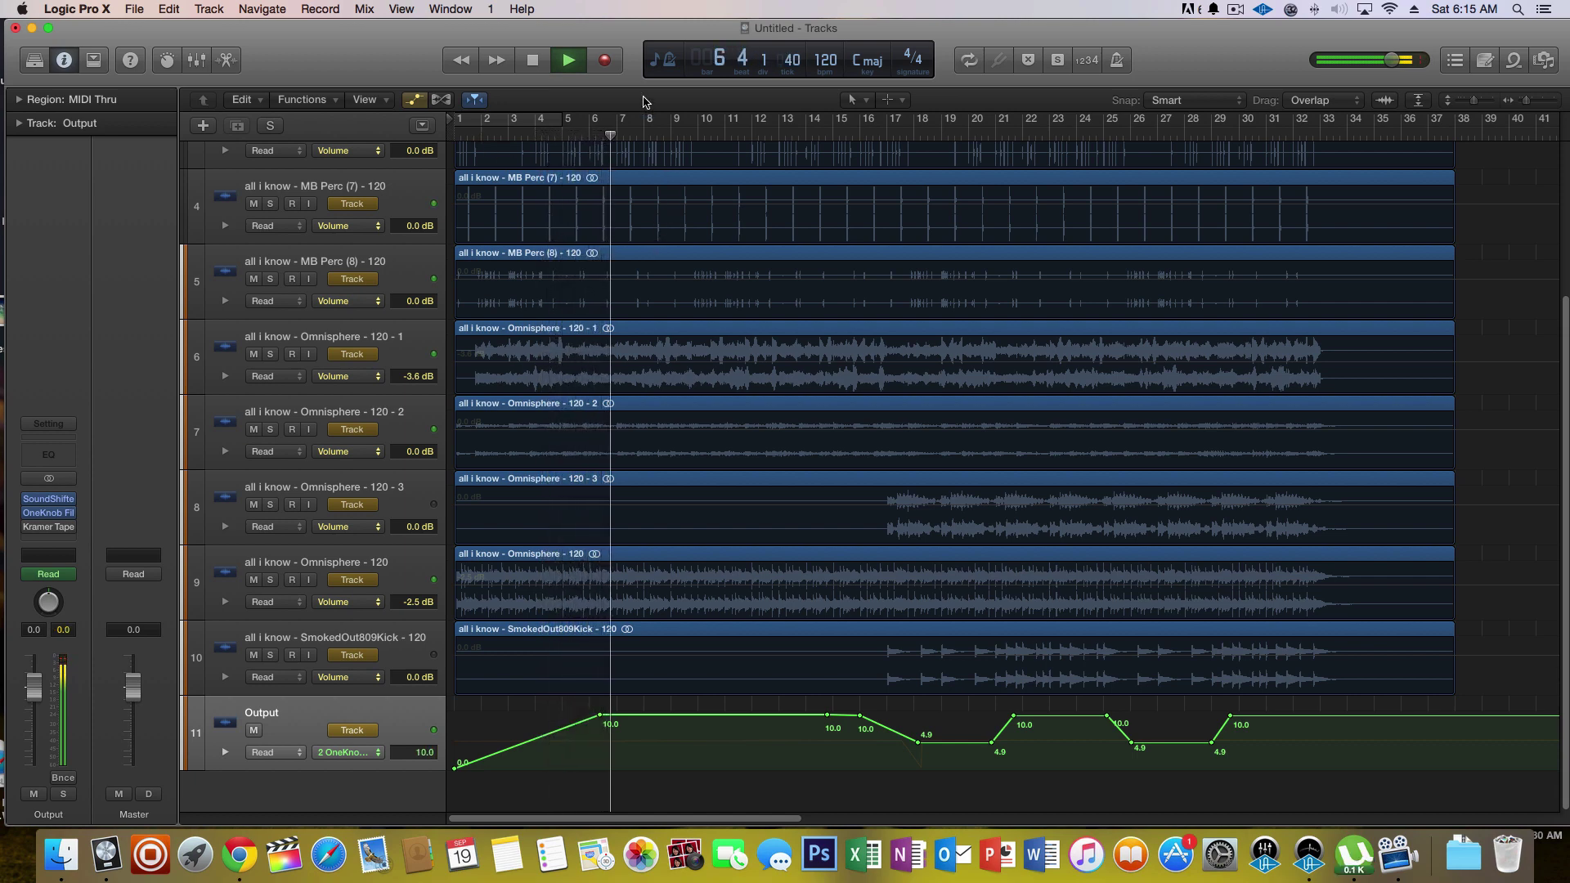
pyautogui.click(532, 60)
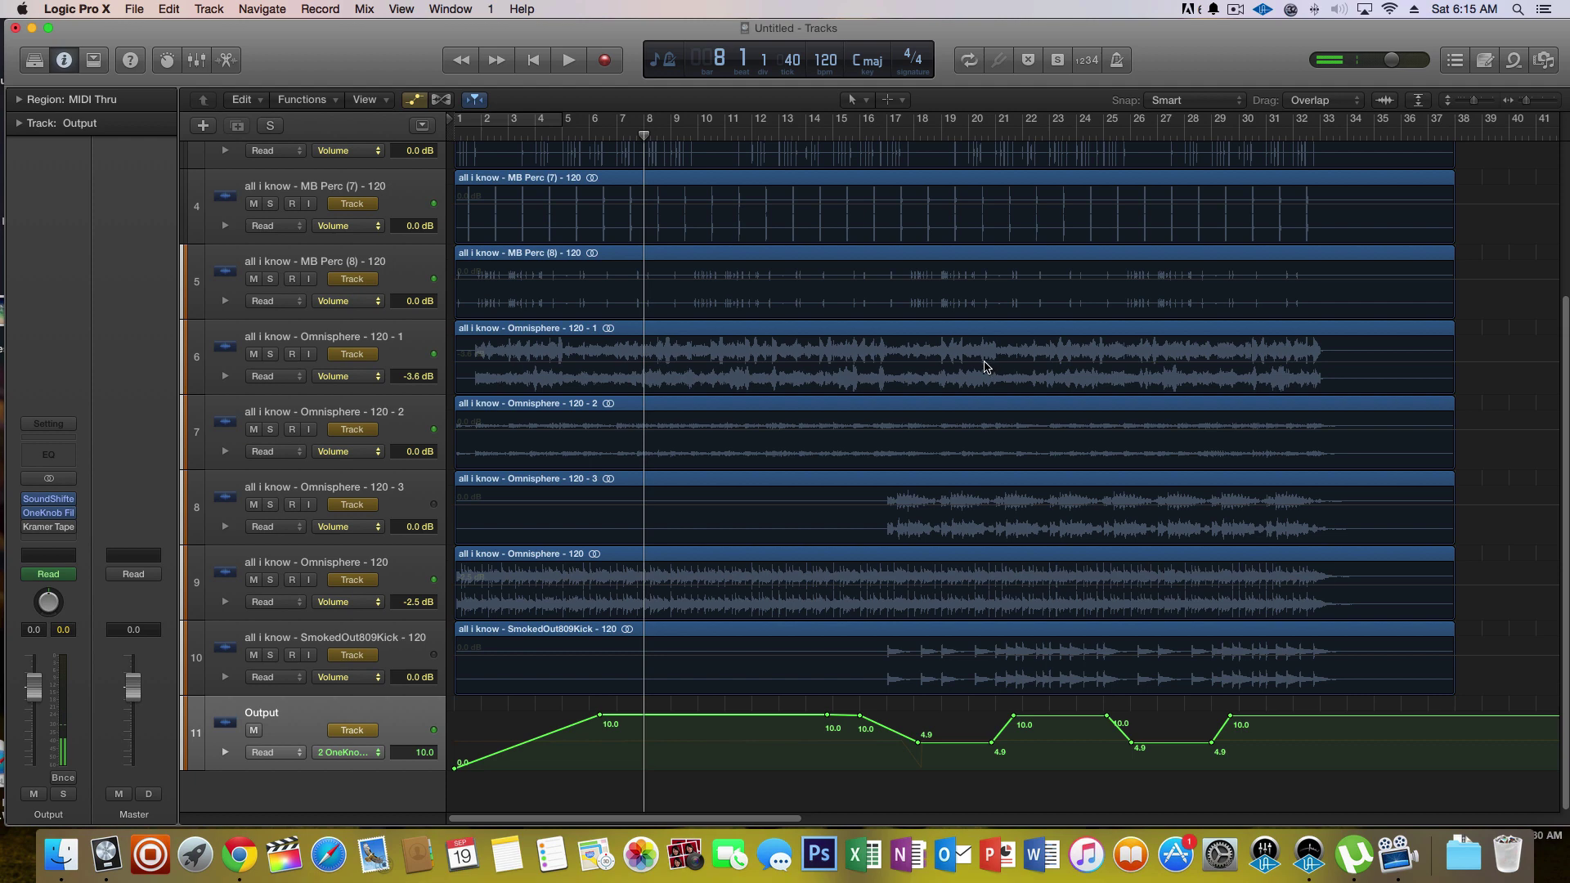
# - Move the playhead to about bar 14 and open the Distortion plug-in on the SmokedOut809Kick track
pyautogui.click(820, 129)
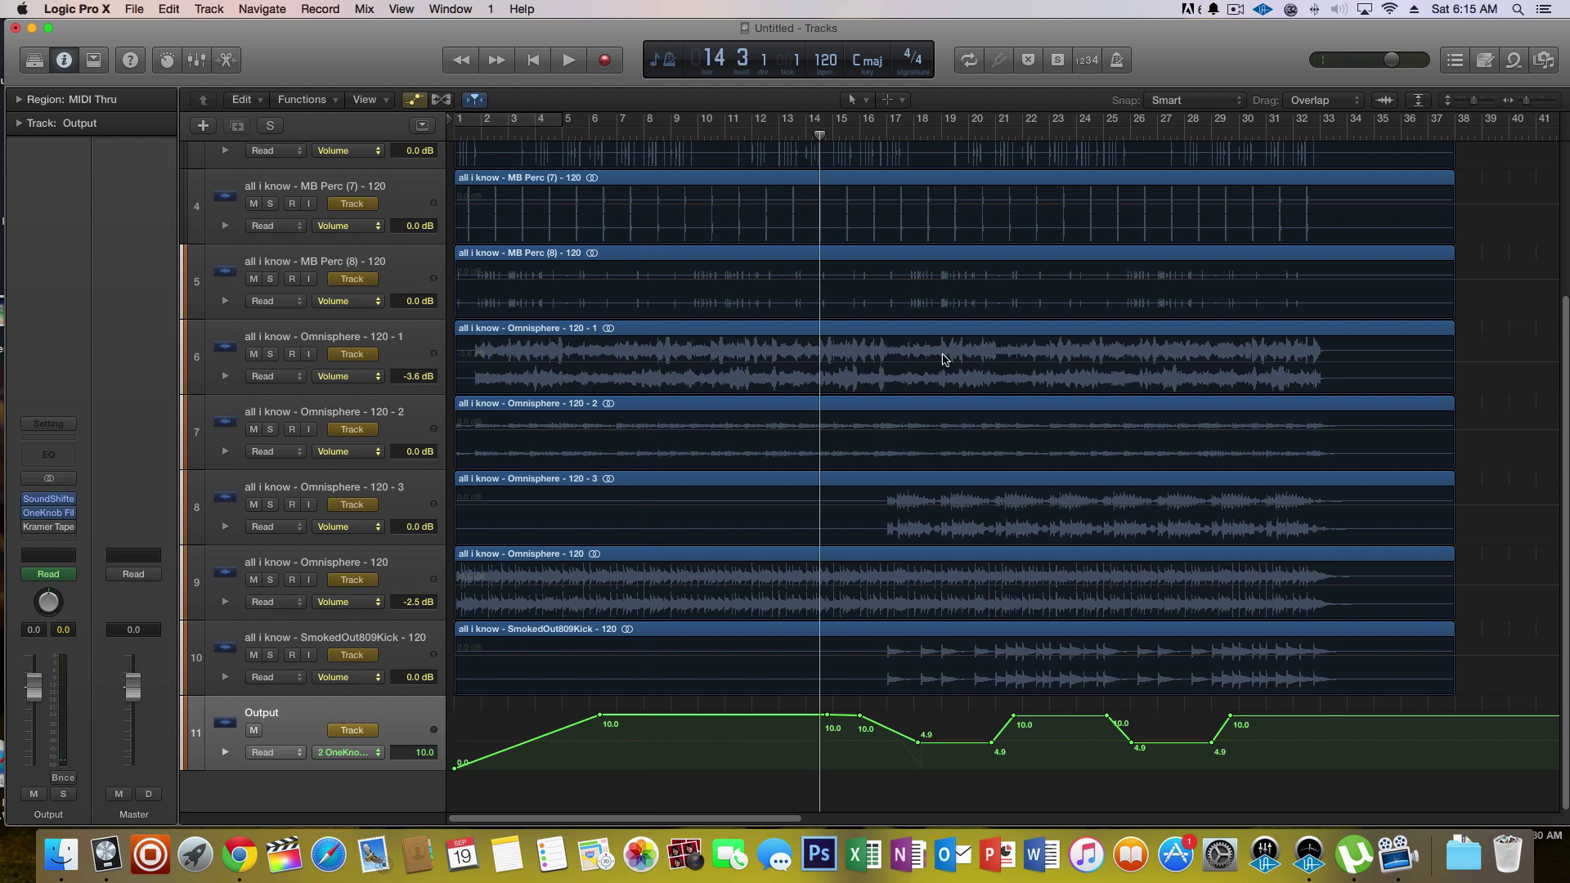
pyautogui.click(292, 639)
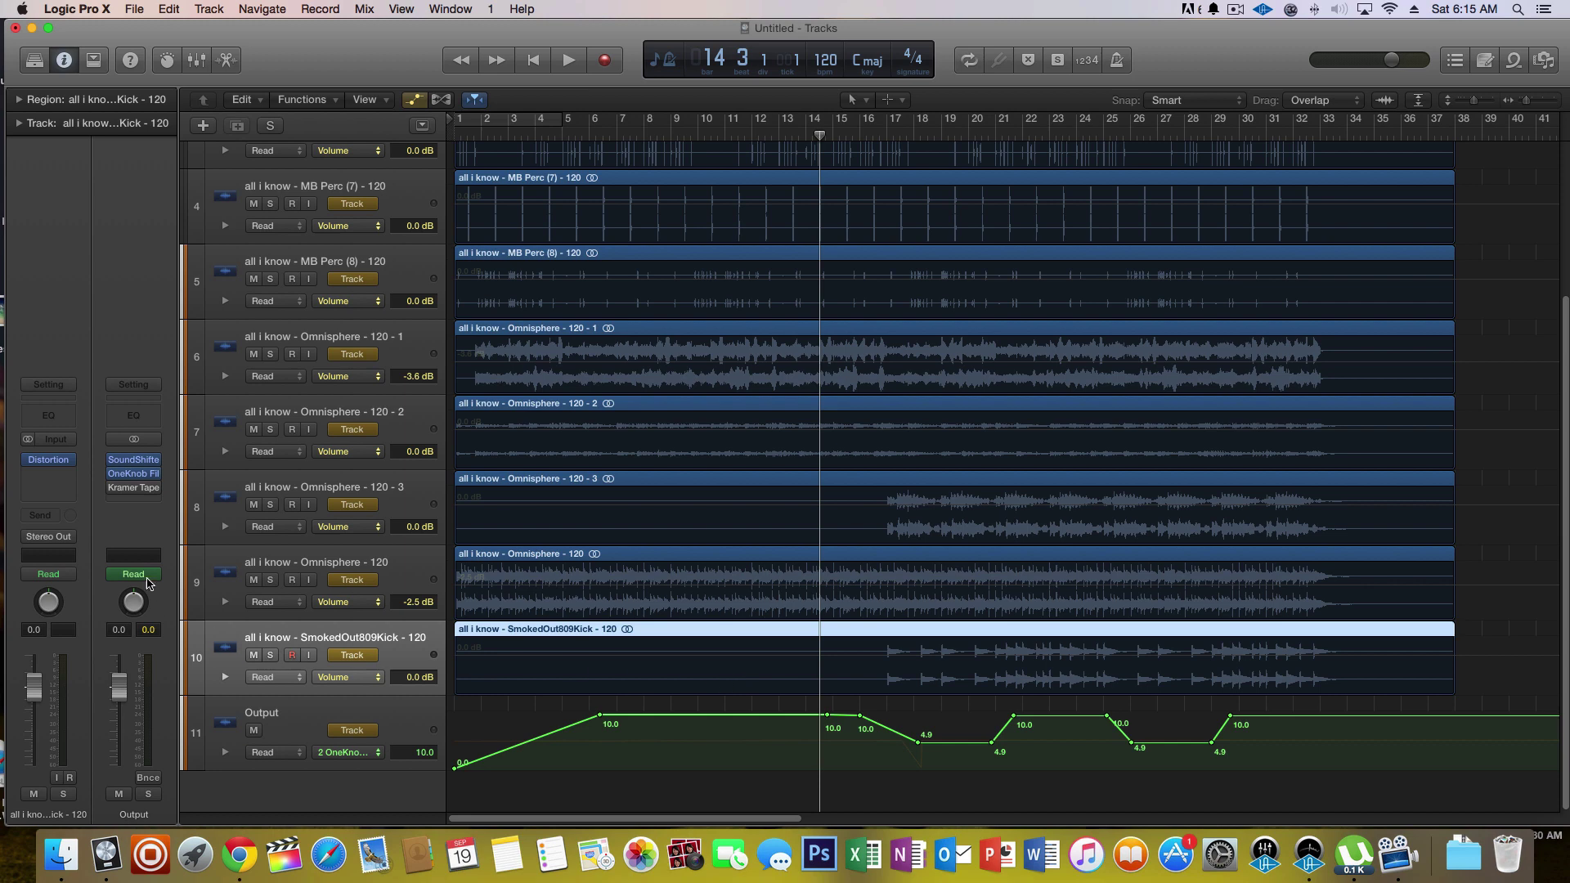
pyautogui.moveTo(43, 463)
pyautogui.click(49, 464)
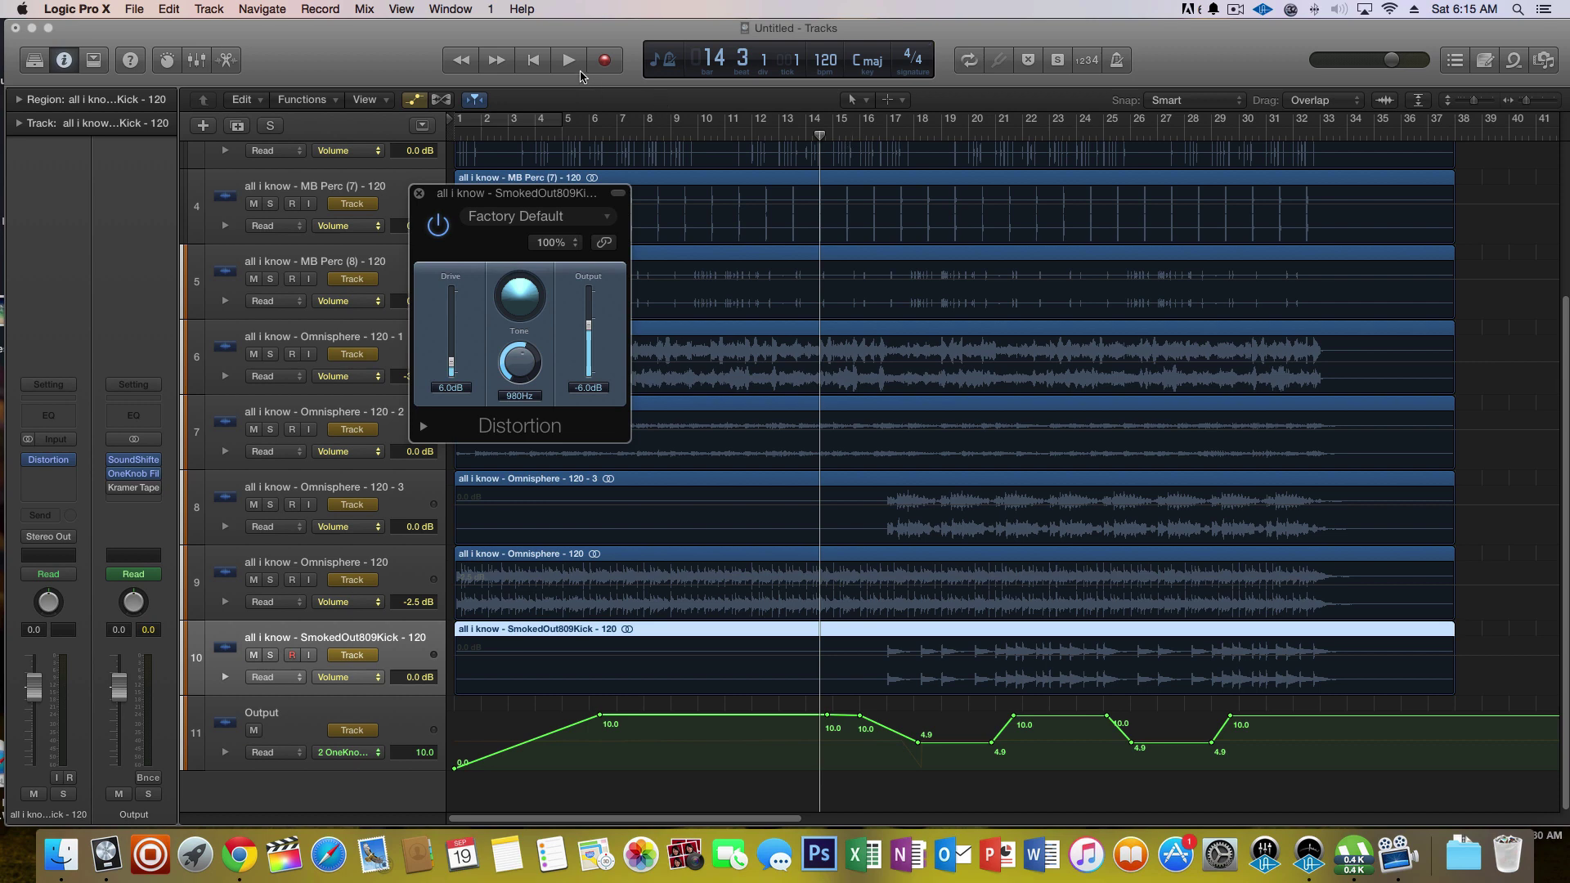
# - During playback, set the kick's Distortion drive to 11.5 dB and output to -8.0 dB, and finish by closing the plug-in and stopping
pyautogui.click(569, 61)
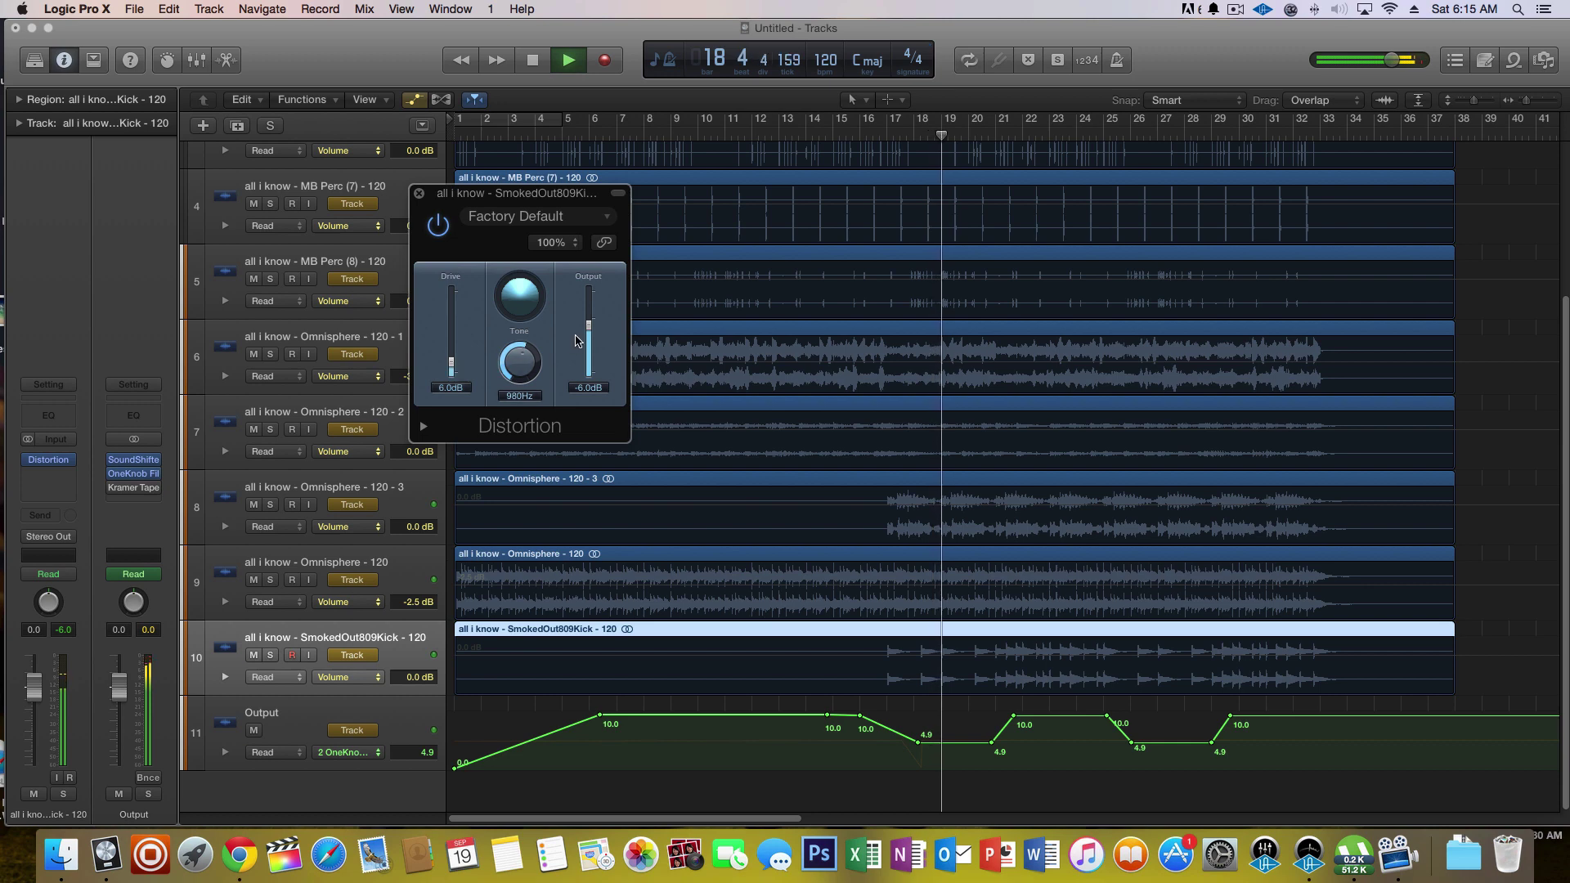
pyautogui.moveTo(588, 329); pyautogui.dragTo(600, 334)
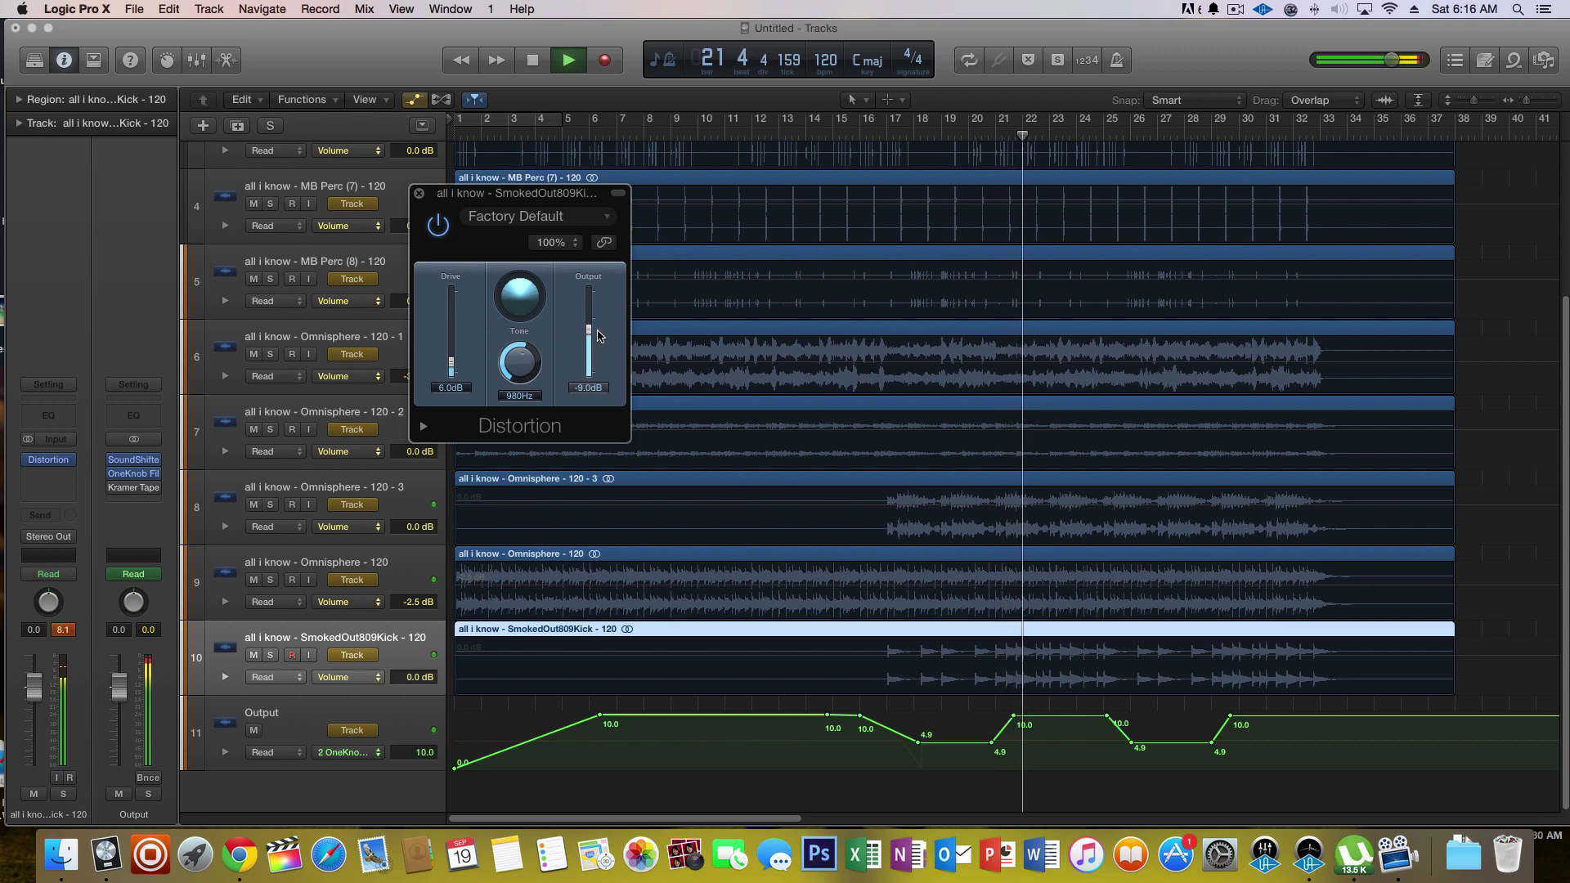
pyautogui.moveTo(450, 364)
pyautogui.mouseDown()
pyautogui.moveTo(471, 341)
pyautogui.moveTo(464, 356)
pyautogui.mouseUp()
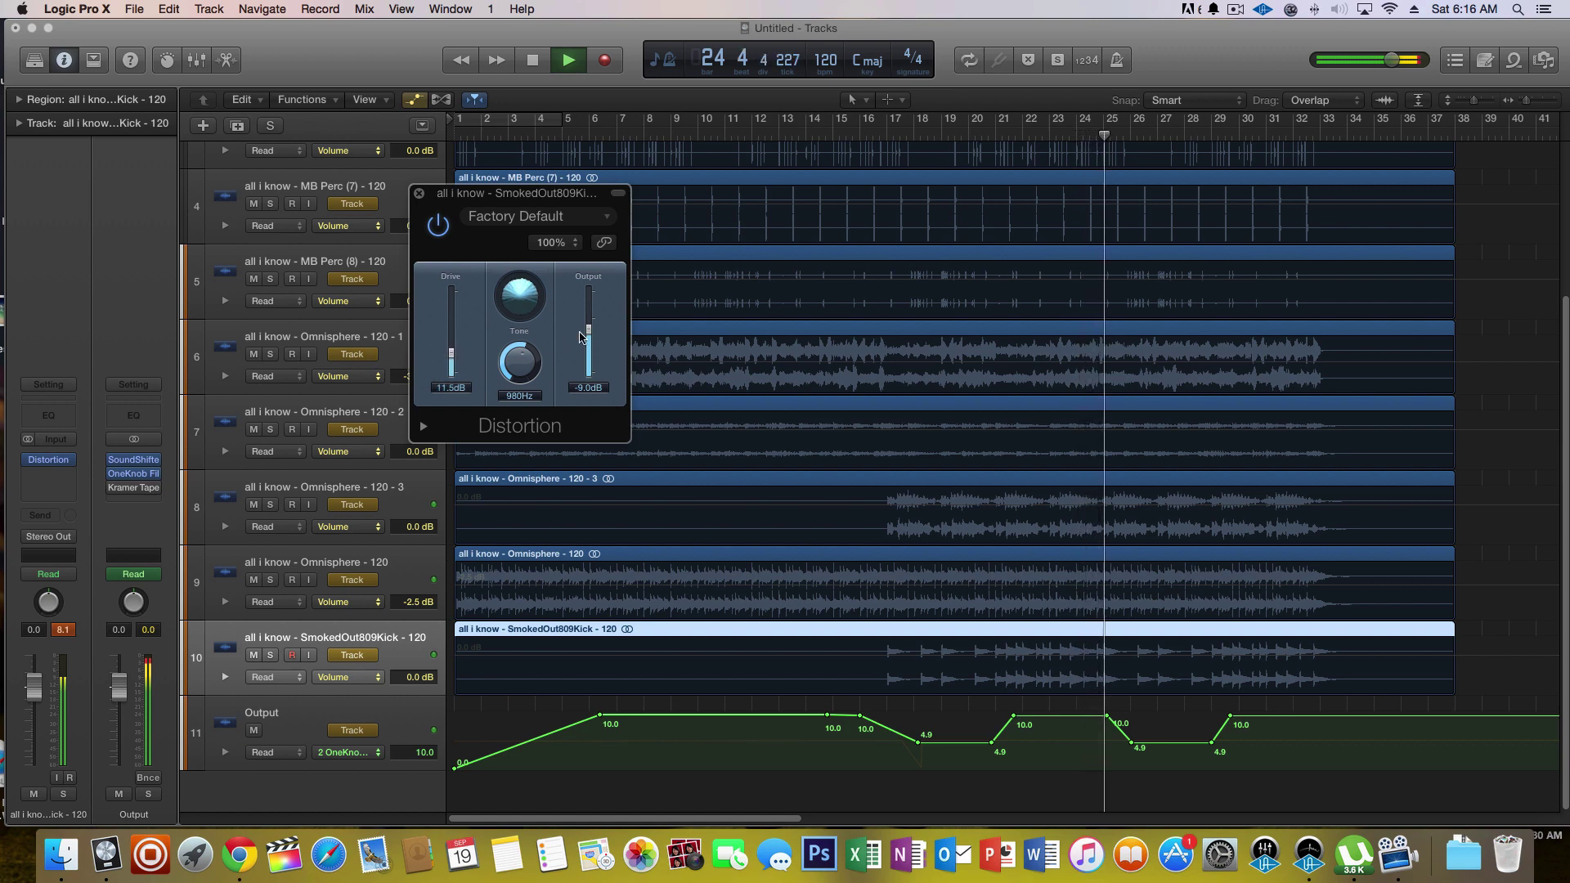
pyautogui.moveTo(593, 334); pyautogui.dragTo(593, 330)
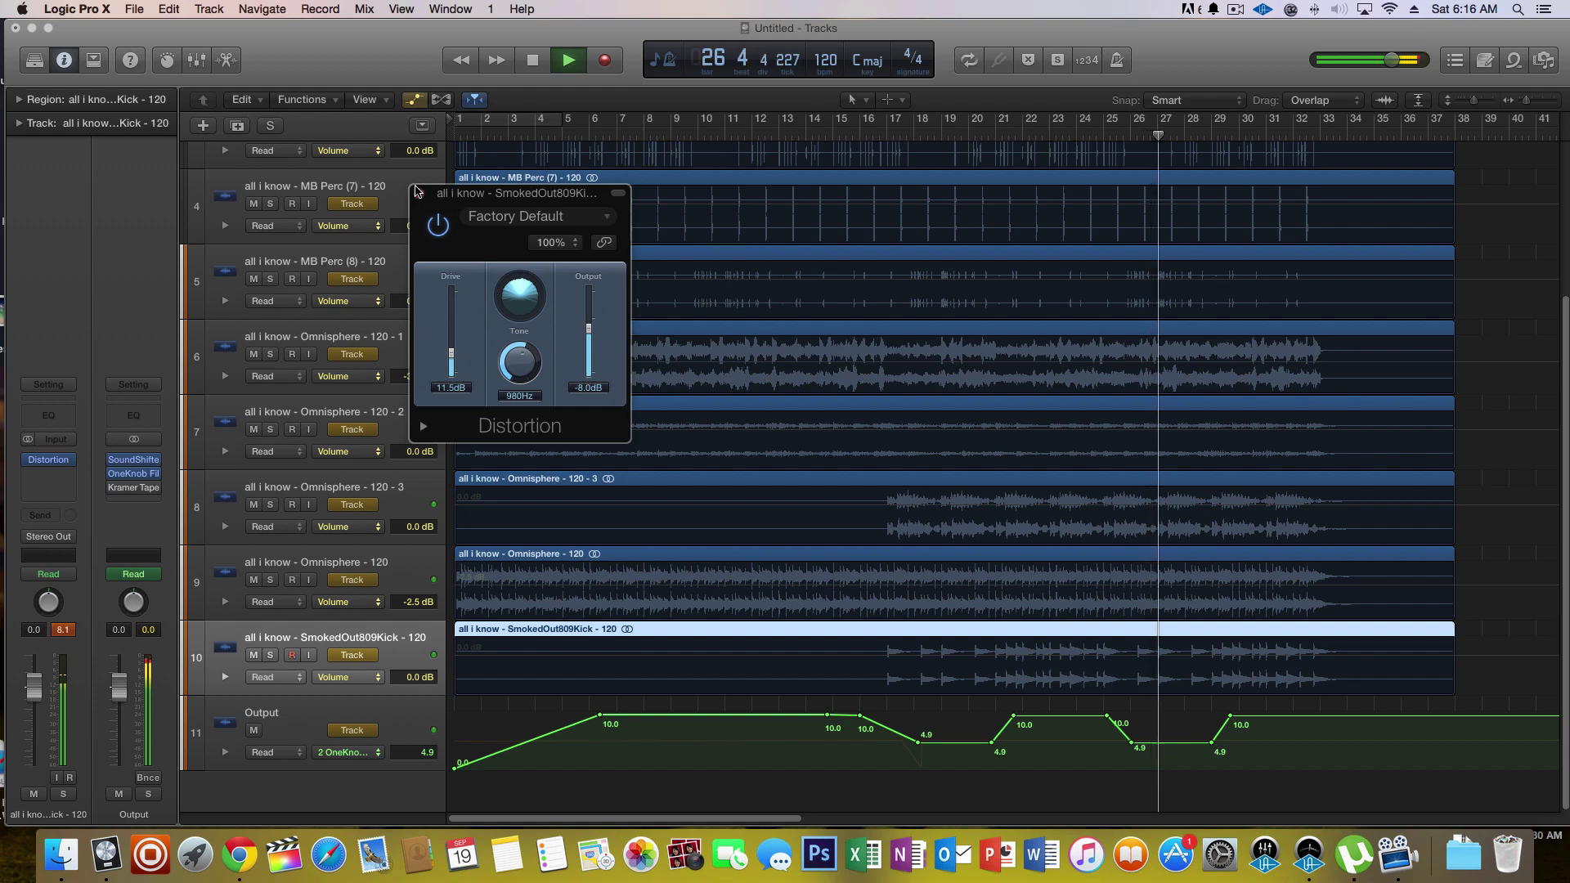
pyautogui.click(419, 193)
pyautogui.press('space')
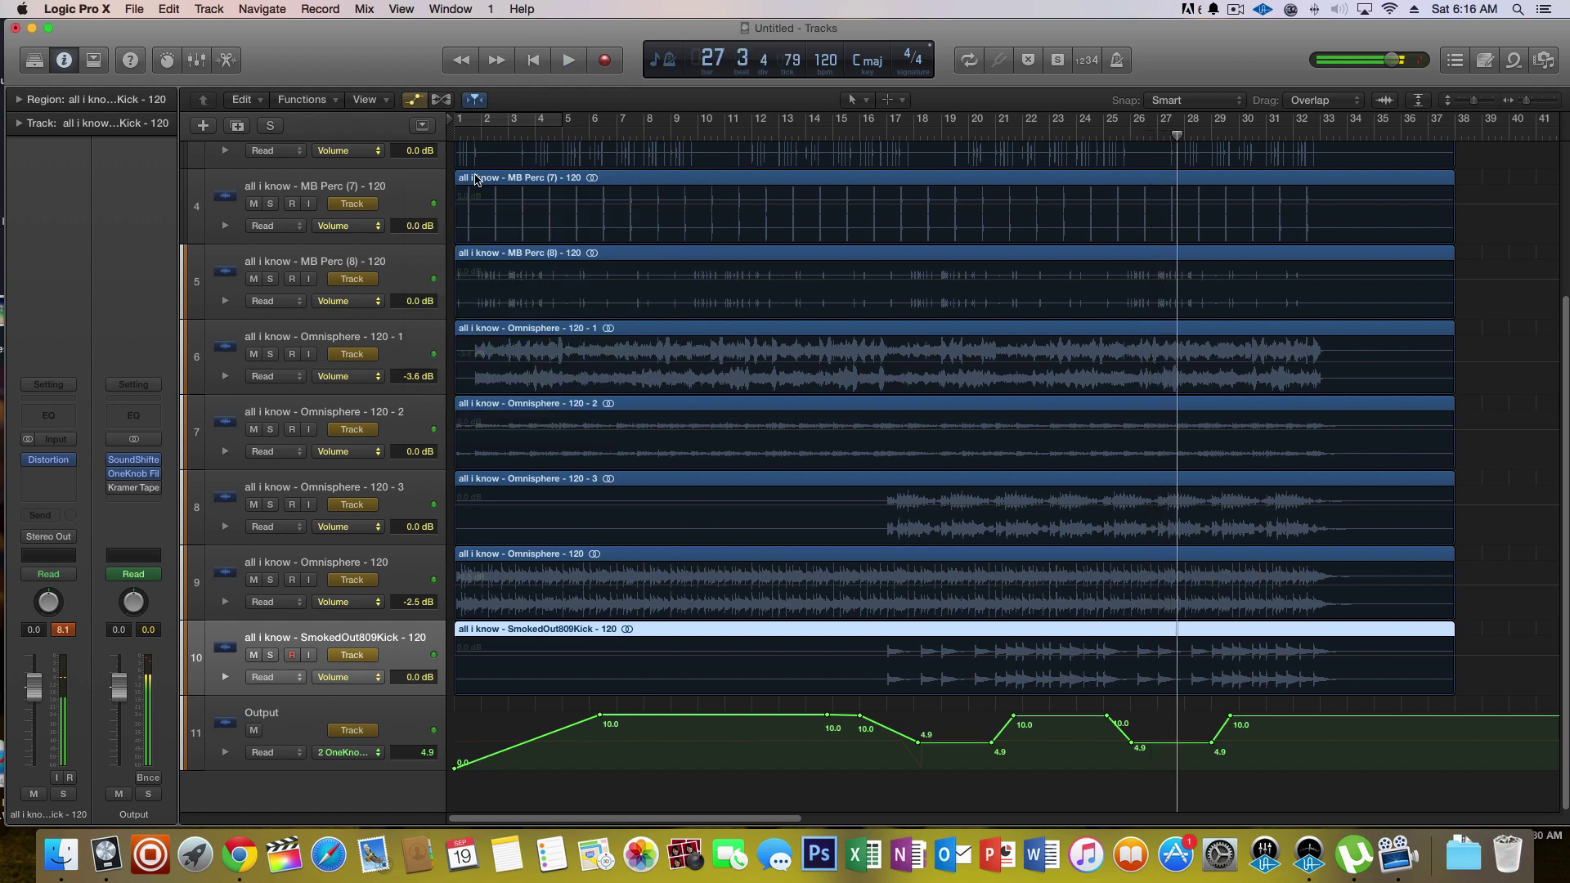
# - Show the Mixer and enlarge it until the full channel strips fit
pyautogui.scroll(5, 735, 365)
pyautogui.scroll(-5, 751, 372)
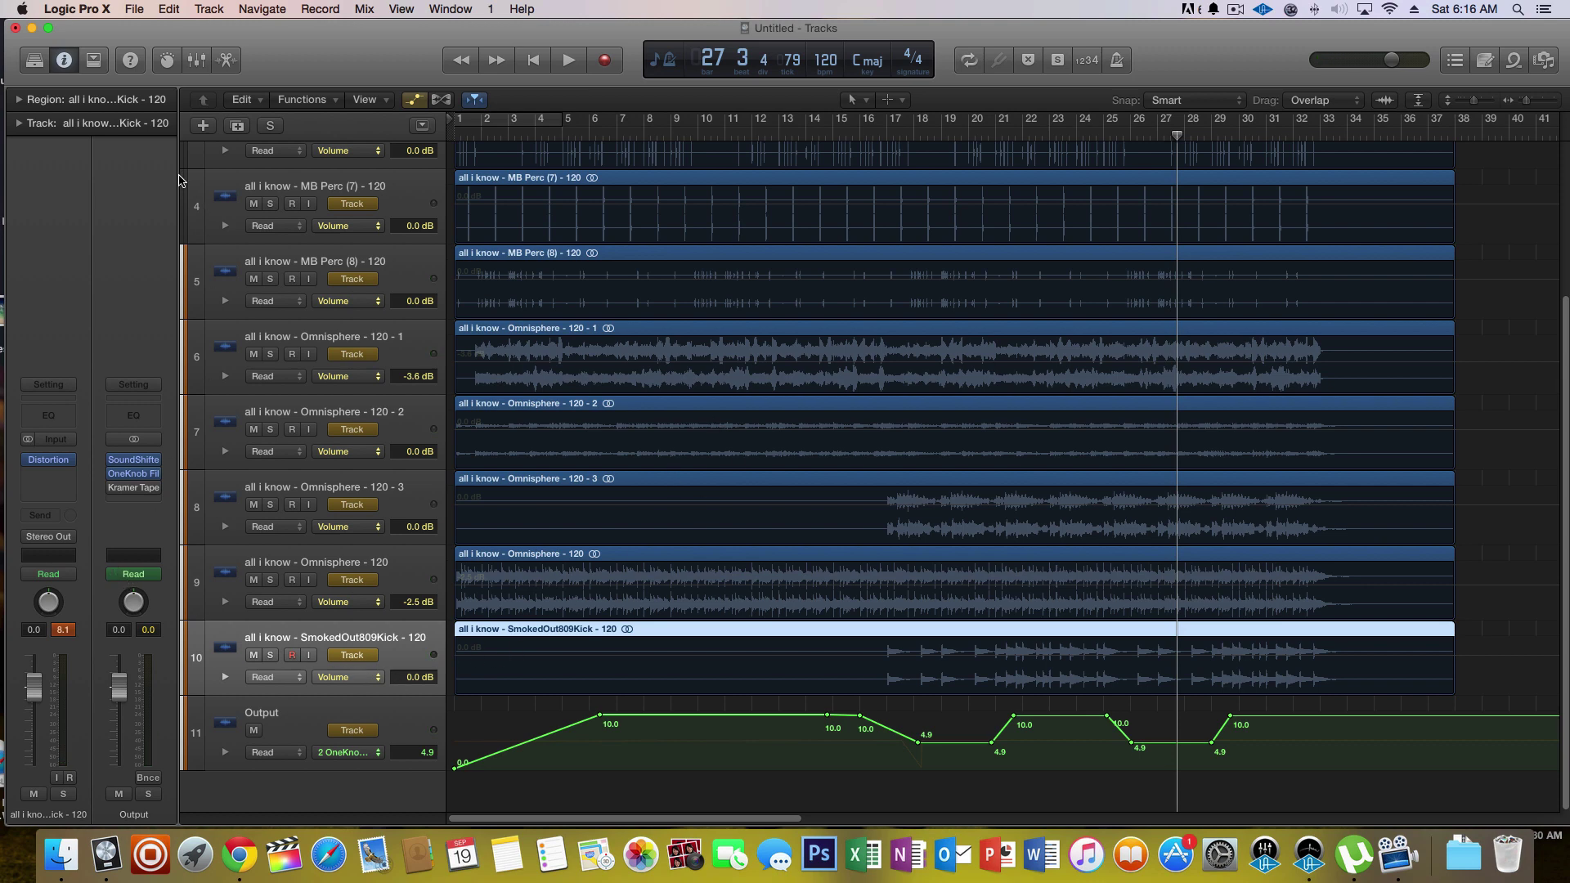
pyautogui.click(197, 60)
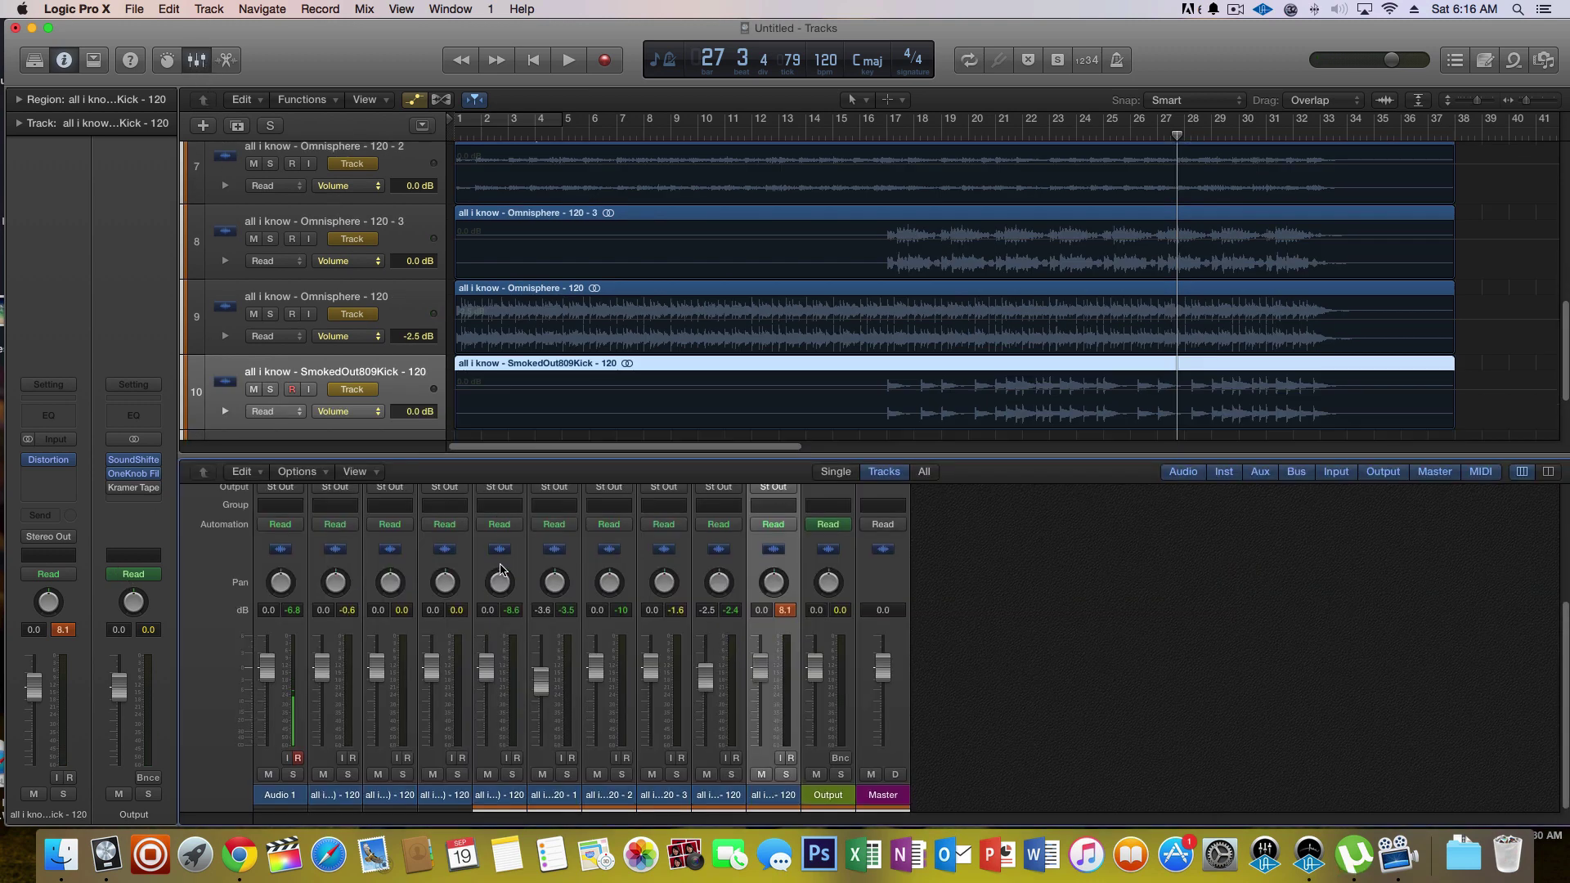
pyautogui.scroll(5, 744, 369)
pyautogui.moveTo(747, 456); pyautogui.dragTo(754, 248)
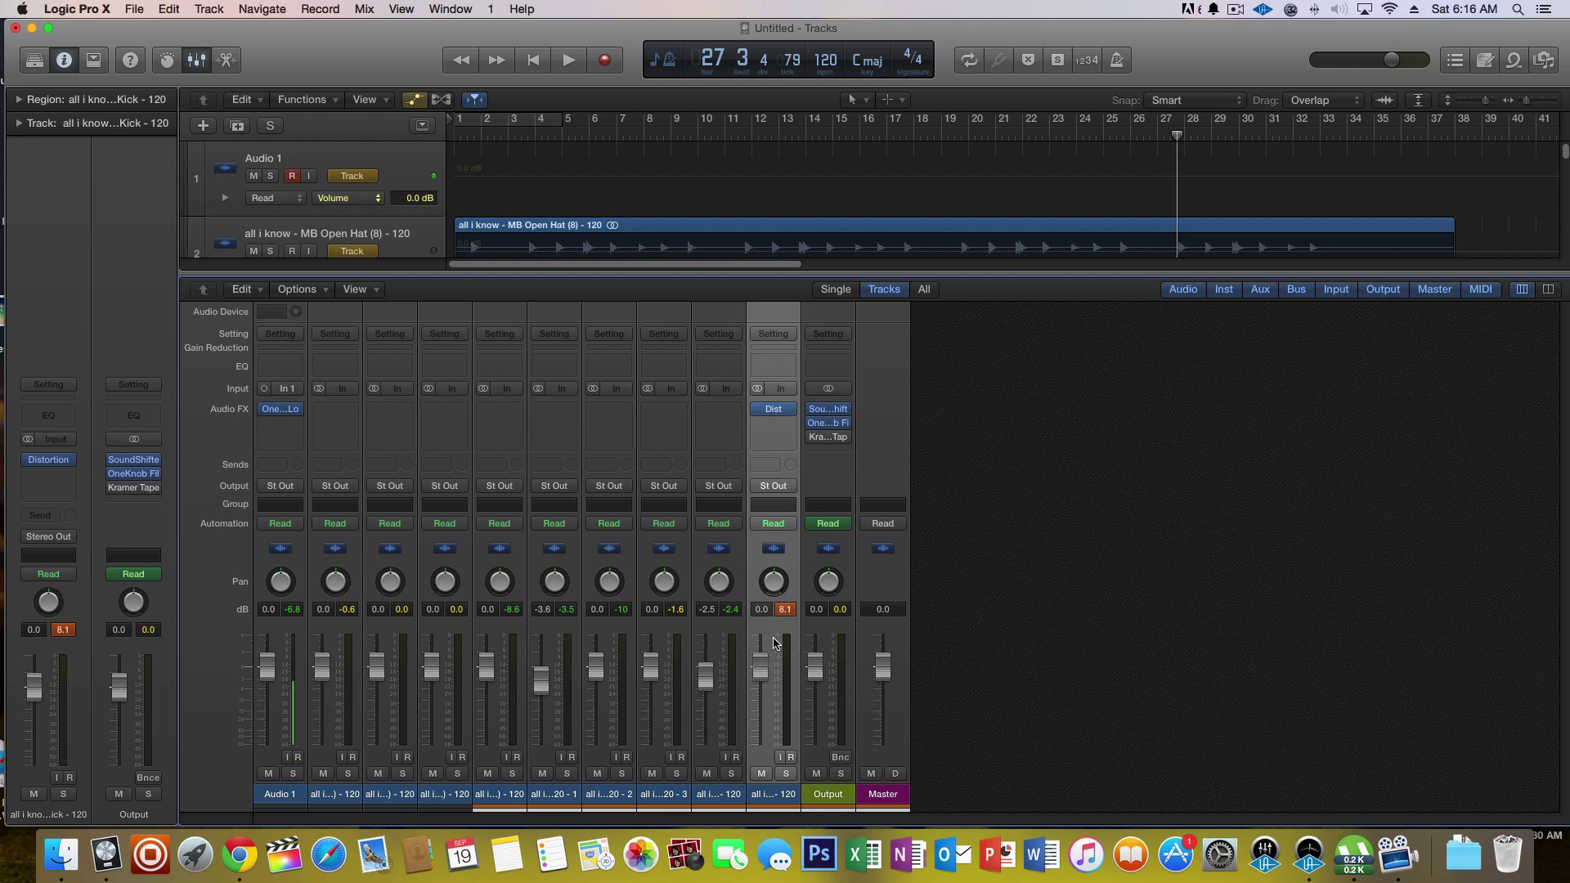
# - Lower the volume faders of tracks 2 through 10 together to -∞, leaving Audio 1 and Output alone
pyautogui.moveTo(776, 644); pyautogui.dragTo(327, 748)
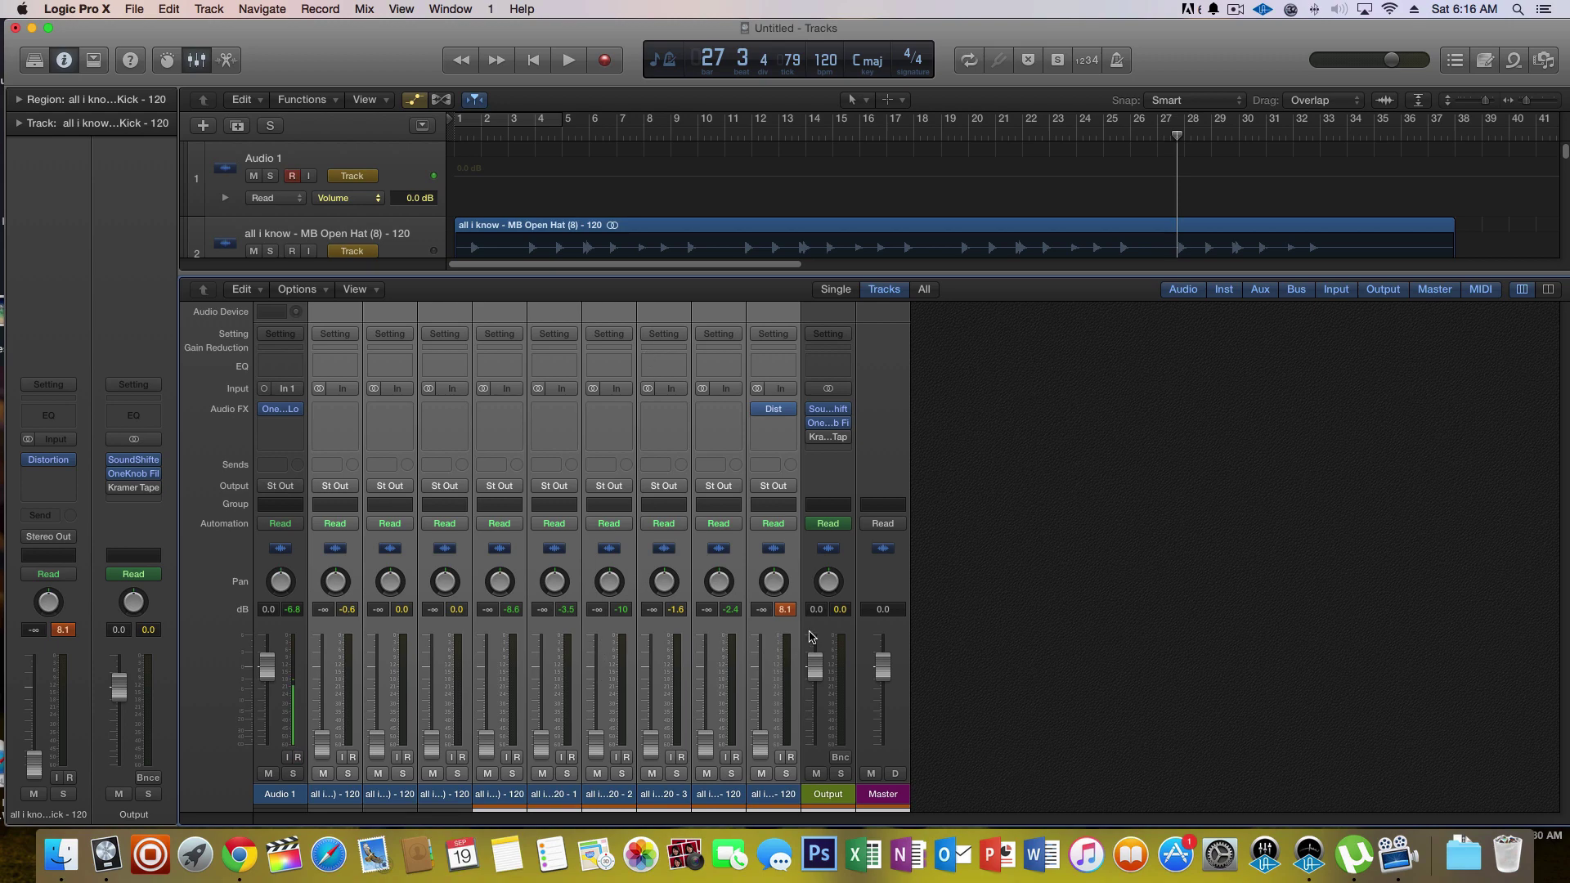
pyautogui.click(814, 484)
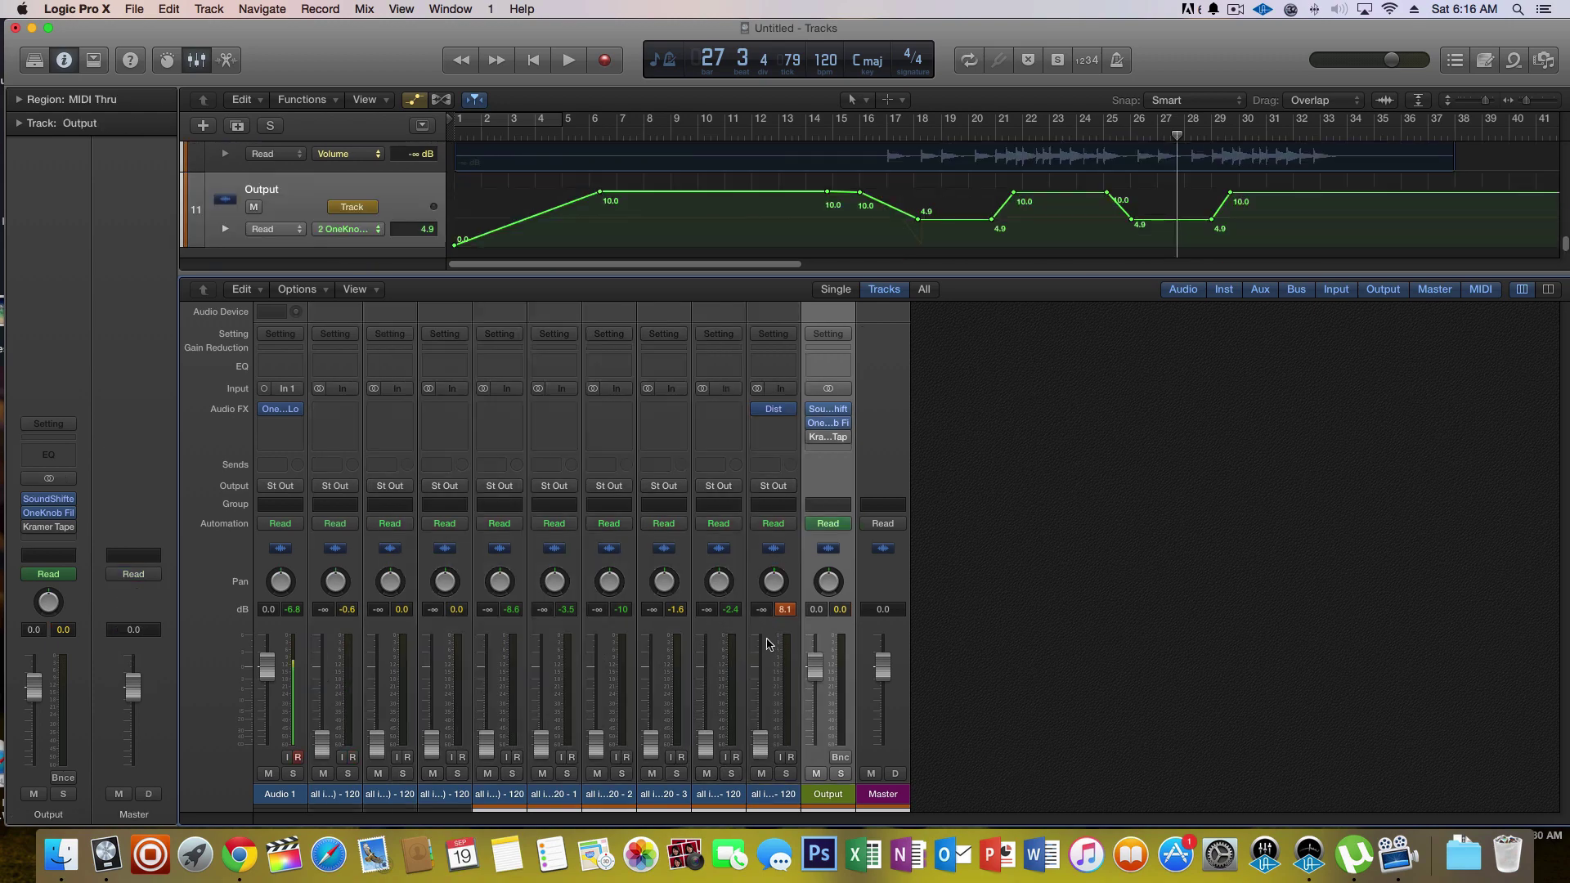
pyautogui.click(764, 559)
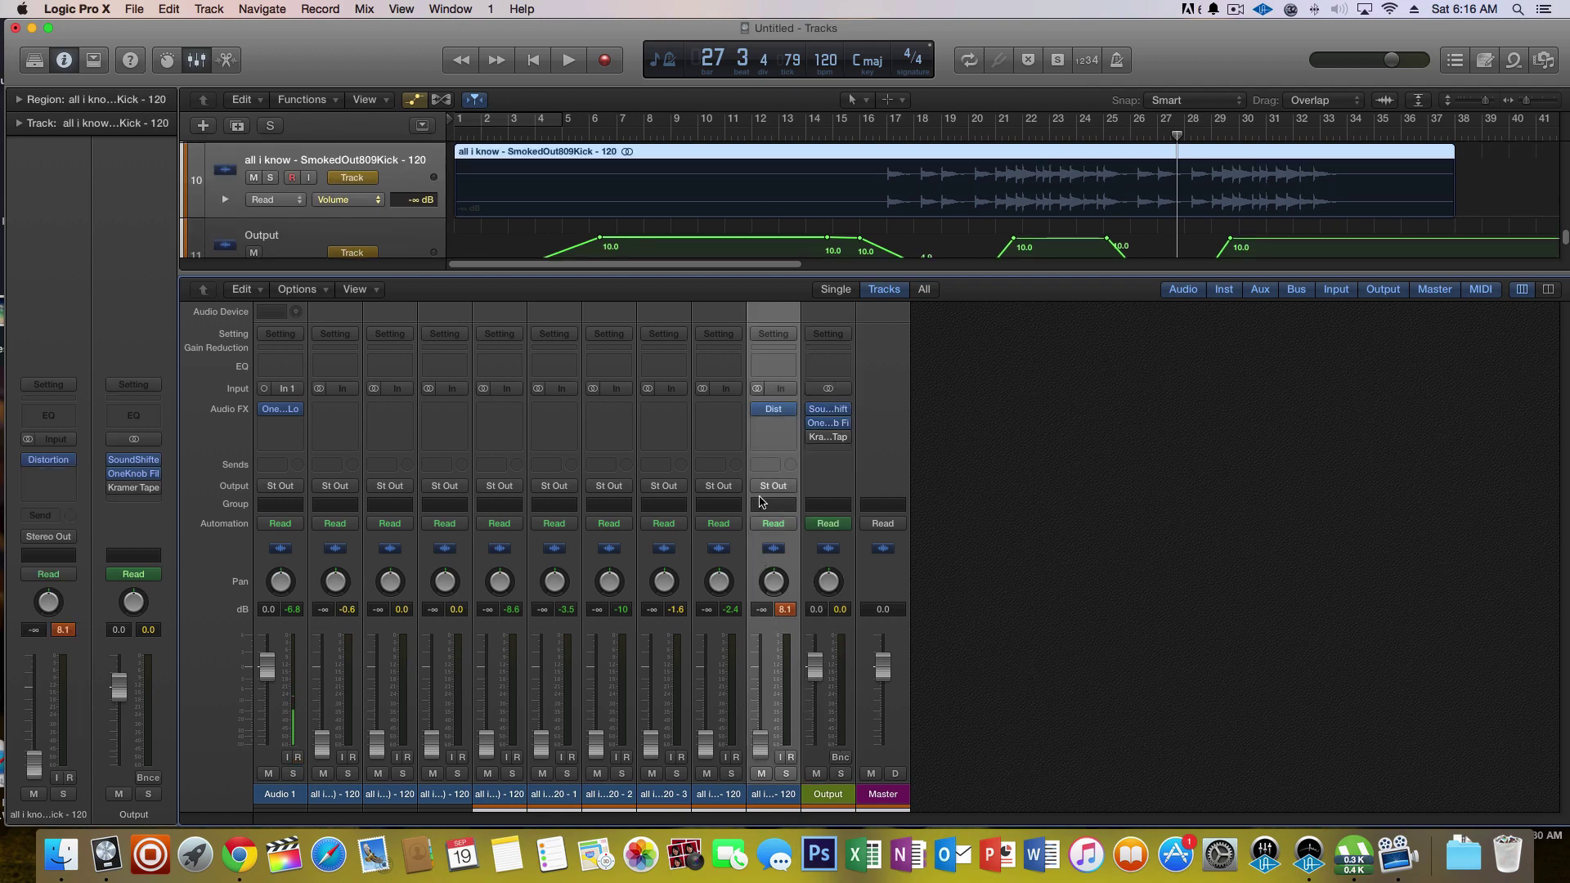
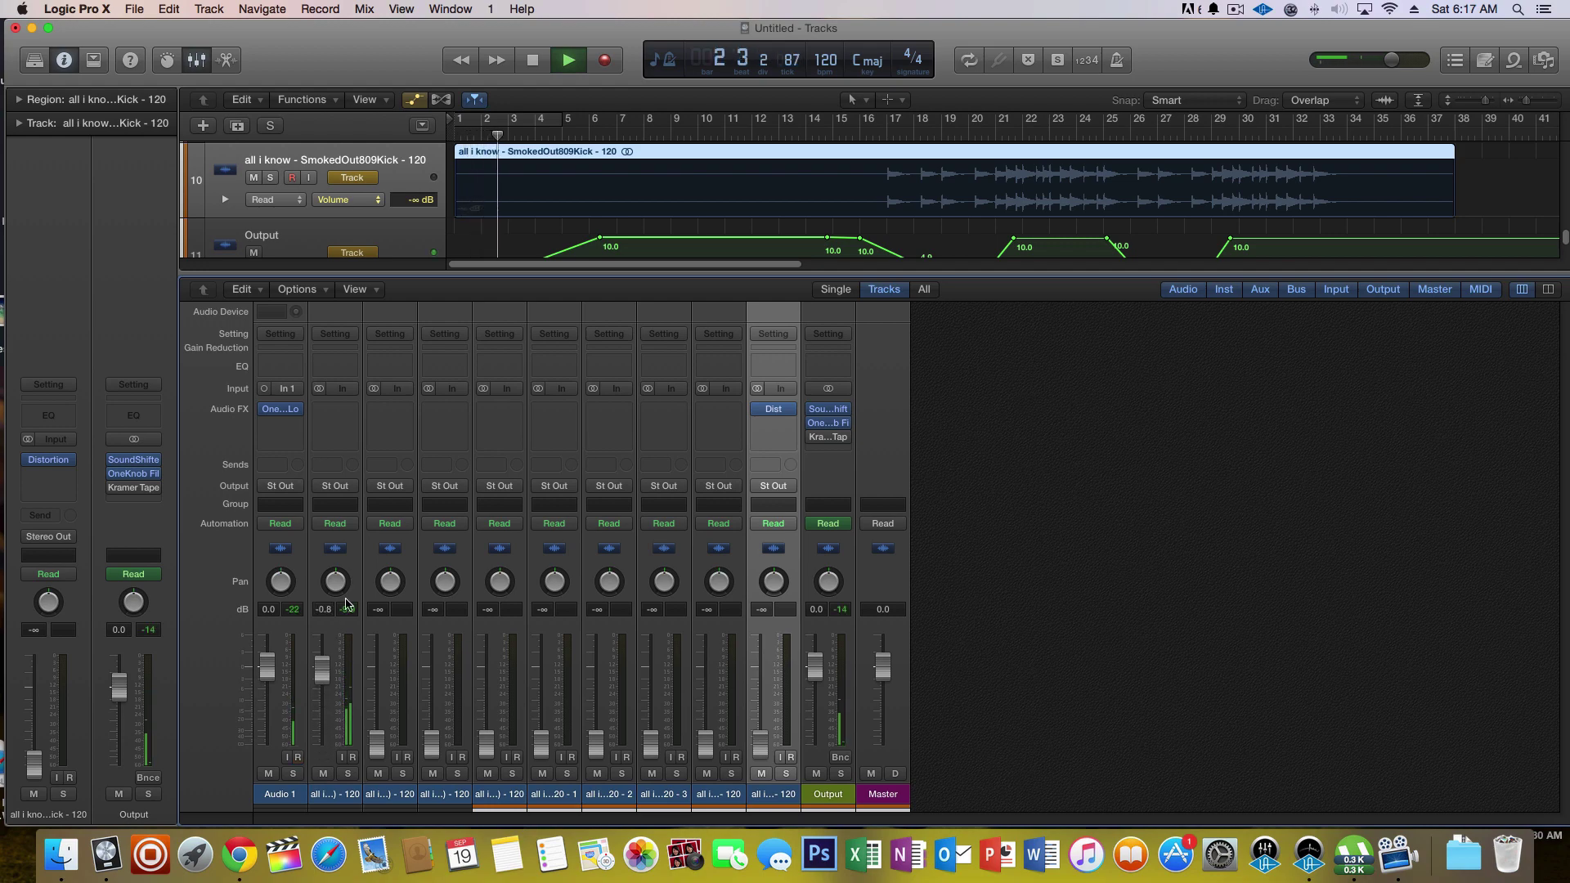
# - While playing from about bar 16, set the volumes of tracks 2, 3 and 4 to -2.3, -2.5 and -4.3 dB
pyautogui.click(874, 129)
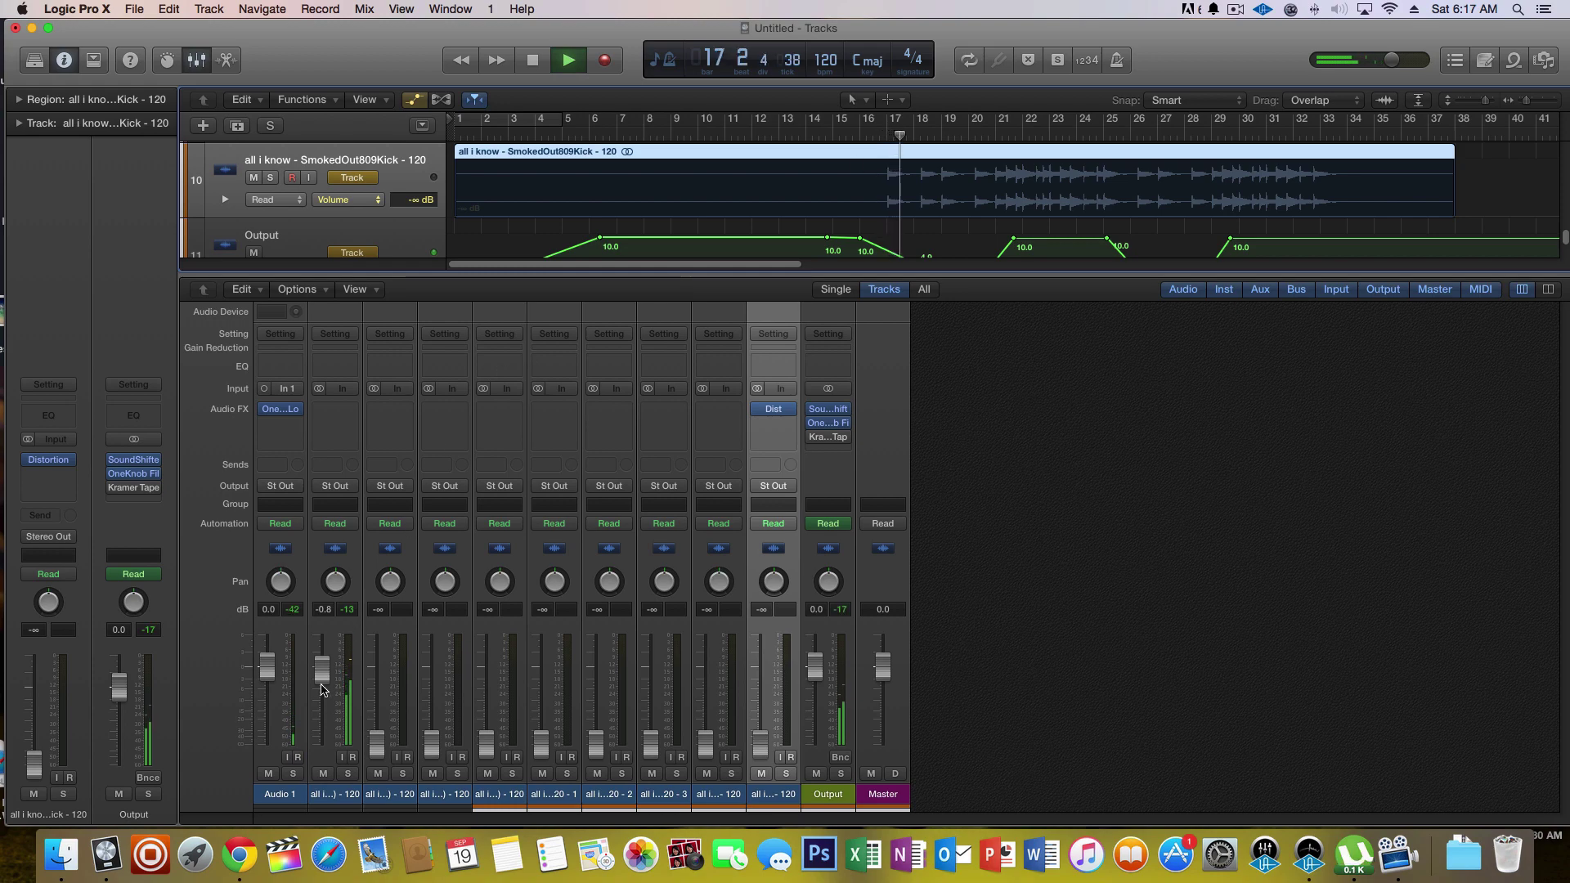
pyautogui.moveTo(377, 744); pyautogui.dragTo(377, 674)
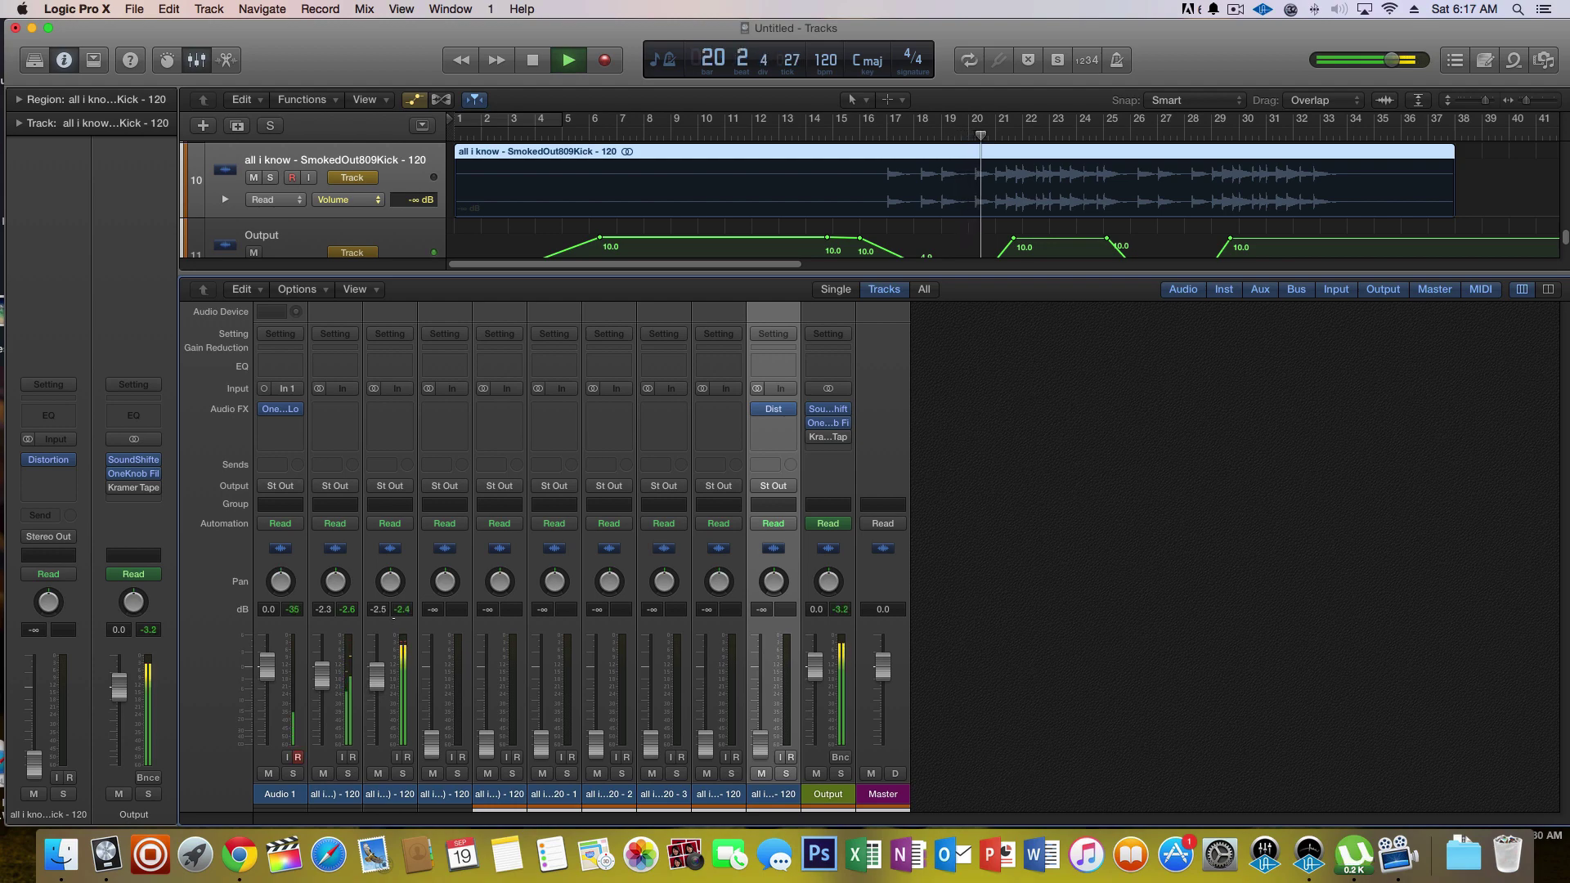
pyautogui.moveTo(431, 740); pyautogui.dragTo(431, 675)
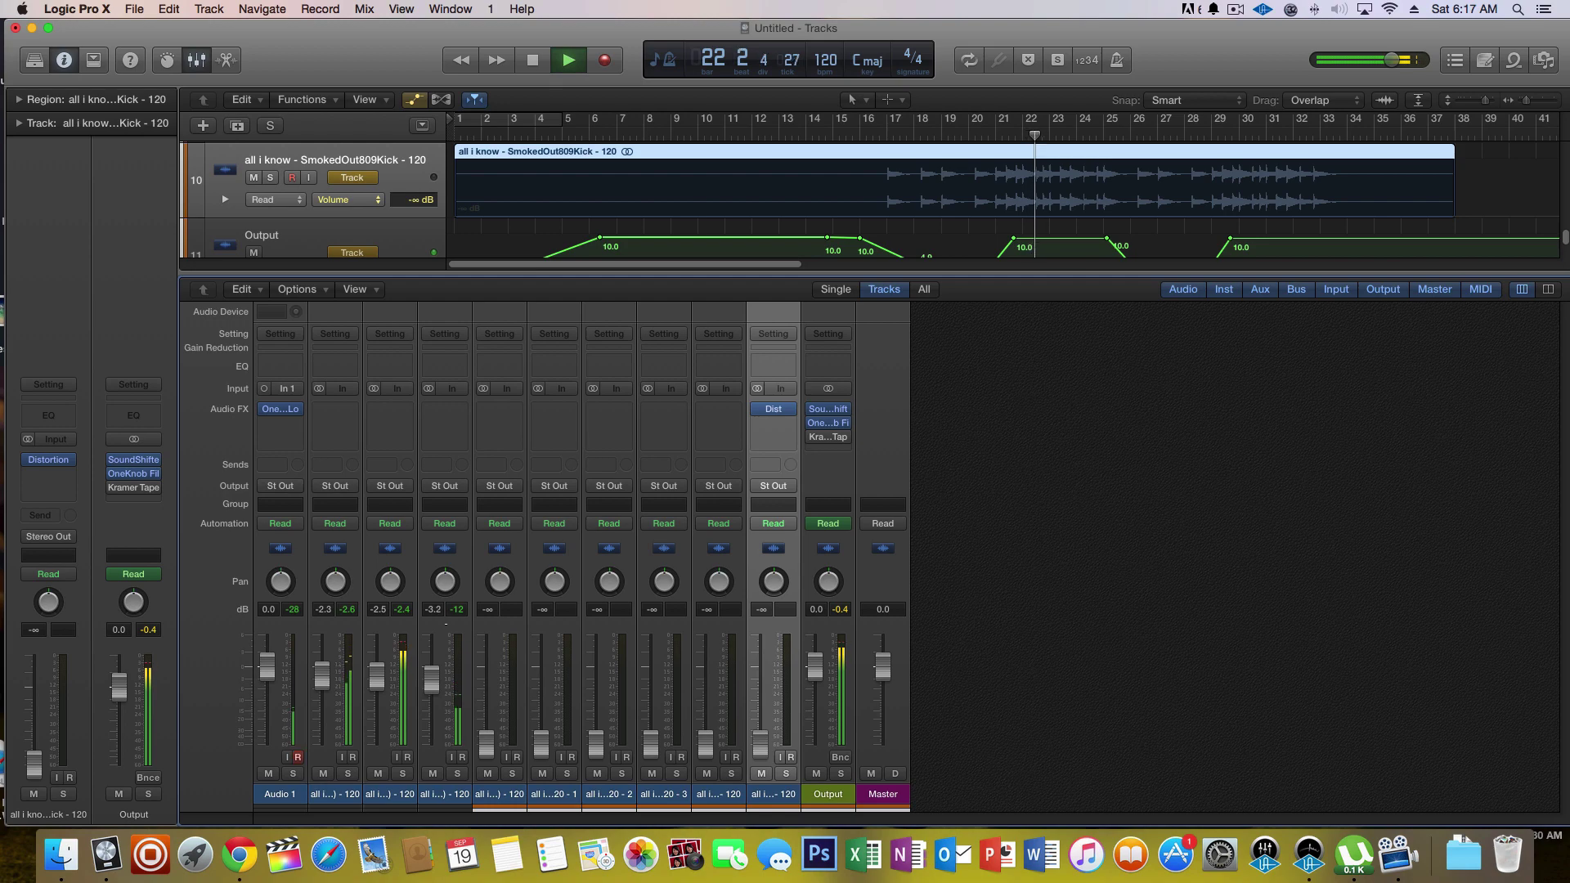
pyautogui.click(443, 701)
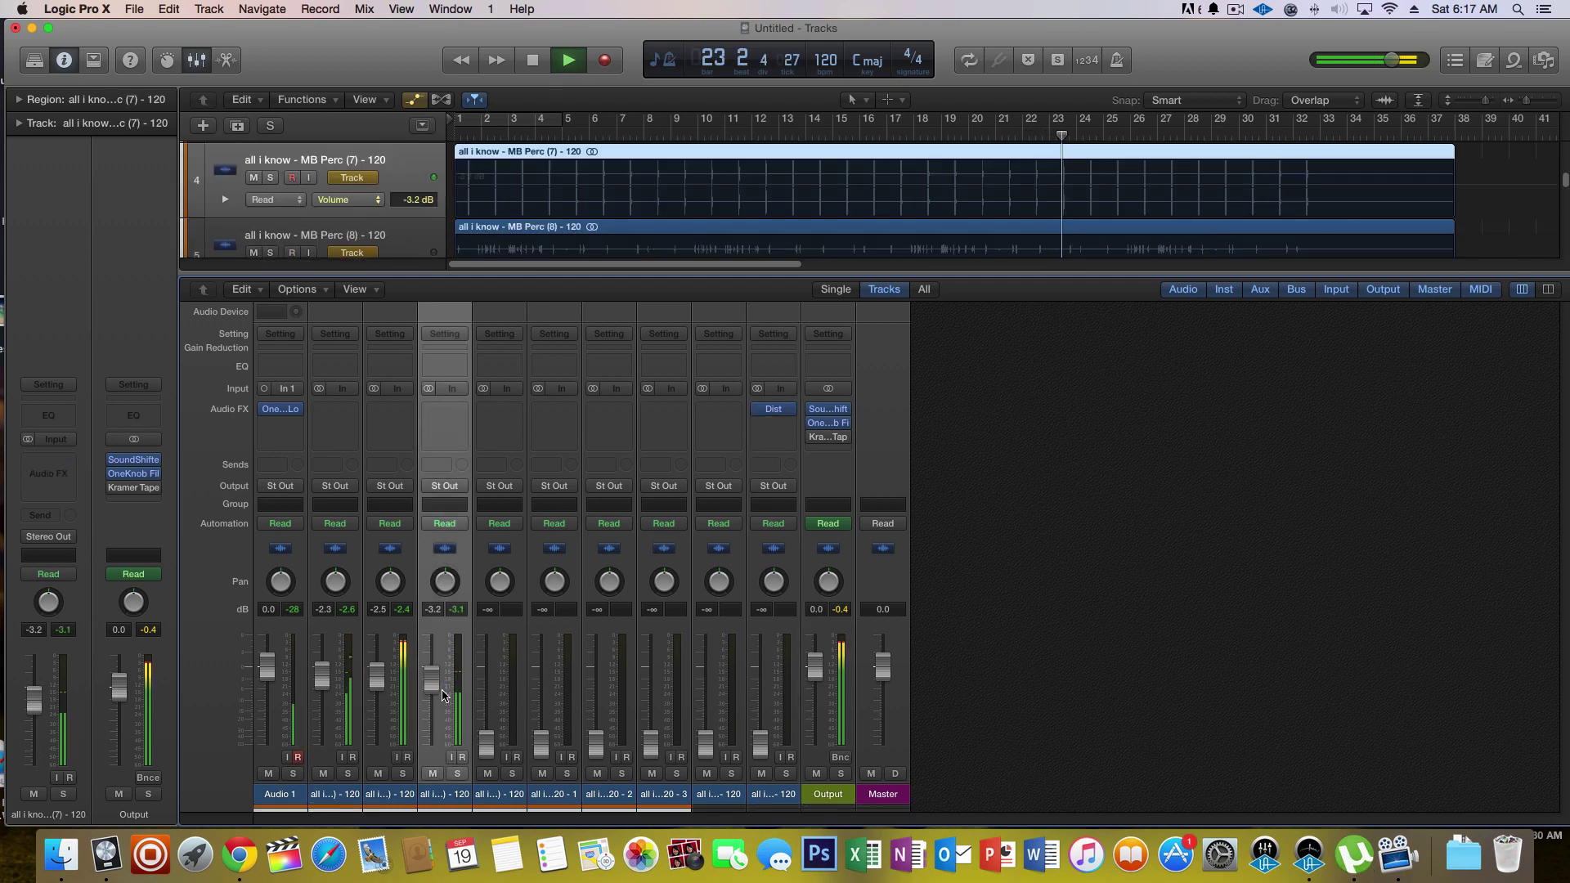
pyautogui.moveTo(443, 696); pyautogui.dragTo(440, 701)
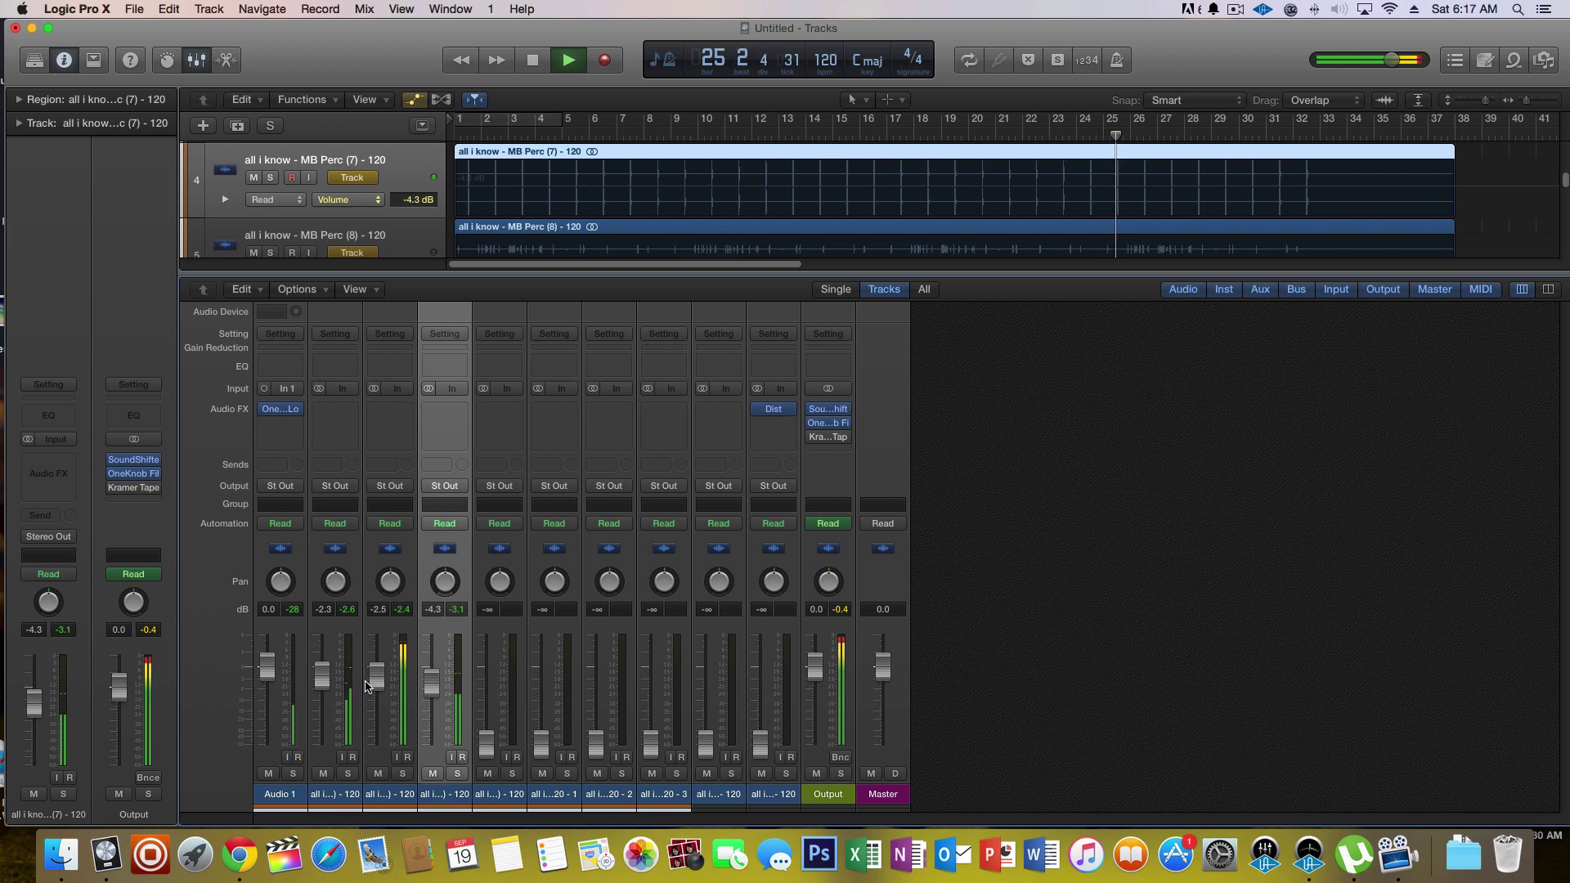
# - During playback, set the volumes of tracks 5 through 9 to -2.8, -7.6, -6.0, -8.6 and -8.4 dB
pyautogui.moveTo(487, 744); pyautogui.dragTo(487, 676)
pyautogui.moveTo(542, 744); pyautogui.dragTo(541, 699)
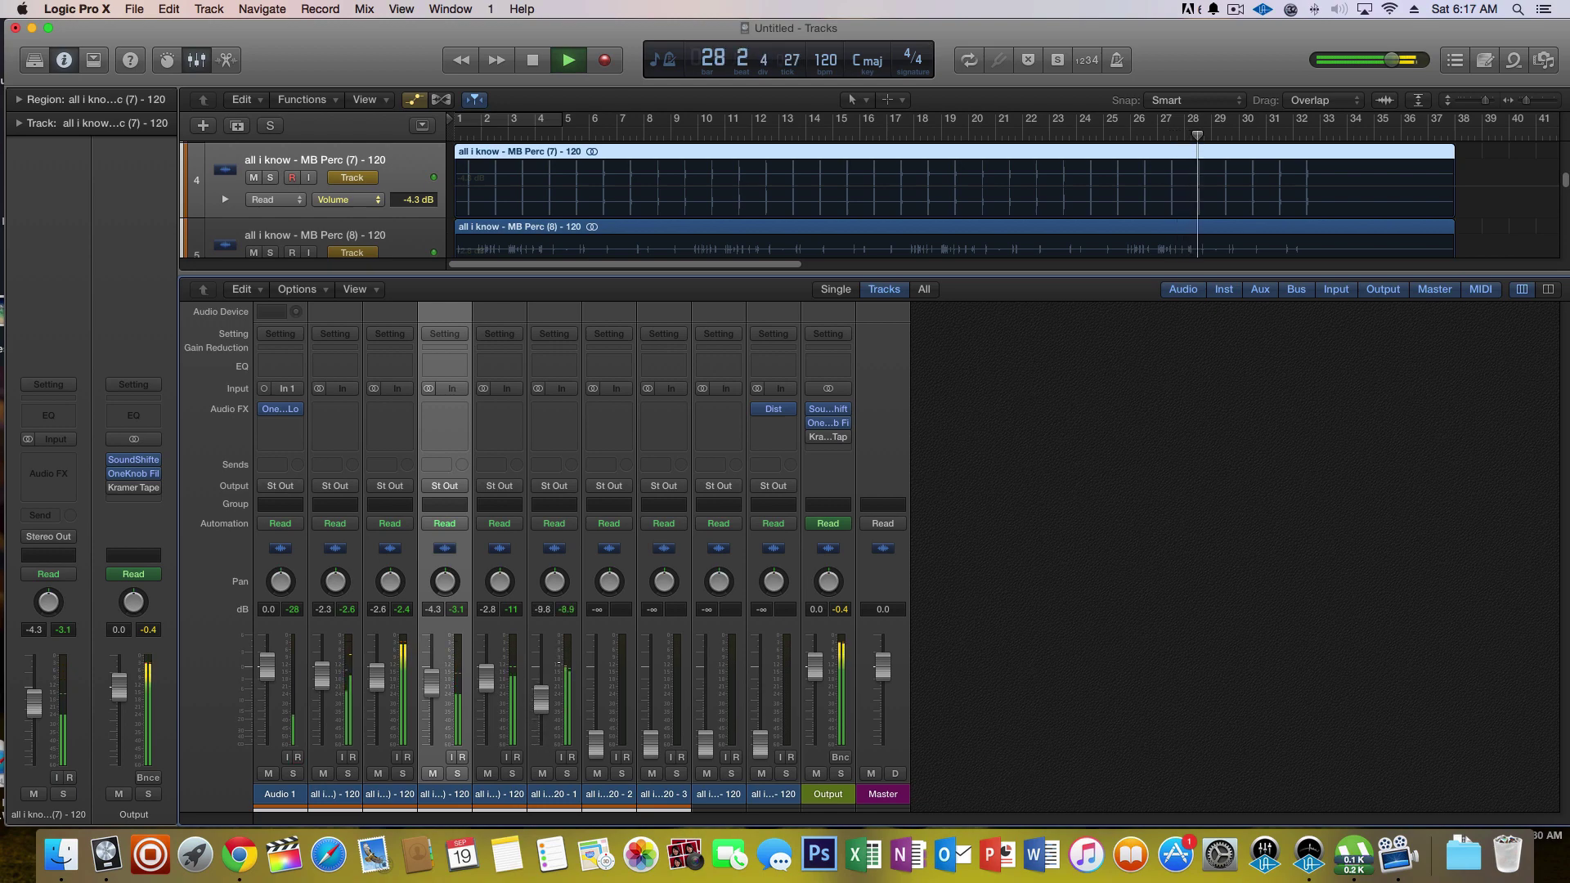
pyautogui.moveTo(596, 745); pyautogui.dragTo(597, 695)
pyautogui.moveTo(651, 744); pyautogui.dragTo(651, 696)
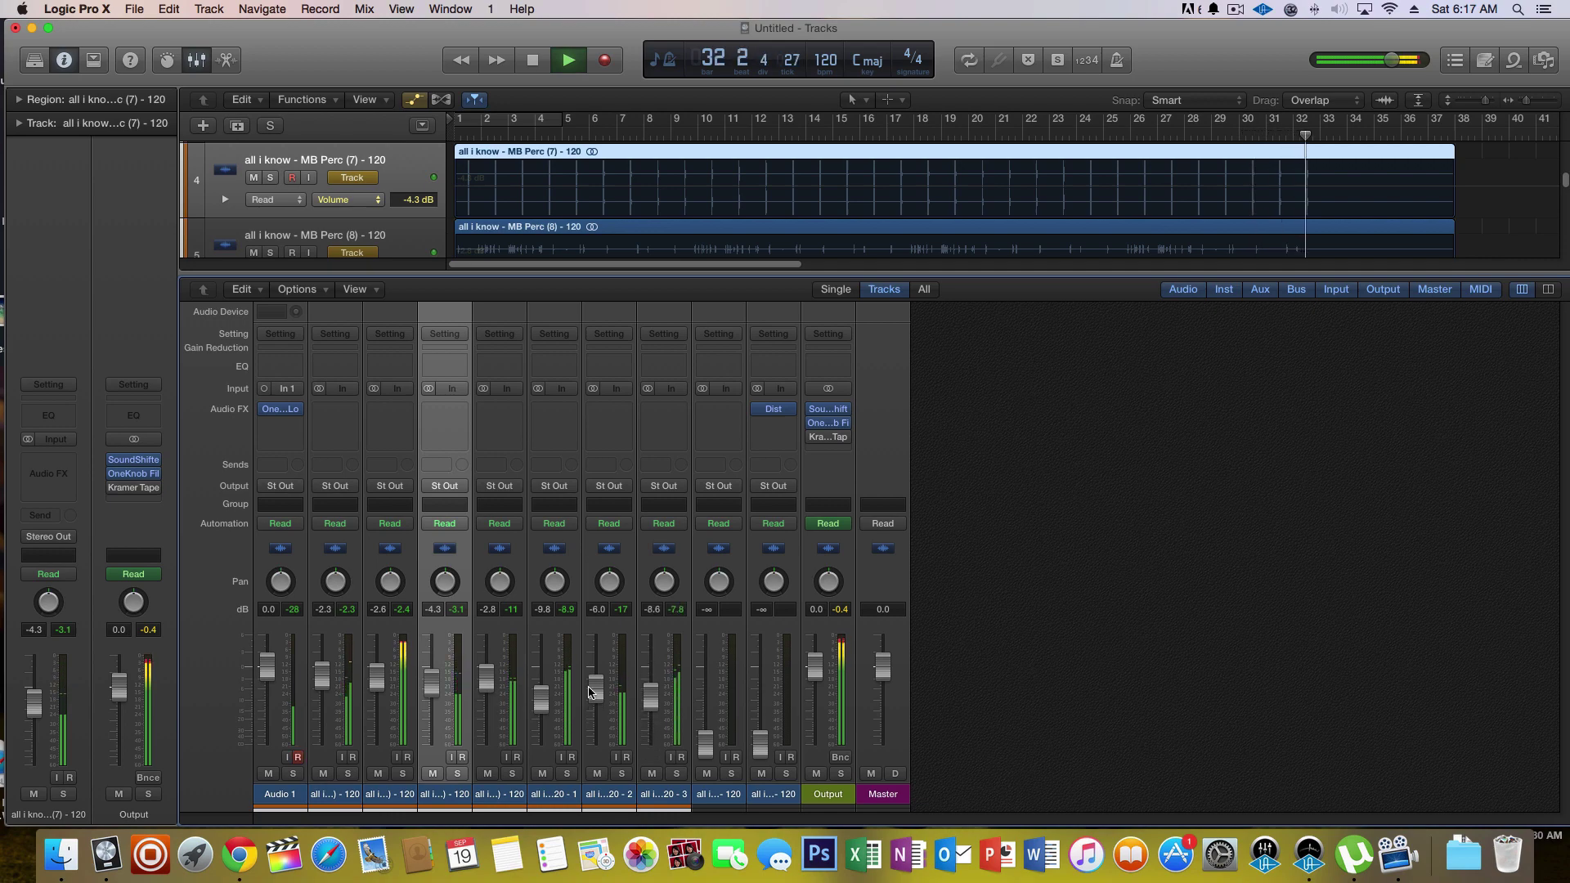
pyautogui.moveTo(556, 701); pyautogui.dragTo(556, 694)
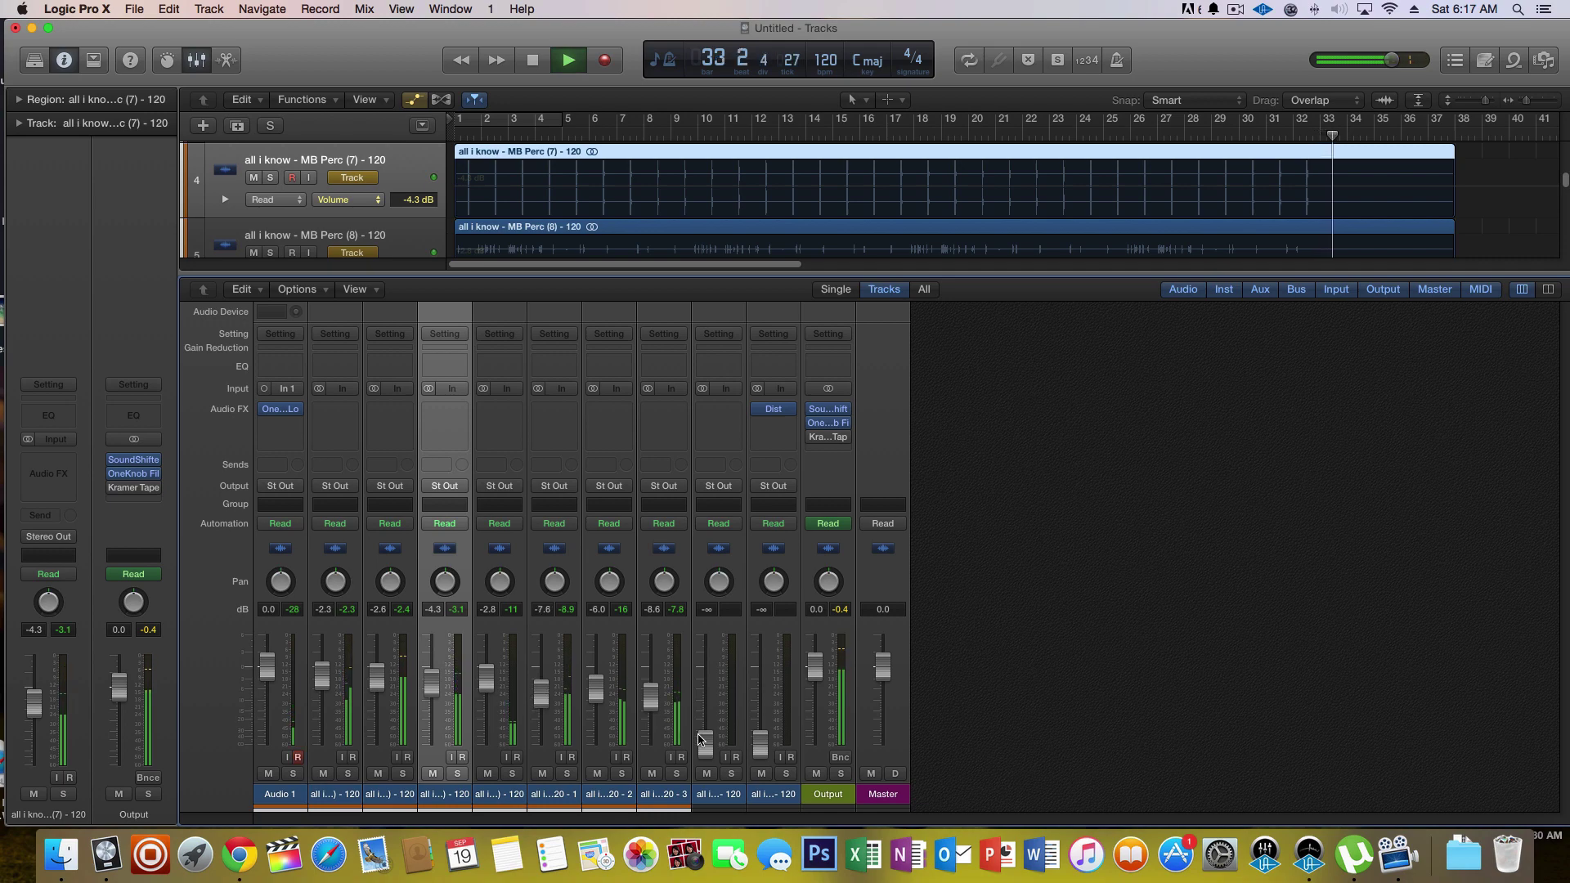
pyautogui.moveTo(706, 745); pyautogui.dragTo(706, 696)
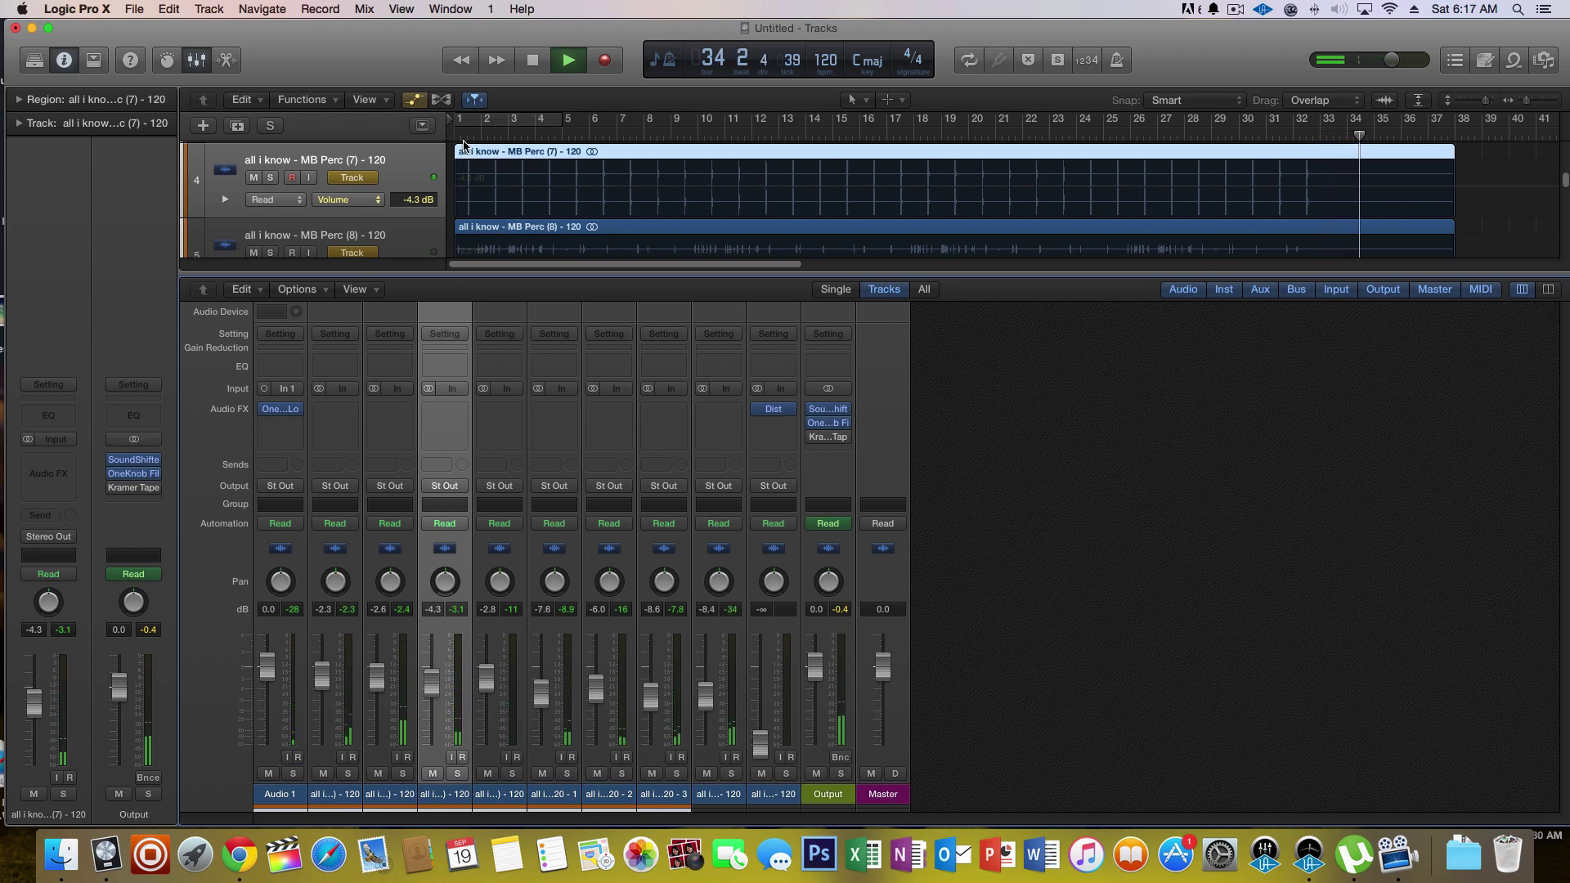
# - Replay from the beginning, raise the kick track's volume to -0.5 dB, and set its Distortion output to -12.0 dB
pyautogui.click(459, 144)
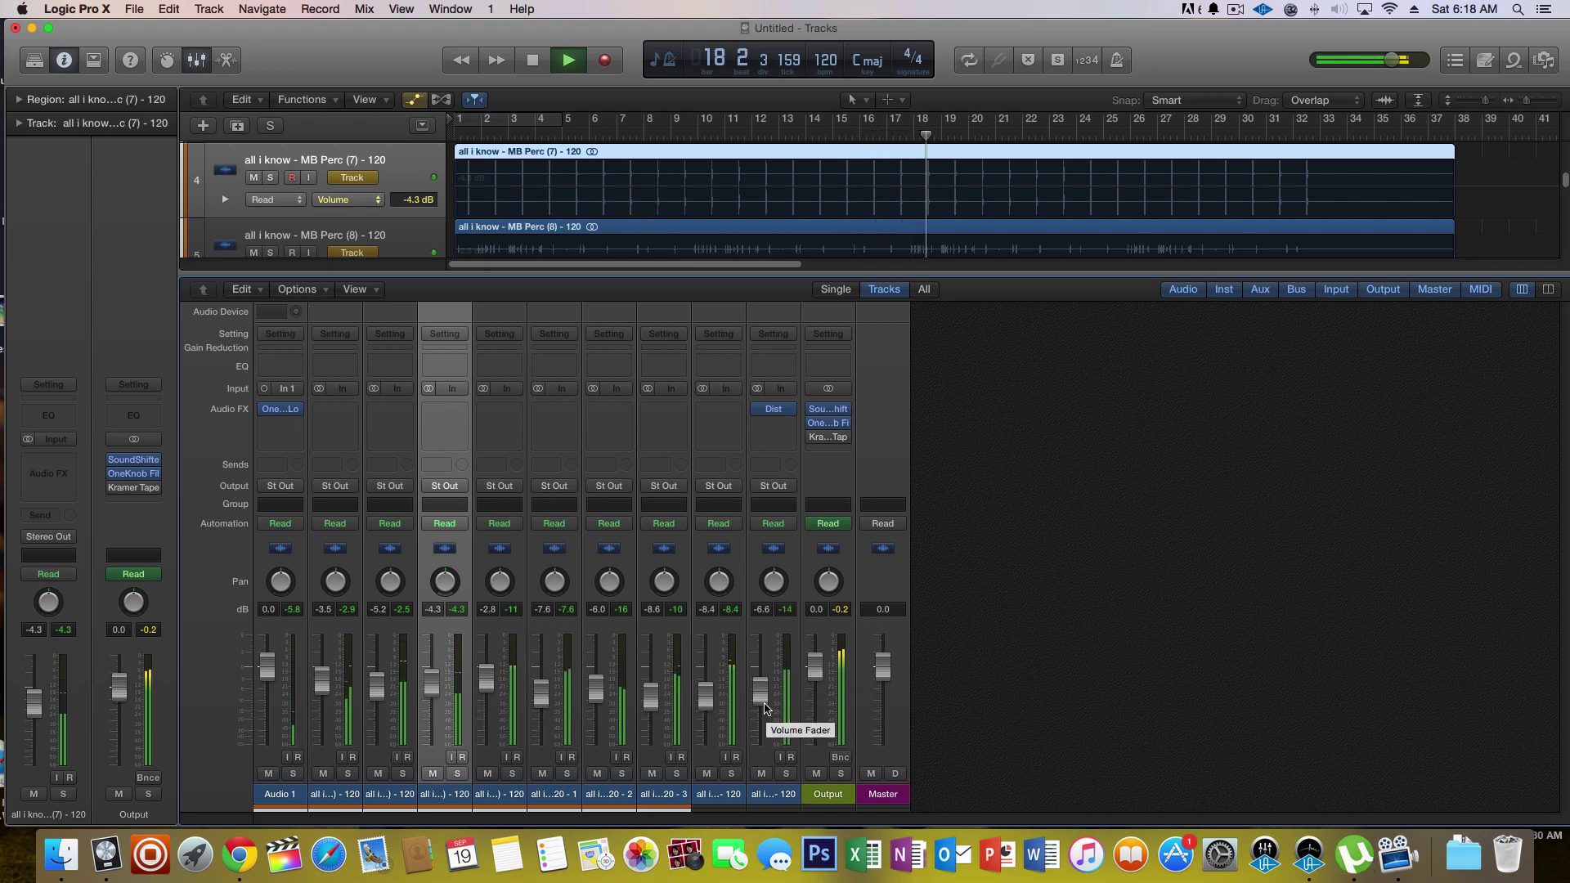
pyautogui.moveTo(760, 694); pyautogui.dragTo(760, 665)
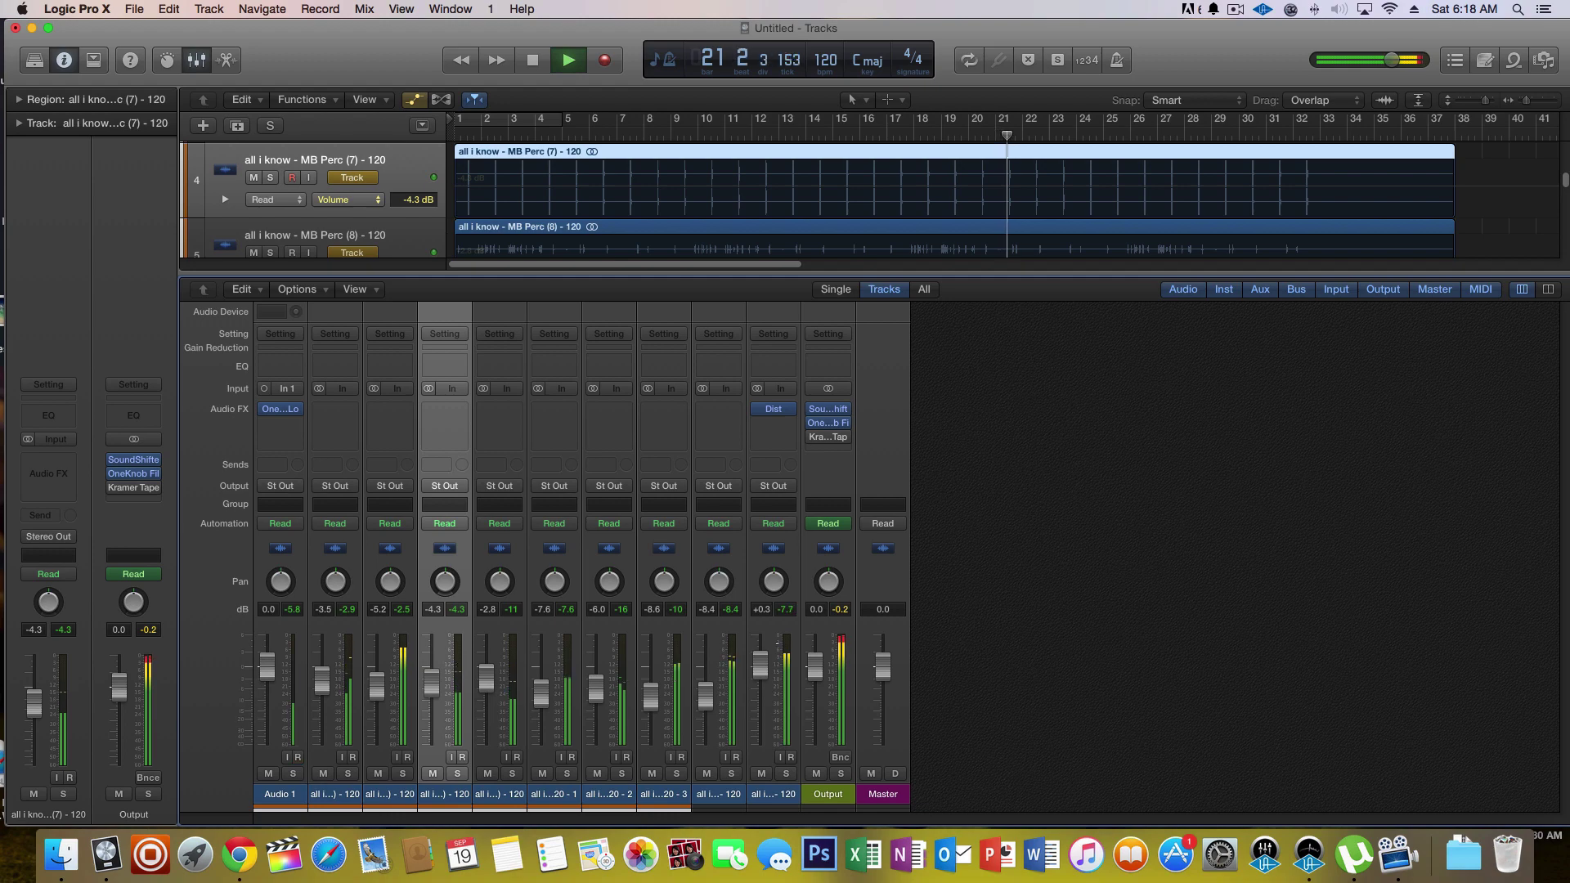
pyautogui.click(773, 409)
pyautogui.moveTo(522, 366); pyautogui.dragTo(590, 335)
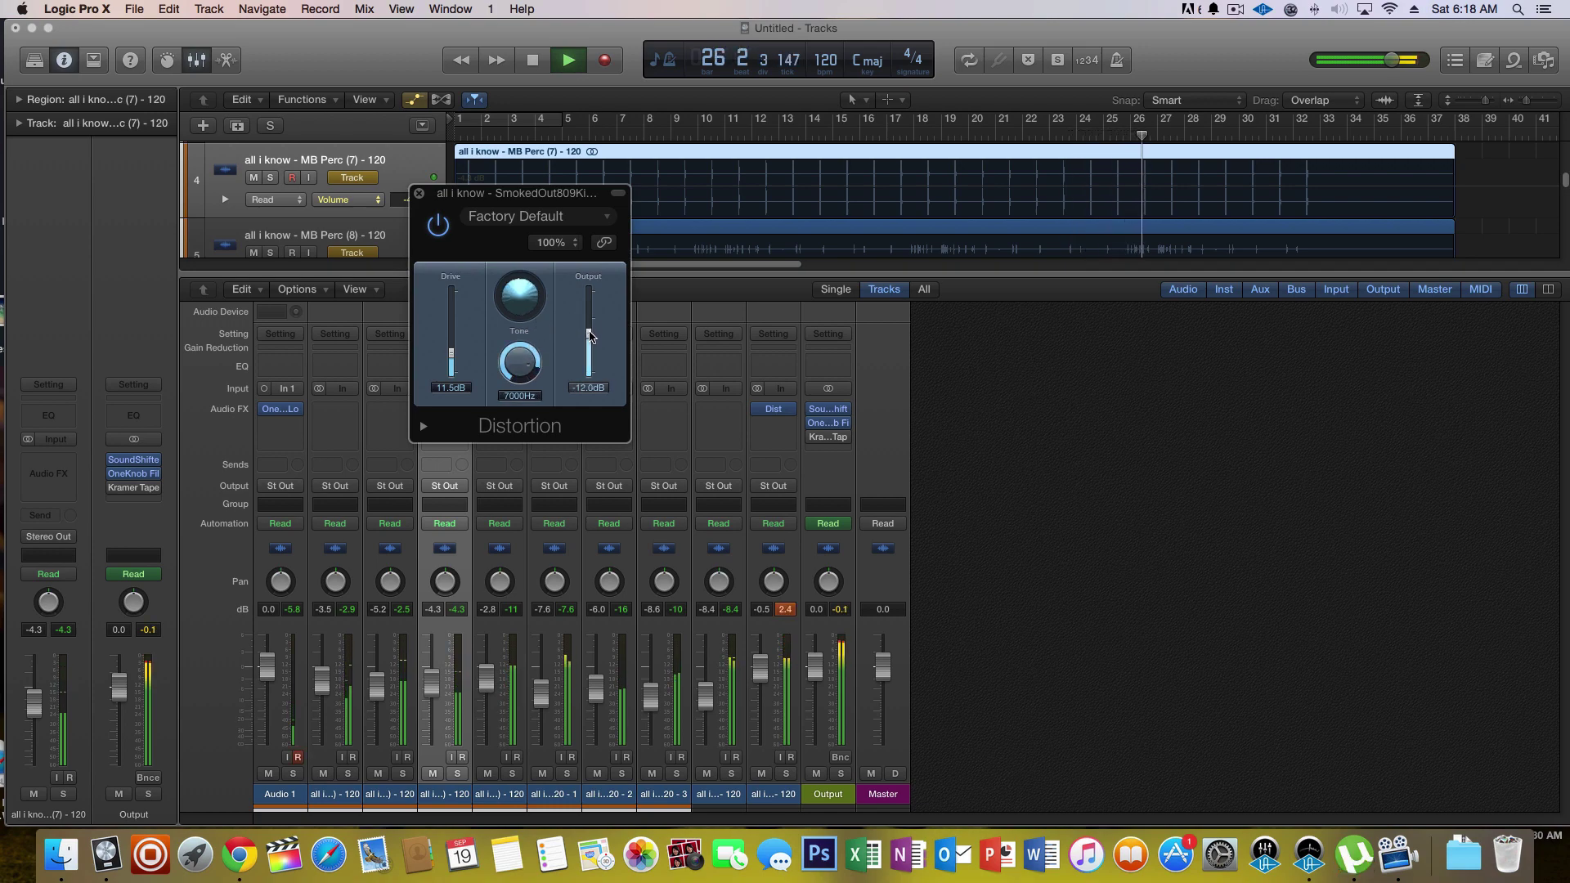
# - Audition the kick's distortion from about bars 1 and 18, and finish by closing the plug-in and stopping playback
pyautogui.click(470, 132)
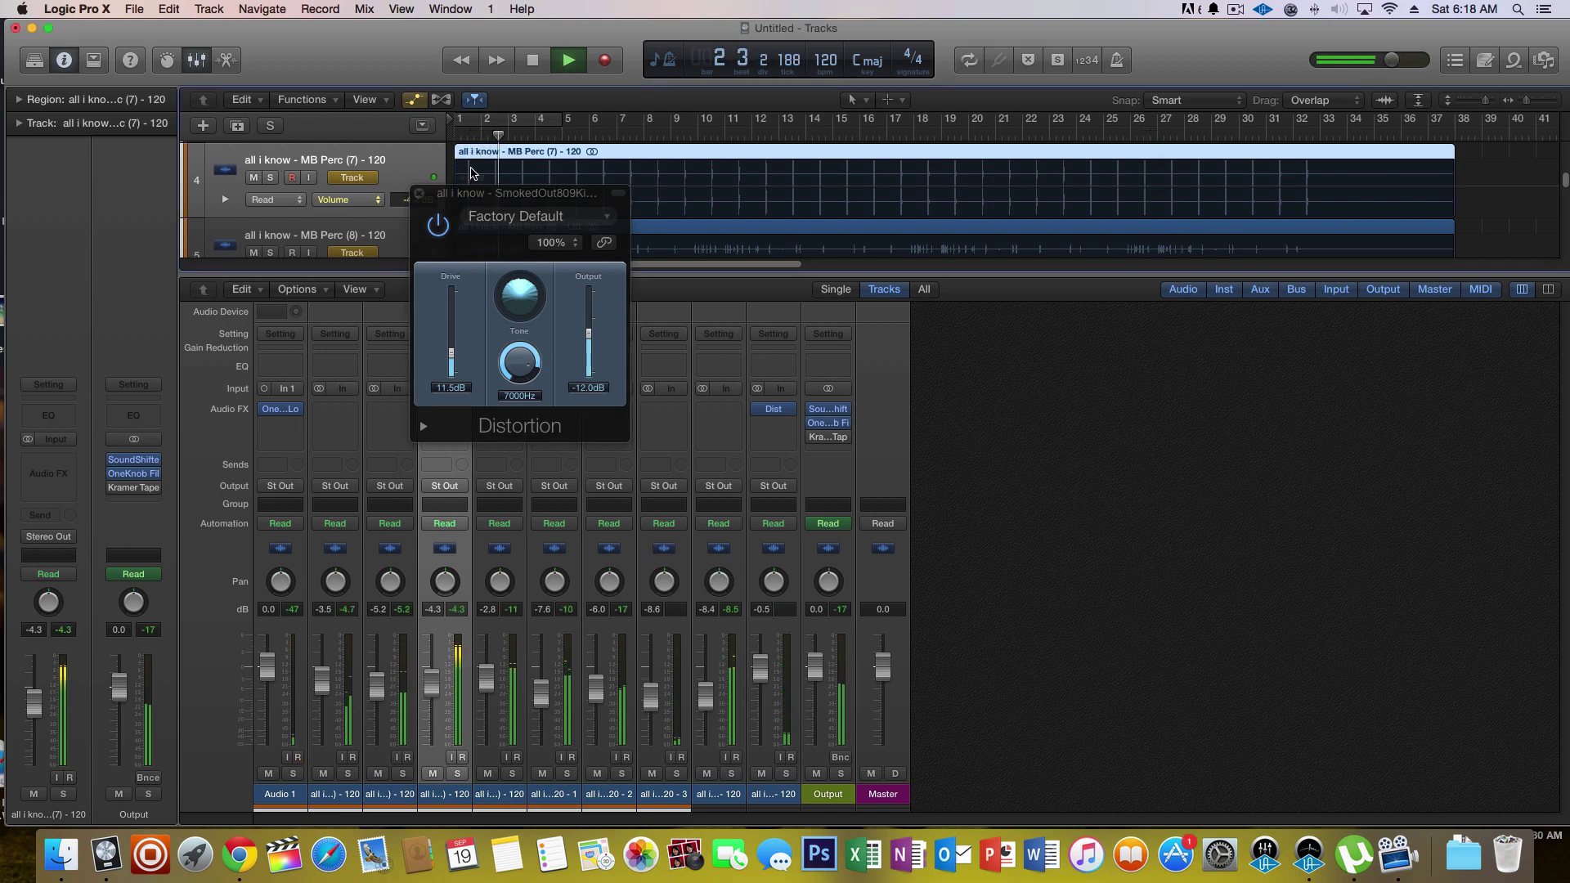
pyautogui.click(920, 133)
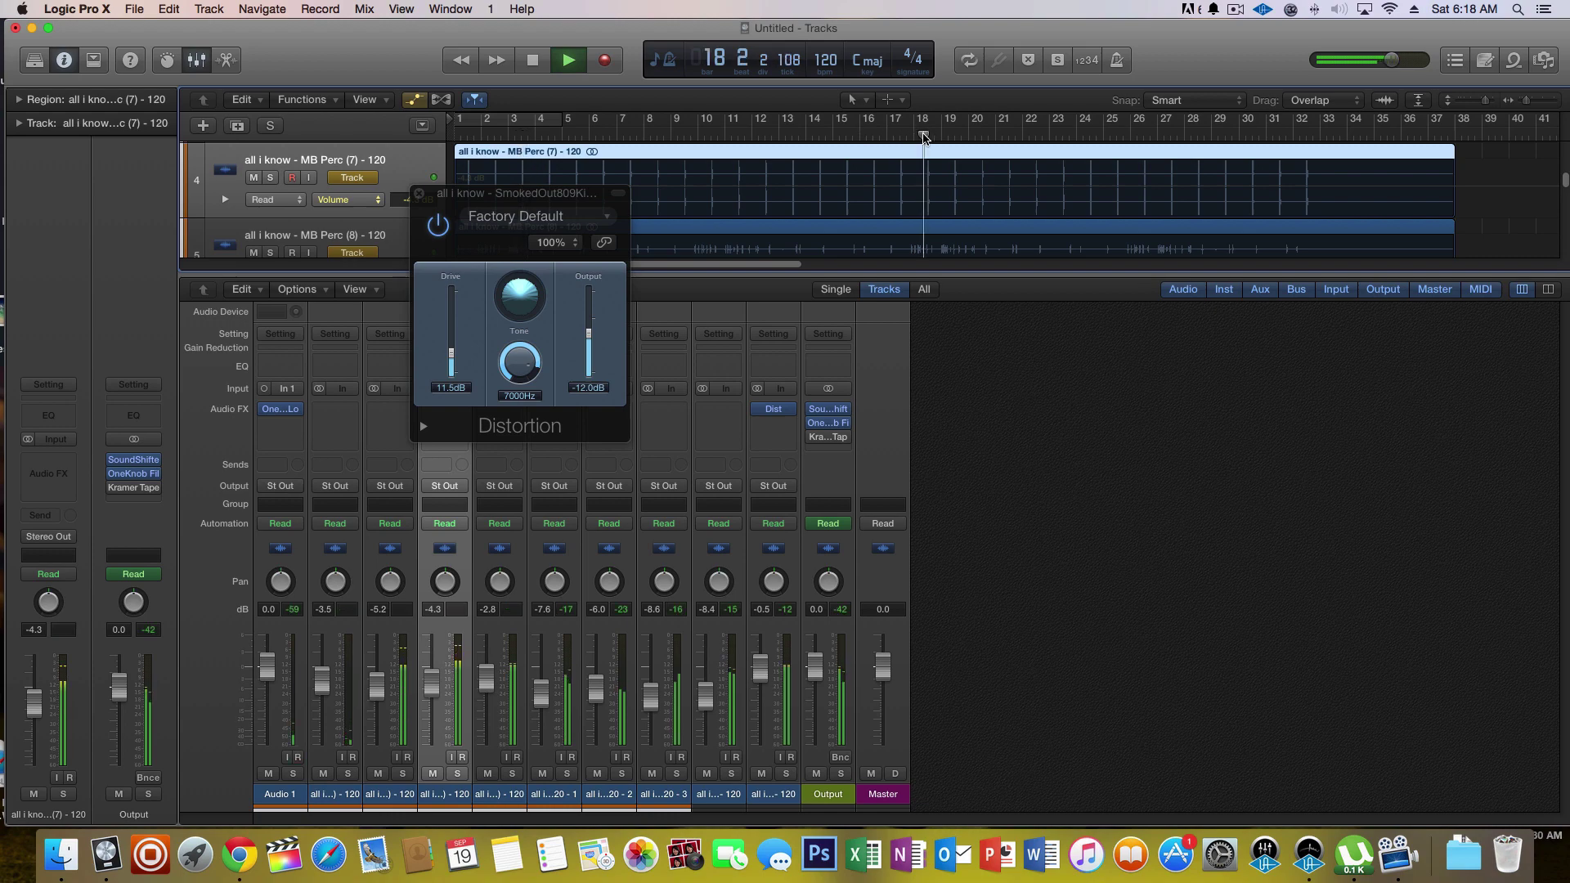
pyautogui.click(594, 337)
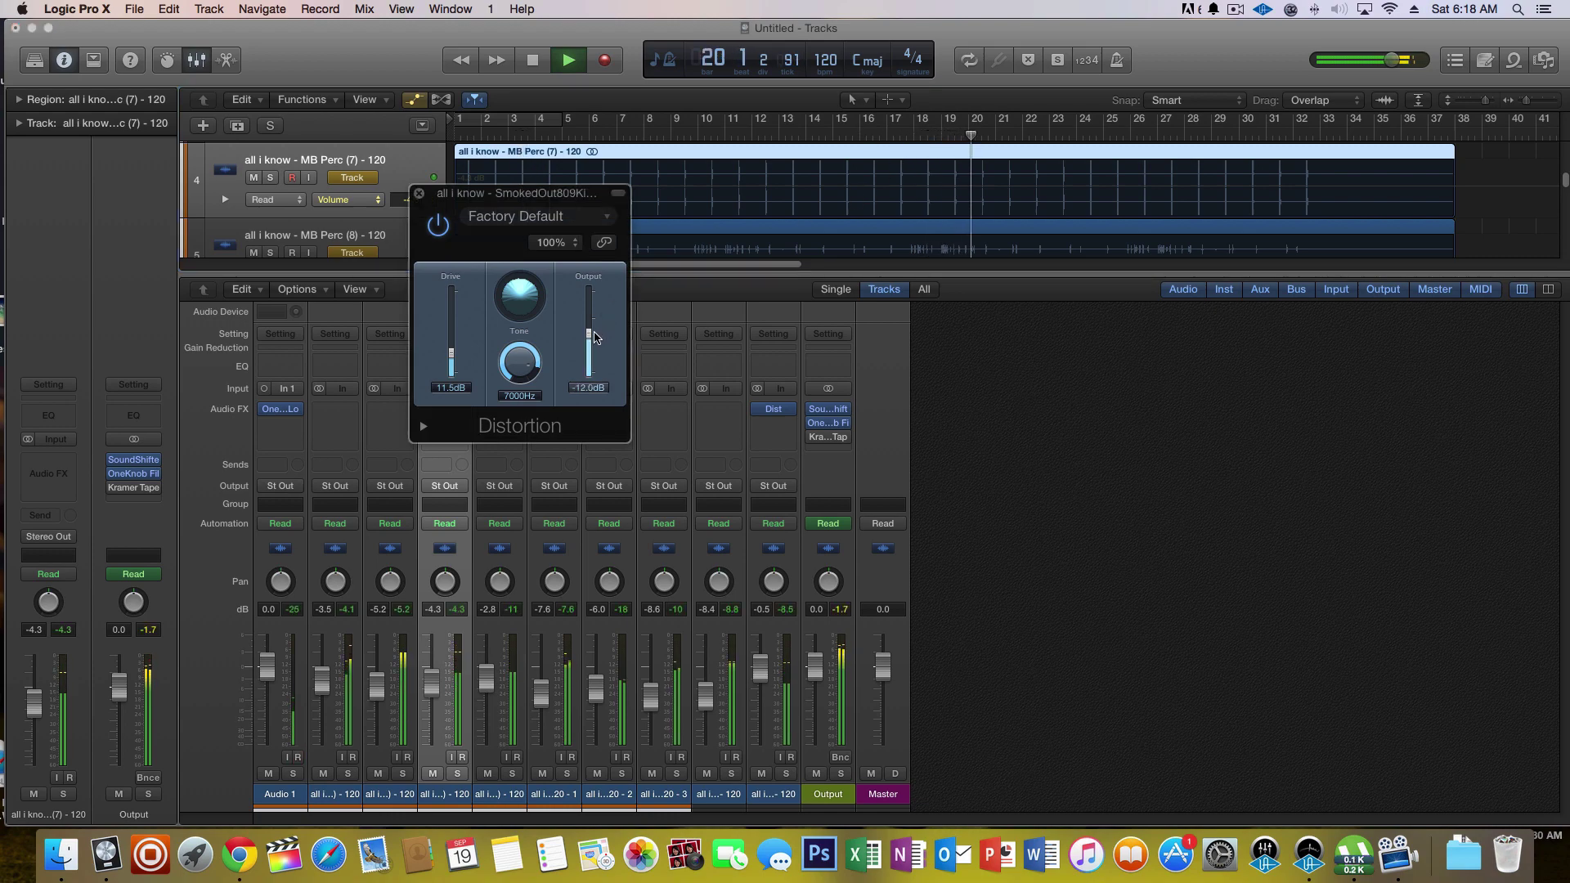
pyautogui.moveTo(595, 337); pyautogui.dragTo(601, 335)
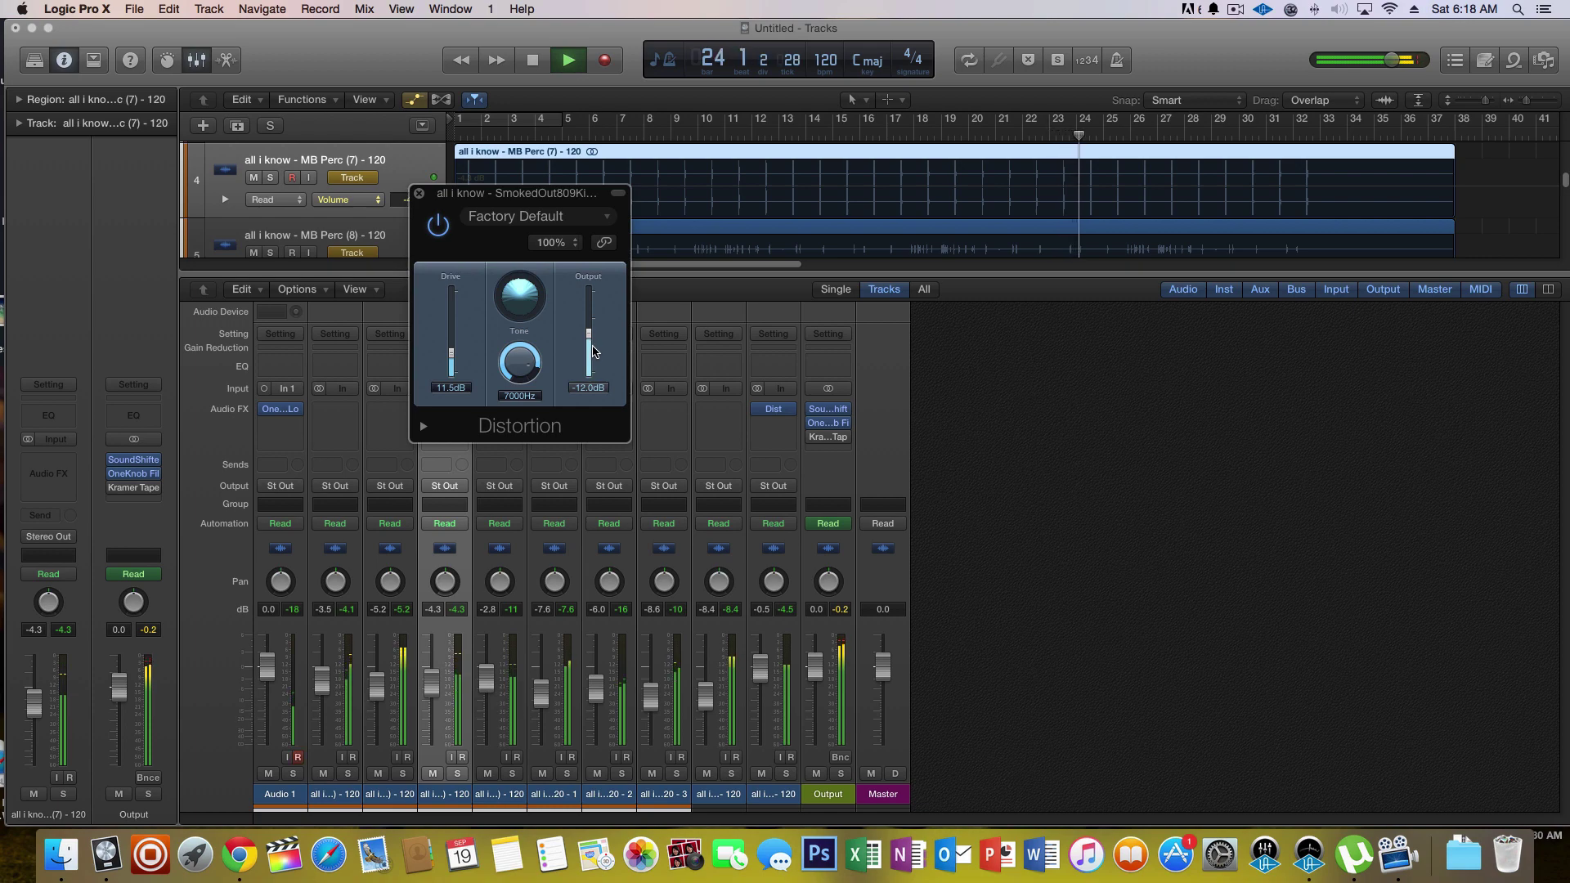
pyautogui.click(419, 193)
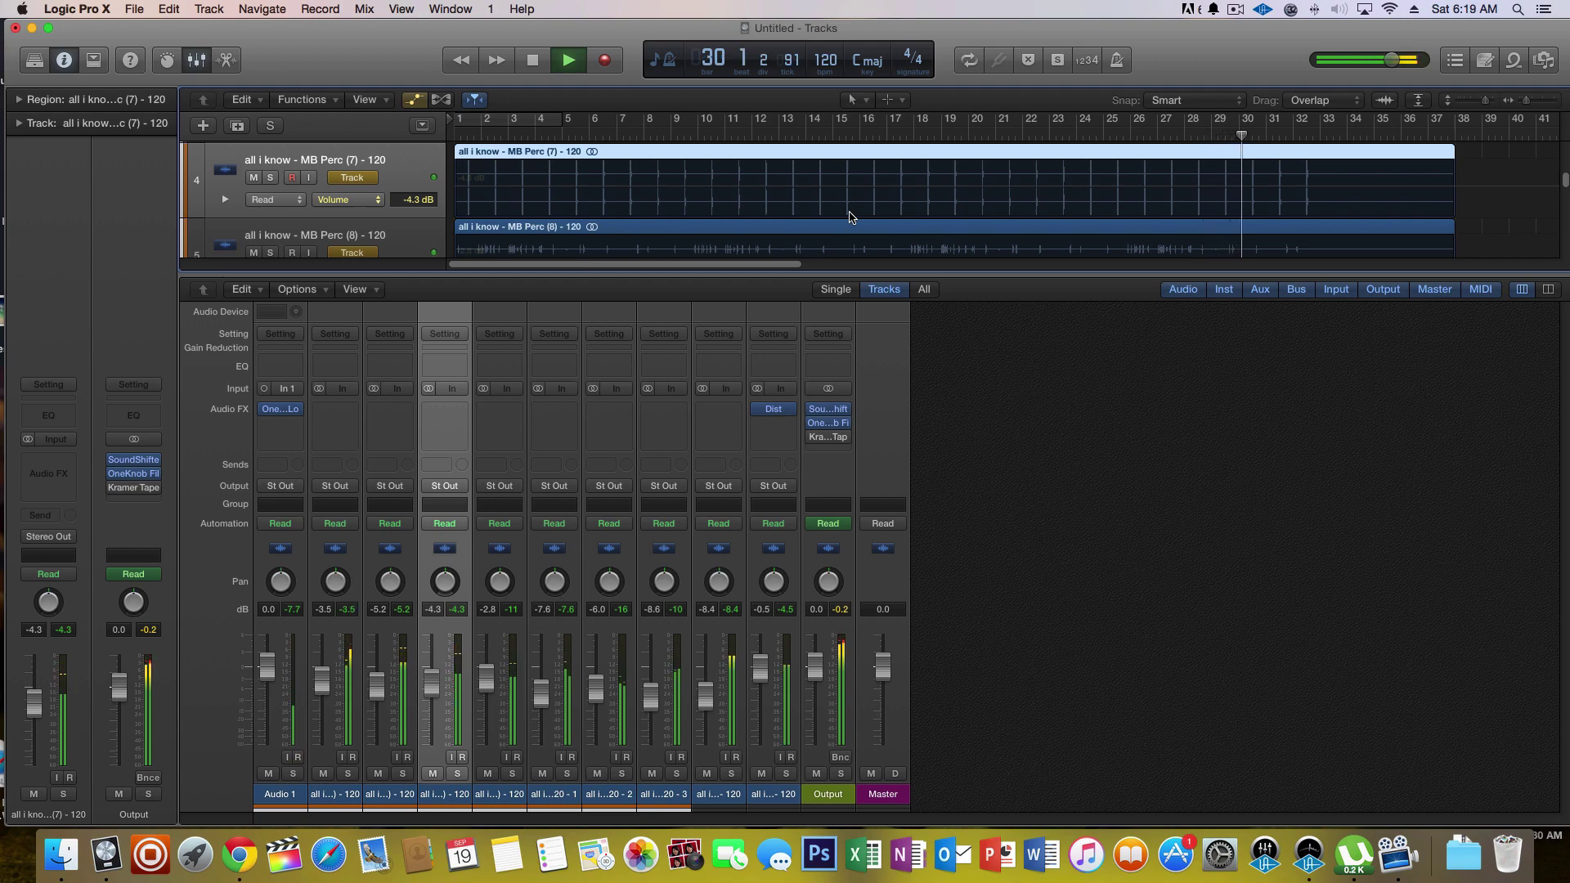
pyautogui.press('space')
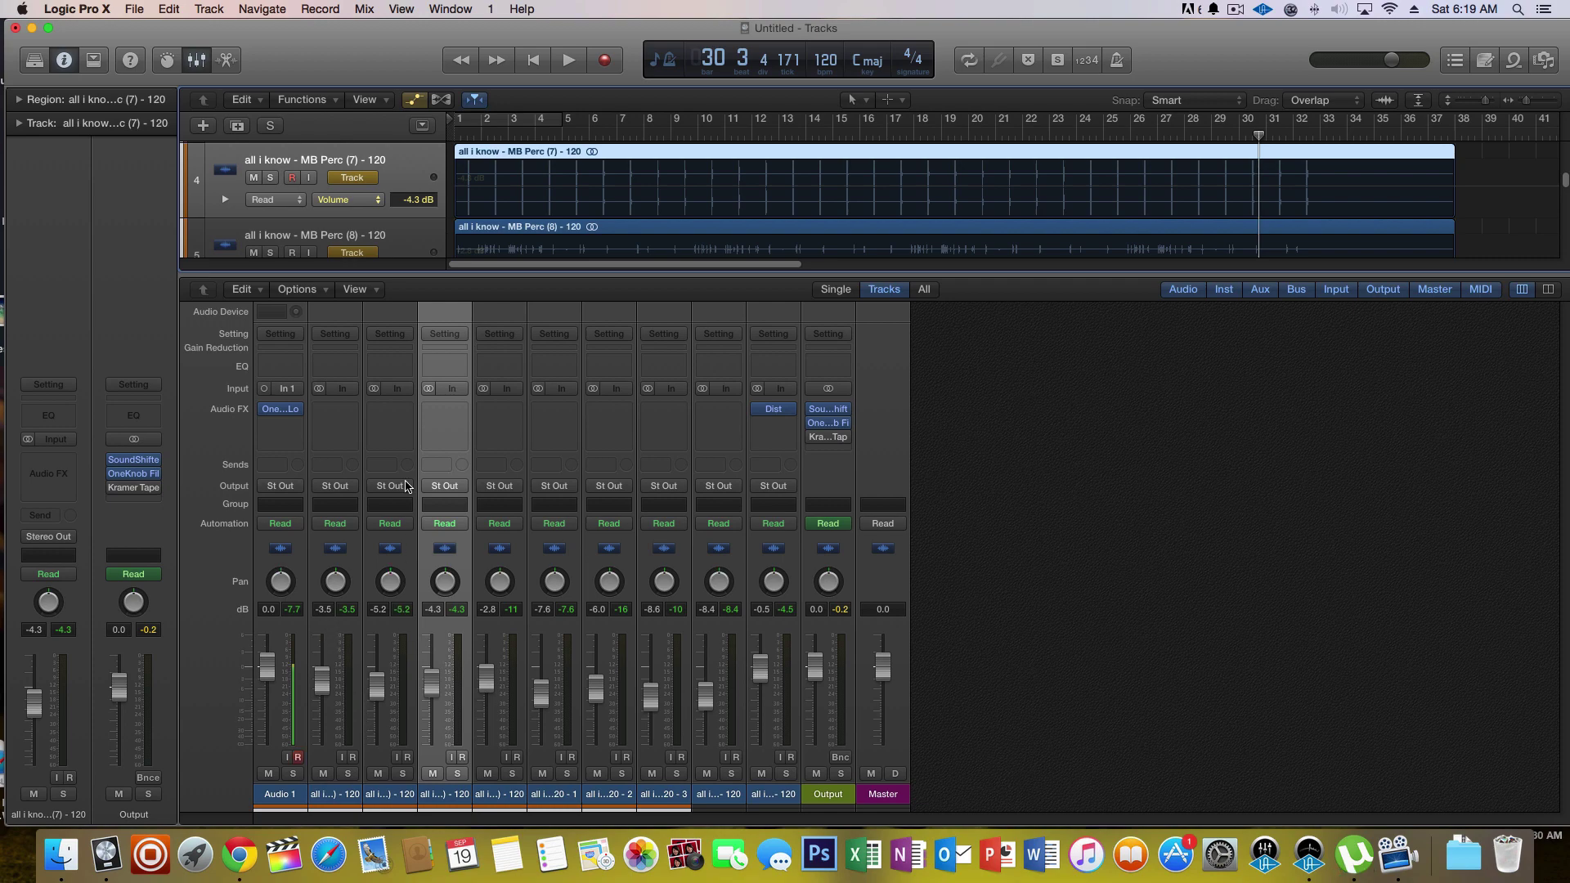
# - While playing from bar 1, insert a Space Designer reverb on the MB Perc (7) track
pyautogui.click(460, 137)
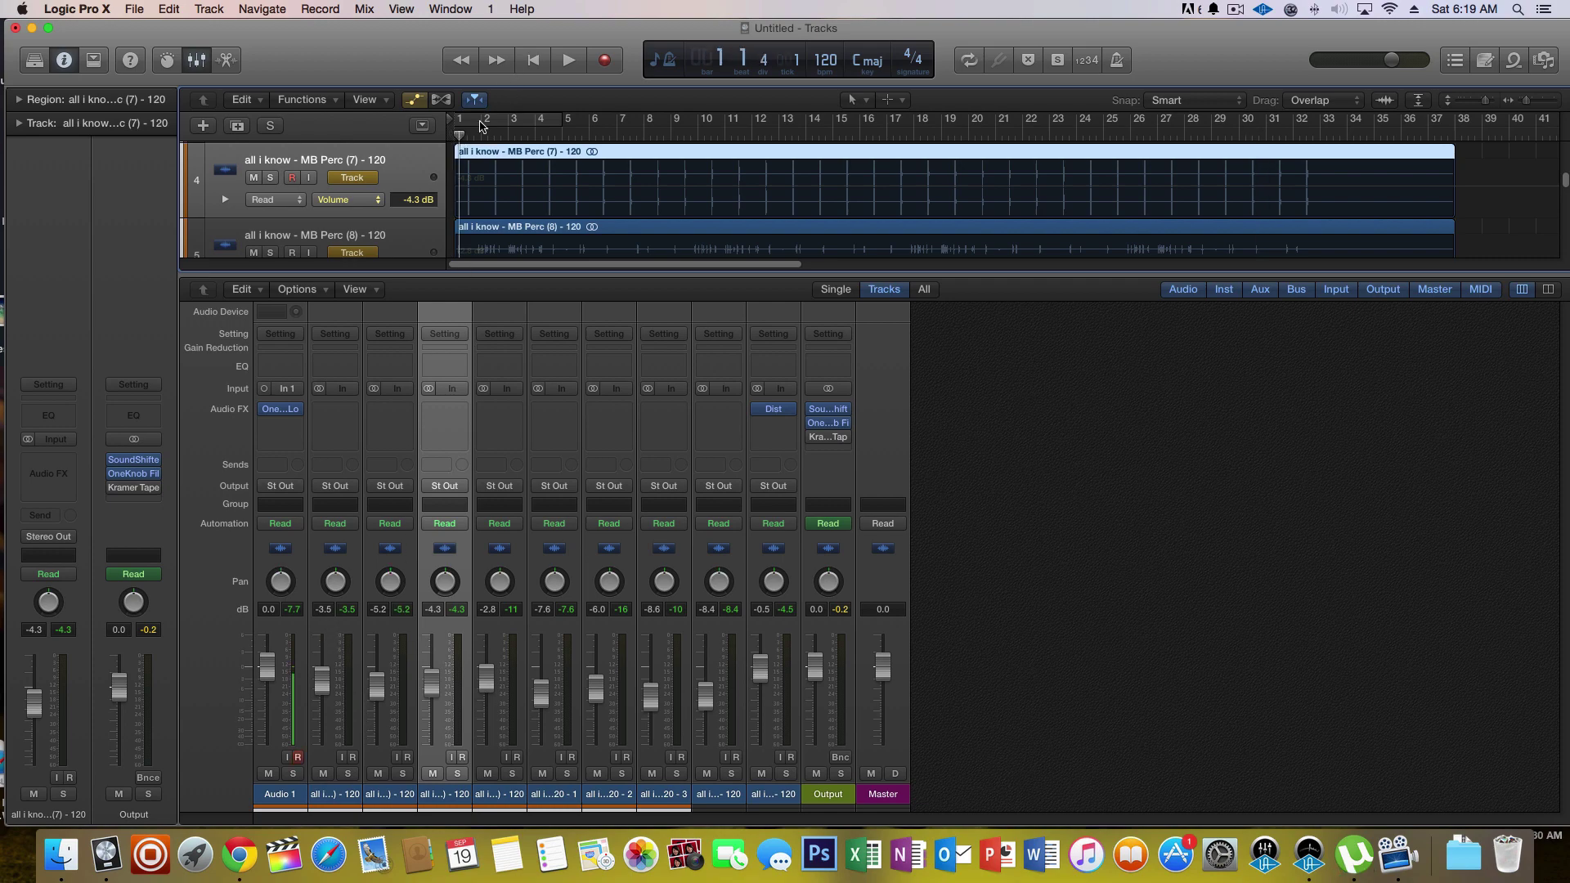
pyautogui.click(562, 65)
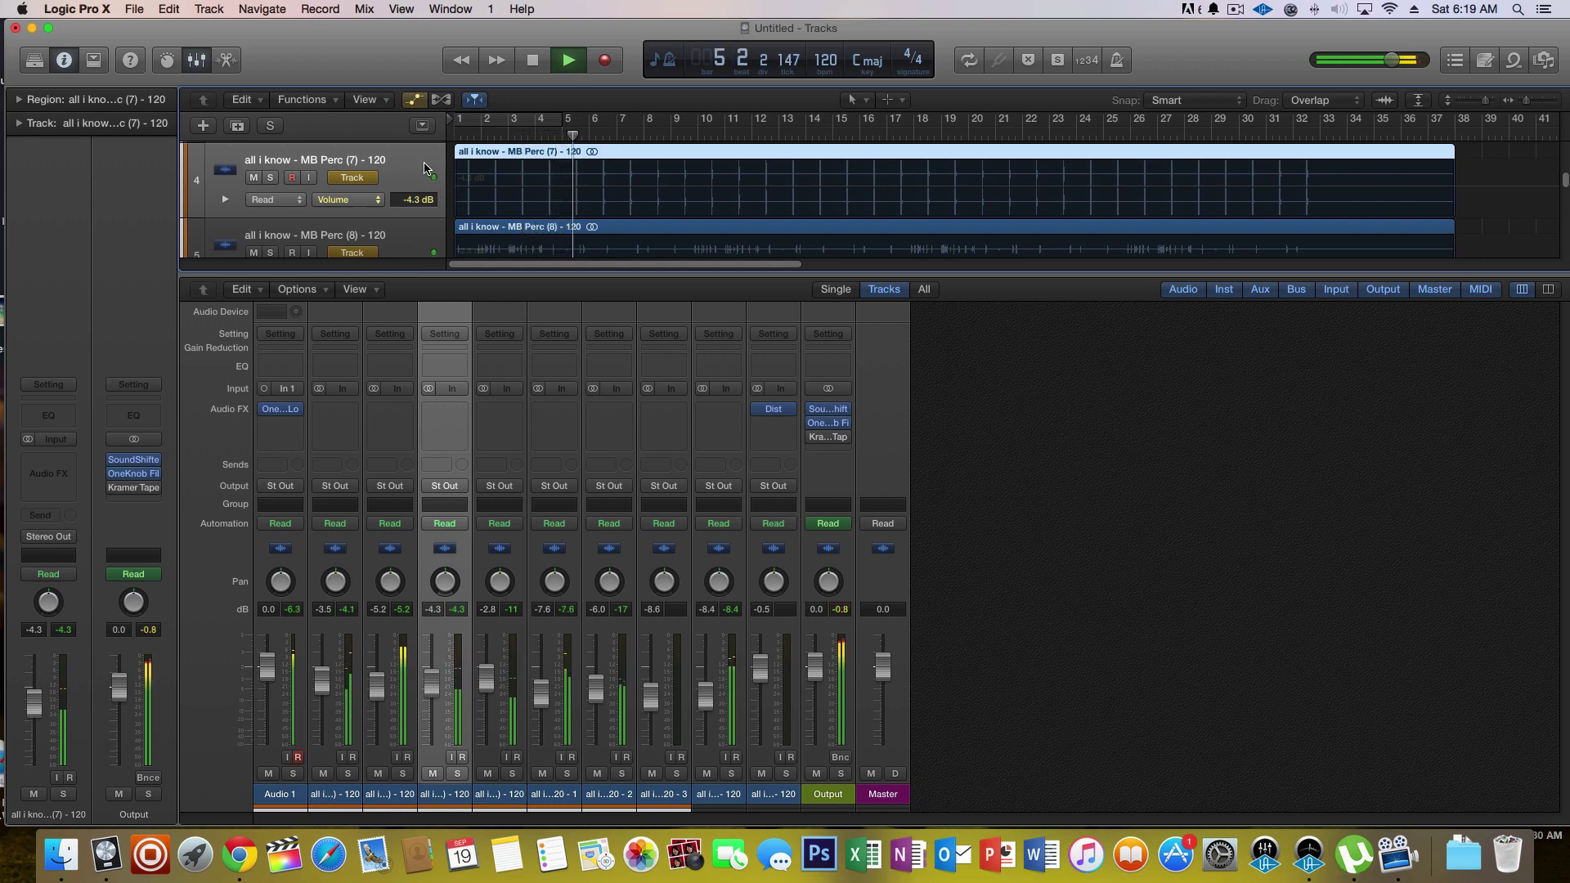
pyautogui.click(440, 409)
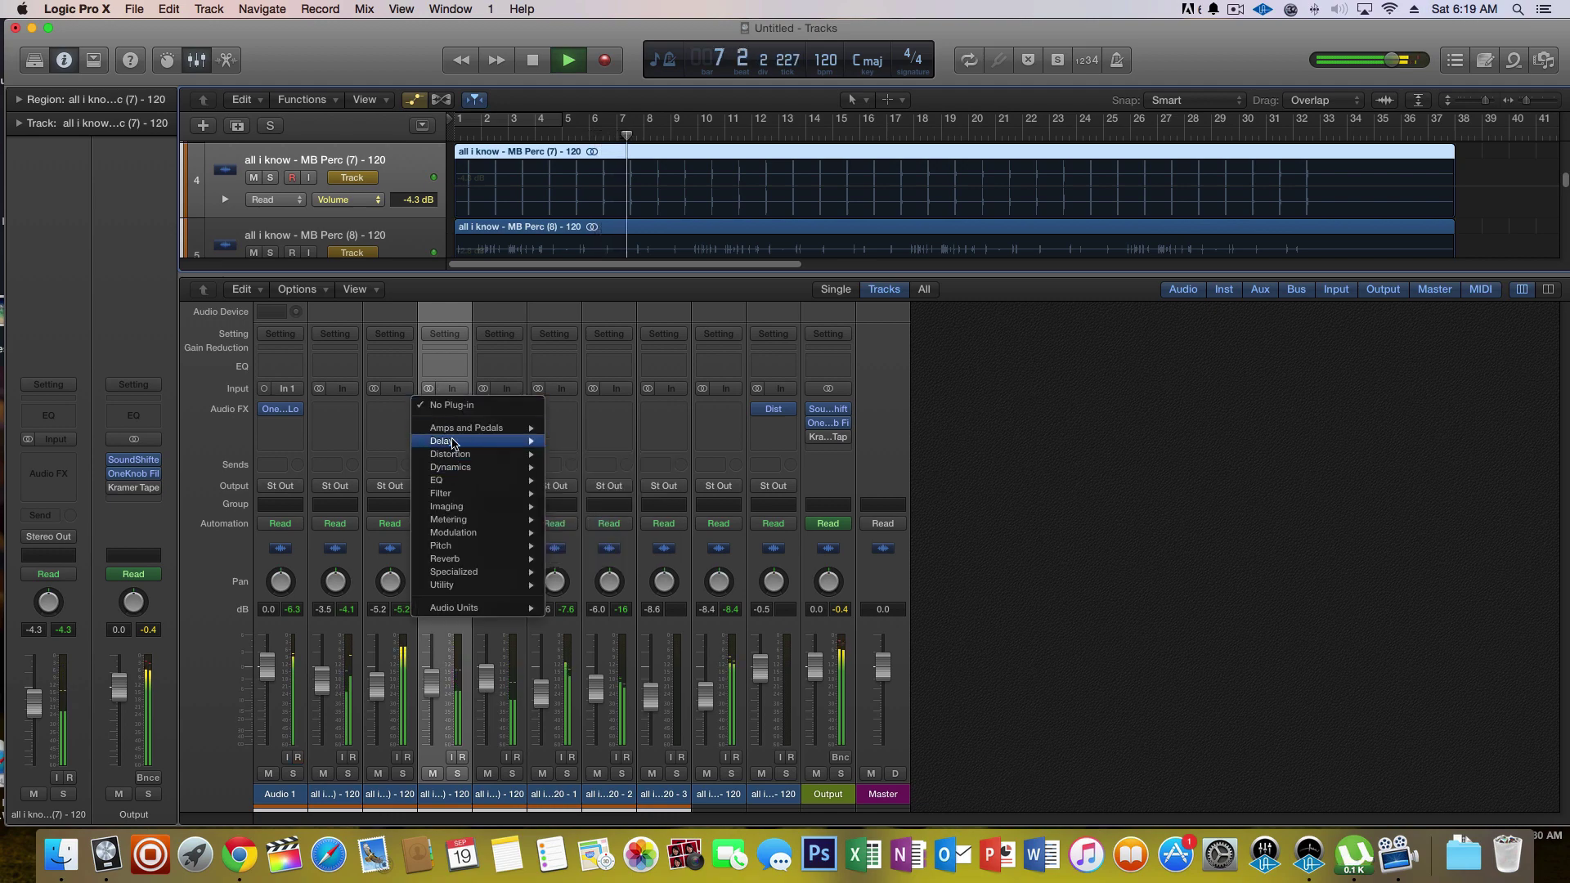
pyautogui.moveTo(460, 611)
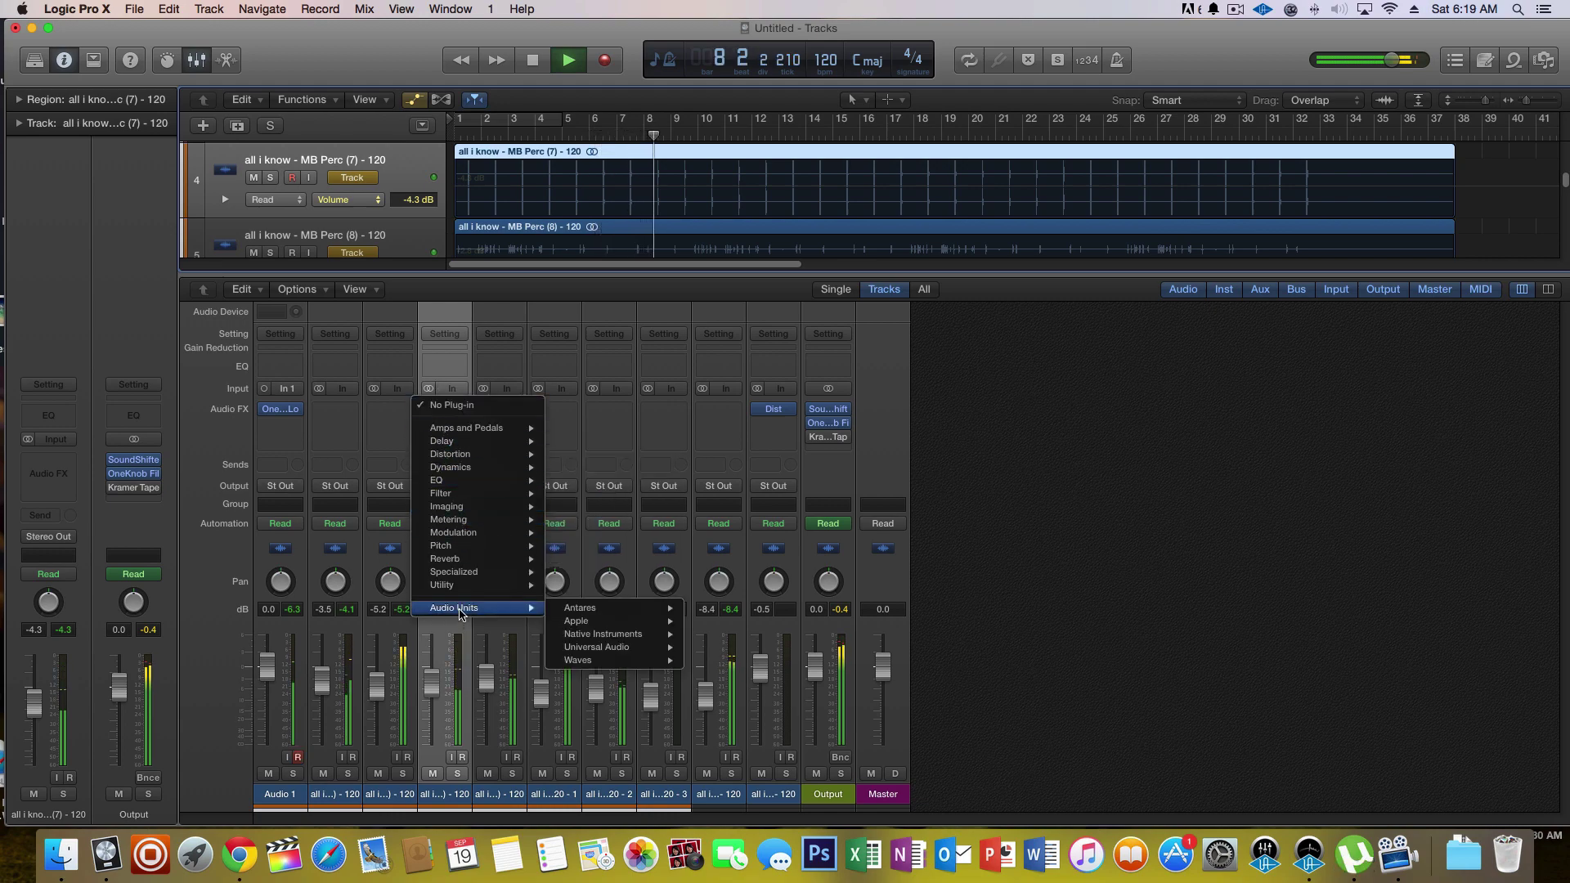
pyautogui.moveTo(463, 537)
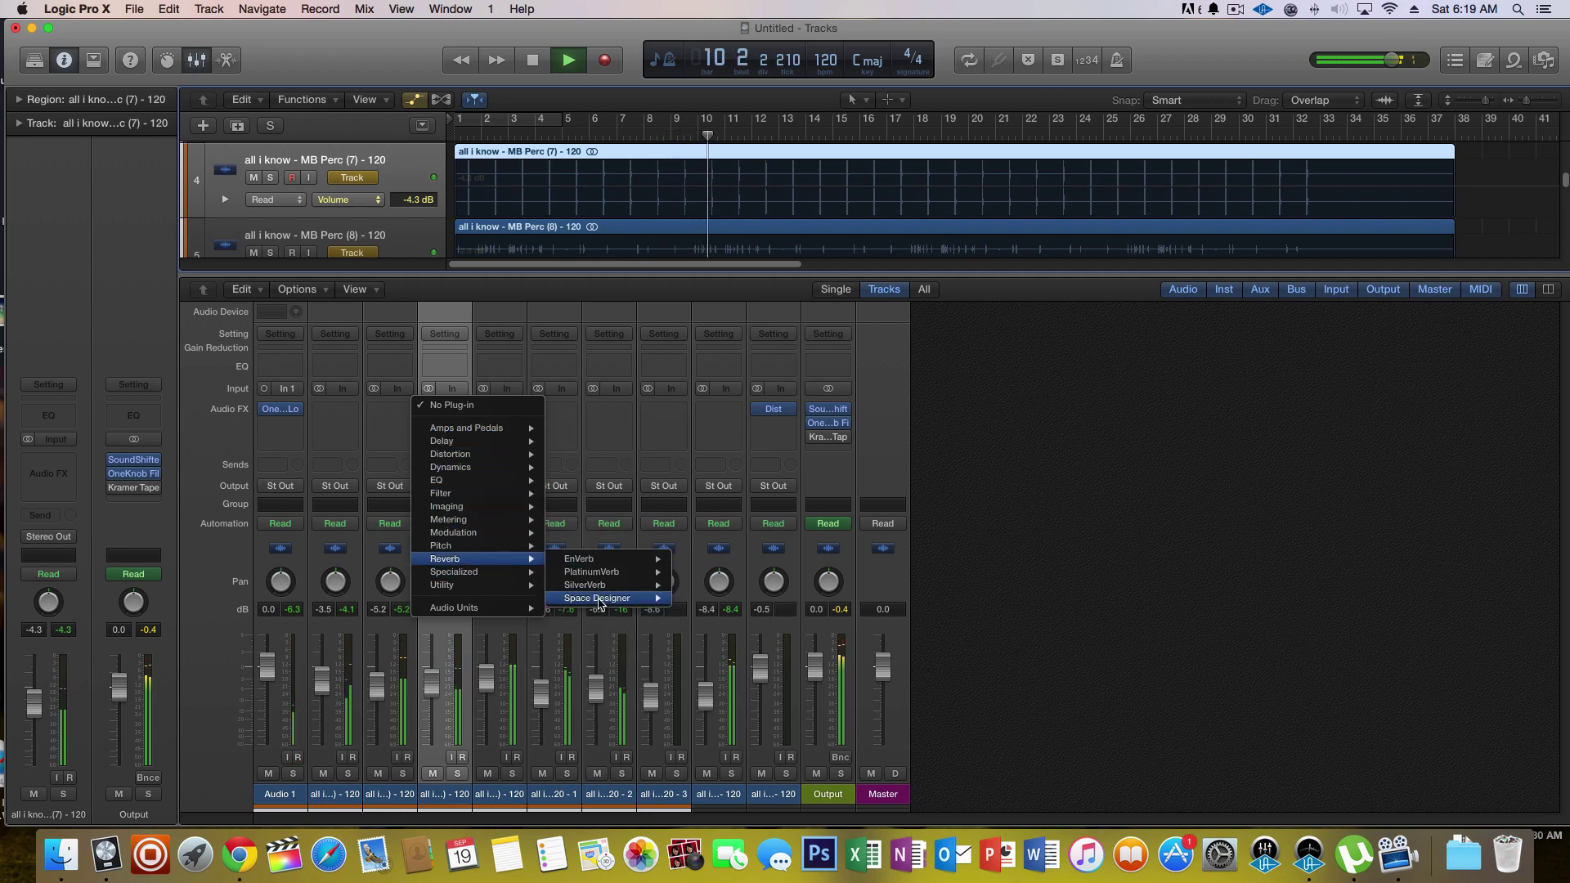
pyautogui.click(685, 601)
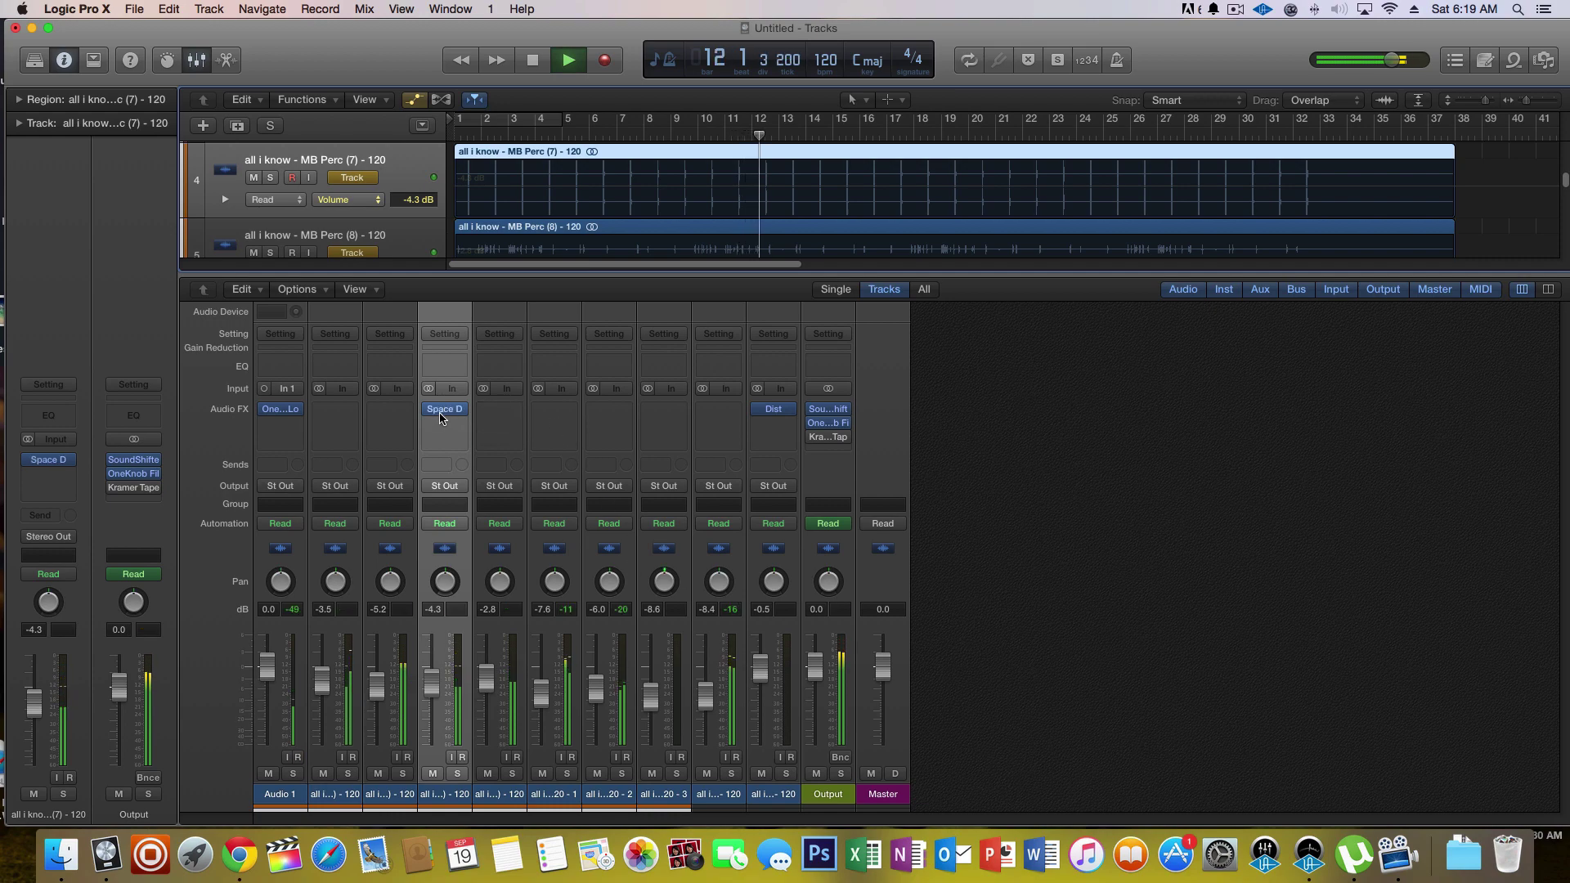
# - Set Space Designer's reverb output on MB Perc (7) to about -14.5 dB and close the plug-in
pyautogui.click(442, 409)
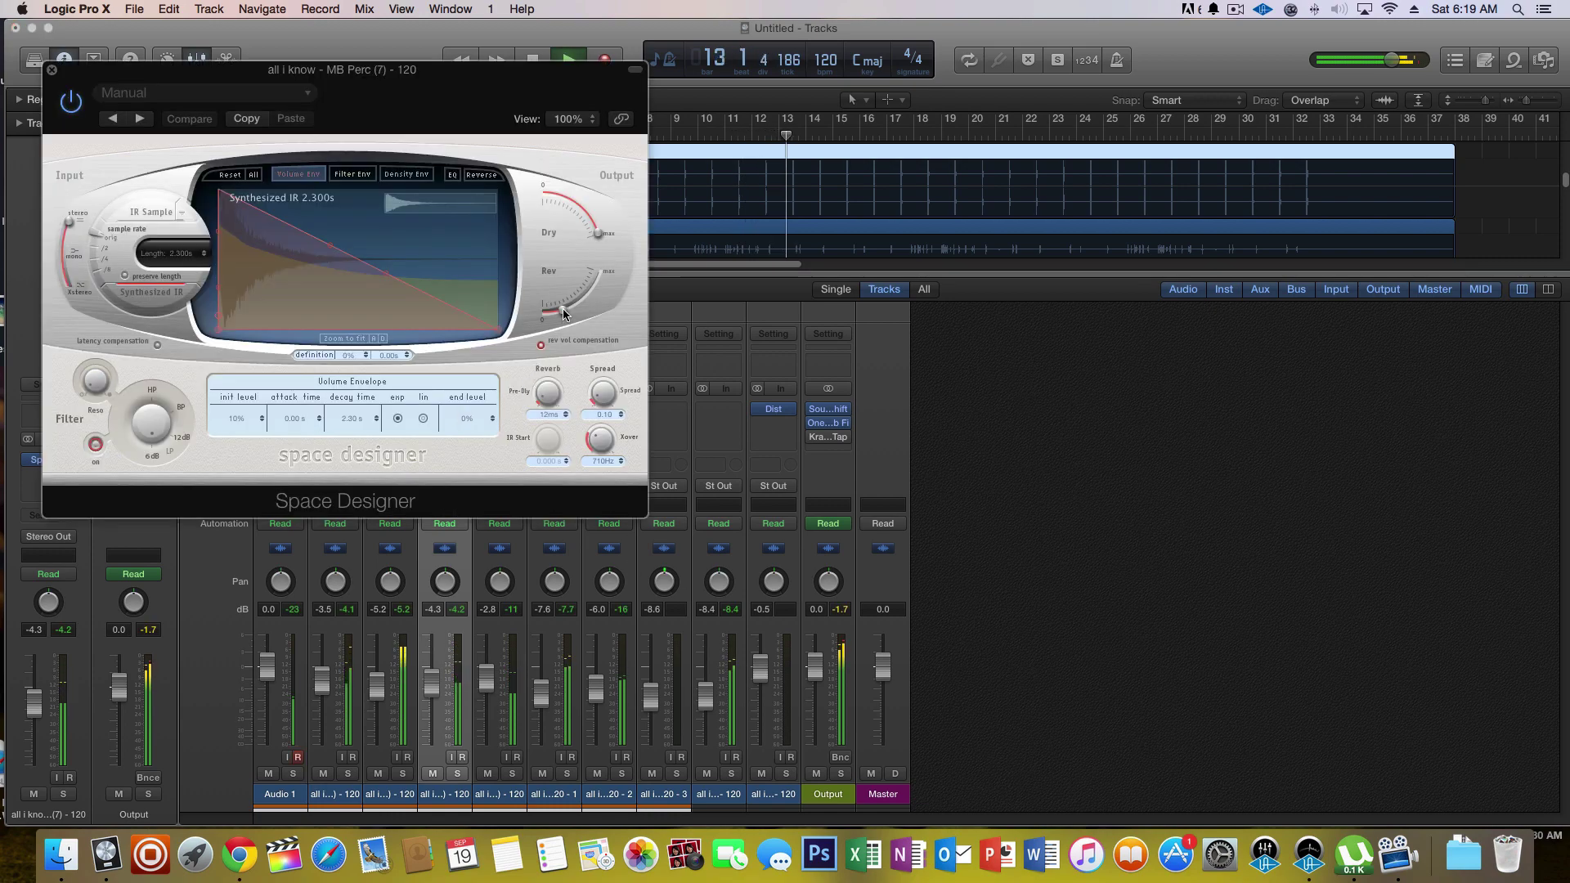
pyautogui.moveTo(563, 313); pyautogui.dragTo(579, 319)
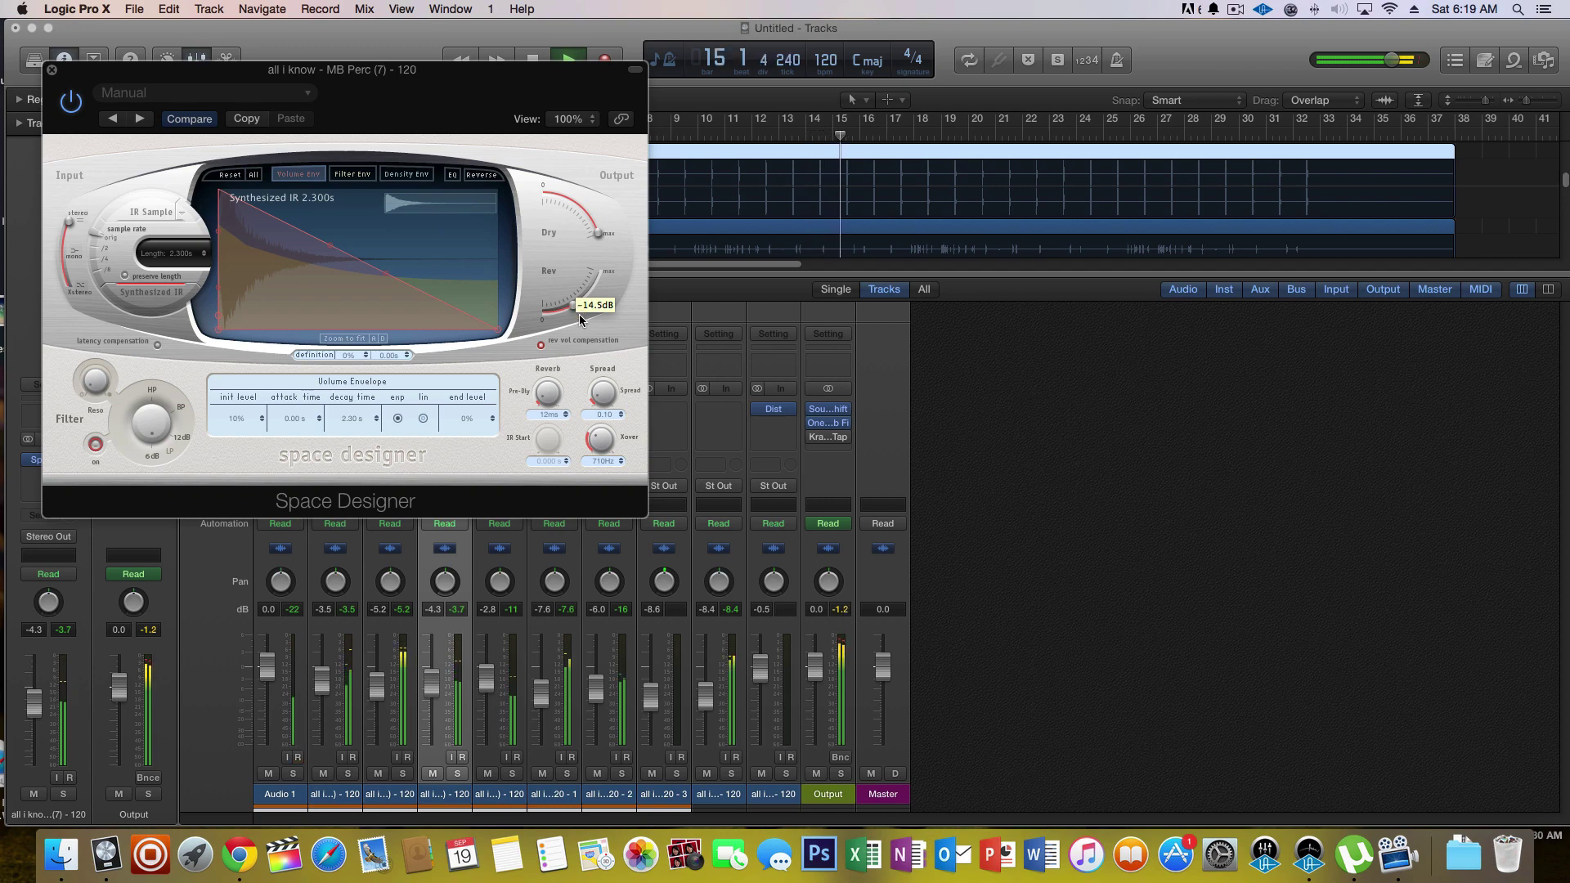
pyautogui.click(51, 69)
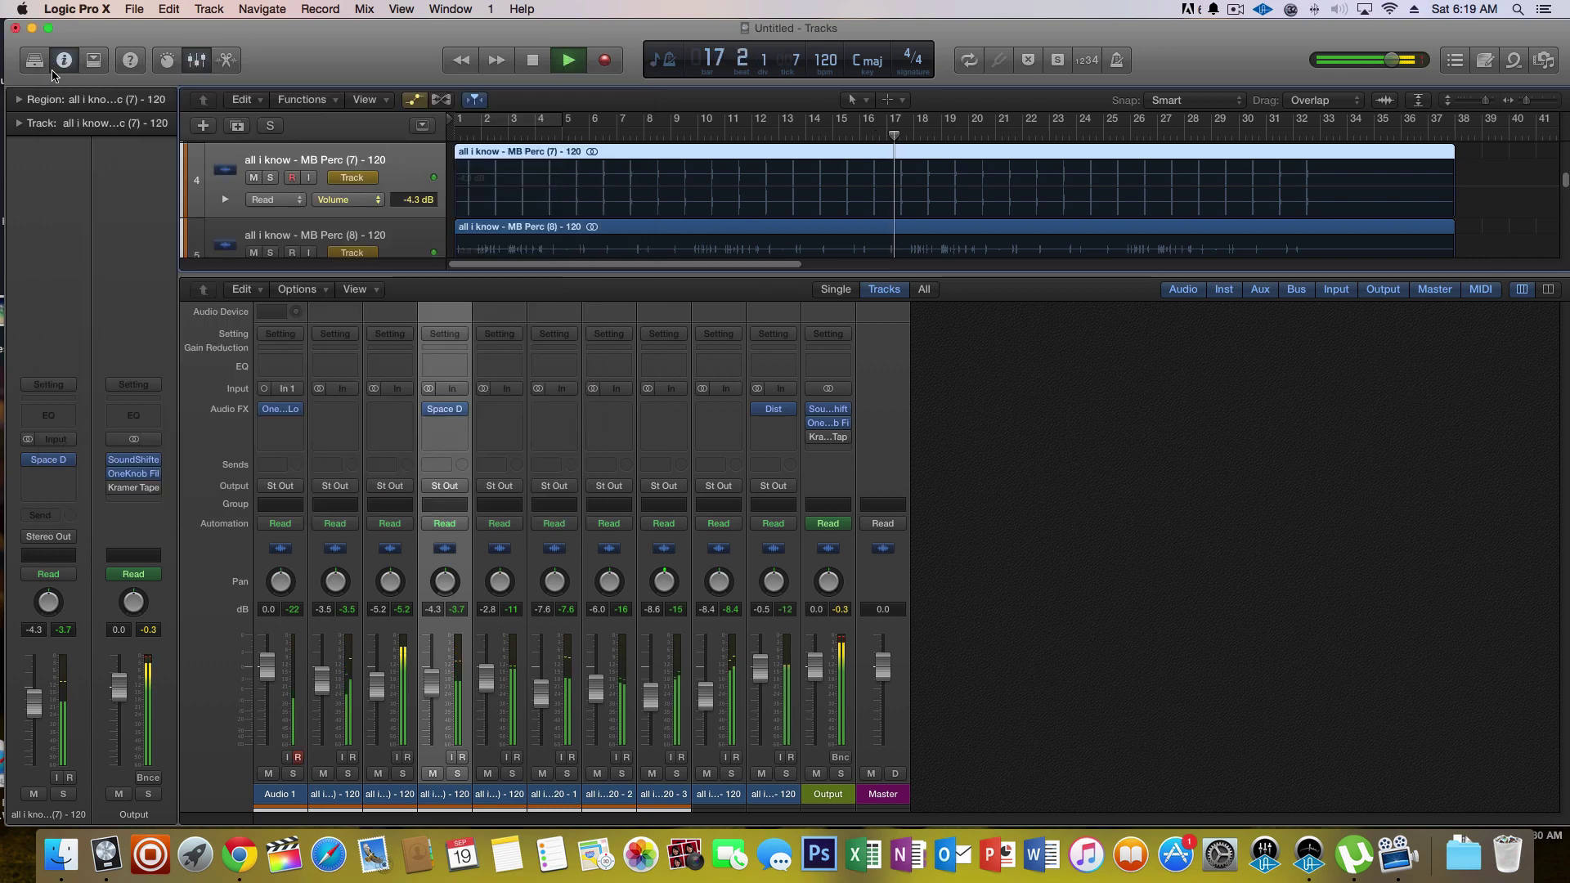
# - Select the MB Perc (8) track and insert a stereo Channel EQ on it
pyautogui.scroll(-1, 424, 234)
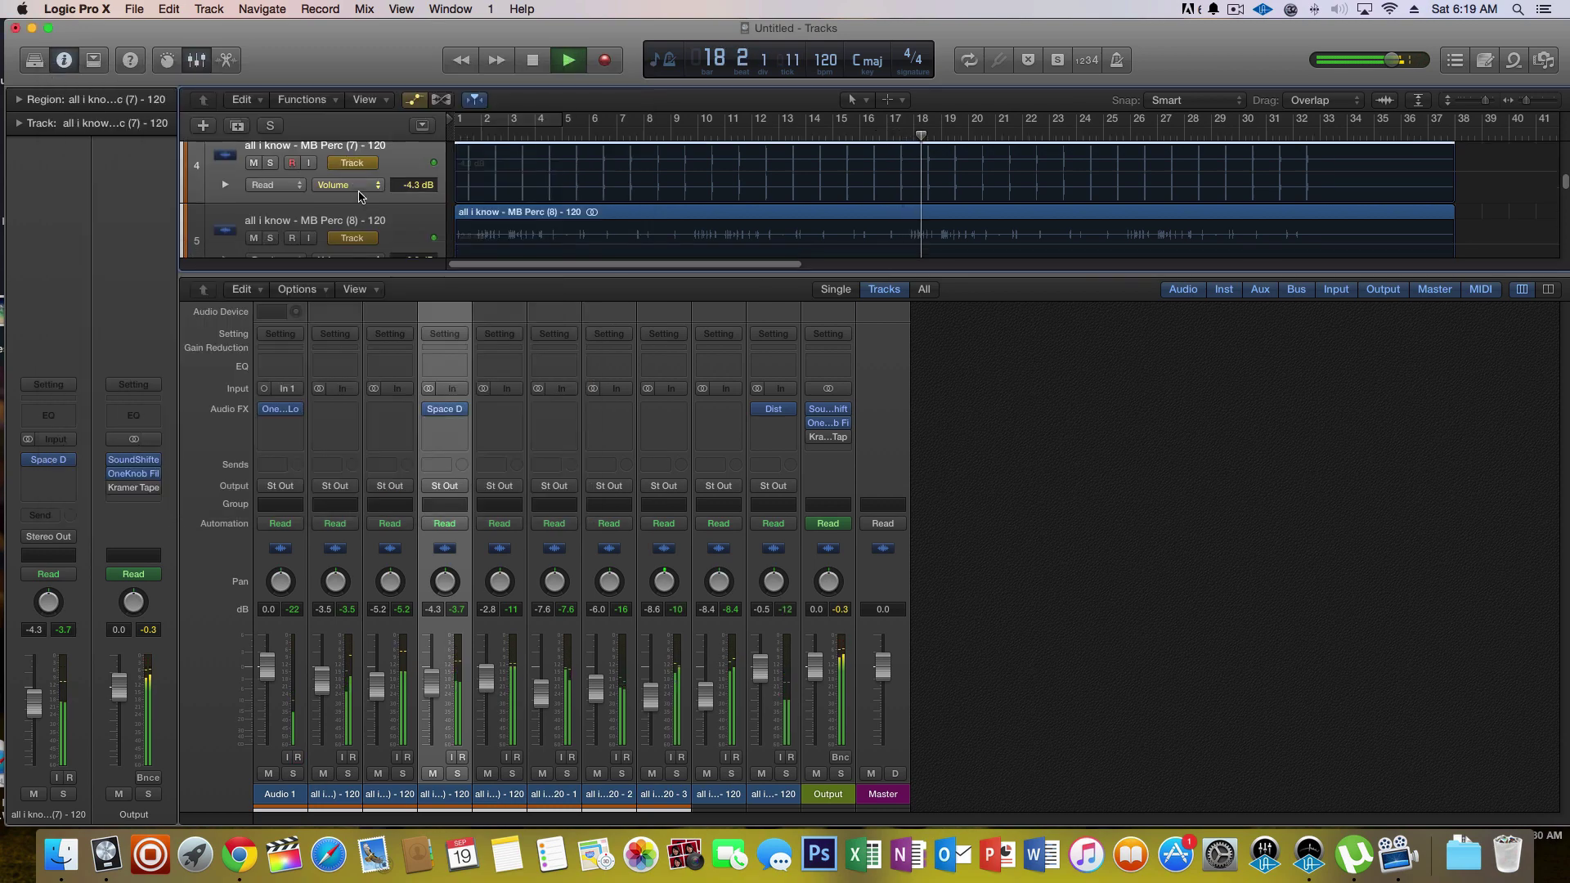
pyautogui.scroll(-2, 424, 234)
pyautogui.click(424, 233)
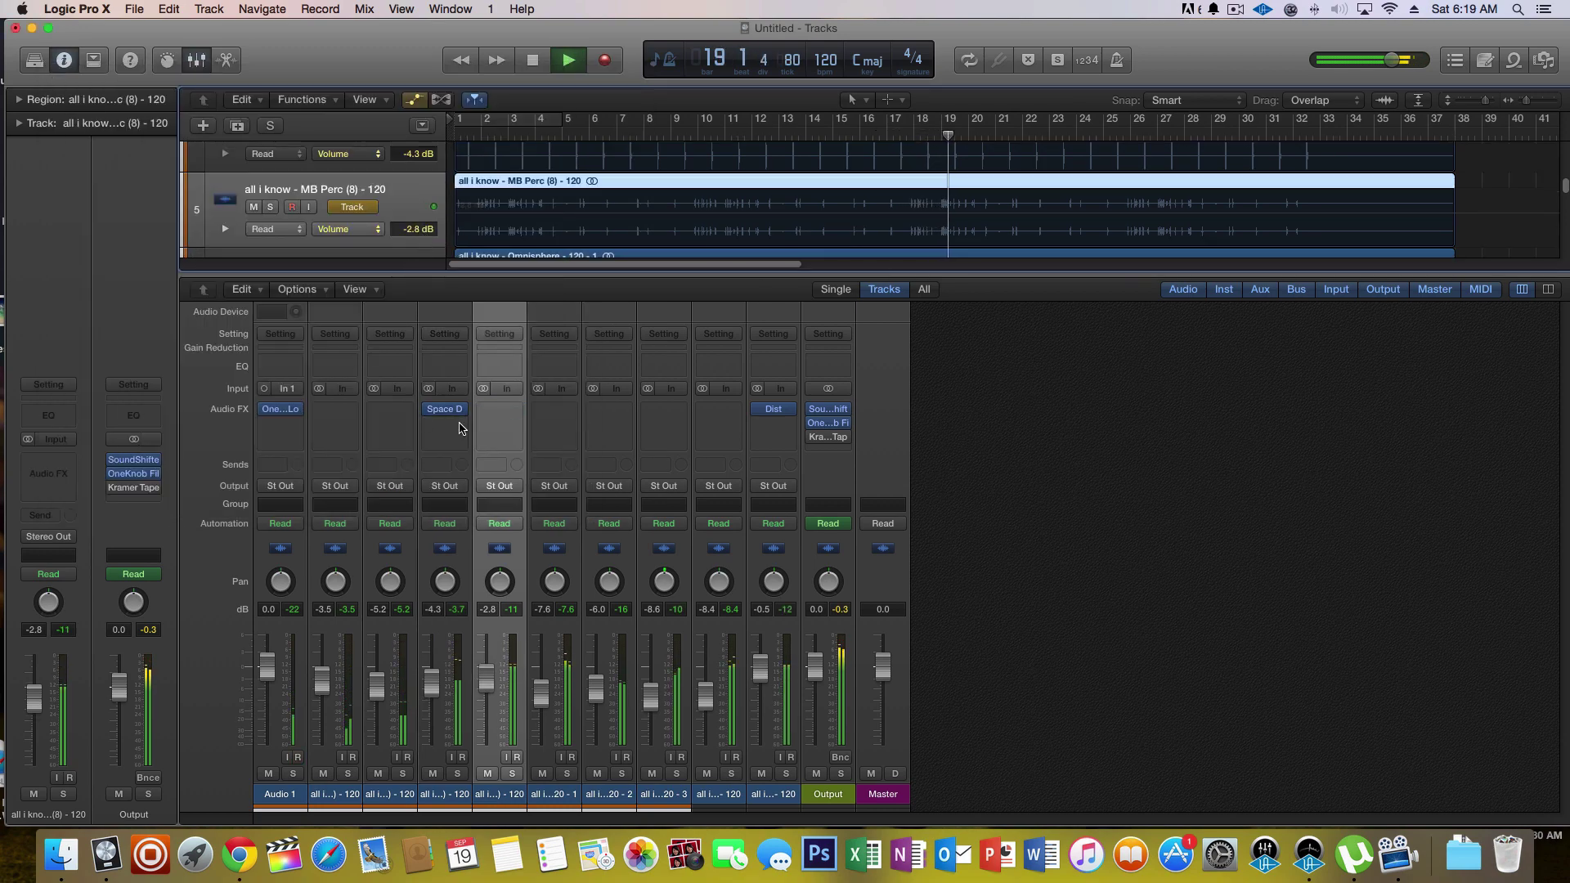
pyautogui.click(493, 414)
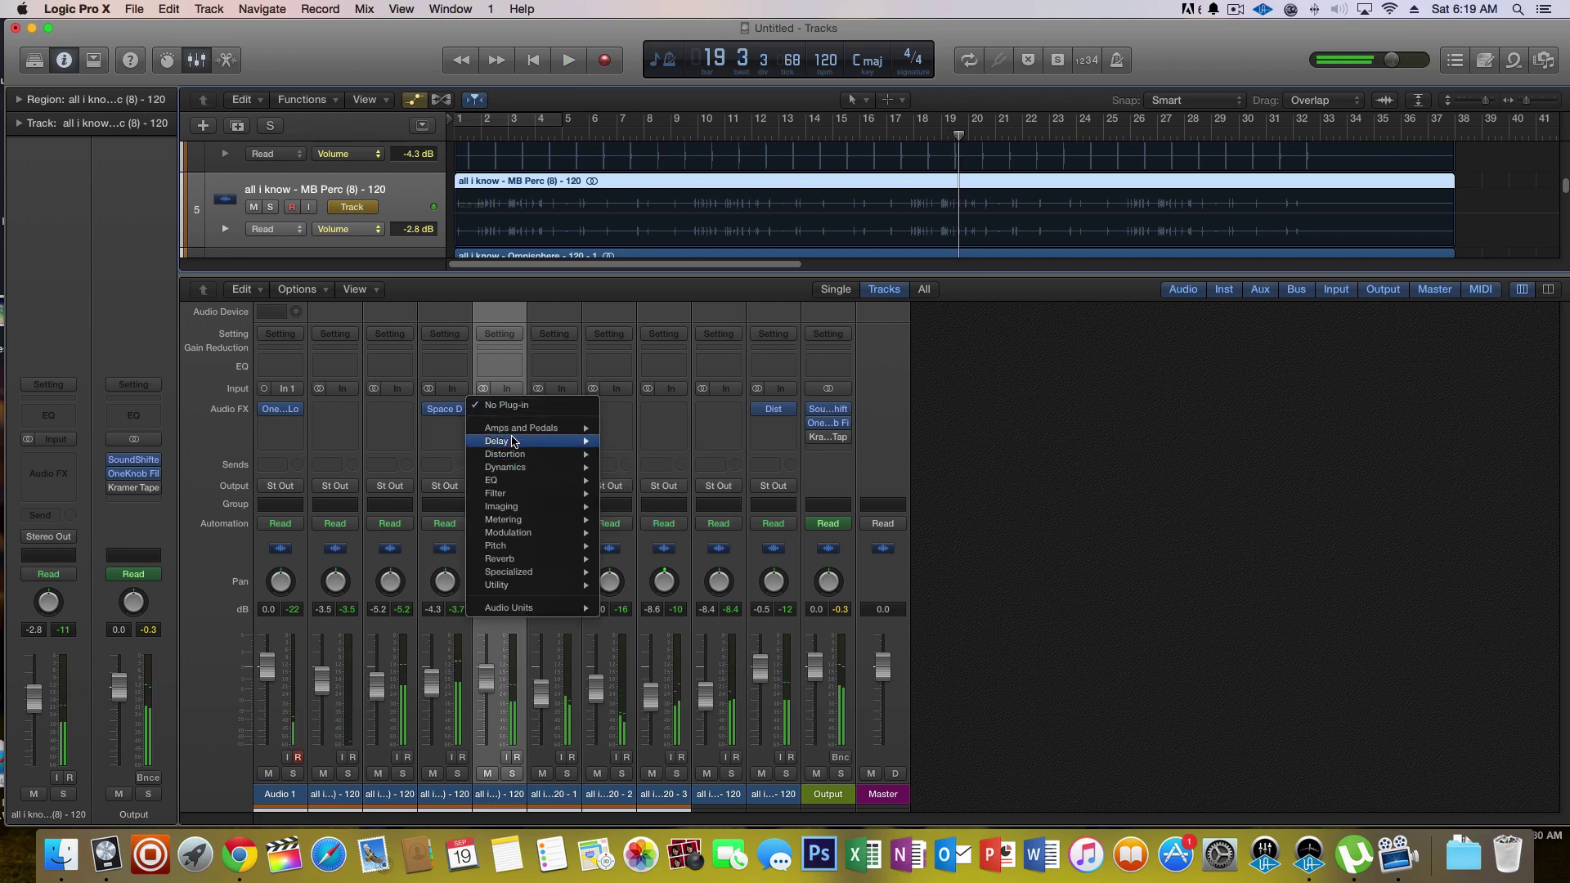
pyautogui.moveTo(514, 435)
pyautogui.moveTo(515, 482)
pyautogui.moveTo(666, 488)
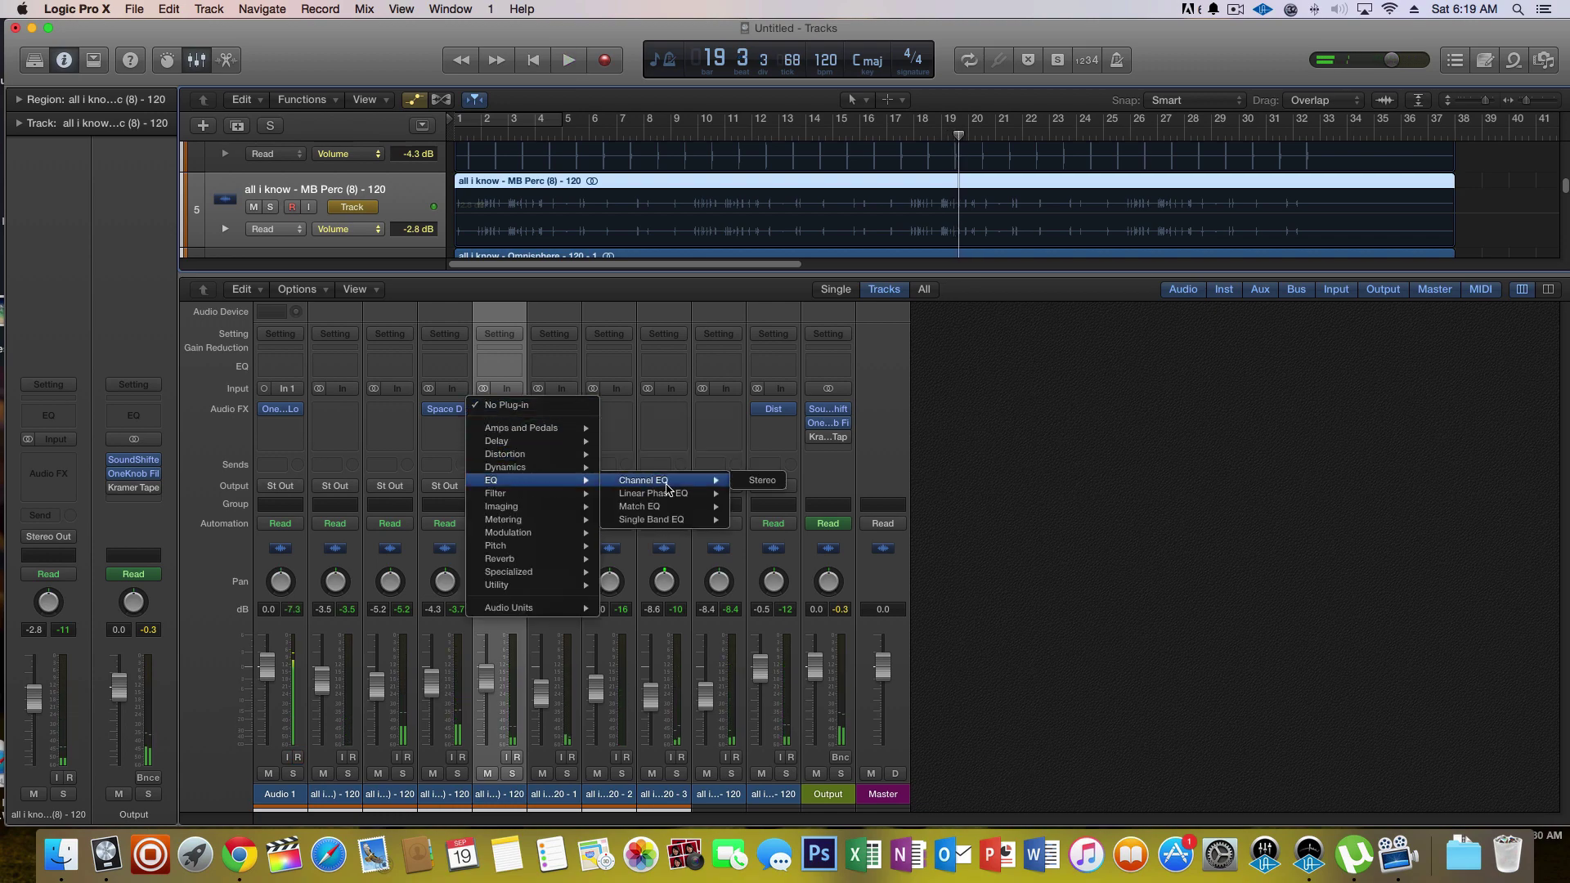
pyautogui.click(748, 483)
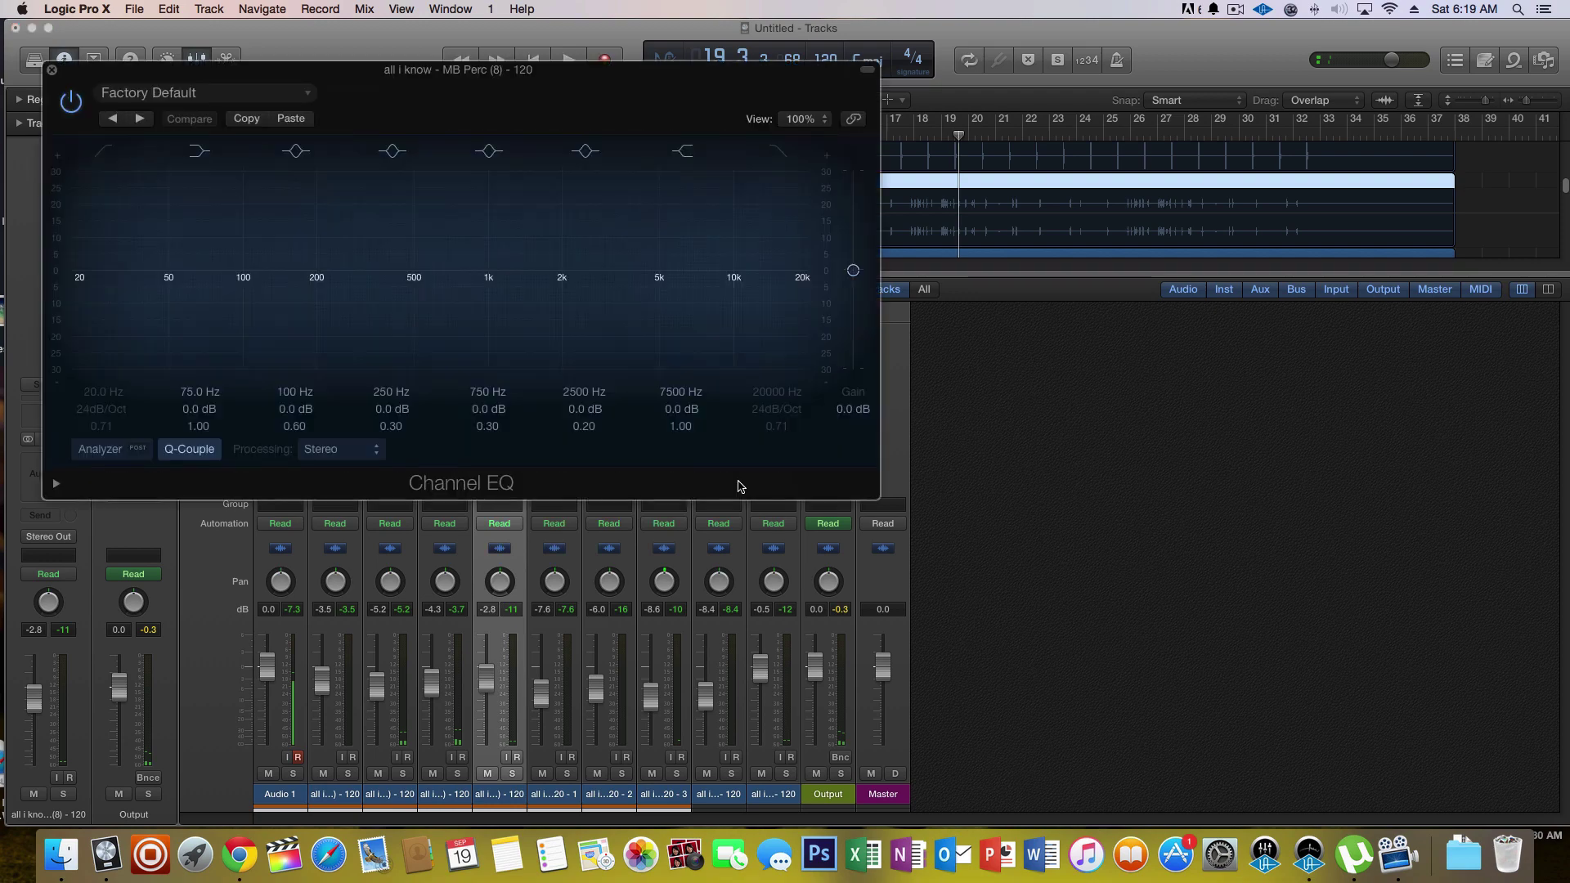
# - Enable the Channel EQ's high-cut band at 11200 Hz with a Q of 0.20, and move its window below the tracks
pyautogui.click(776, 162)
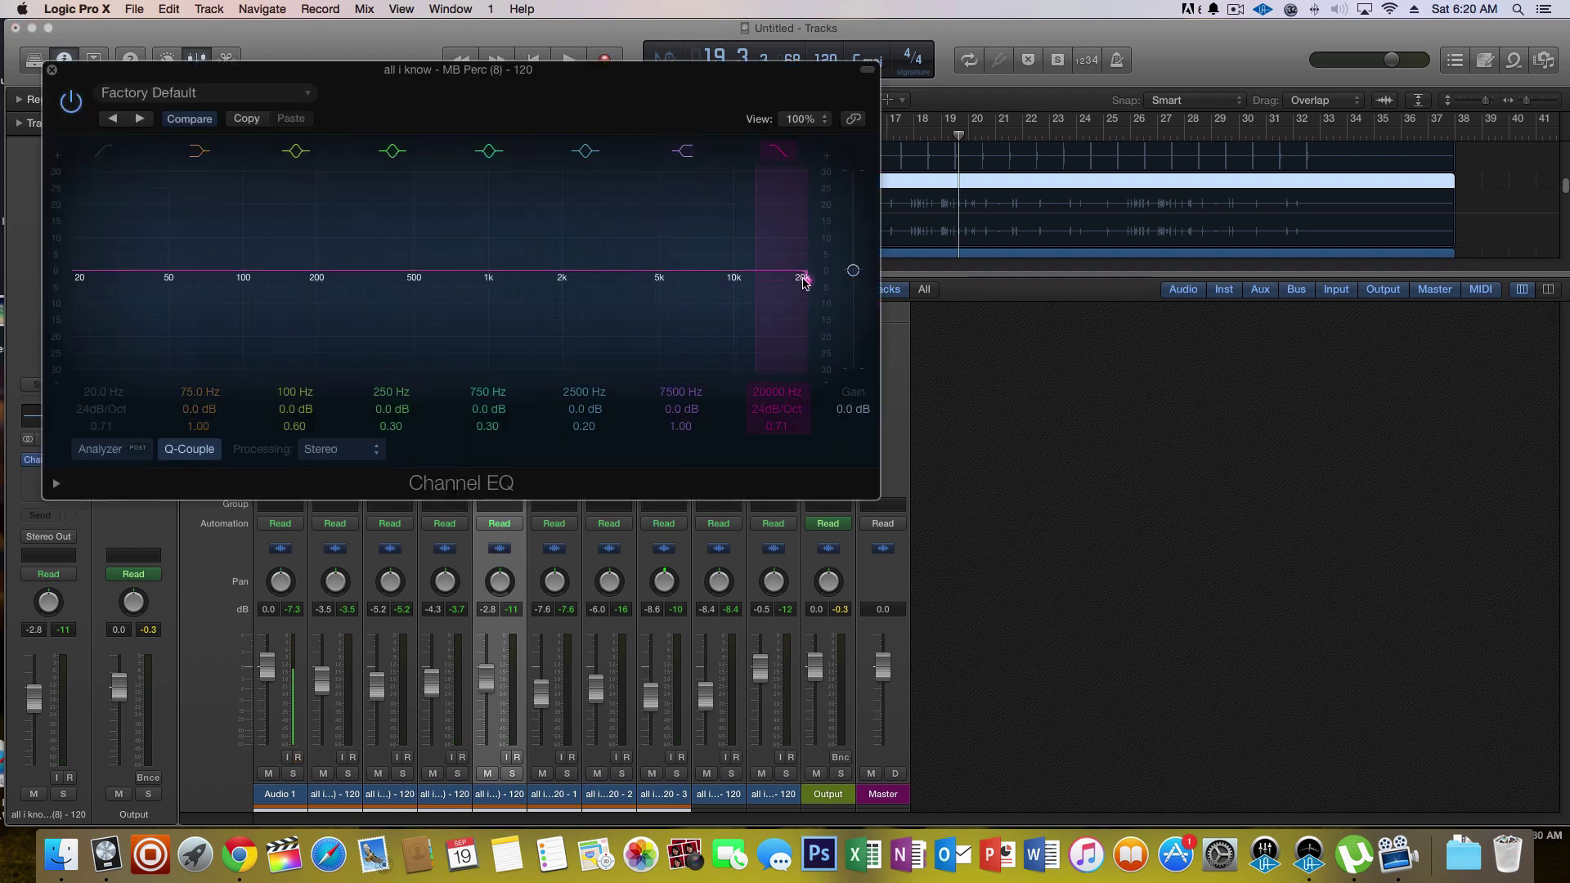
pyautogui.moveTo(802, 273); pyautogui.dragTo(736, 318)
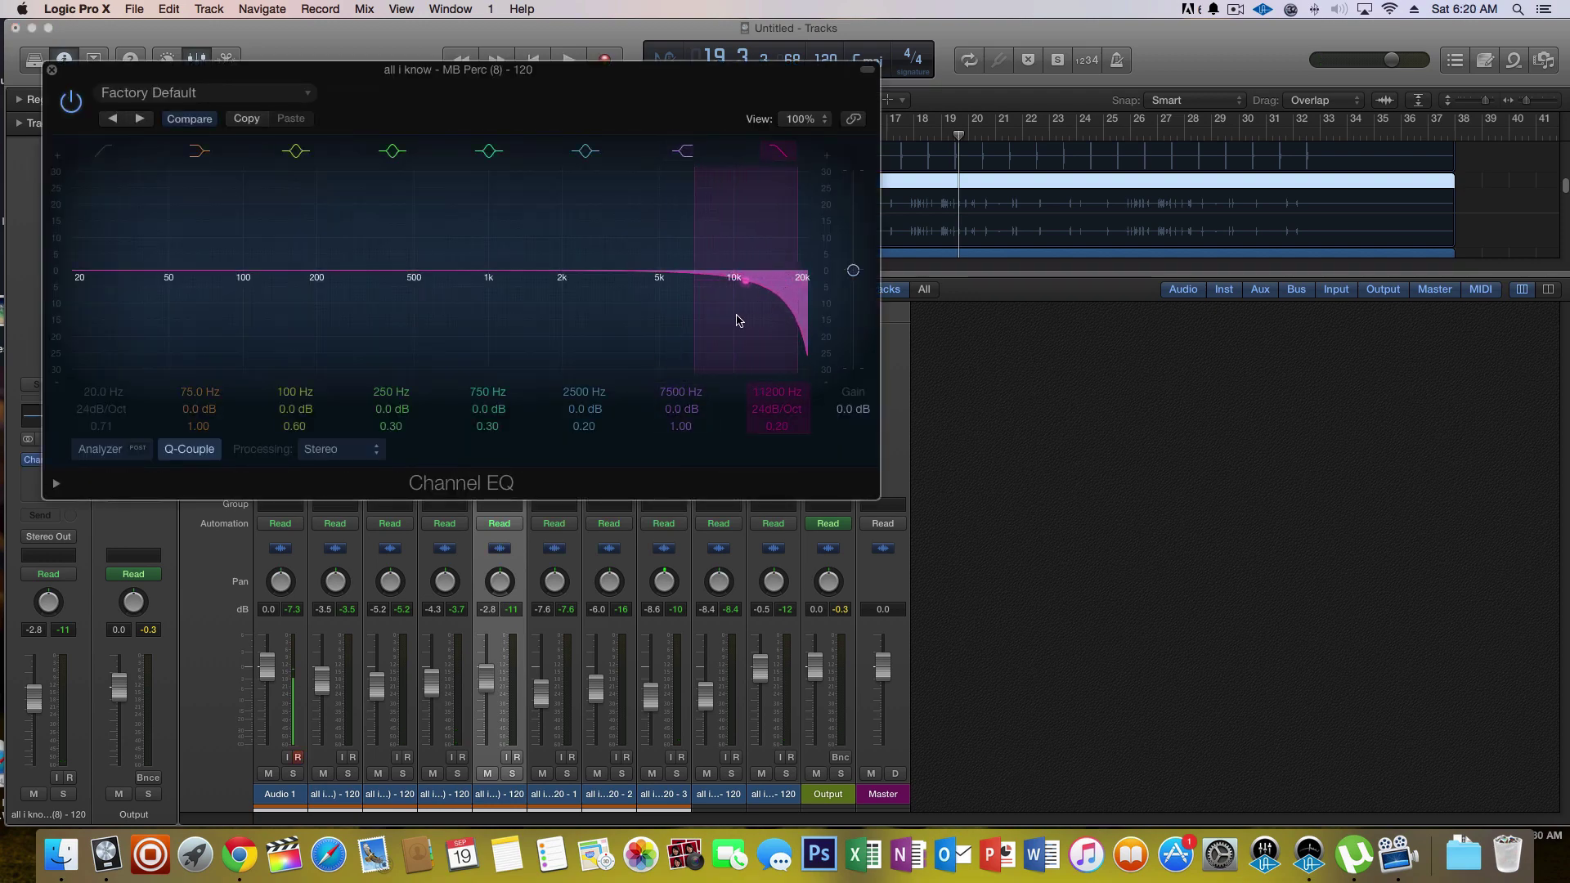
pyautogui.moveTo(601, 77); pyautogui.dragTo(567, 290)
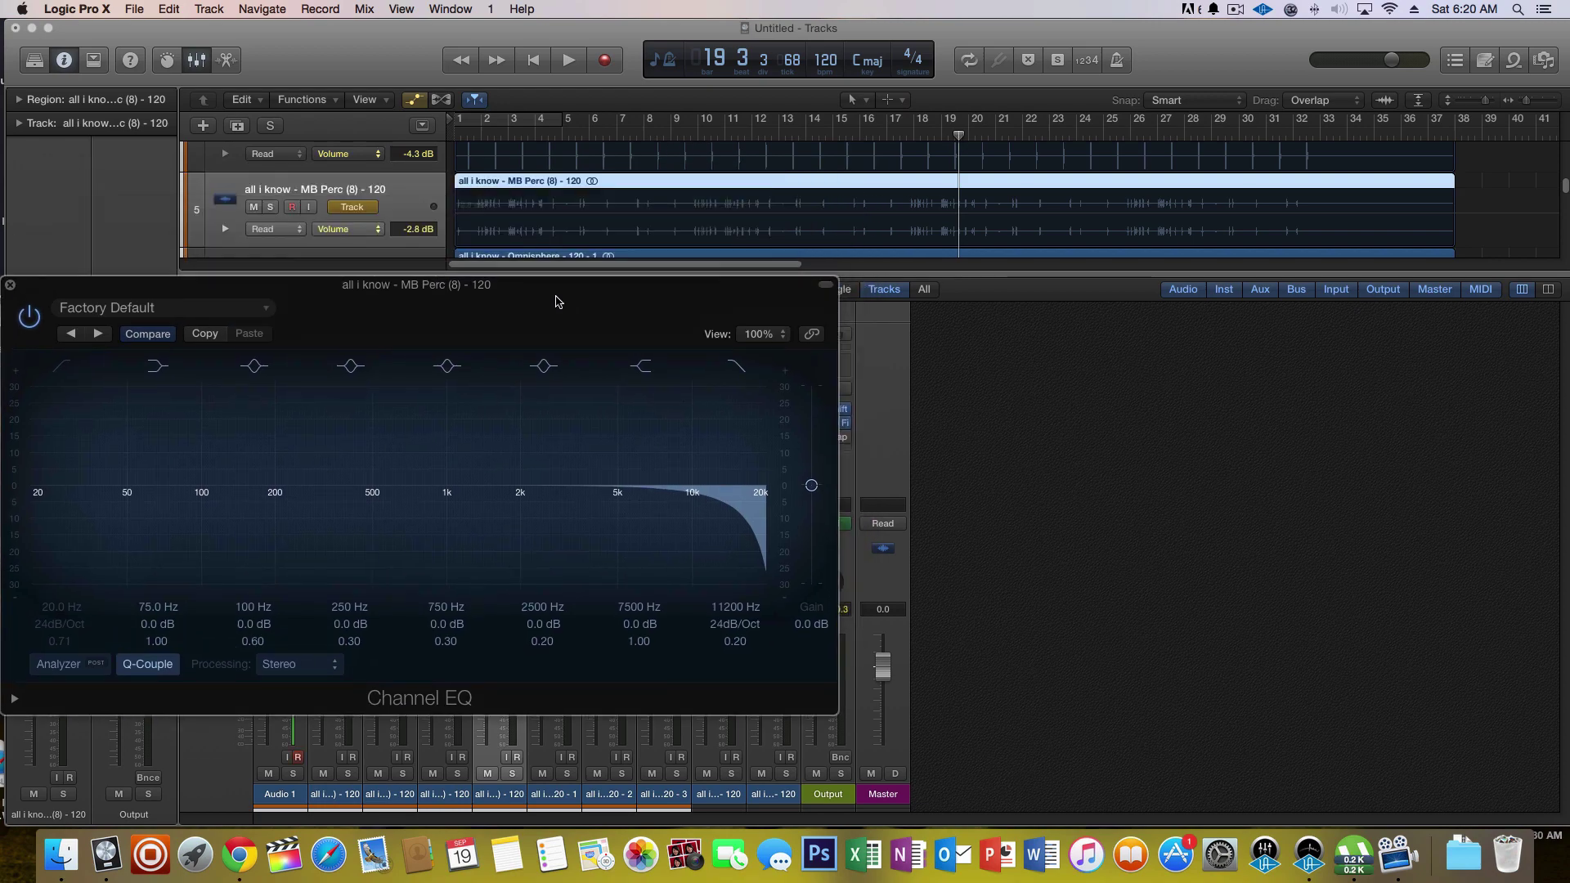
# - While playing from about bar 1, set the Channel EQ's overall gain to +3.0 dB and its high cut to 15200 Hz with a Q of 0.71
pyautogui.click(480, 148)
pyautogui.click(479, 135)
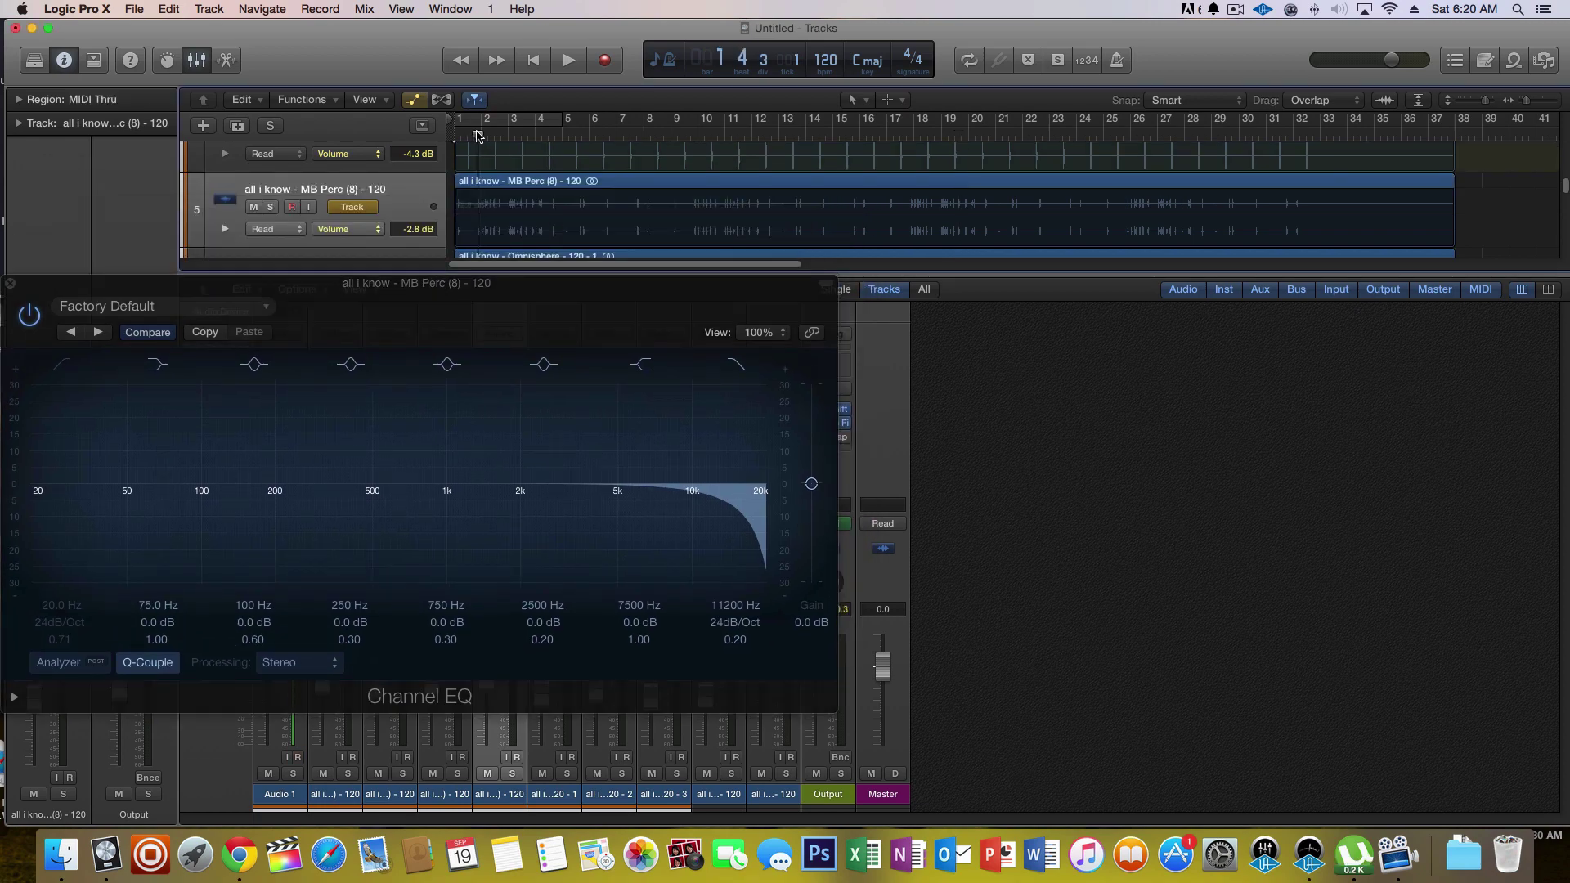
pyautogui.press('space')
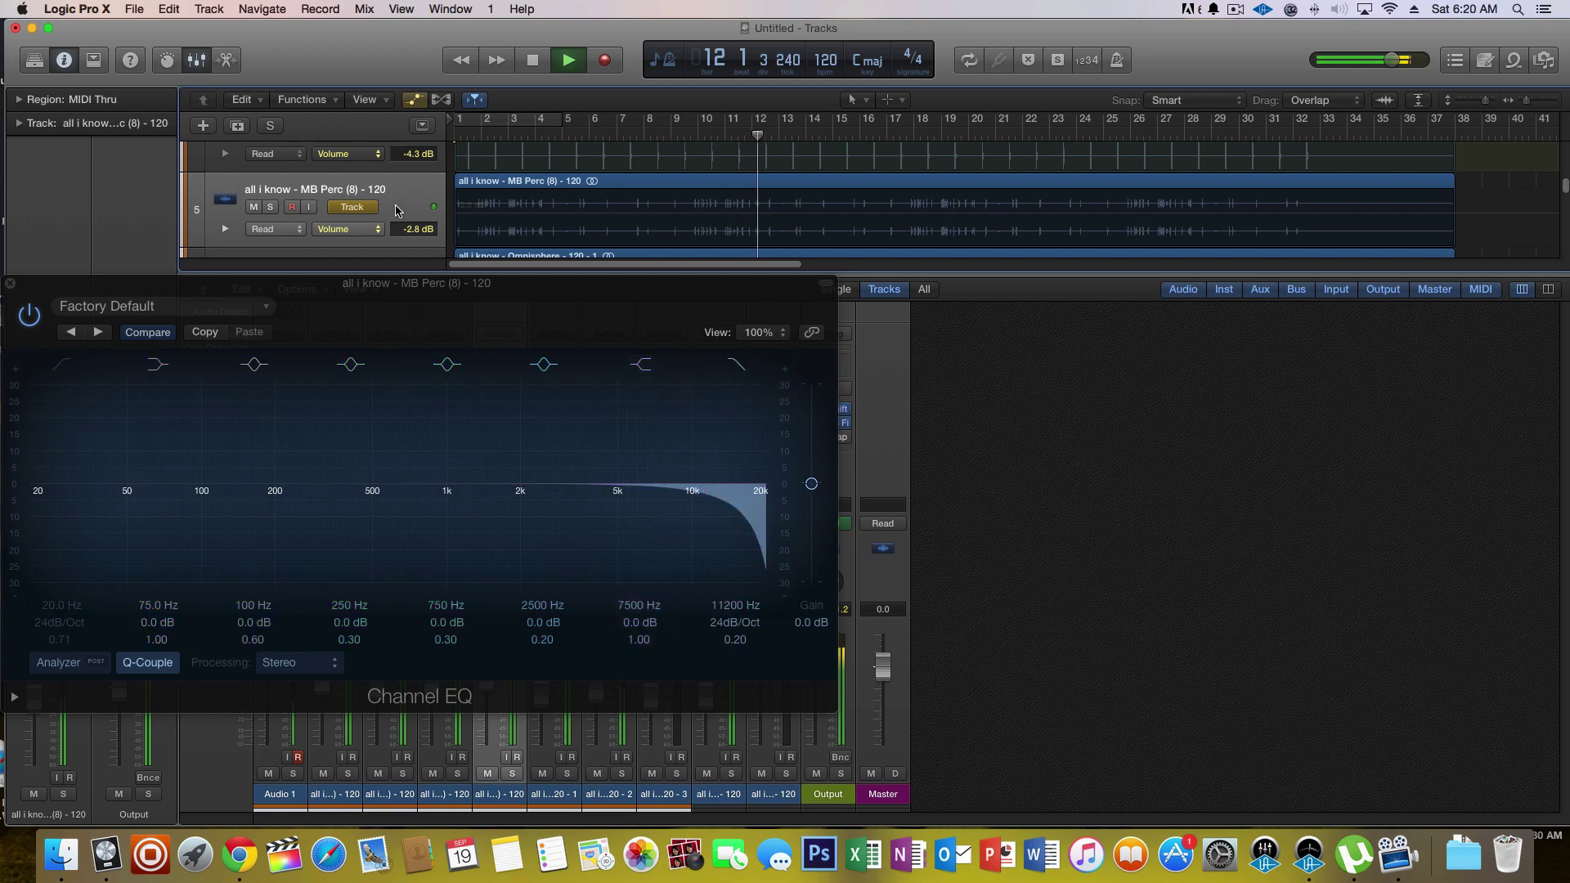
pyautogui.moveTo(703, 494); pyautogui.dragTo(534, 466)
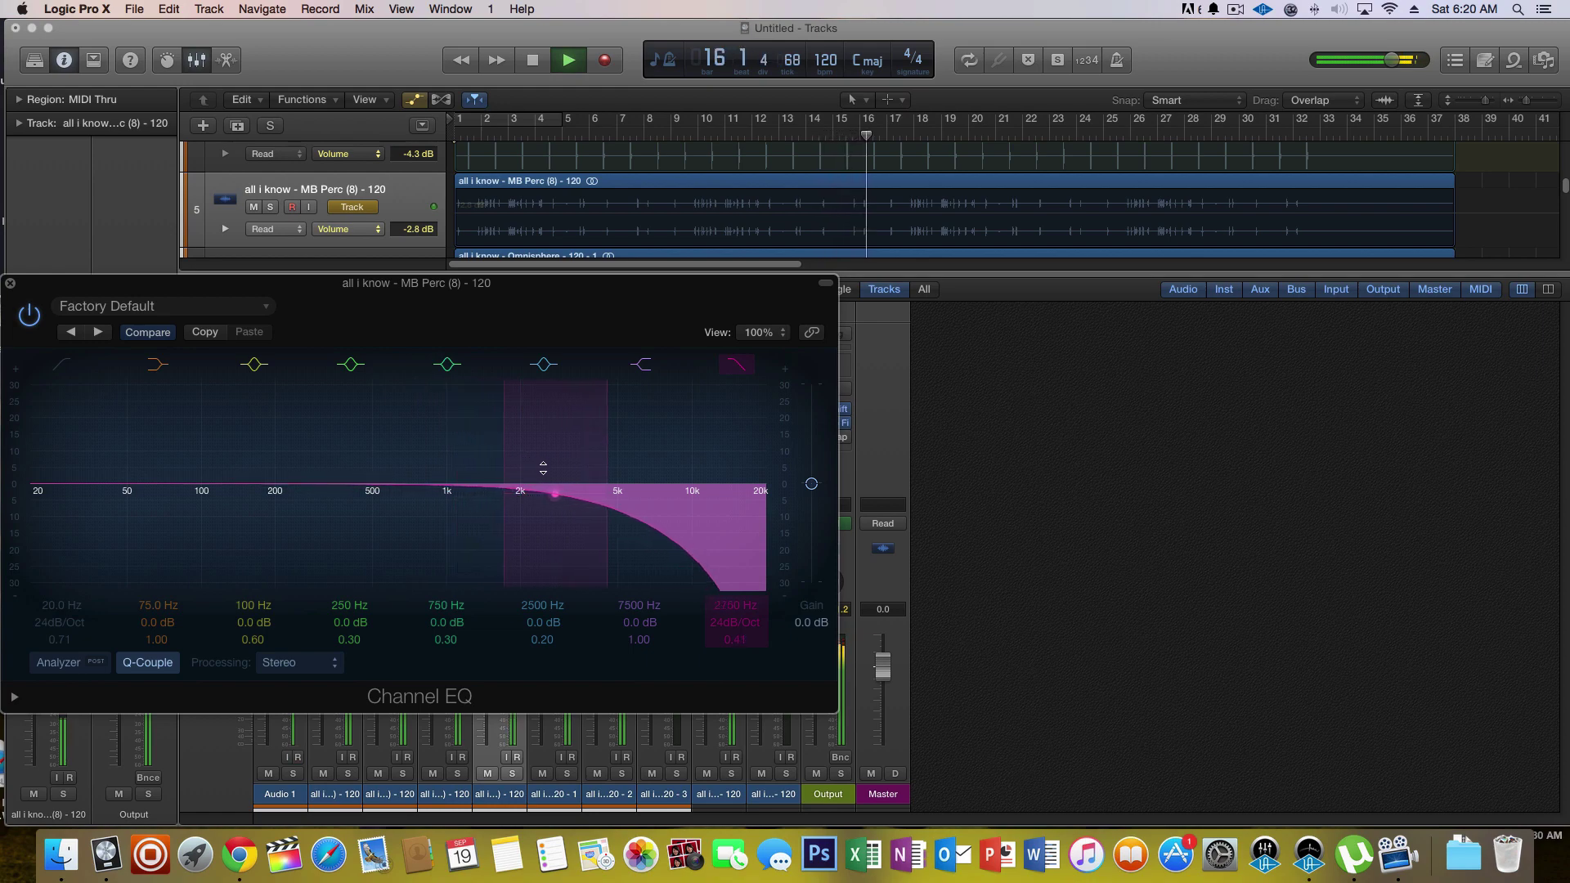
pyautogui.moveTo(543, 468); pyautogui.dragTo(606, 464)
pyautogui.moveTo(811, 485)
pyautogui.mouseDown()
pyautogui.moveTo(828, 418)
pyautogui.moveTo(825, 478)
pyautogui.mouseUp()
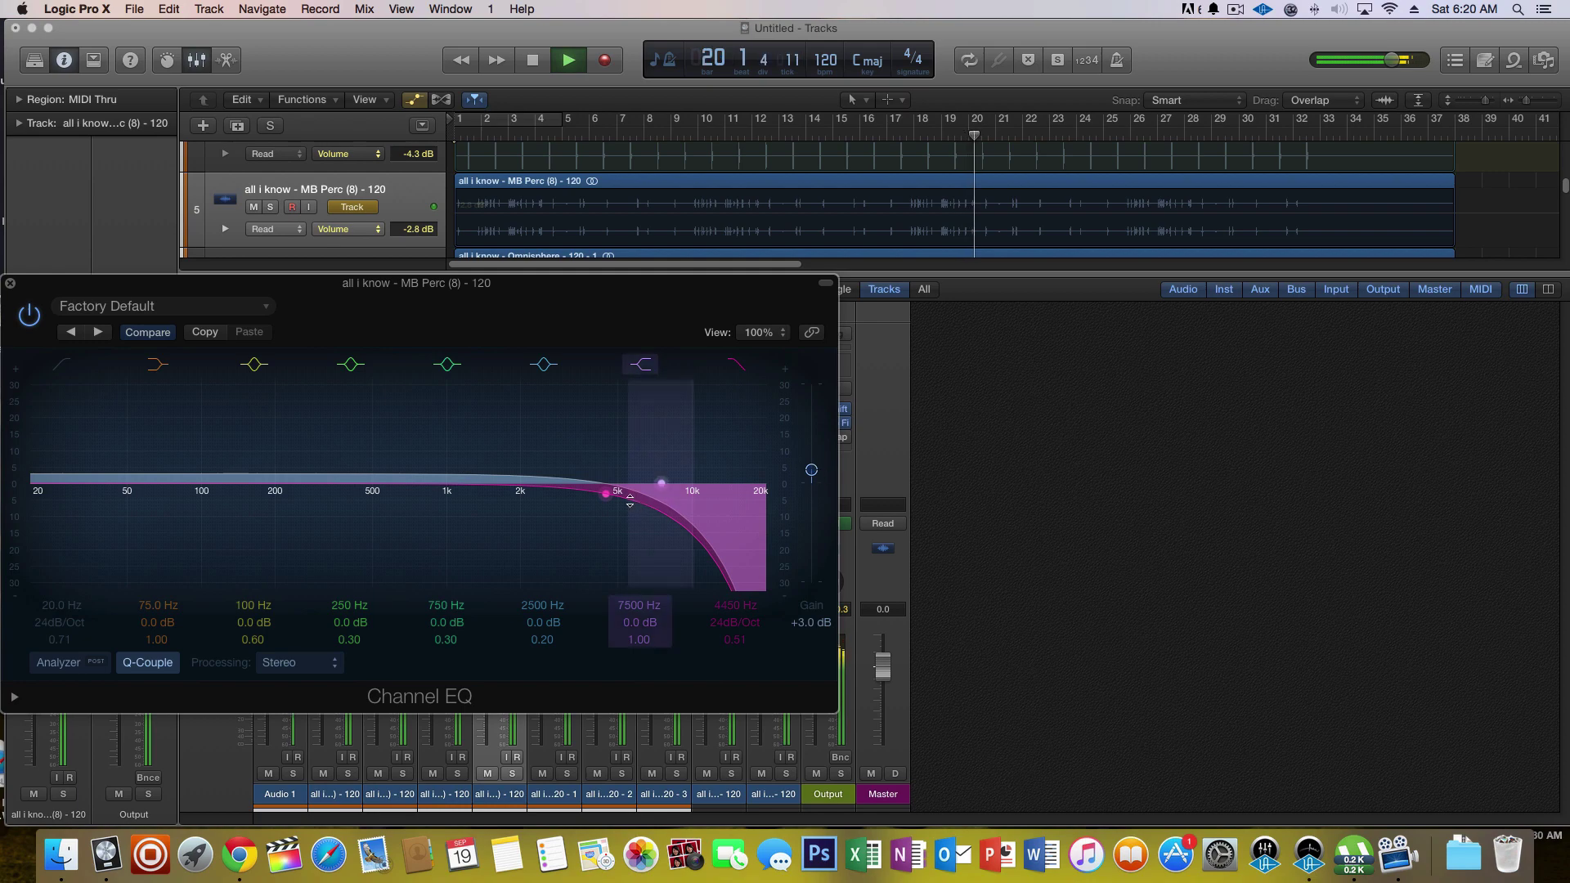
pyautogui.moveTo(607, 504); pyautogui.dragTo(746, 491)
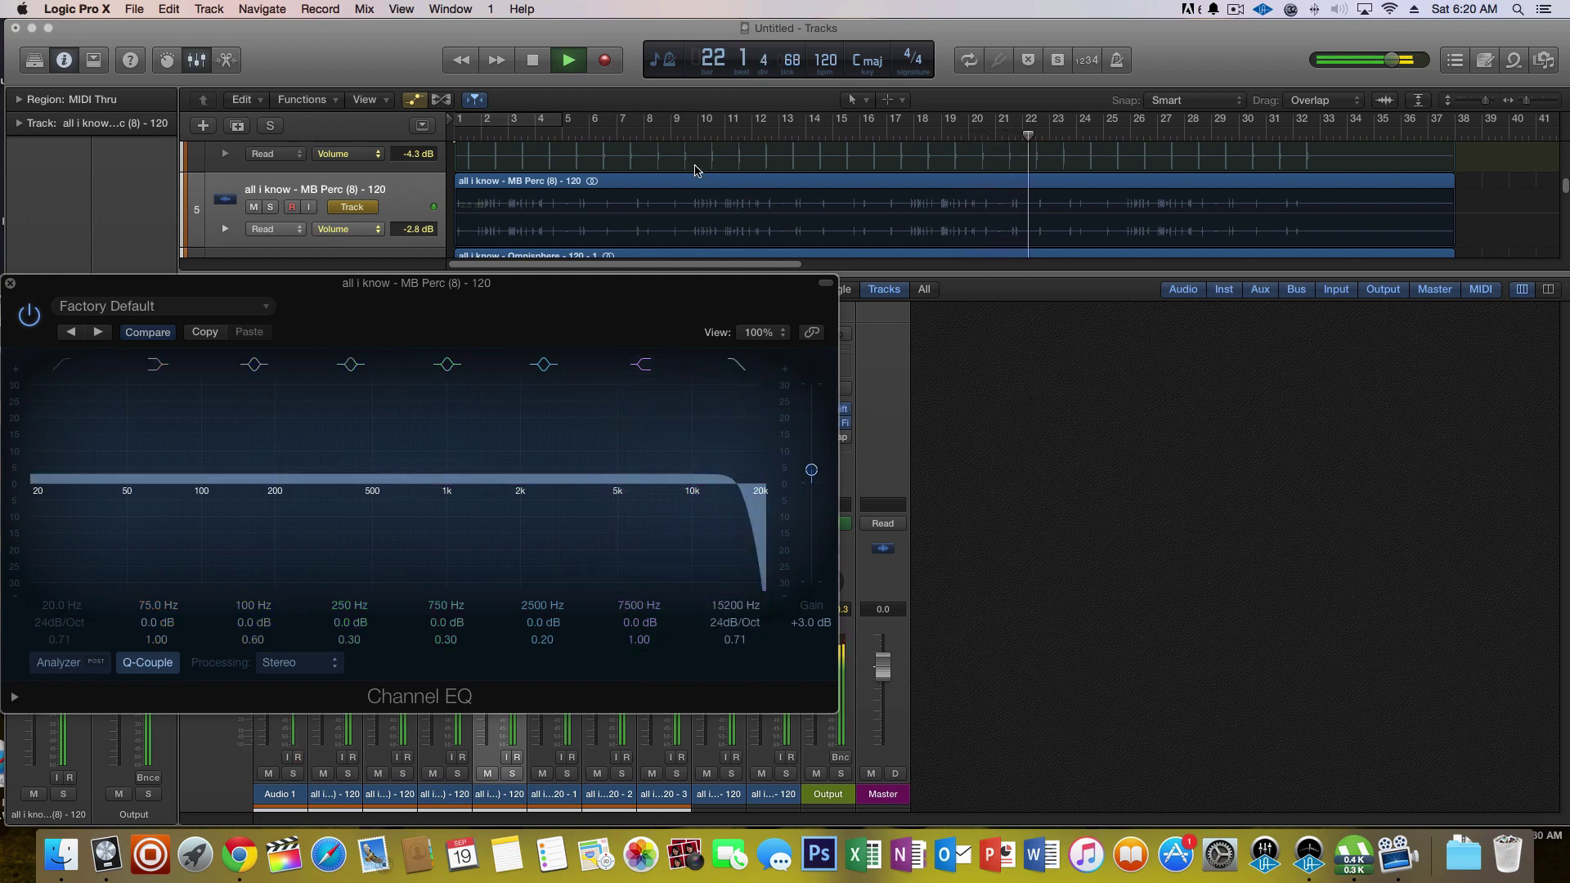
# - Resume playback from about bar 10 and close the Channel EQ on MB Perc (8)
pyautogui.click(691, 136)
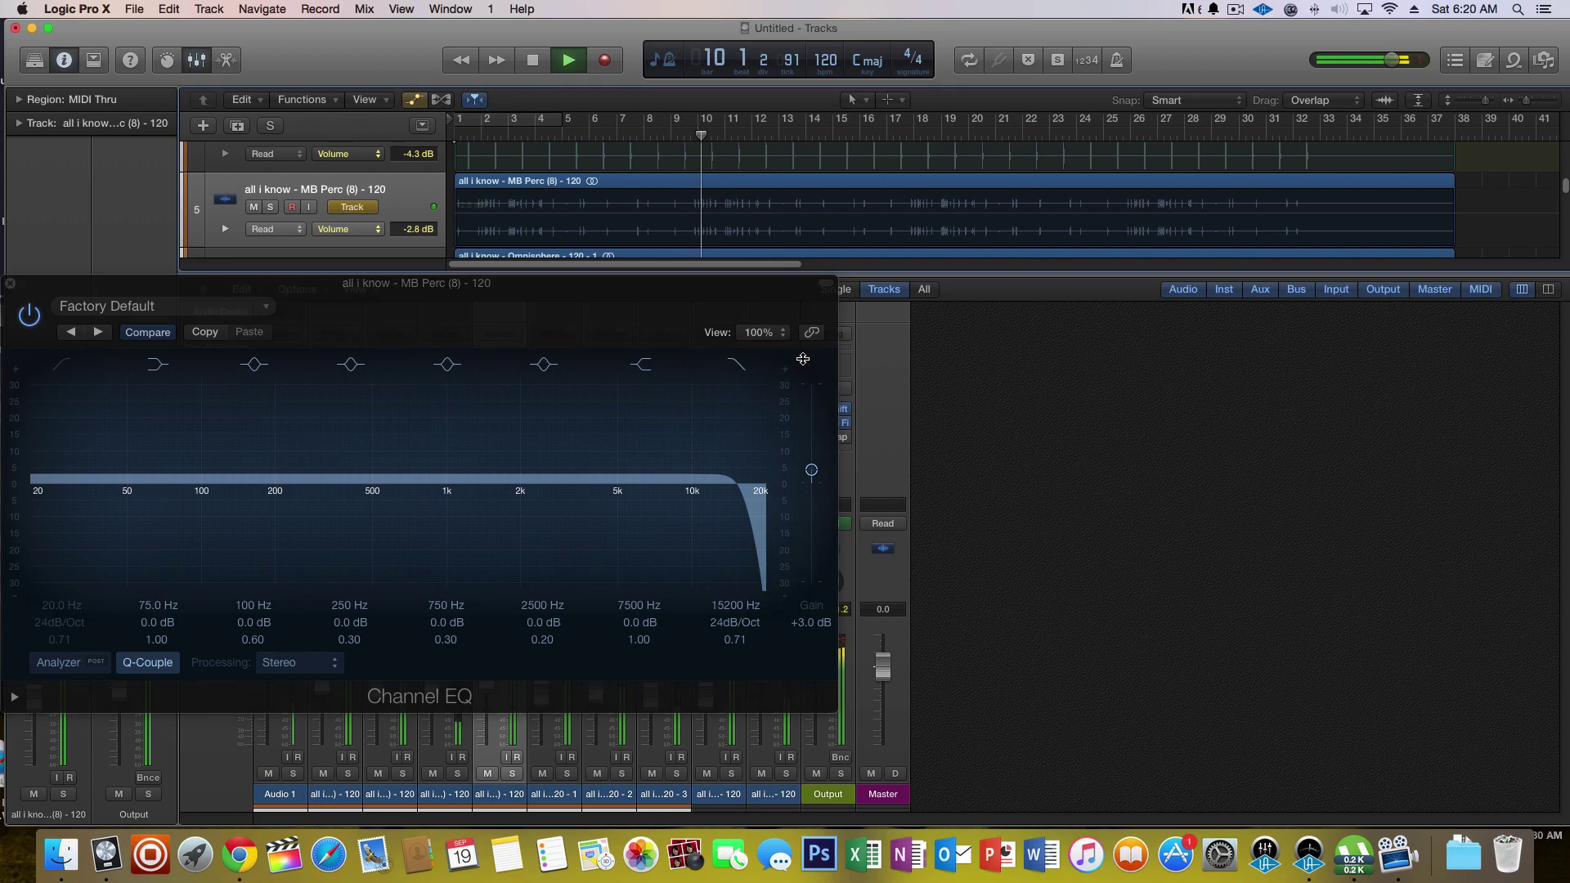
pyautogui.click(10, 286)
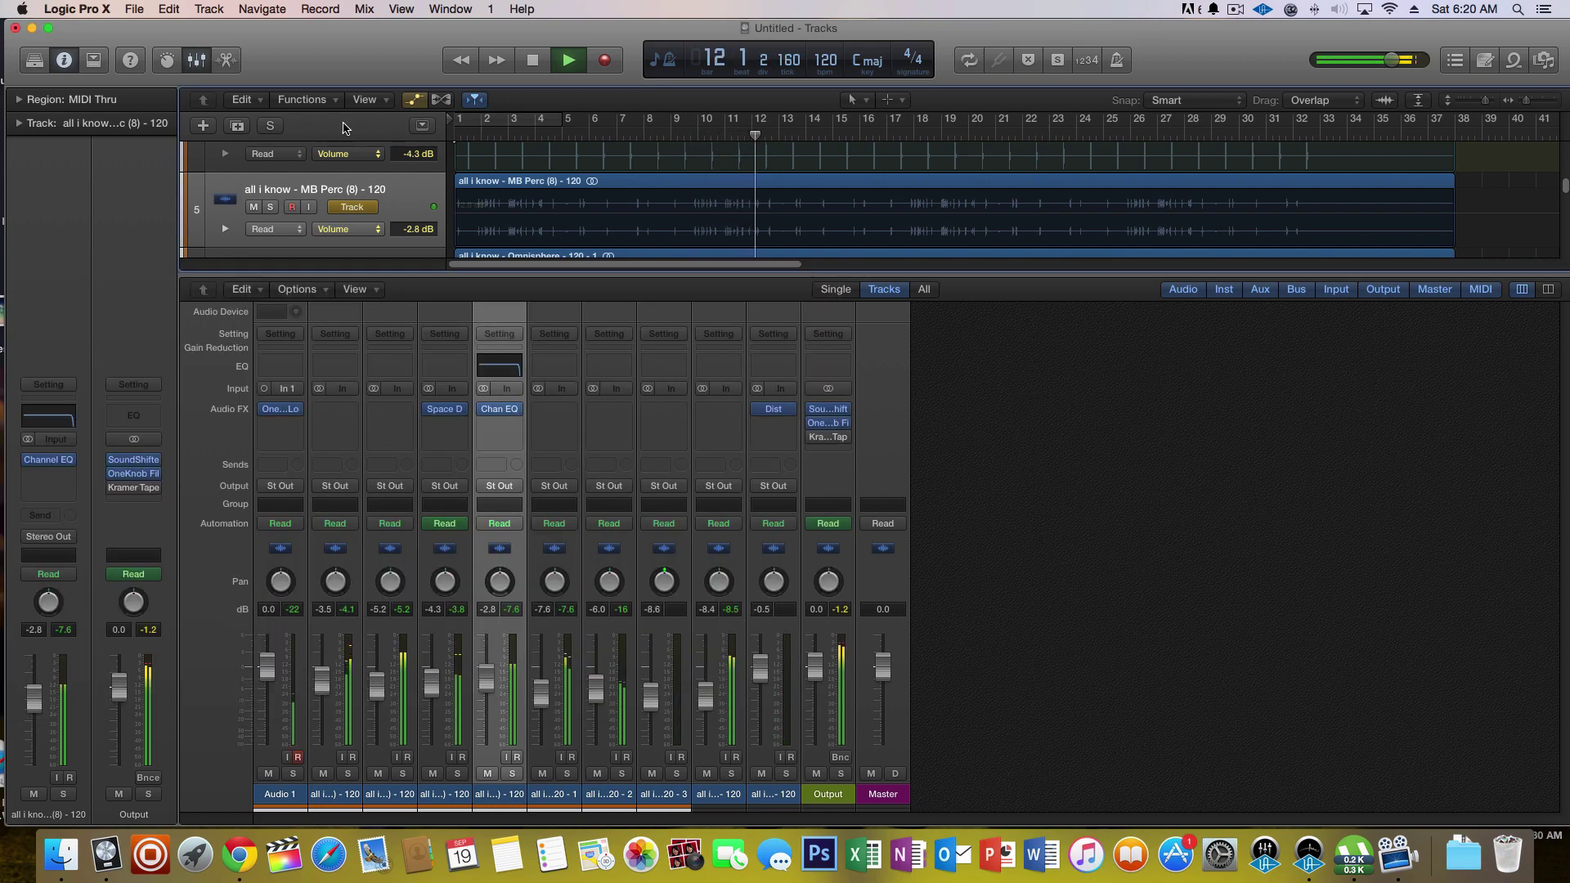
# - Lower Space Designer's dry output on the MB Perc (7) track to about -4.2 dB and close the plug-in
pyautogui.click(322, 167)
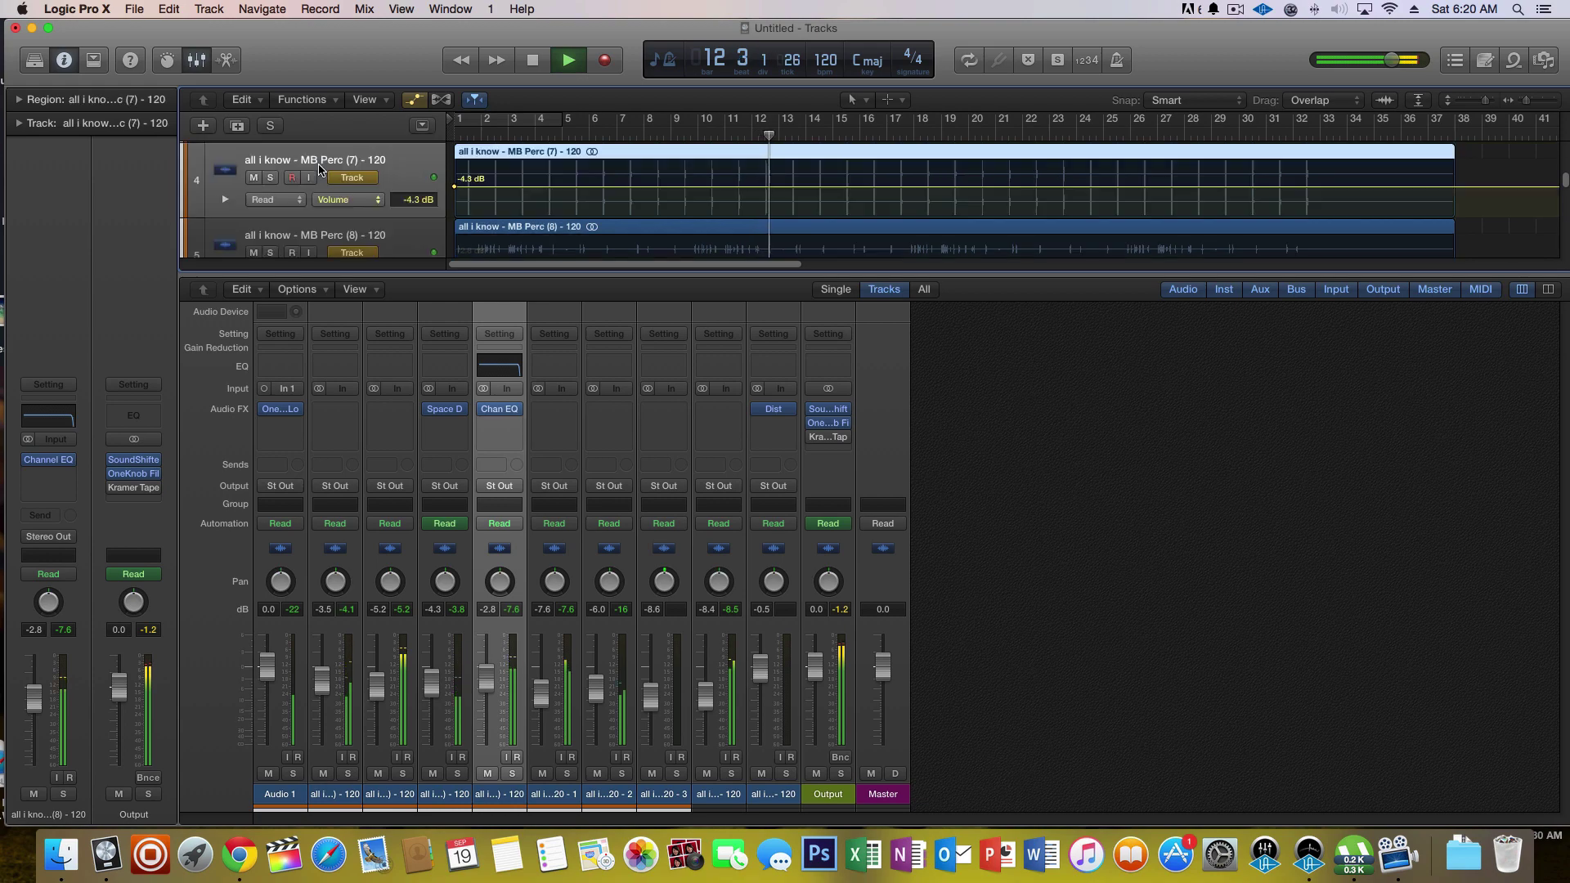
pyautogui.click(446, 409)
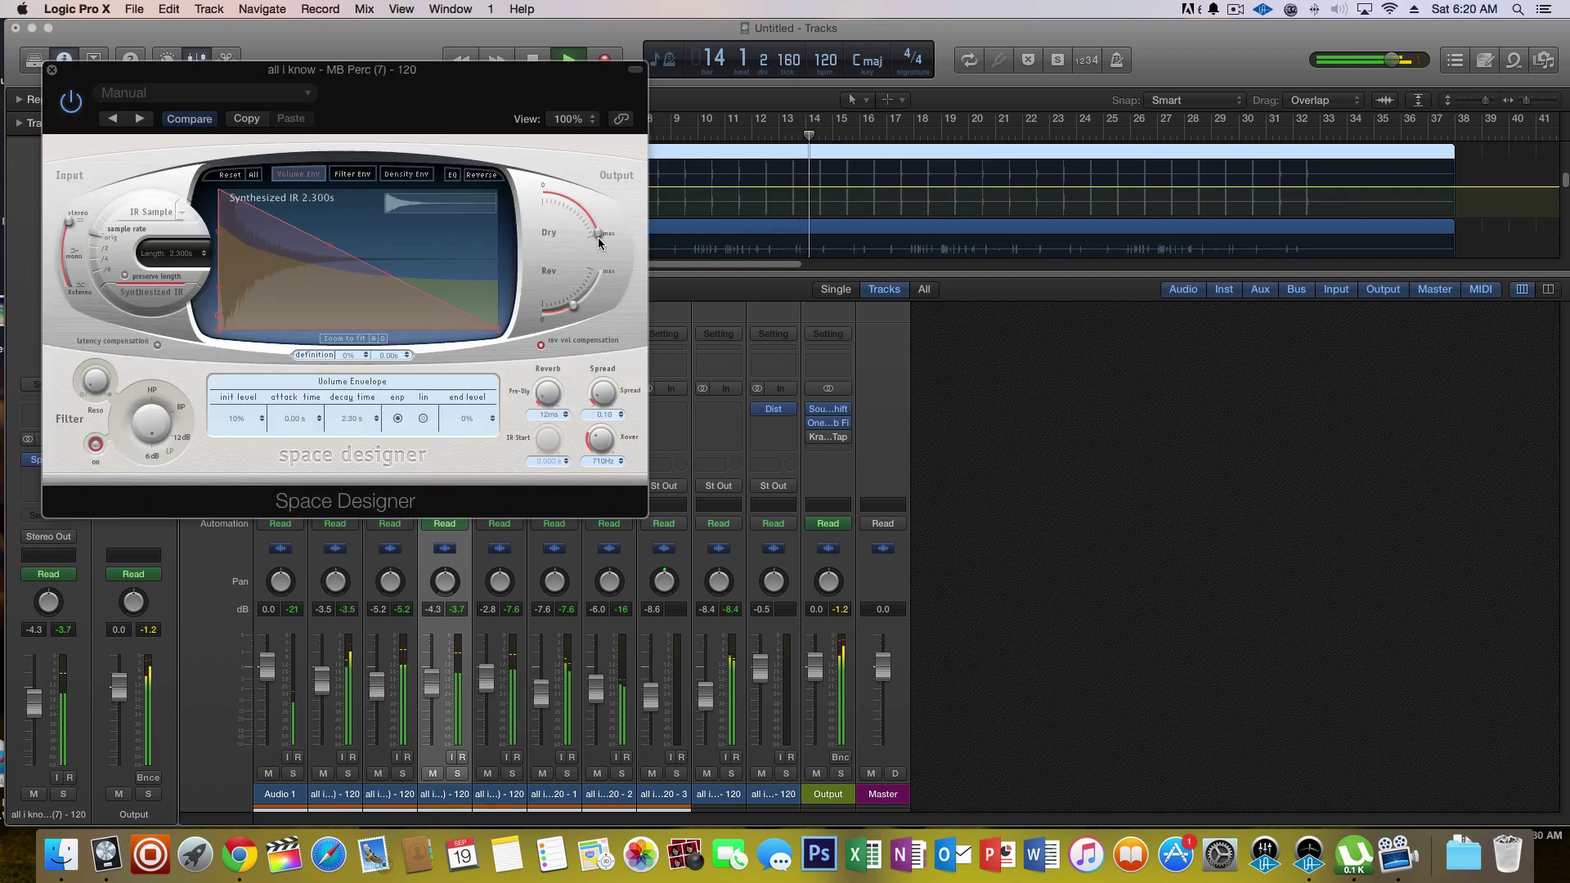
pyautogui.moveTo(600, 238); pyautogui.dragTo(601, 223)
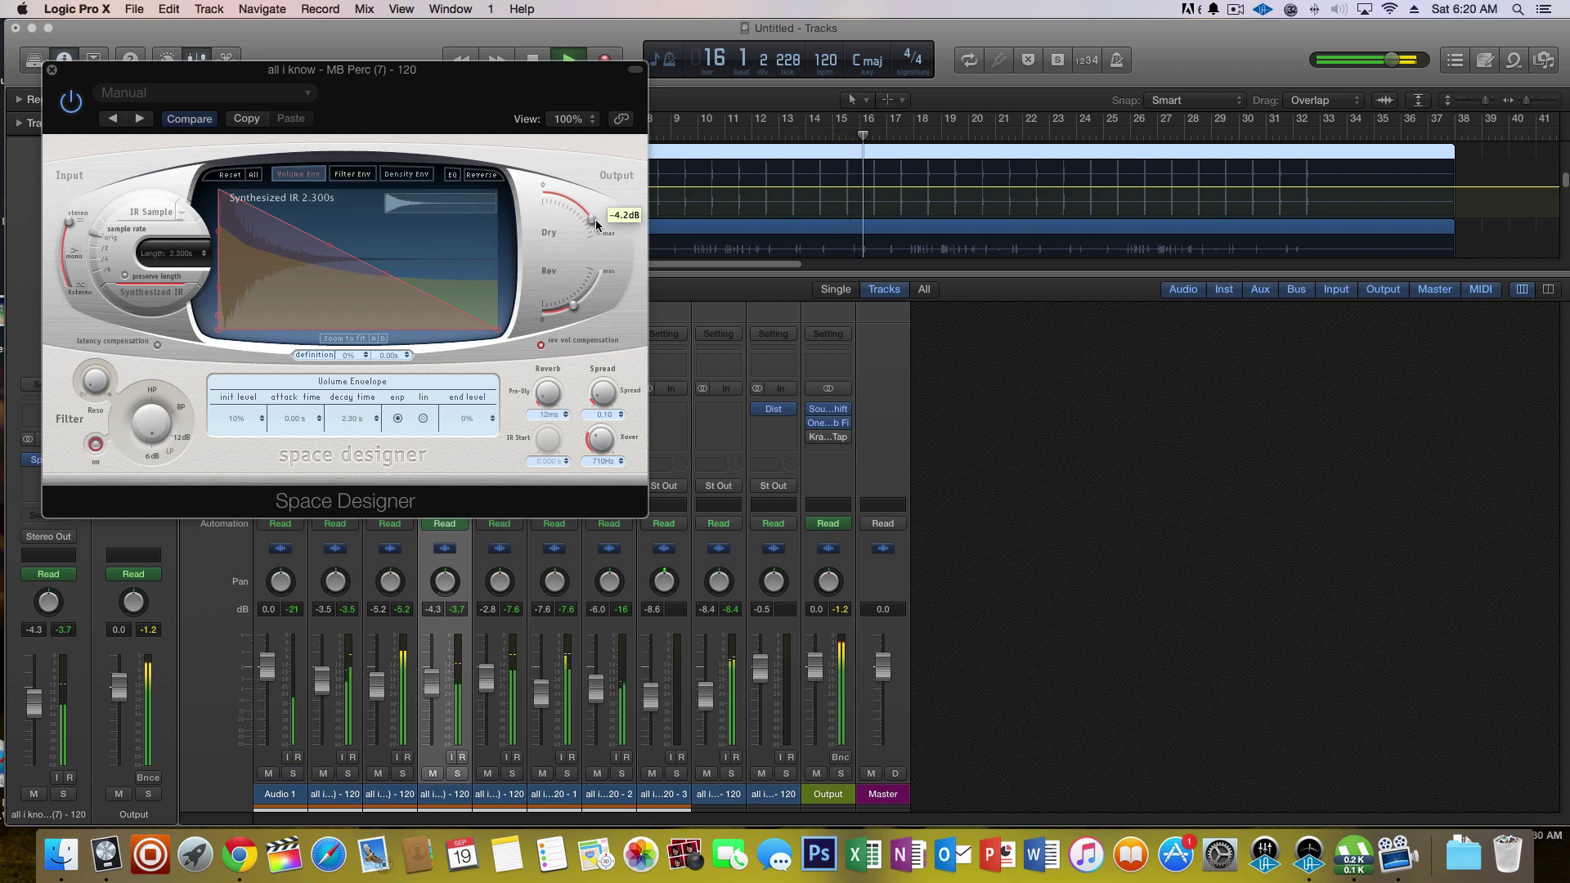
pyautogui.click(51, 75)
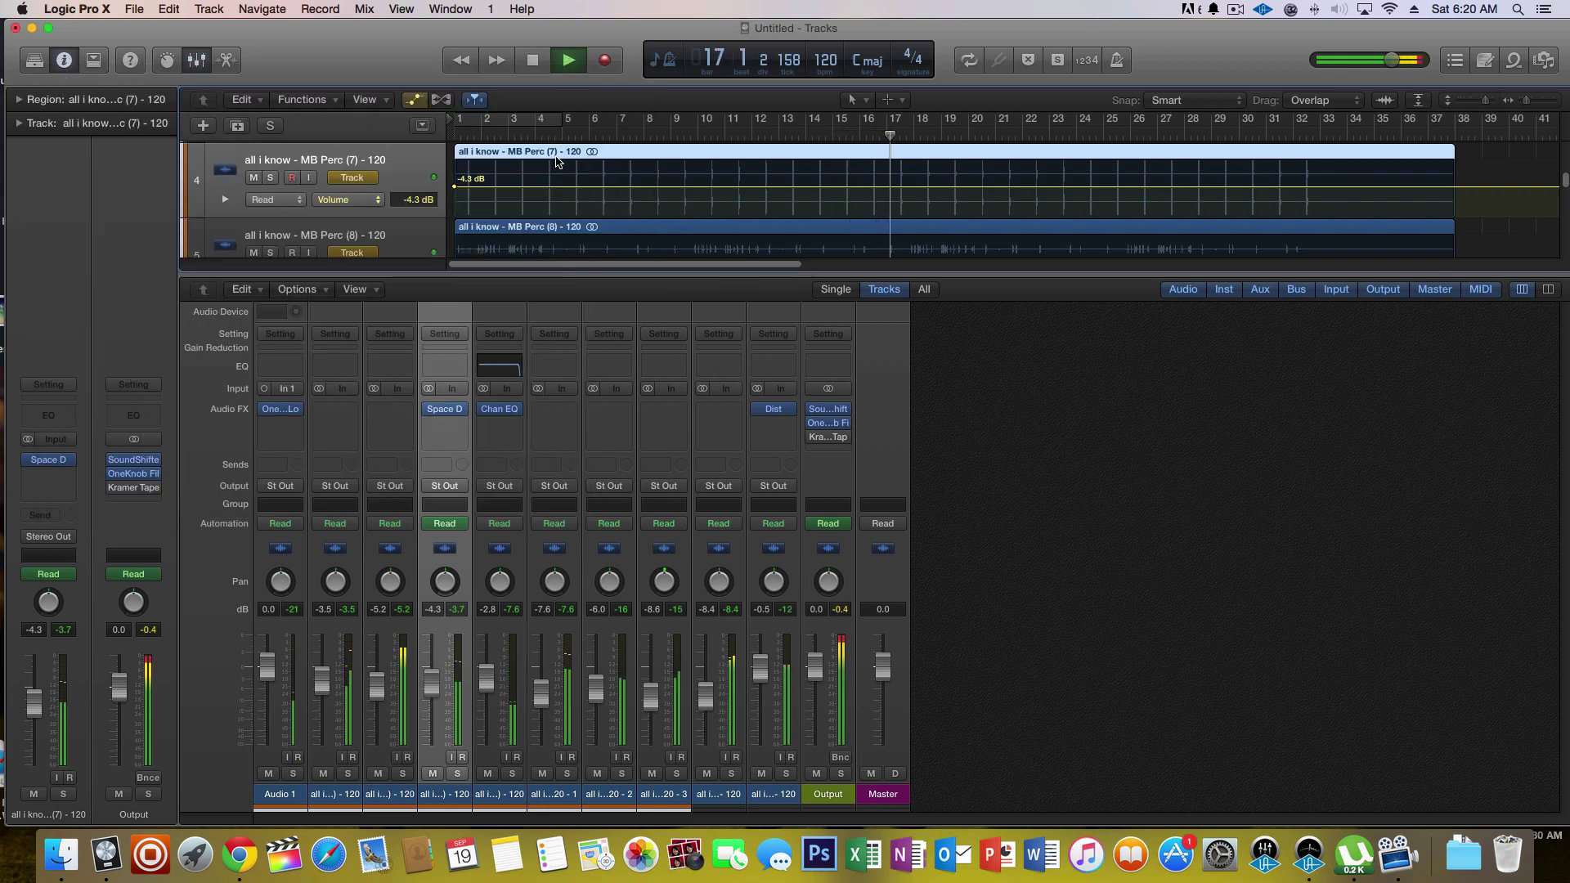
# - Review the percussion, Omnisphere and kick tracks while the full mix plays to decide which one needs processing
pyautogui.scroll(-3, 607, 200)
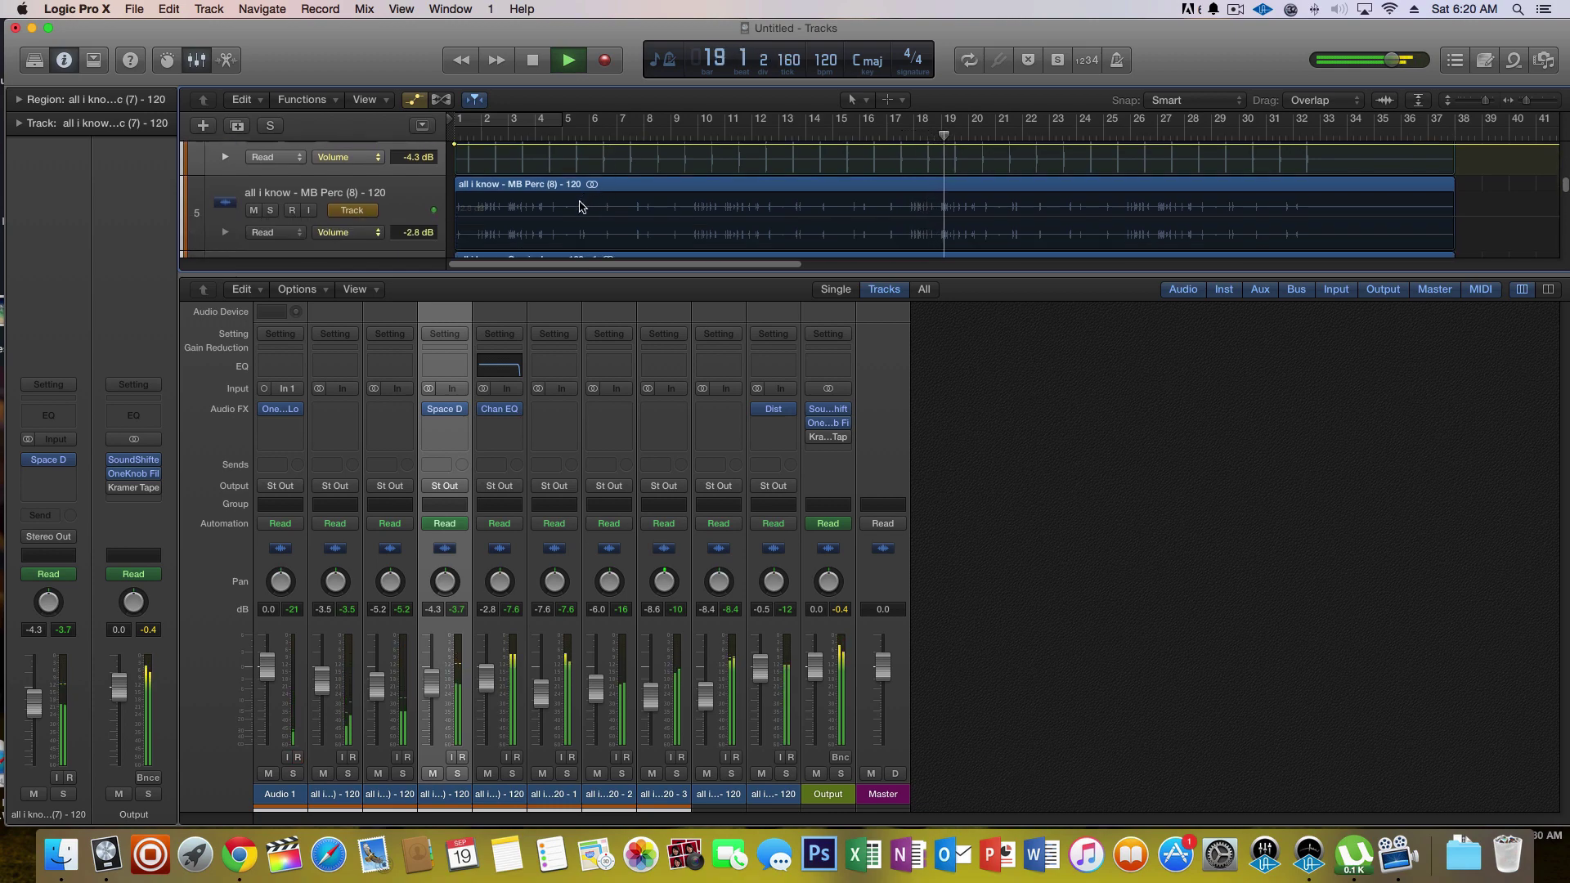
pyautogui.scroll(-4, 530, 219)
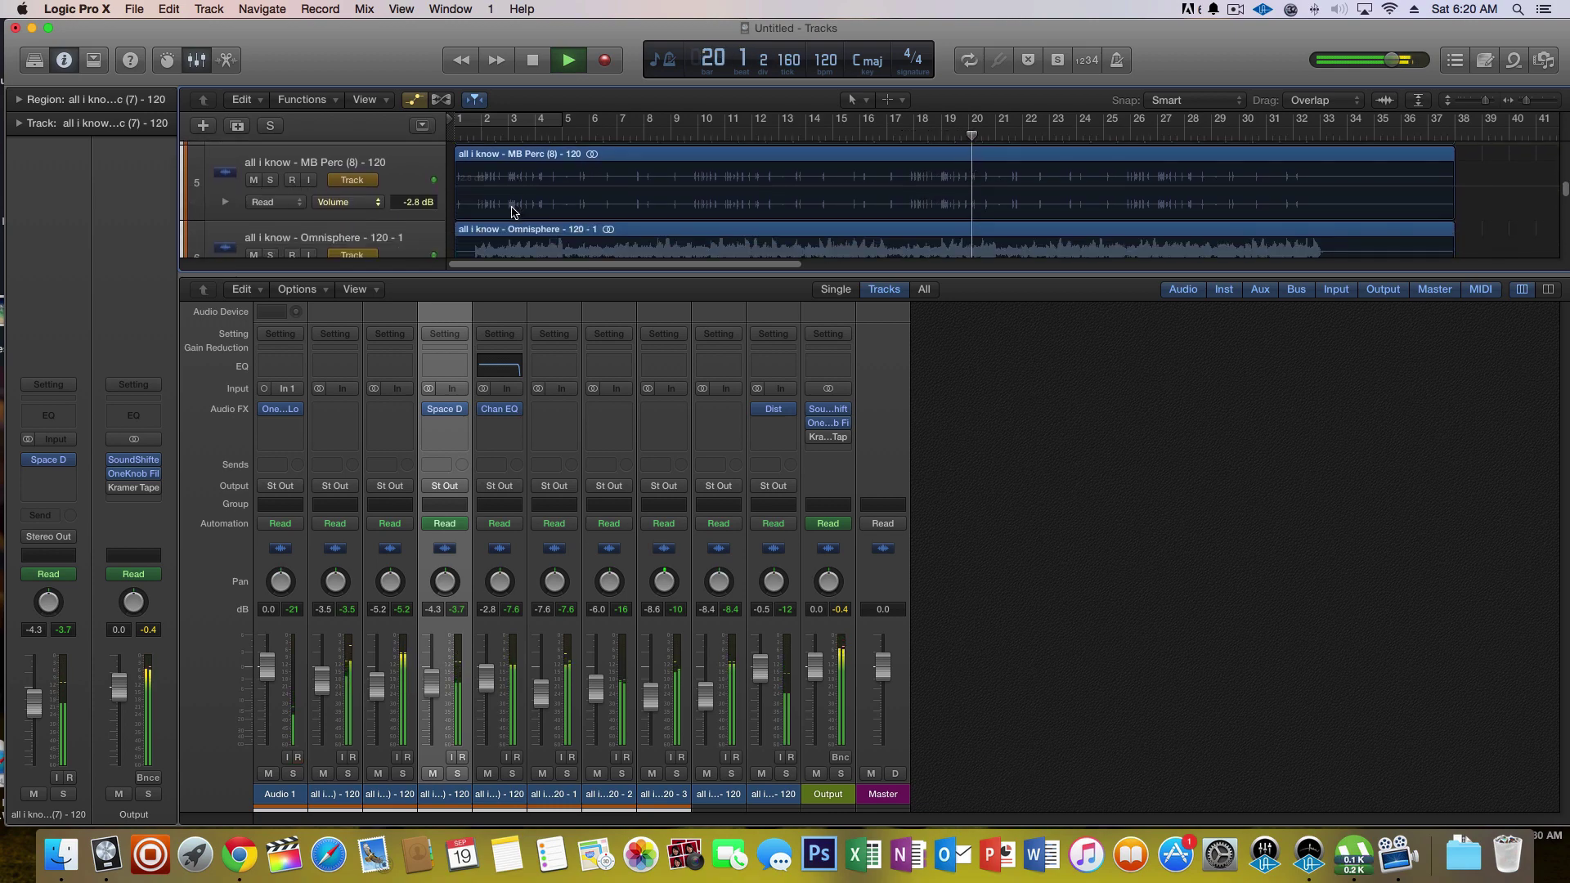
pyautogui.scroll(-1, 456, 216)
pyautogui.click(456, 216)
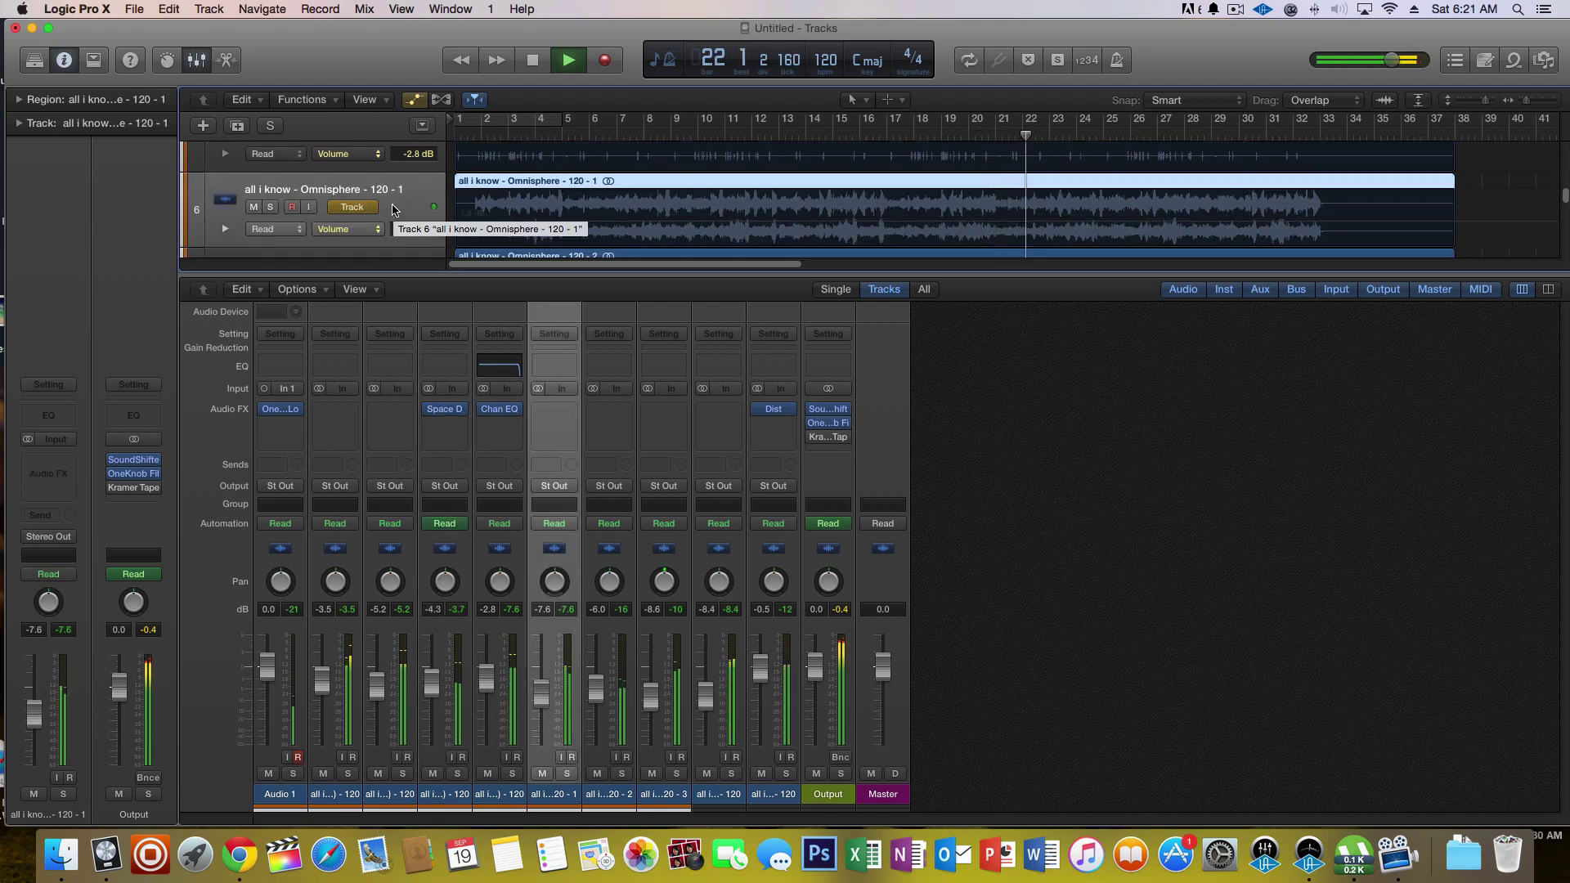
pyautogui.scroll(10, 396, 208)
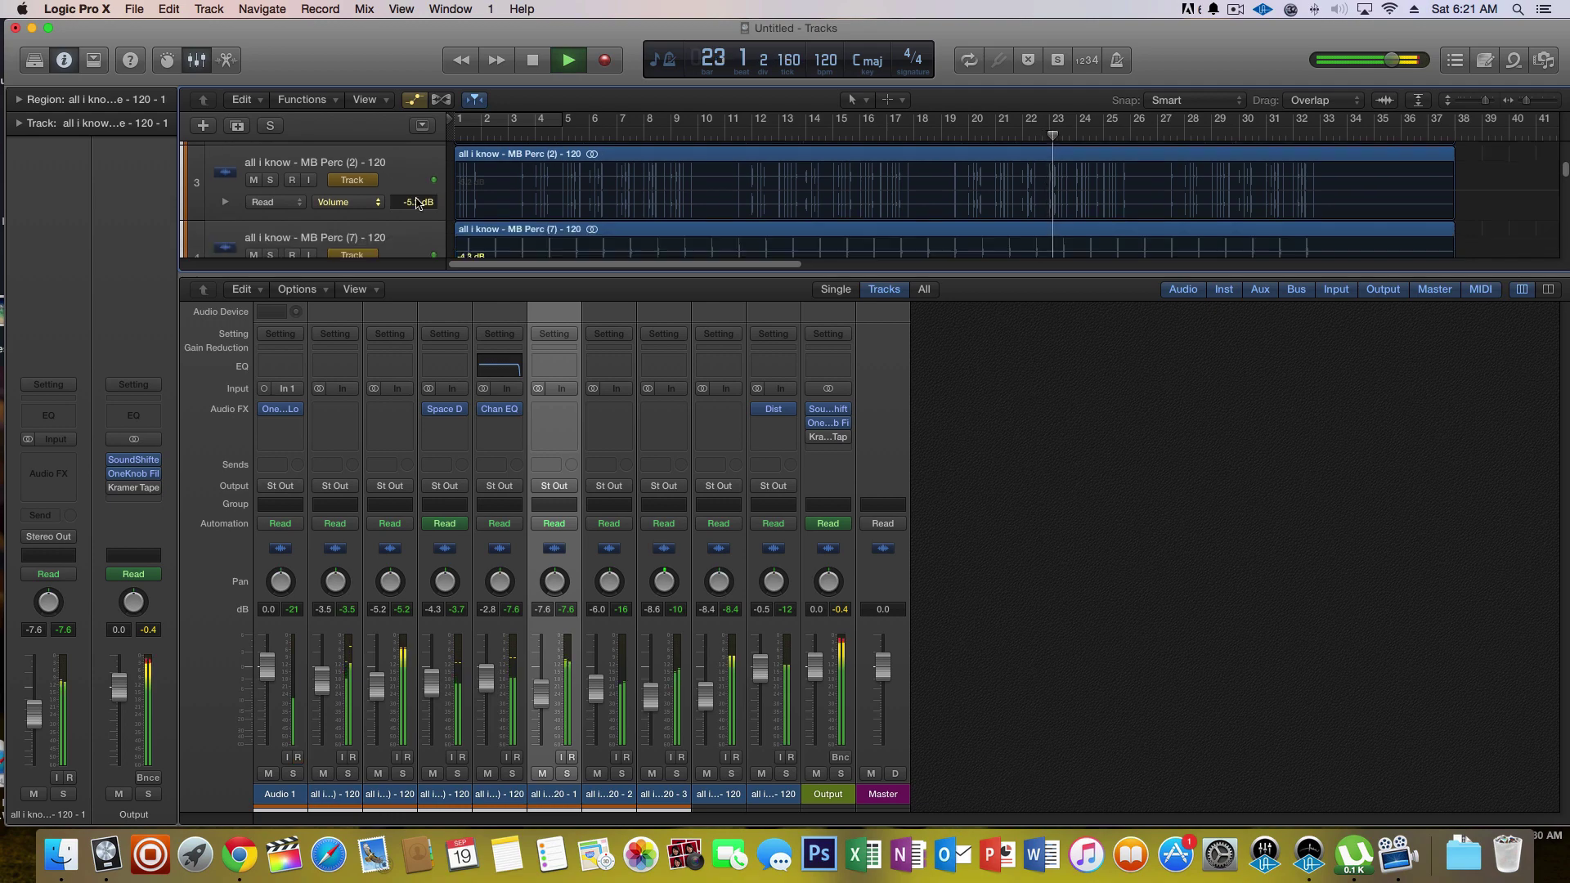
pyautogui.scroll(-5, 416, 203)
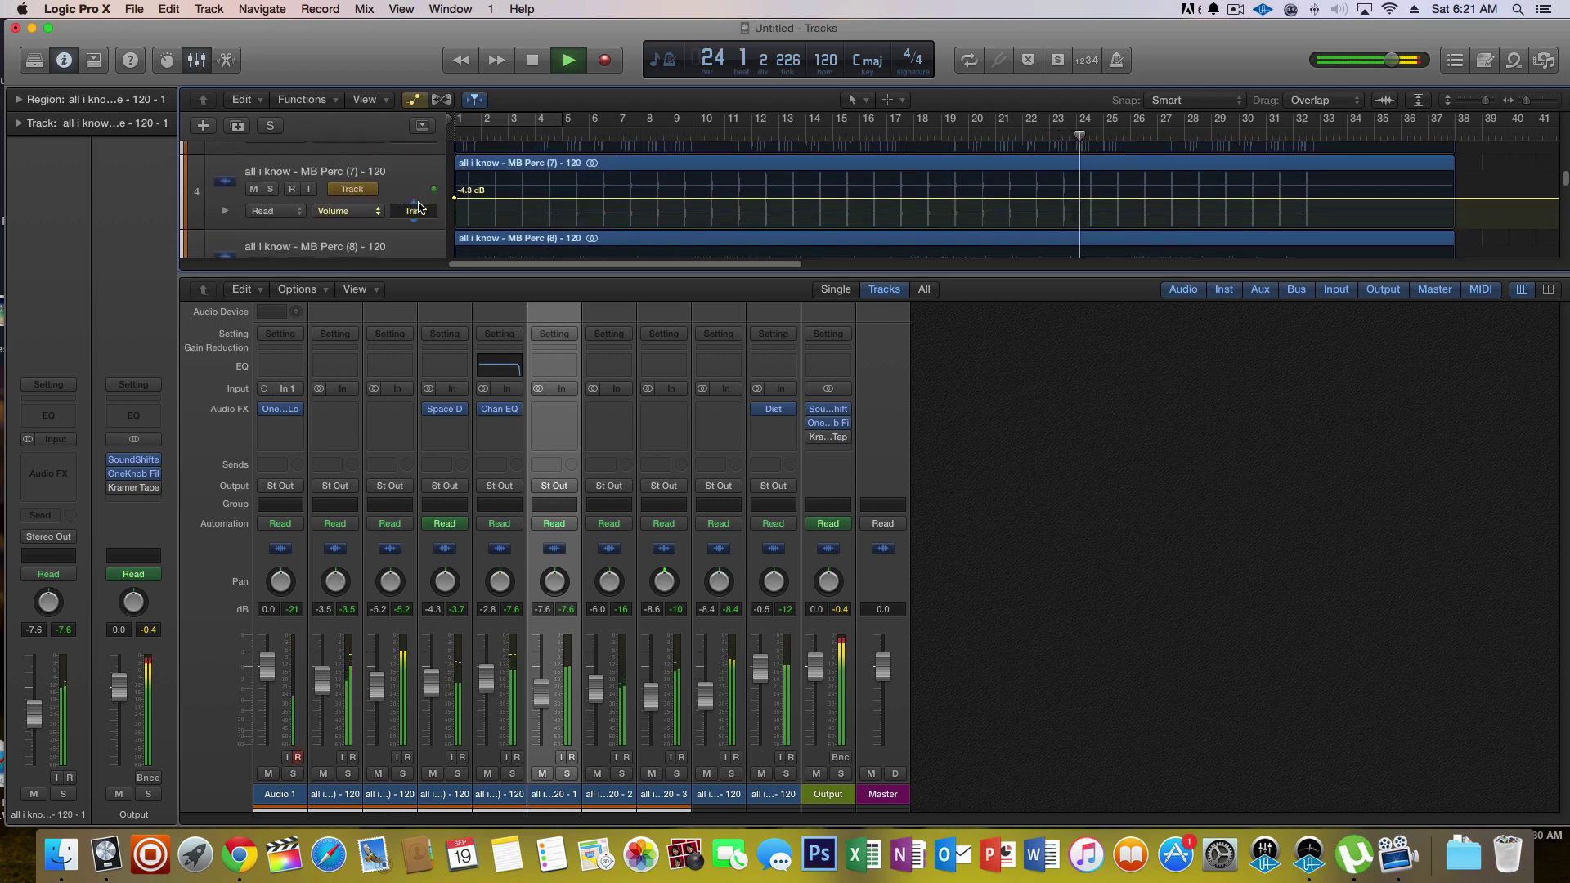
pyautogui.scroll(-3, 419, 206)
pyautogui.scroll(-1, 447, 205)
pyautogui.click(446, 205)
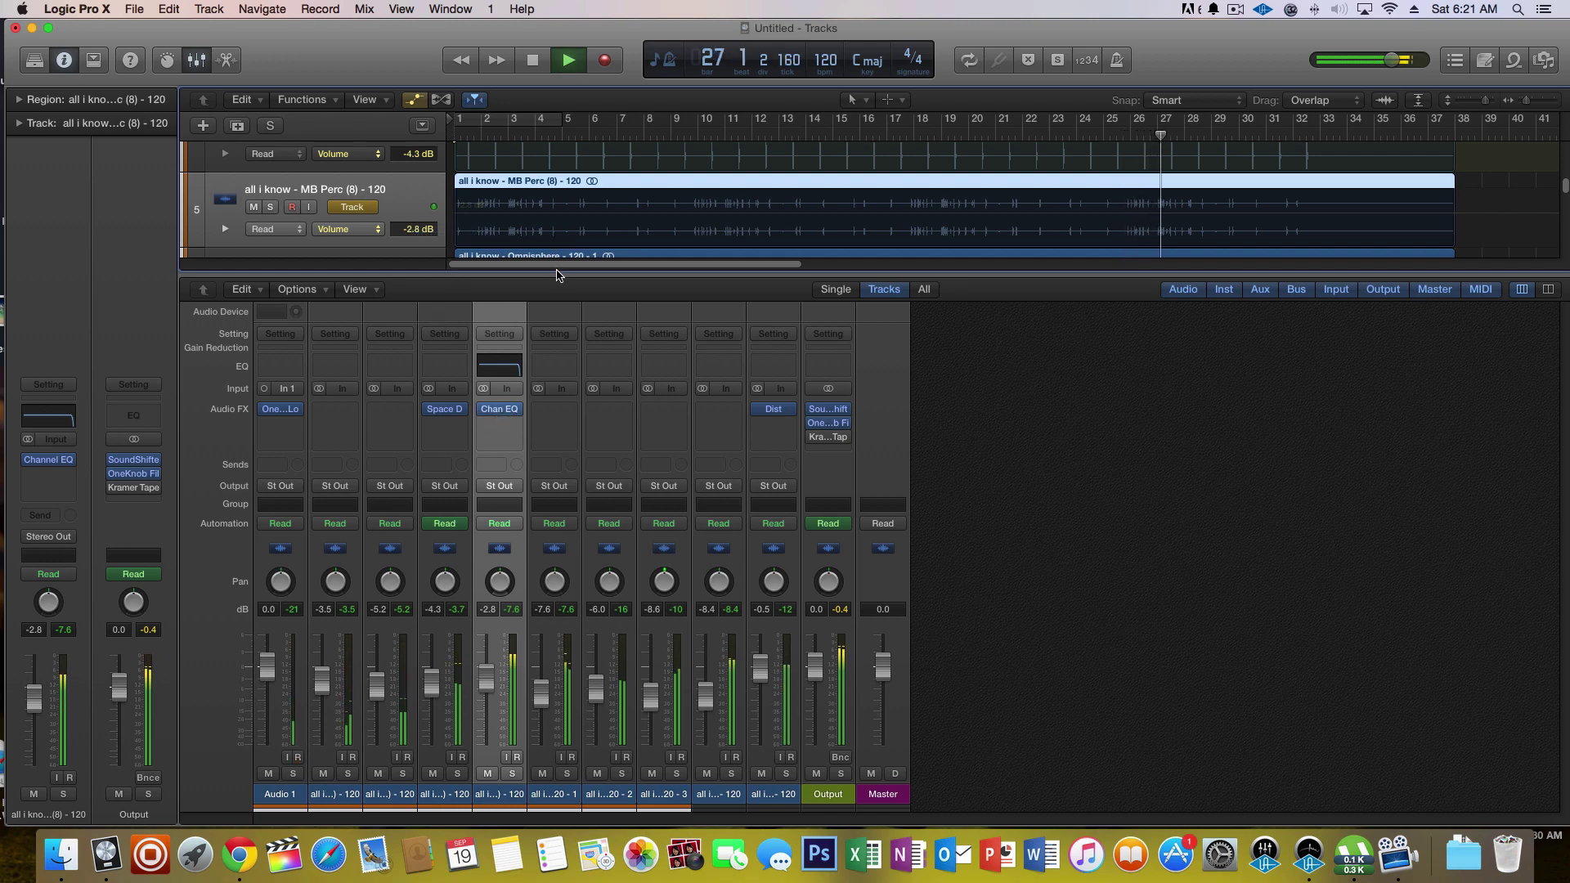
pyautogui.scroll(-6, 528, 239)
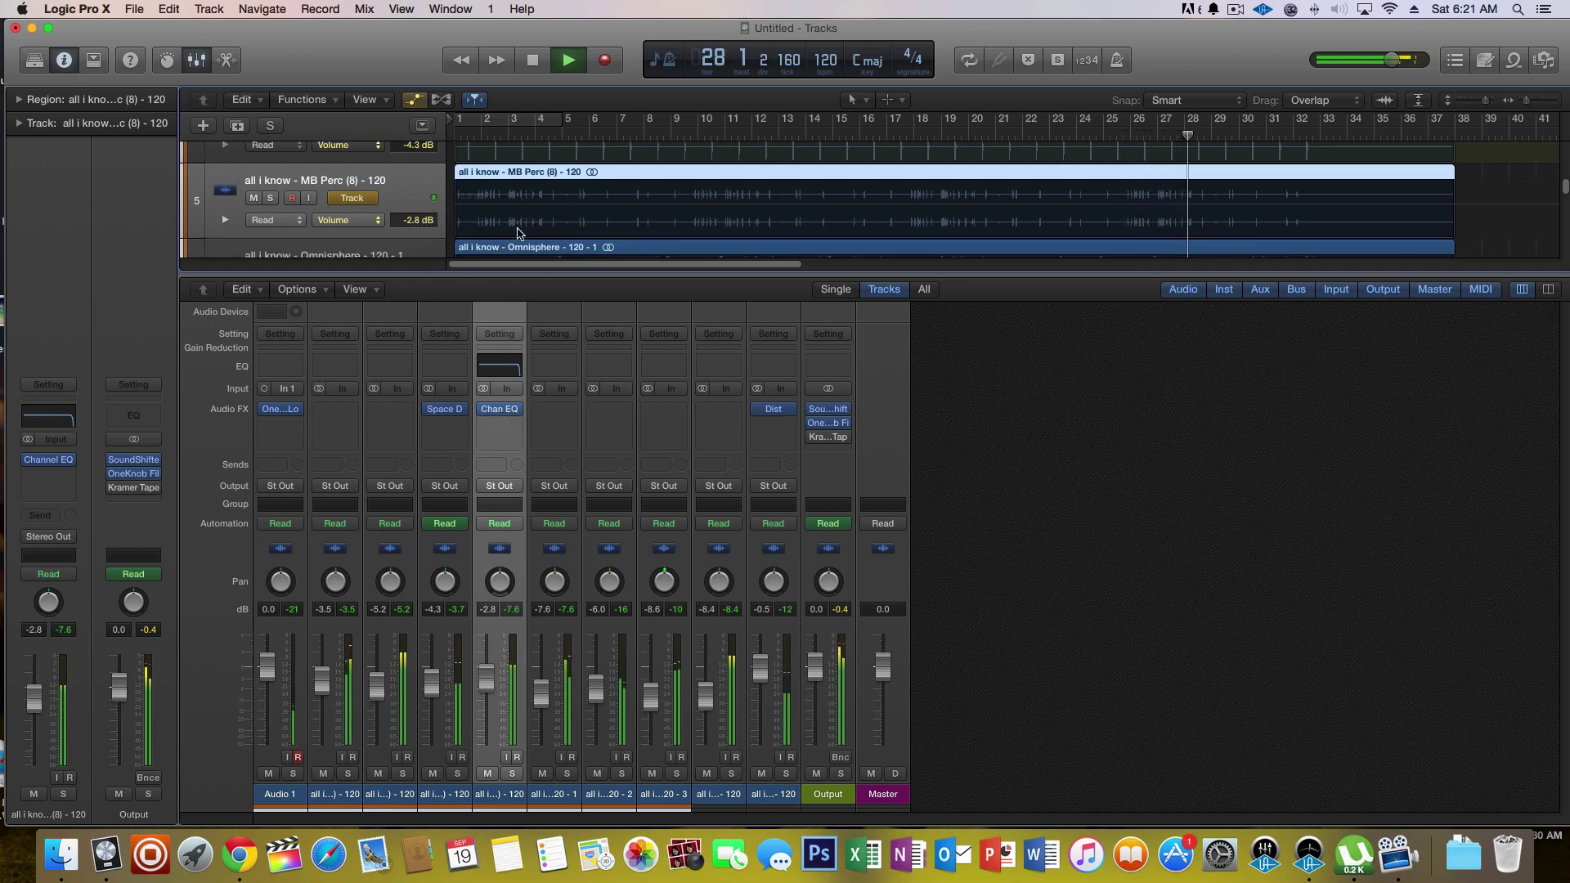
pyautogui.scroll(-4, 527, 239)
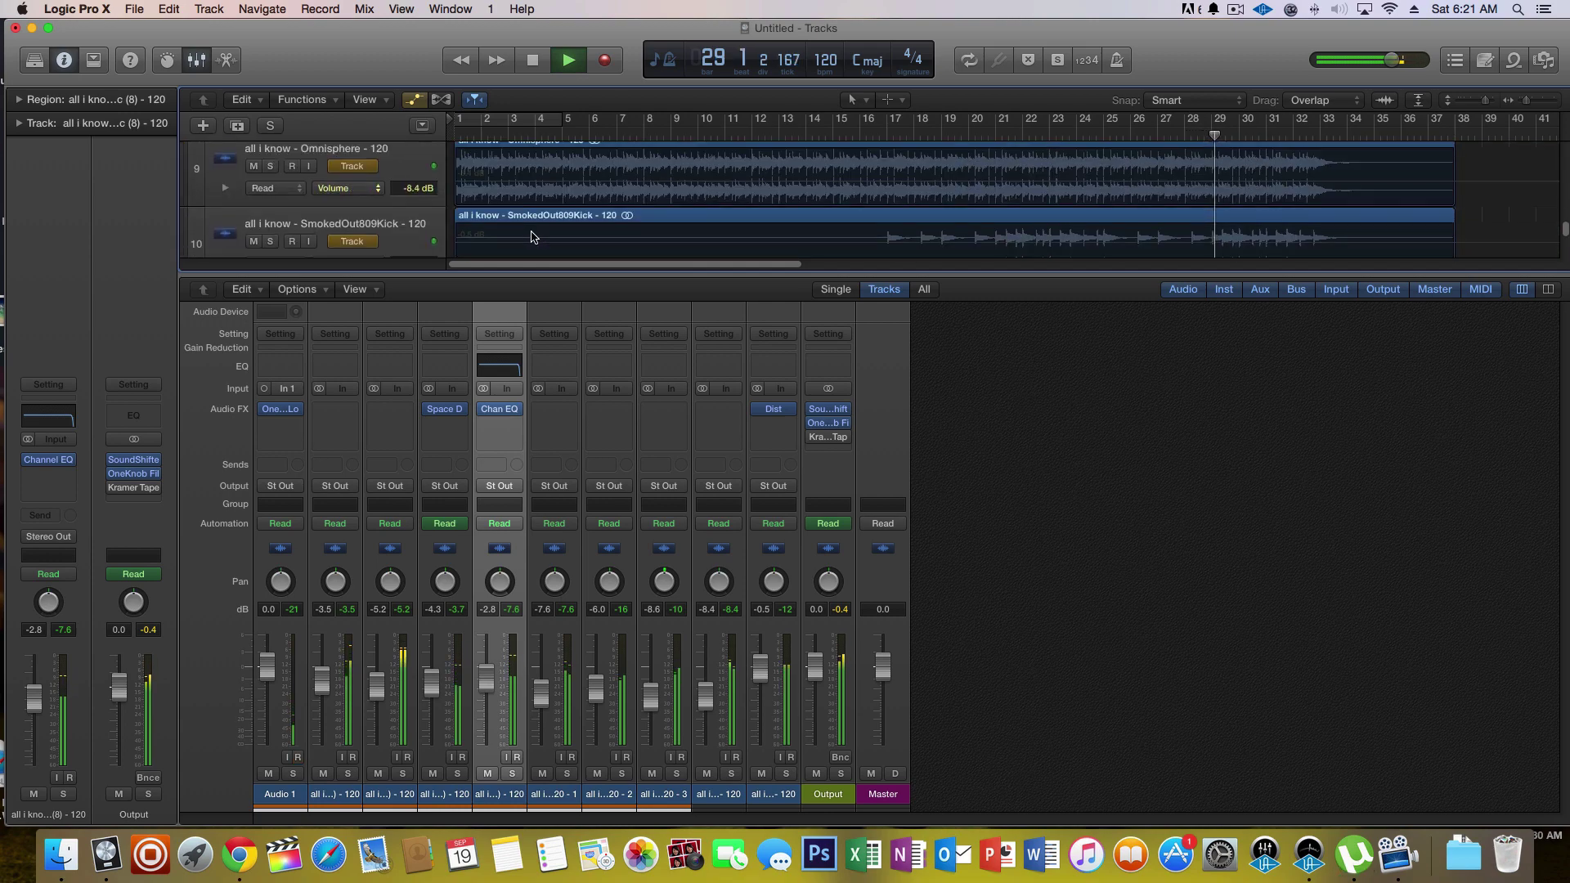
pyautogui.scroll(12, 533, 229)
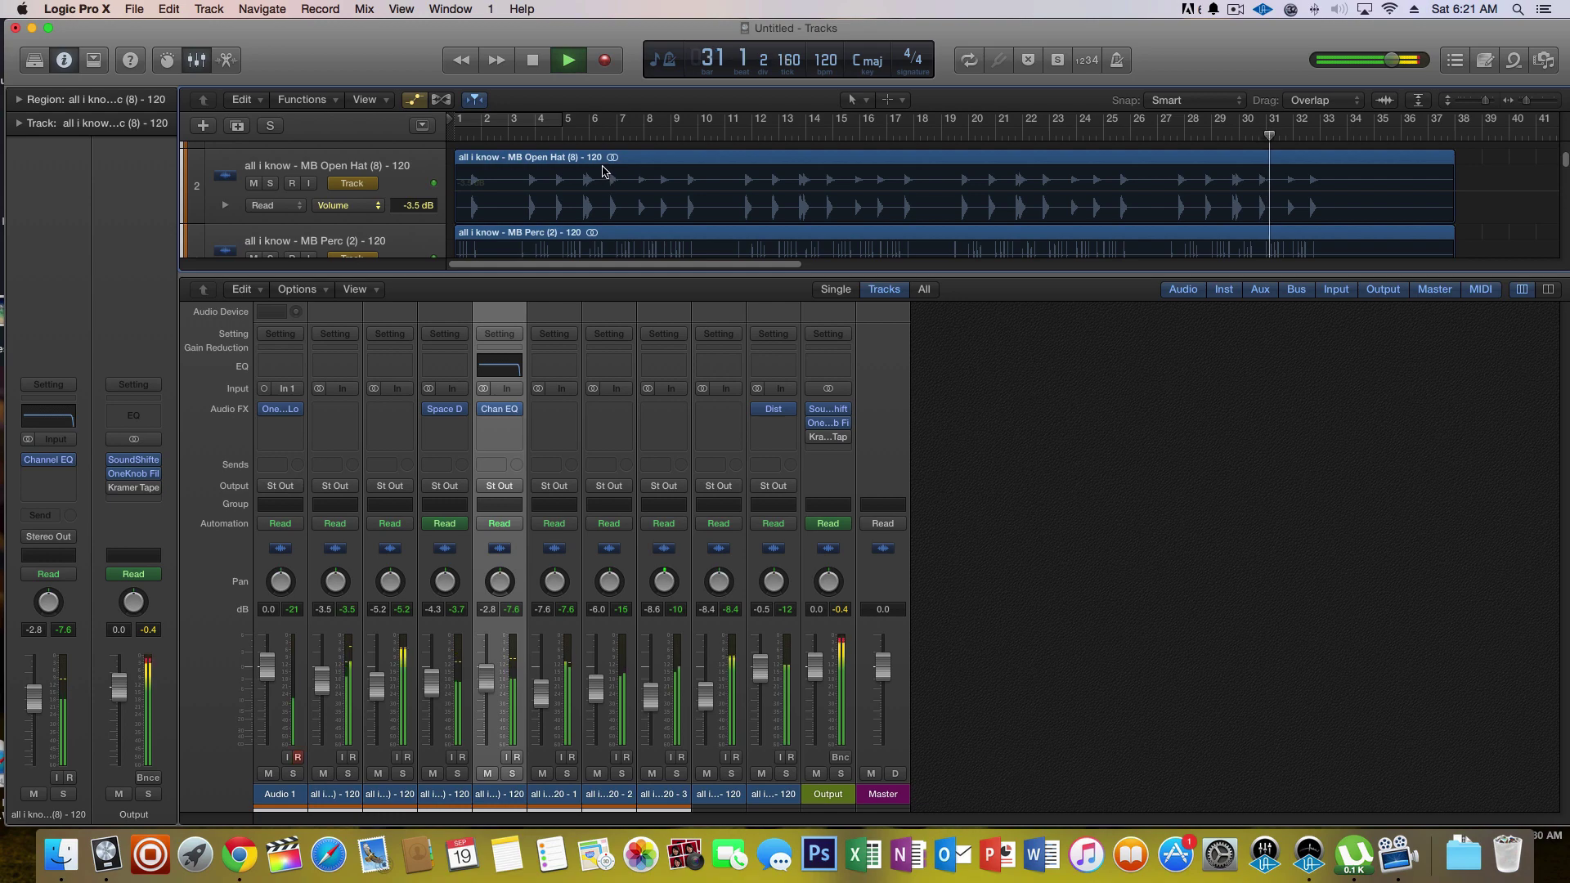
pyautogui.scroll(-3, 605, 188)
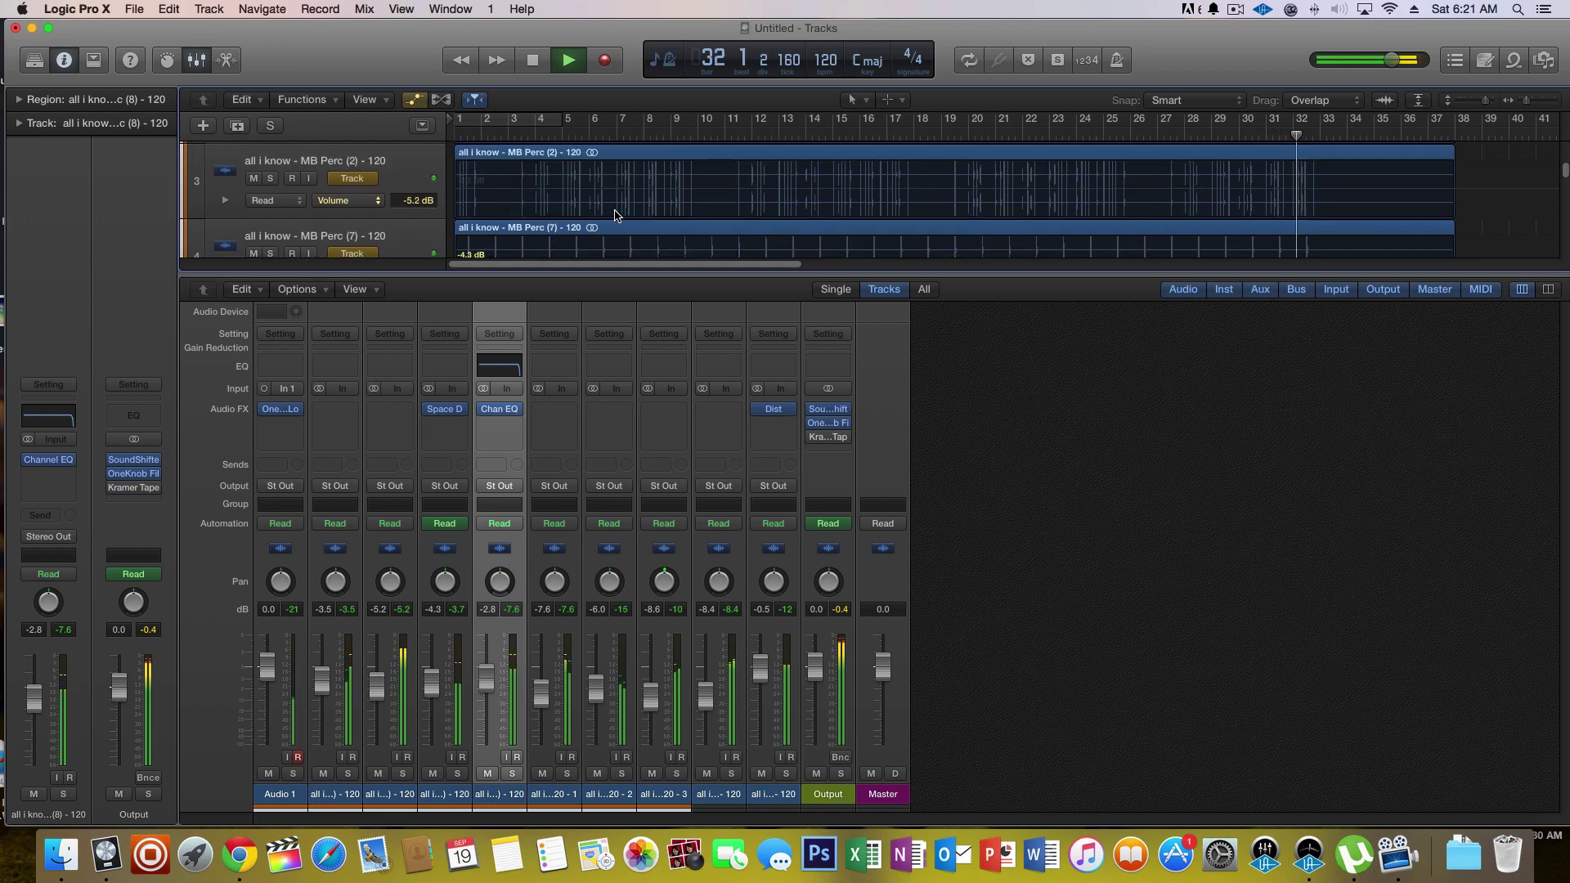
# - Select the MB Perc (2) track, briefly play the mix from between bars 3 and 4, and stop playback
pyautogui.click(404, 176)
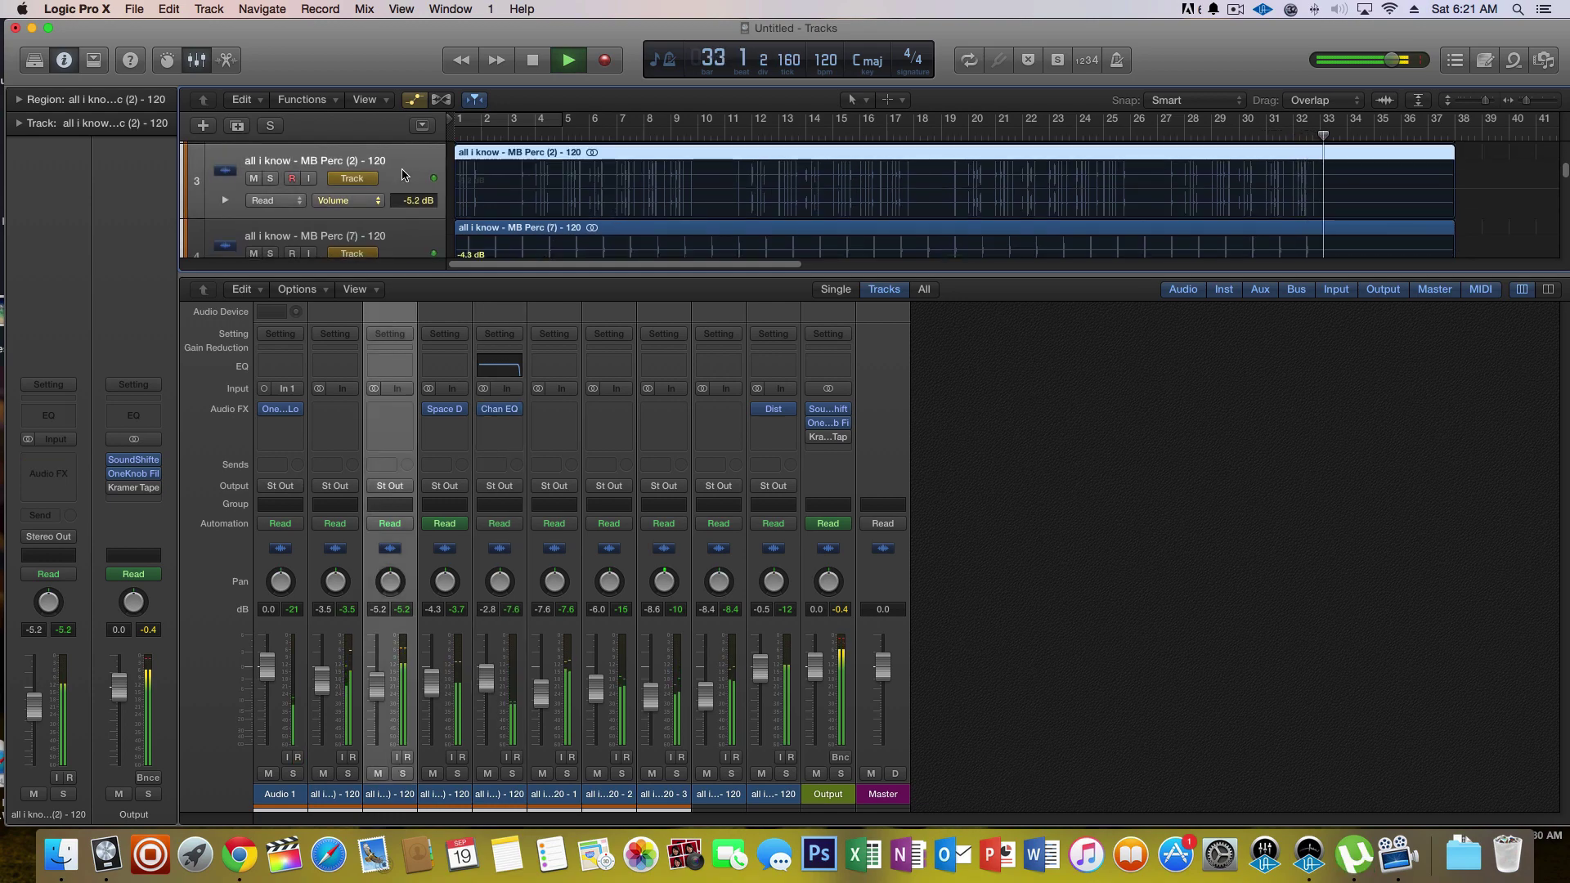
pyautogui.click(528, 131)
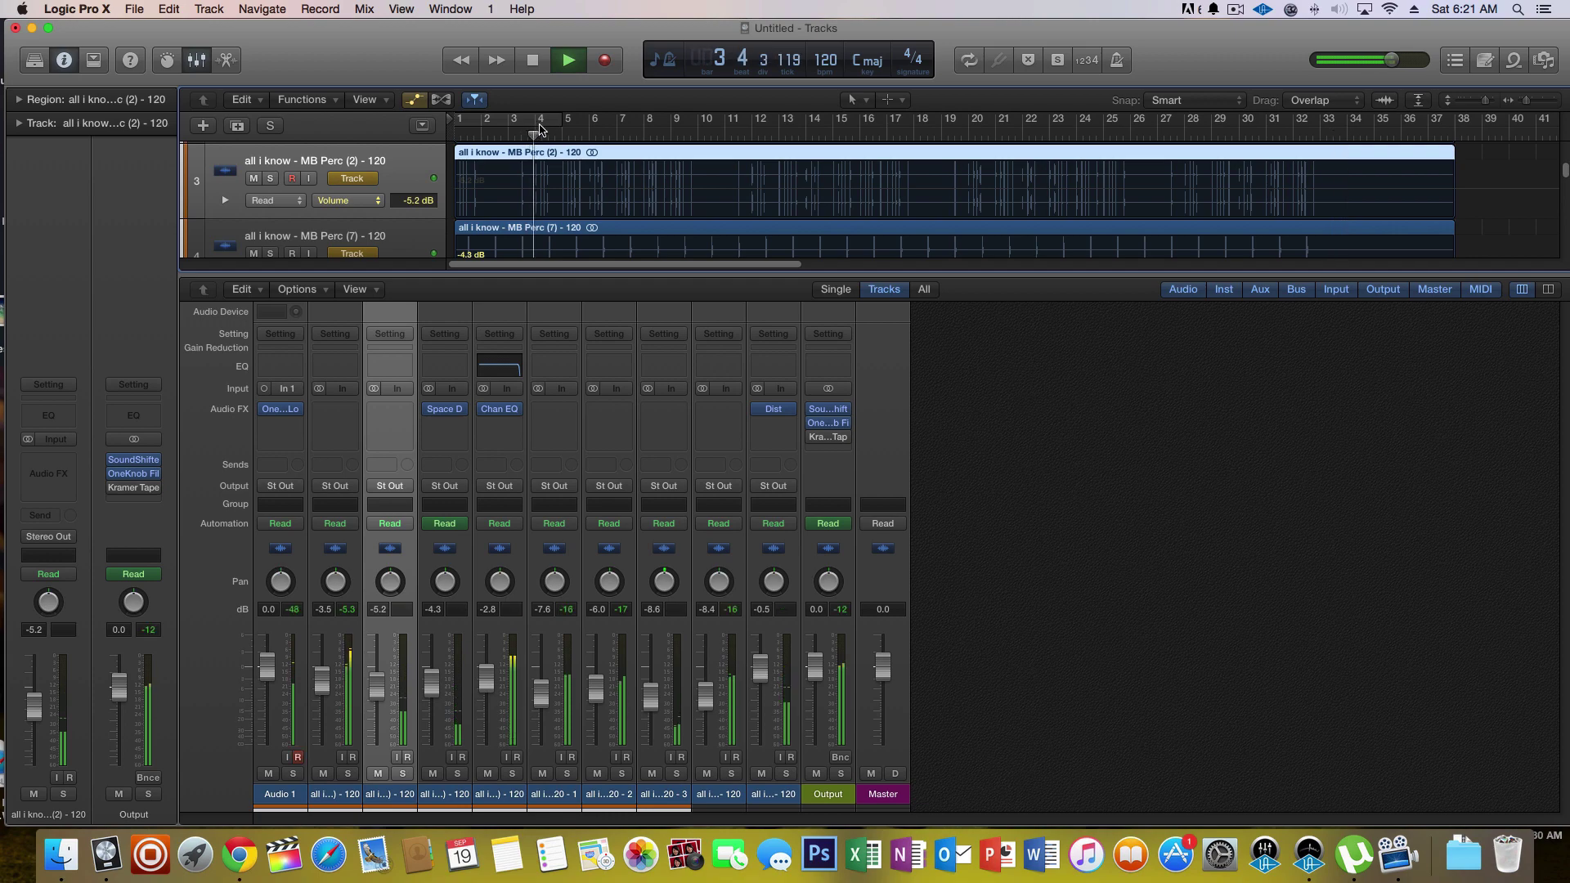
pyautogui.press('space')
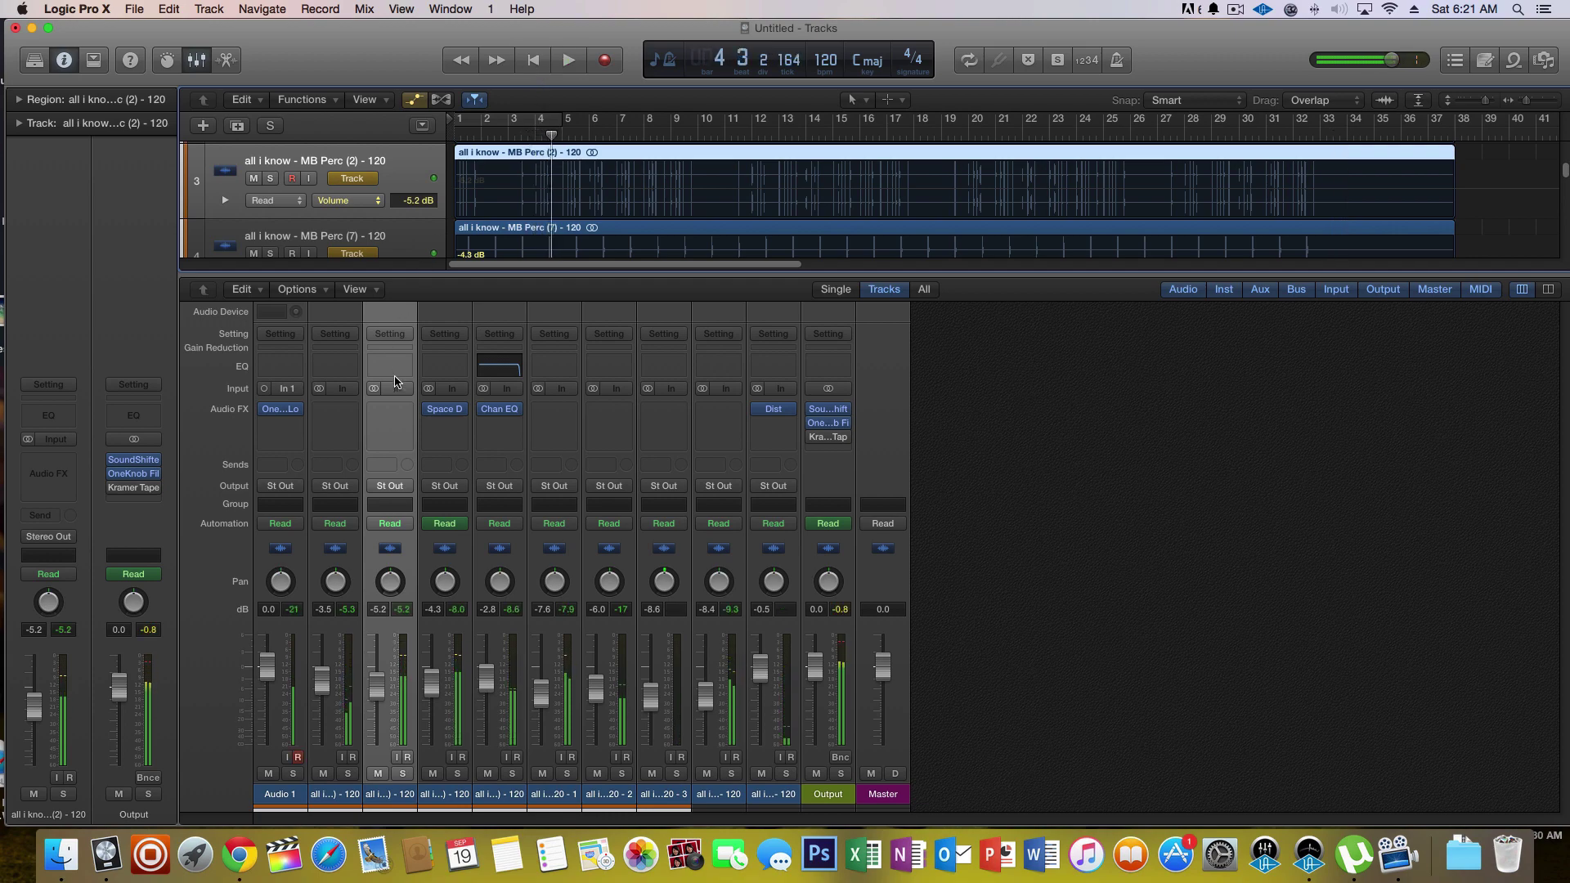
pyautogui.click(400, 412)
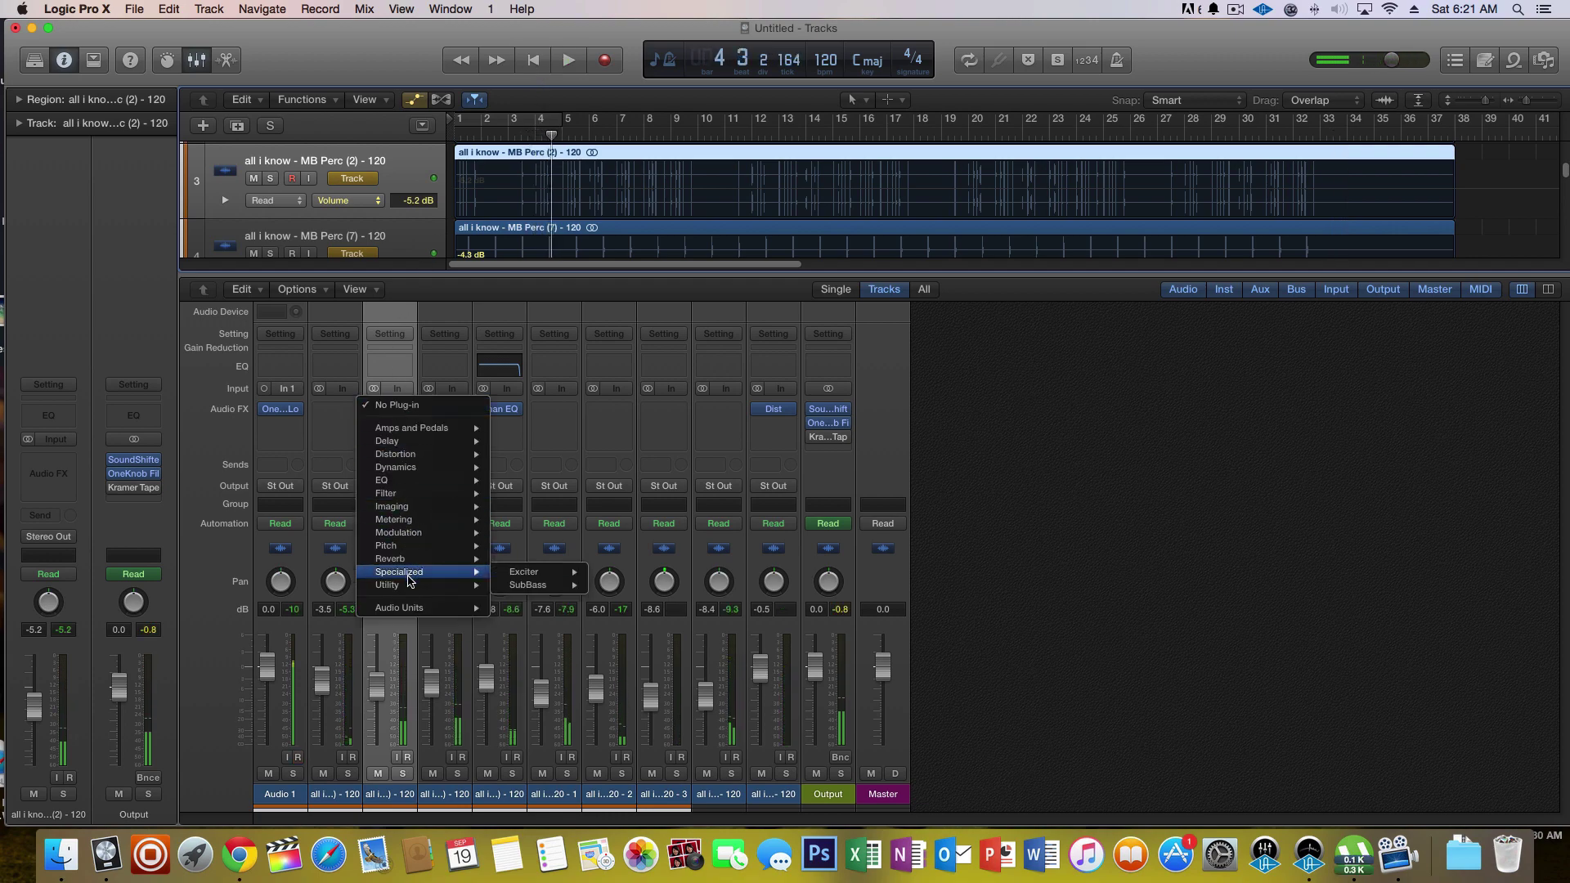
pyautogui.moveTo(397, 587)
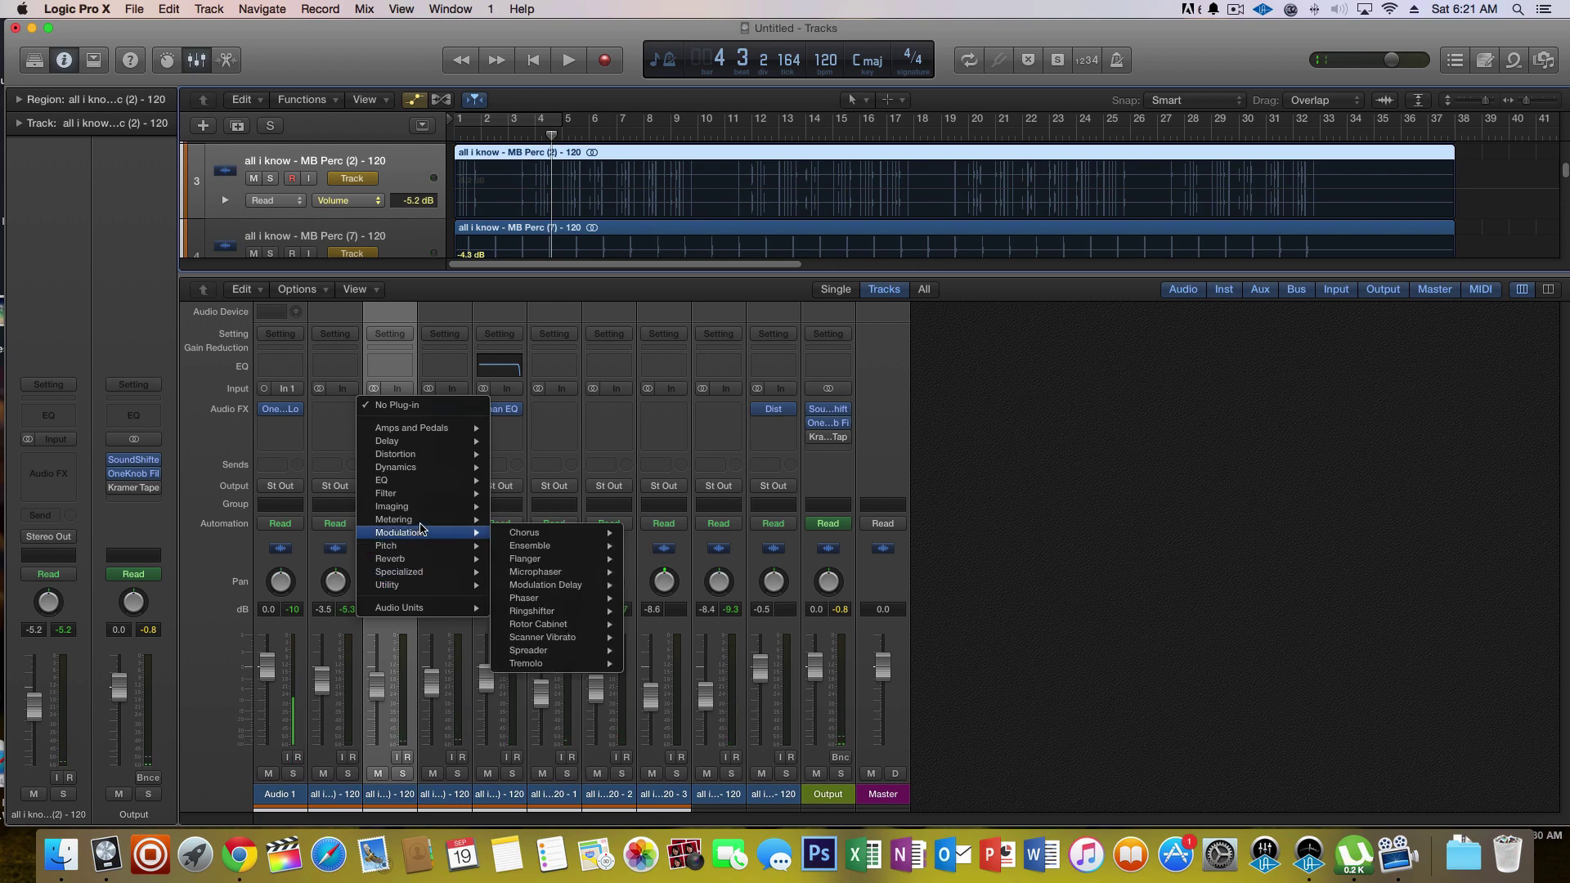
pyautogui.moveTo(414, 532)
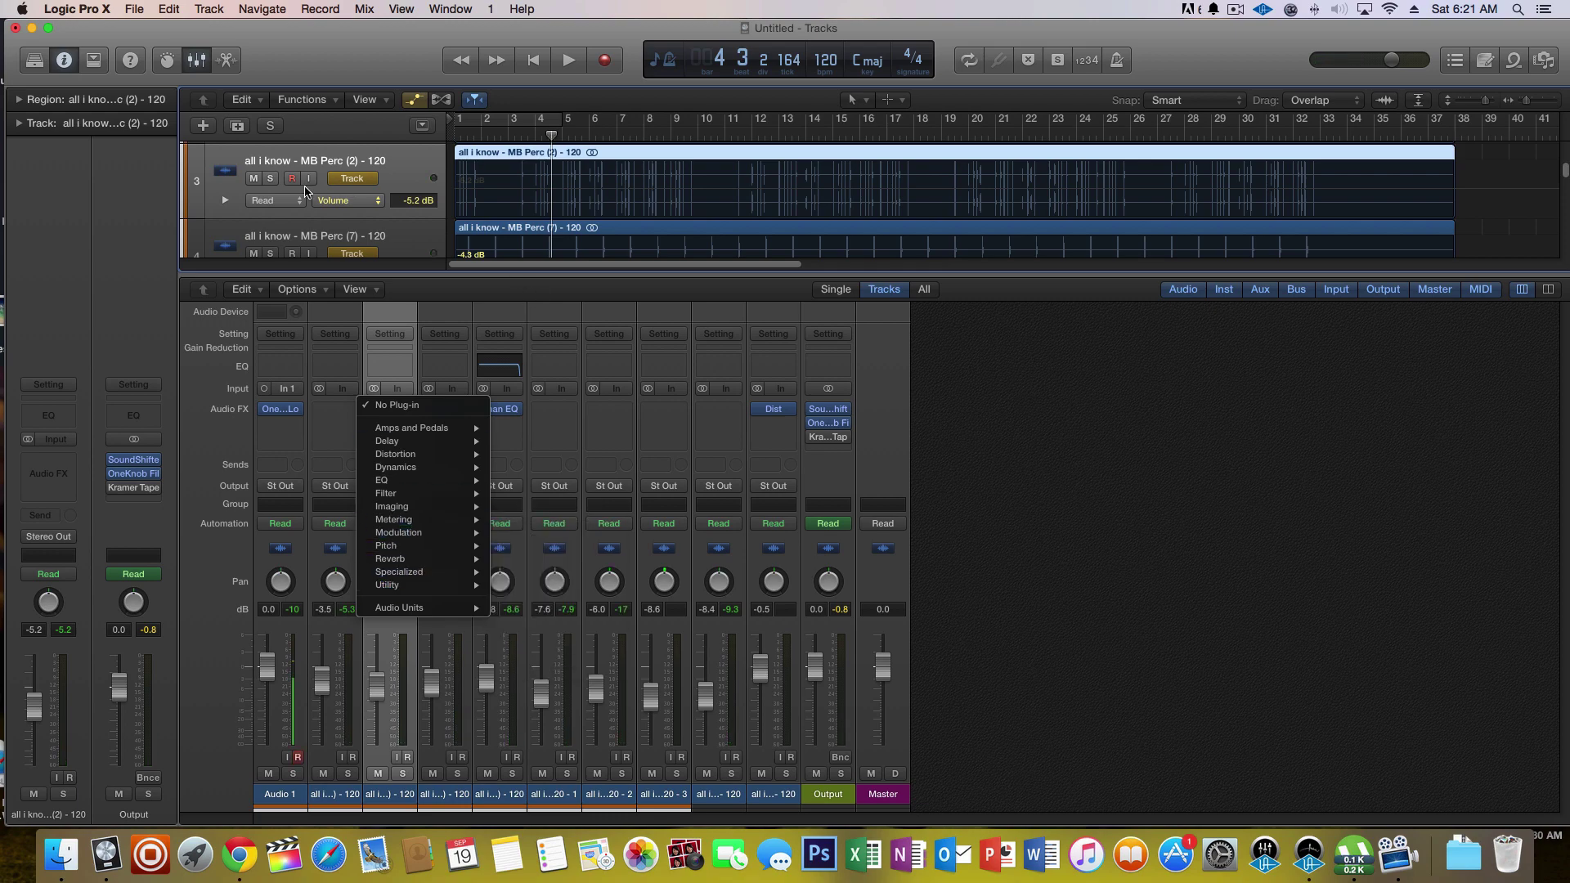
pyautogui.click(260, 186)
# - Solo the MB Perc (2) track and listen to it alone from bar 4, stopping near the end of bar 7
pyautogui.click(270, 179)
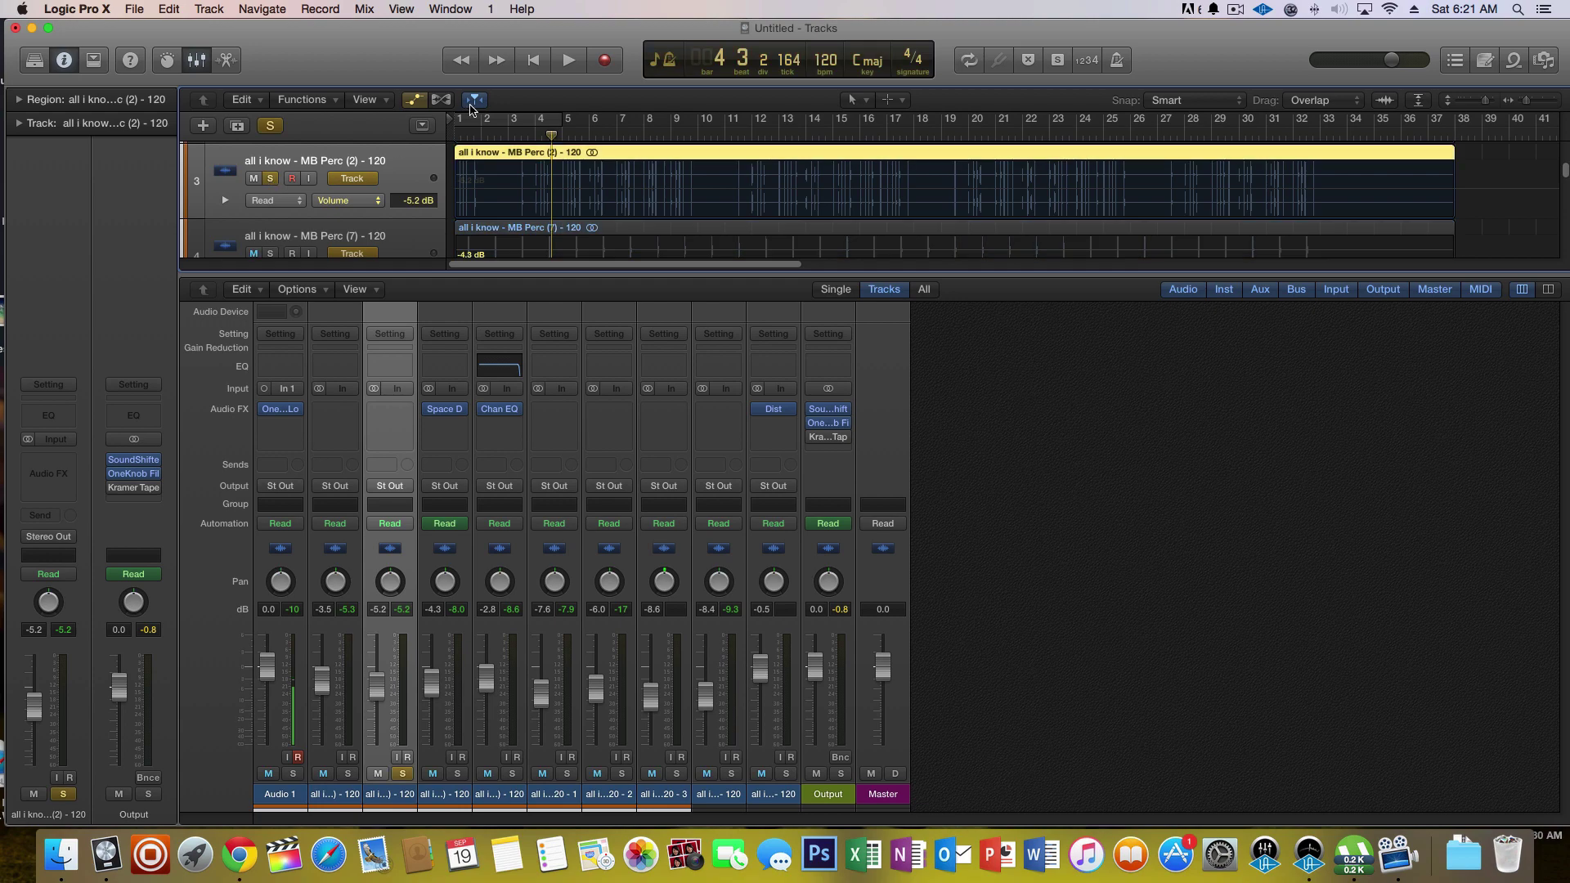
pyautogui.click(568, 63)
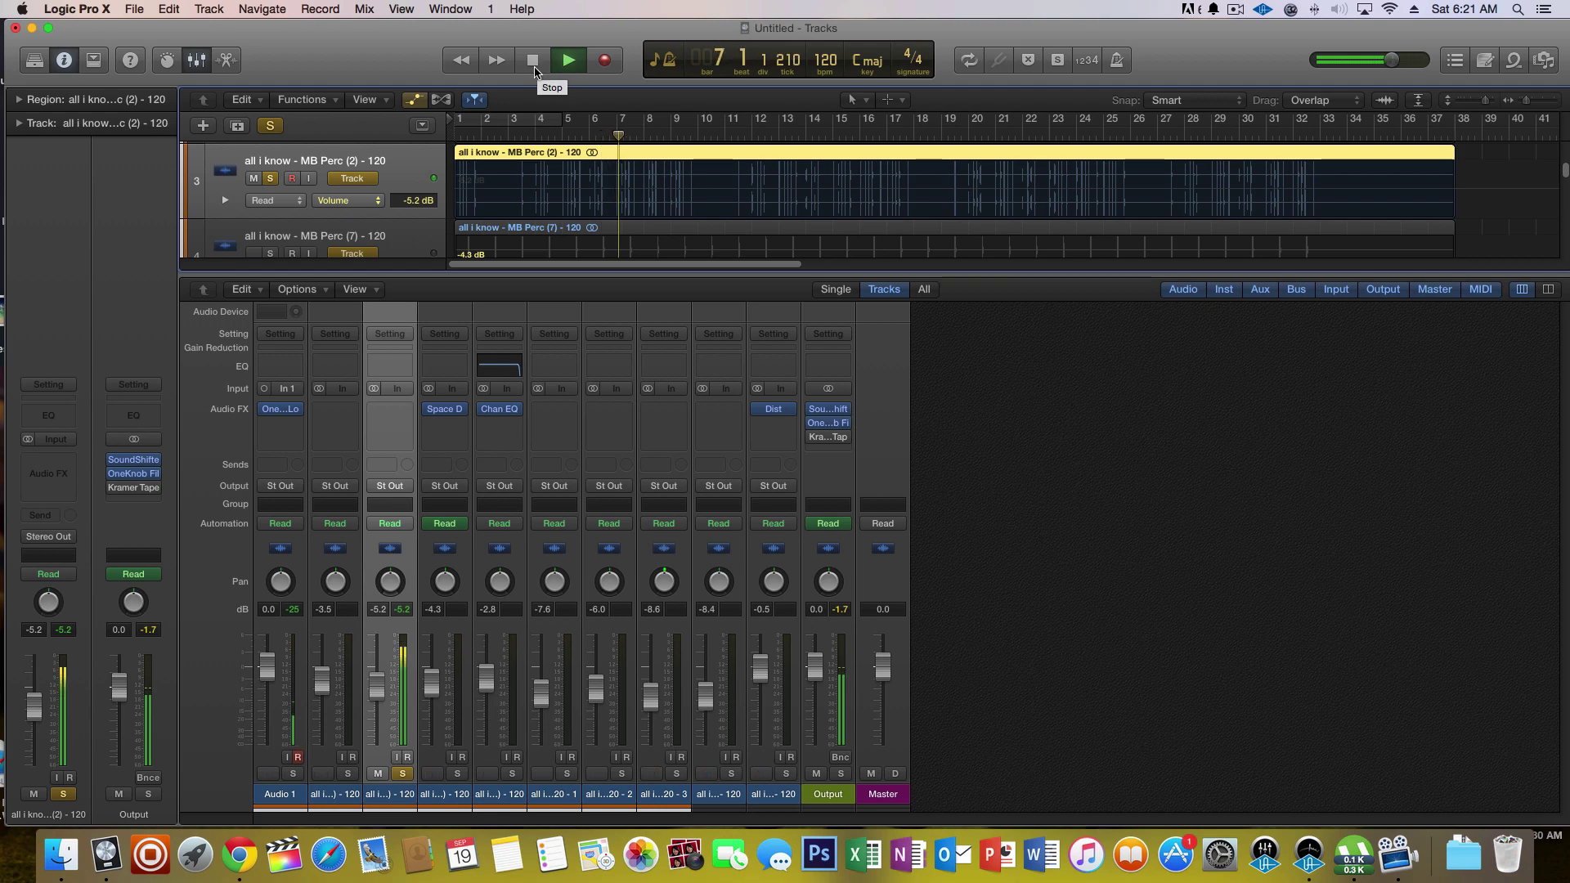
pyautogui.click(534, 65)
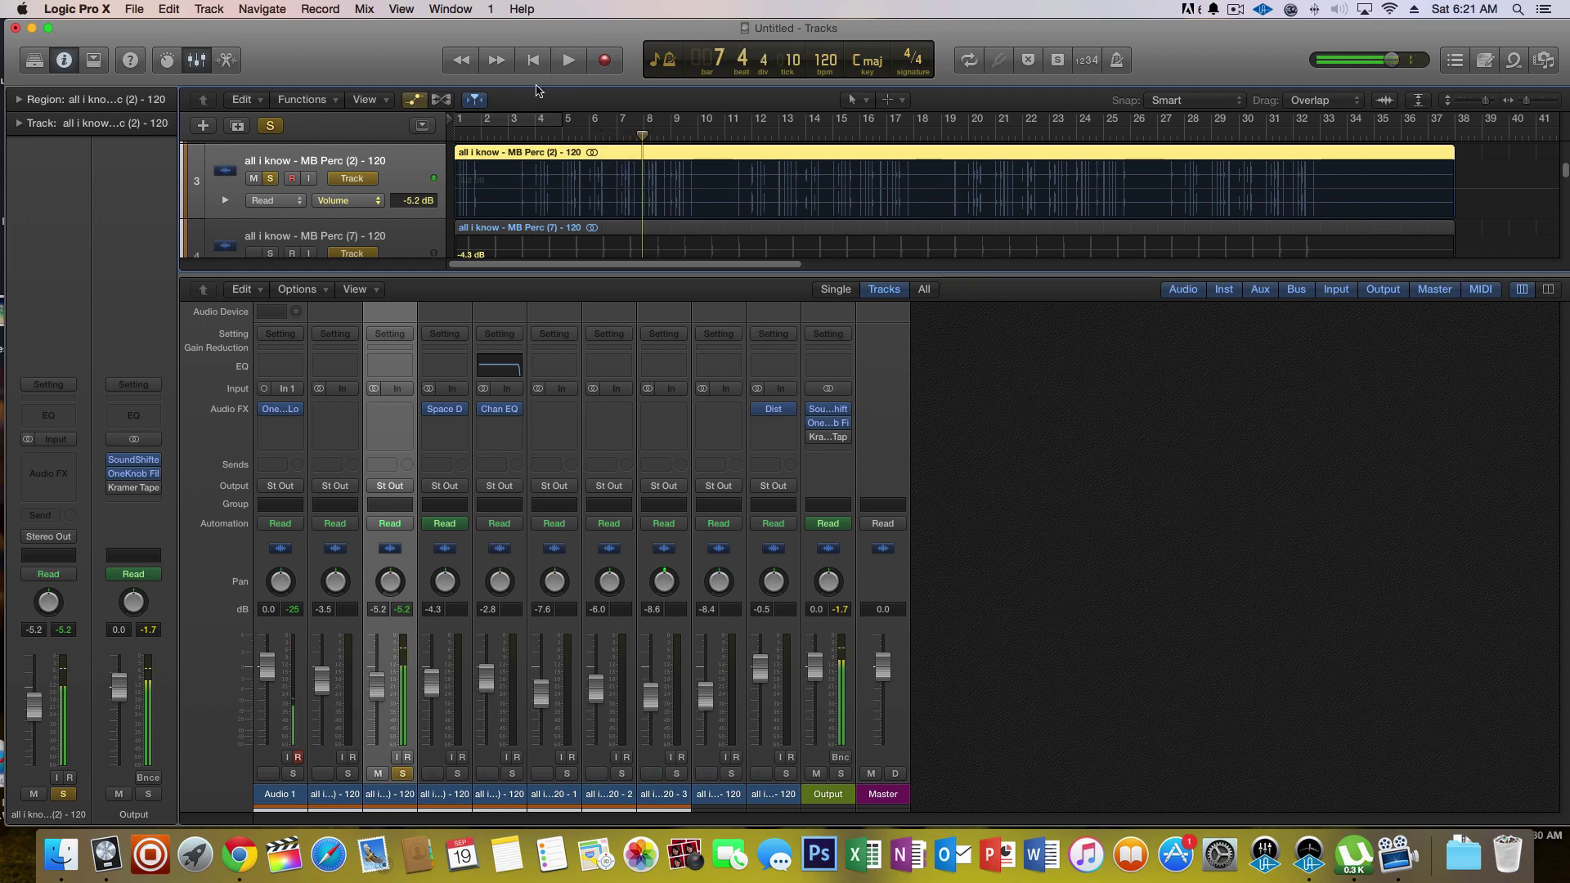
# - Insert a Sample Delay on the MB Perc (2) track with the right delay at 1010 samples
pyautogui.click(389, 416)
pyautogui.moveTo(406, 590)
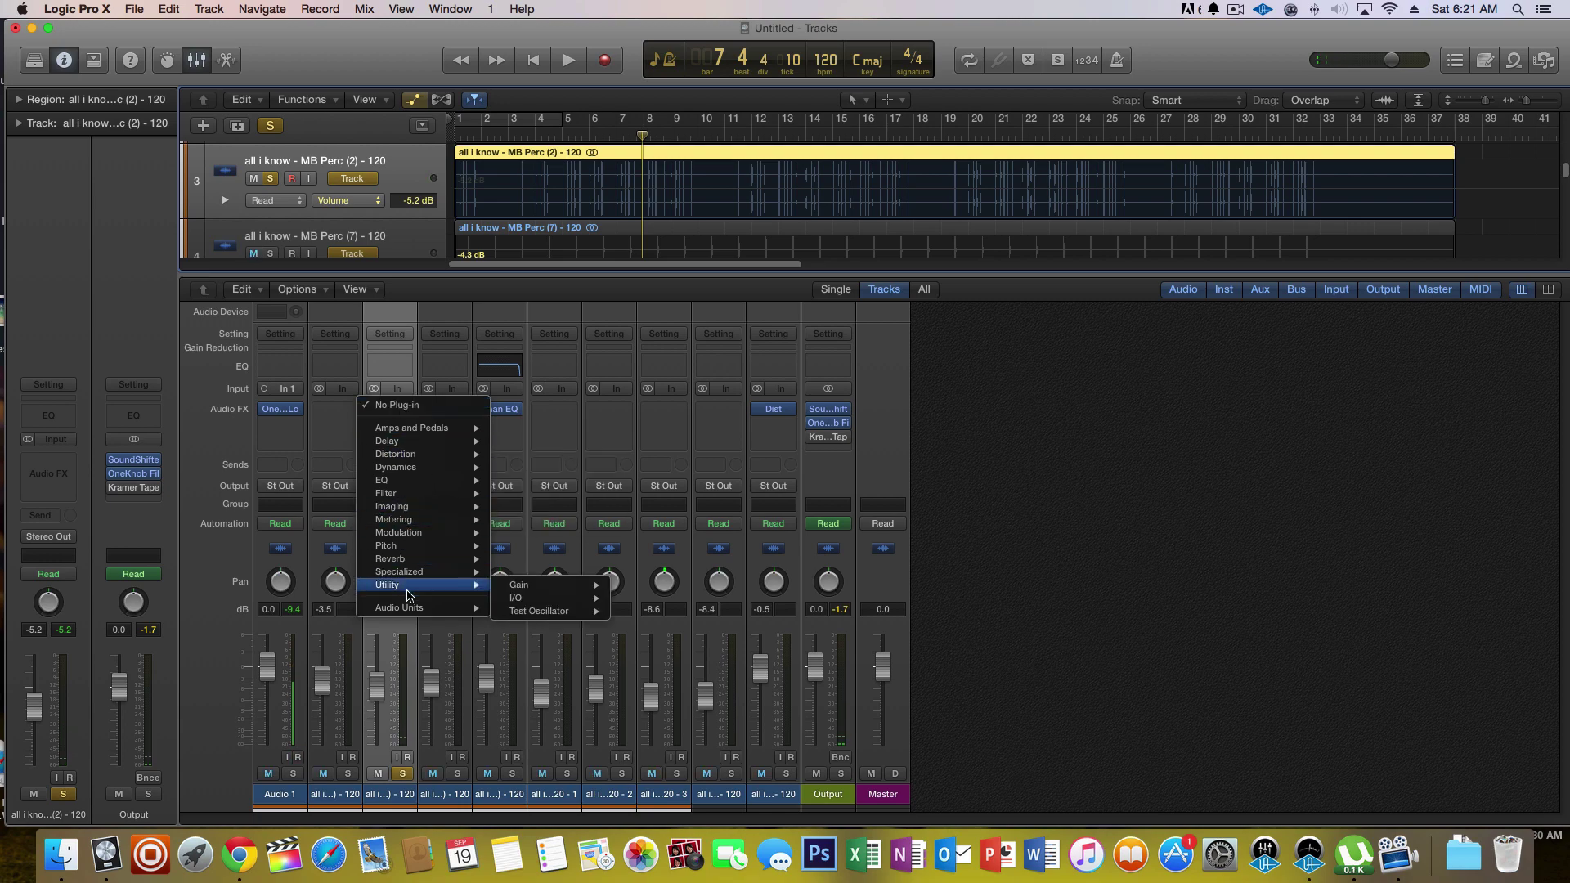
pyautogui.moveTo(413, 446)
pyautogui.moveTo(552, 450)
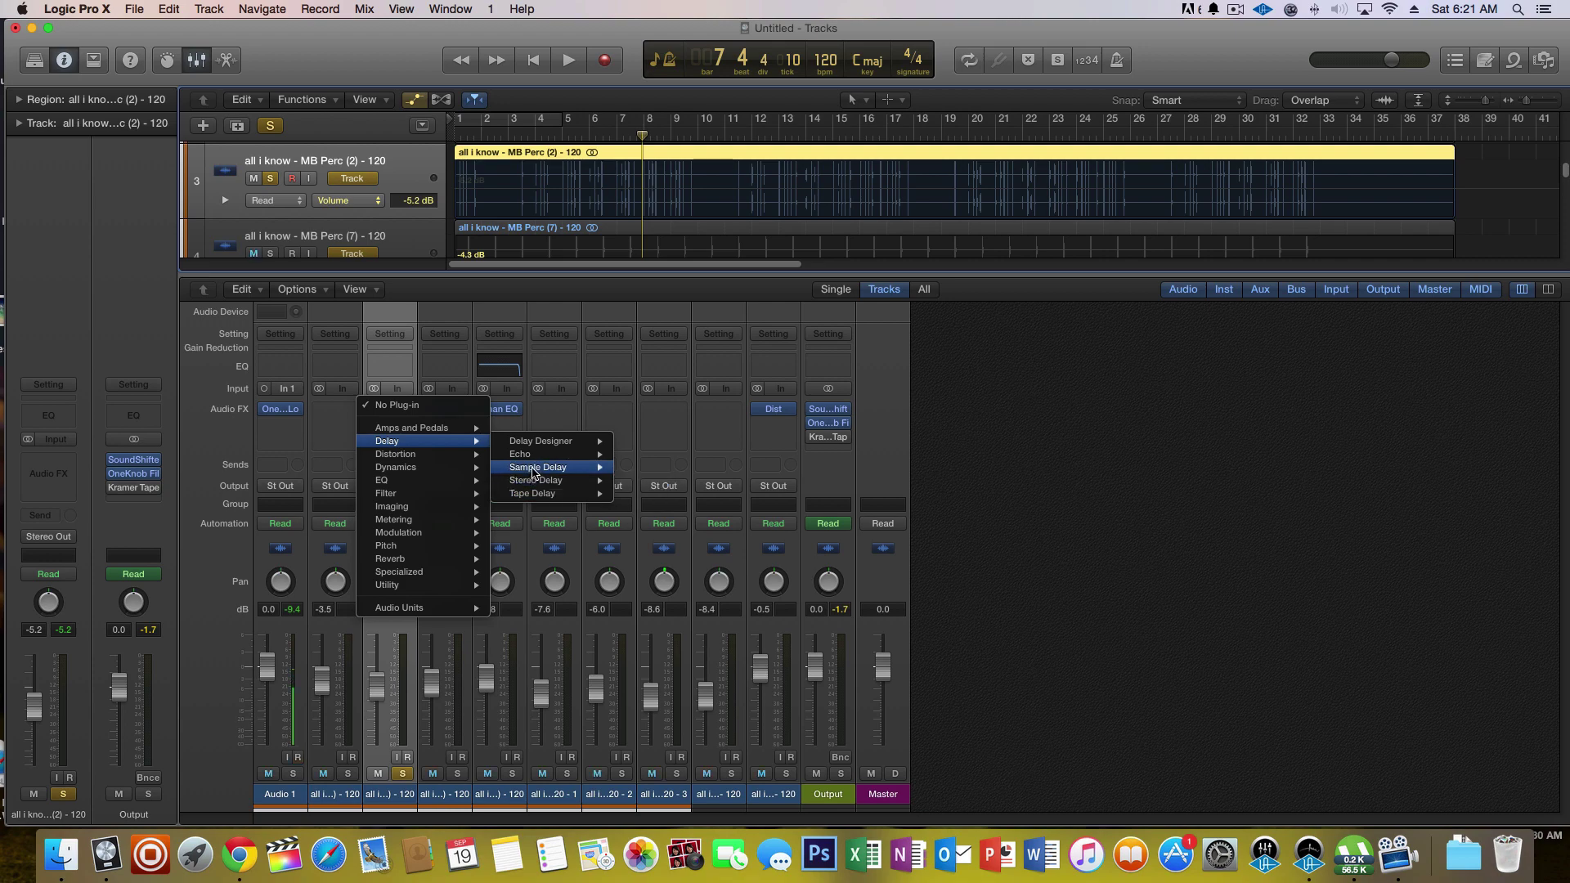
pyautogui.click(644, 468)
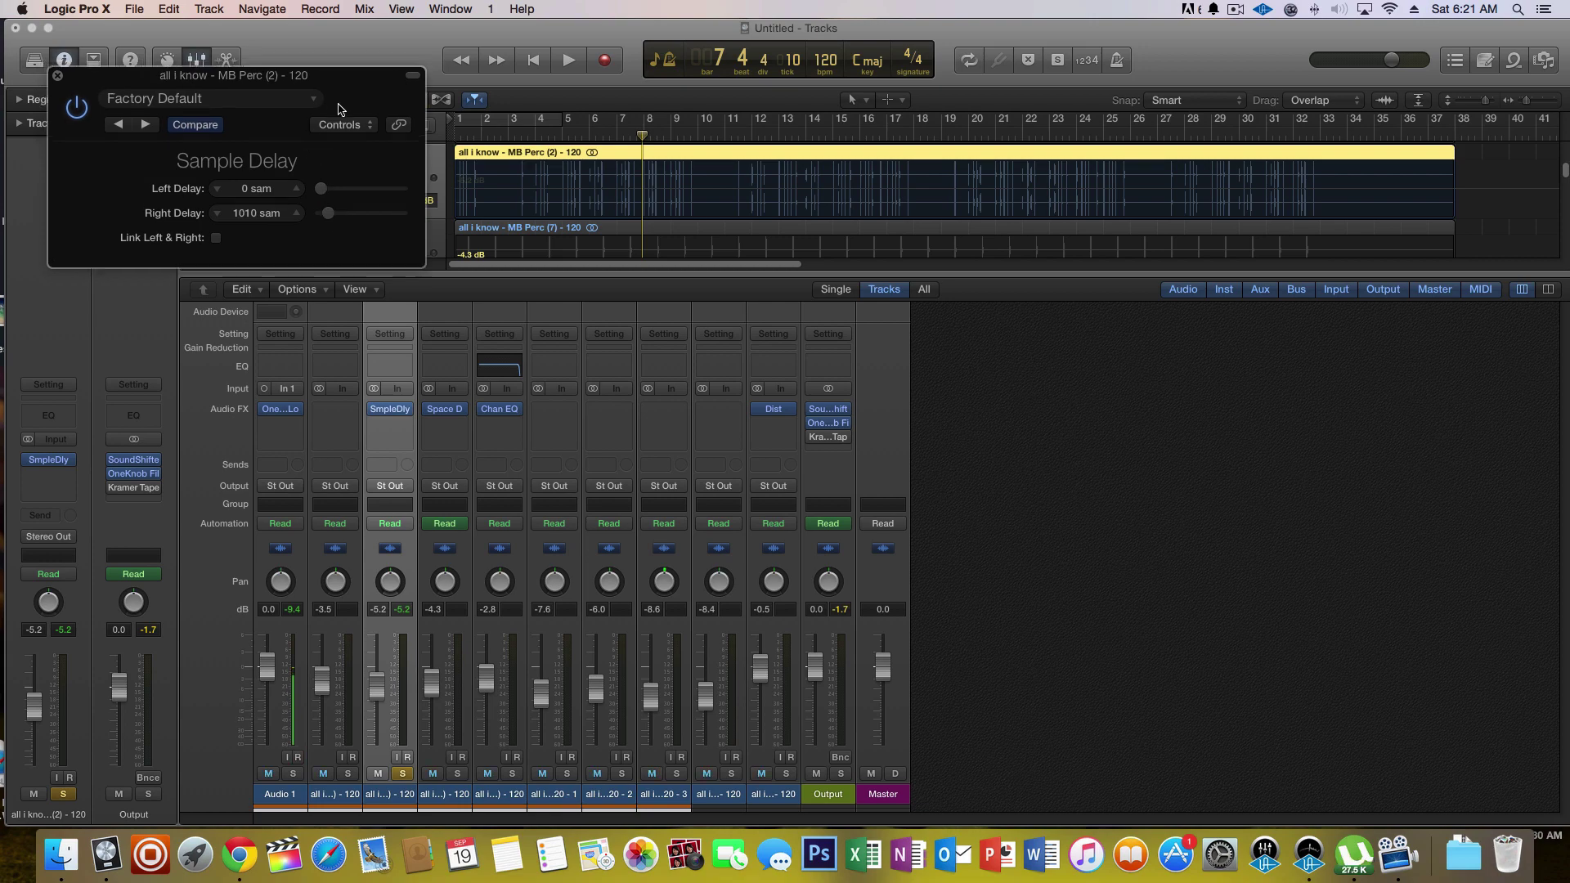
# - Move the Sample Delay window off the ruler, play the soloed MB Perc (2) from bar 4, and close the plug-in
pyautogui.moveTo(327, 69); pyautogui.dragTo(358, 131)
pyautogui.click(539, 127)
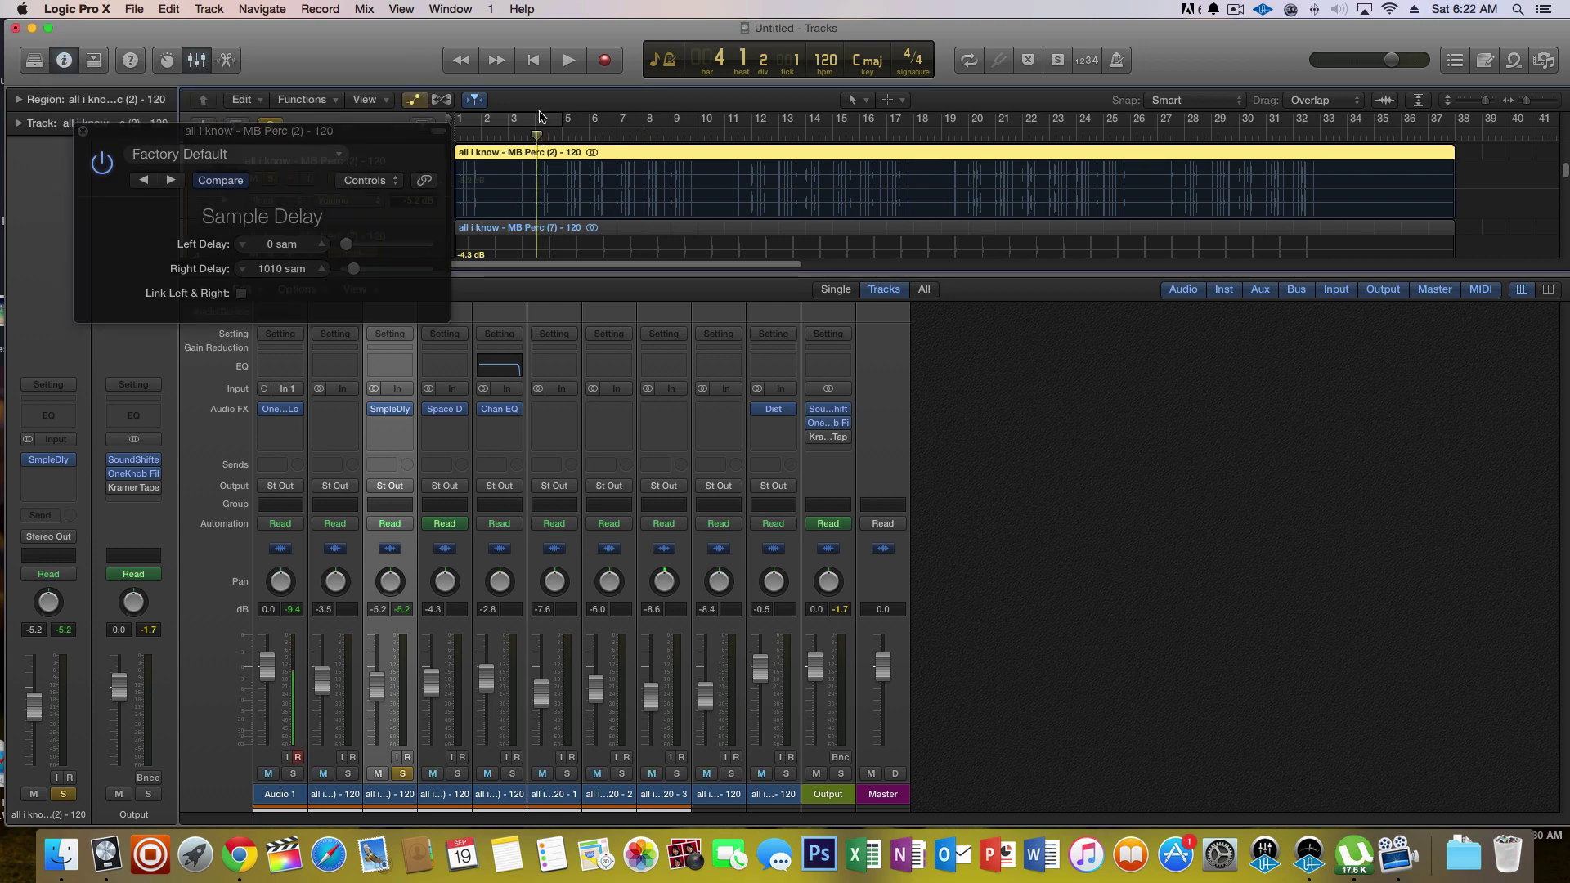
pyautogui.click(568, 59)
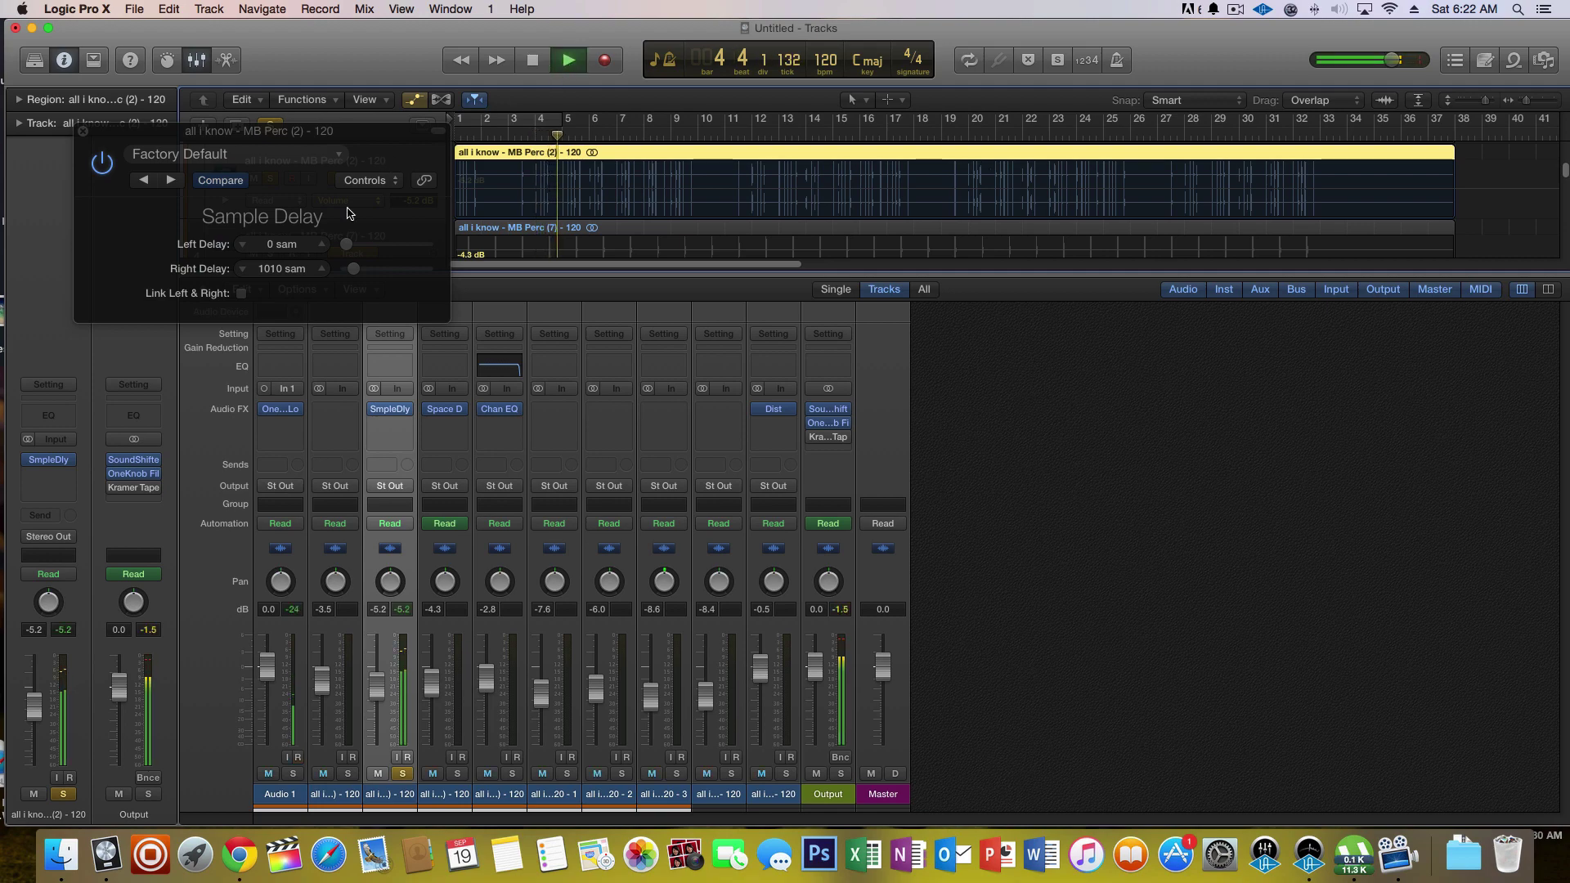
pyautogui.click(82, 132)
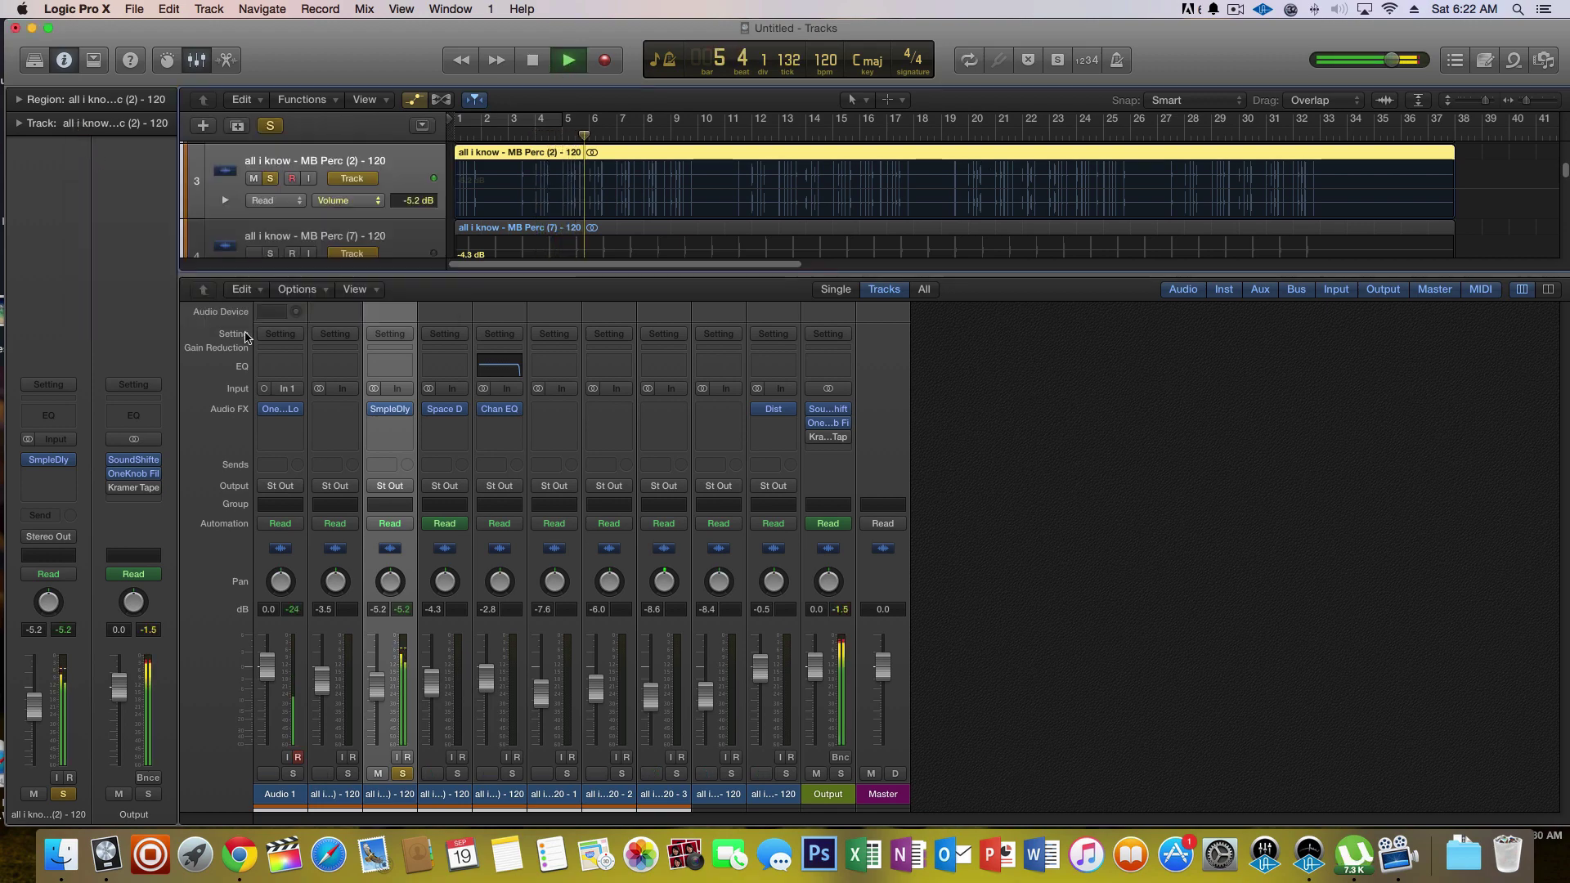
# - Insert a stereo Space Designer below the Sample Delay on MB Perc (2) and slightly lower its dry output
pyautogui.click(399, 422)
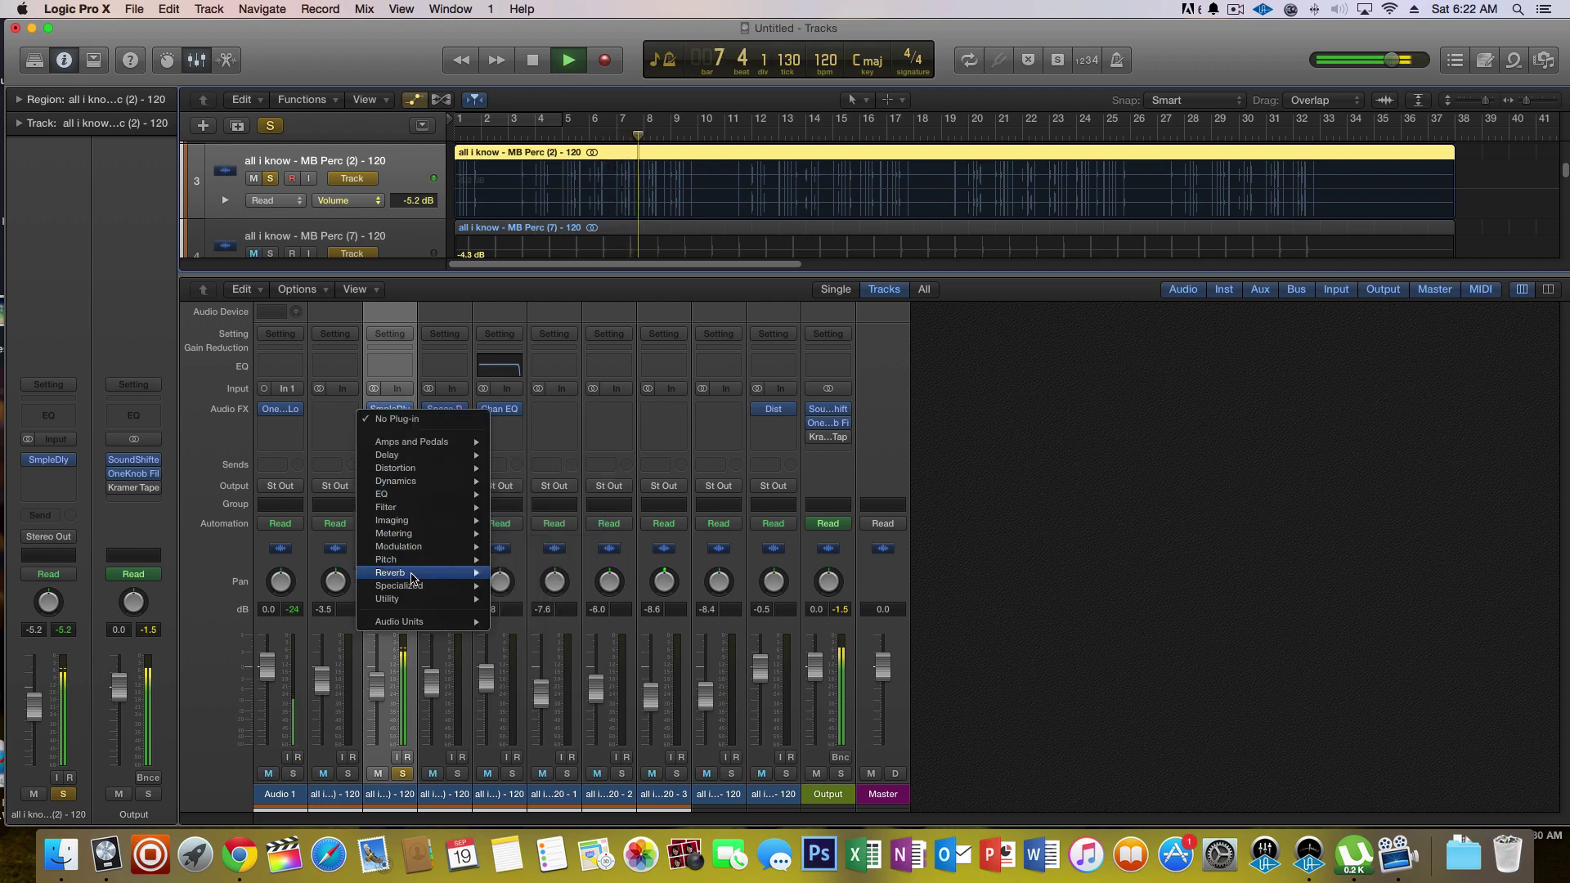
pyautogui.moveTo(409, 572)
pyautogui.moveTo(595, 615)
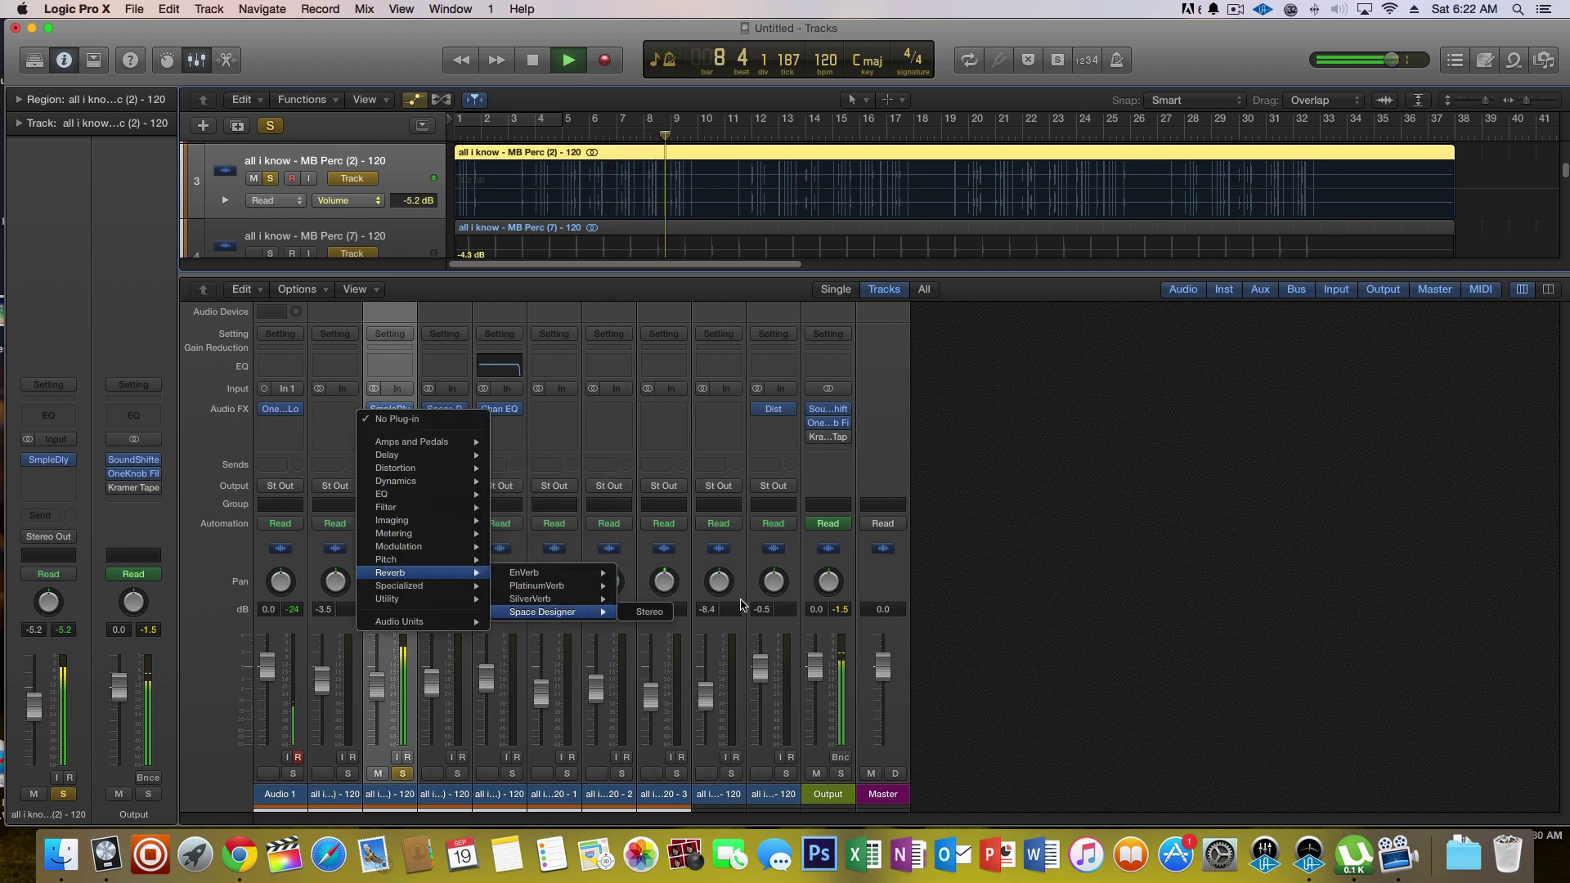
pyautogui.click(651, 613)
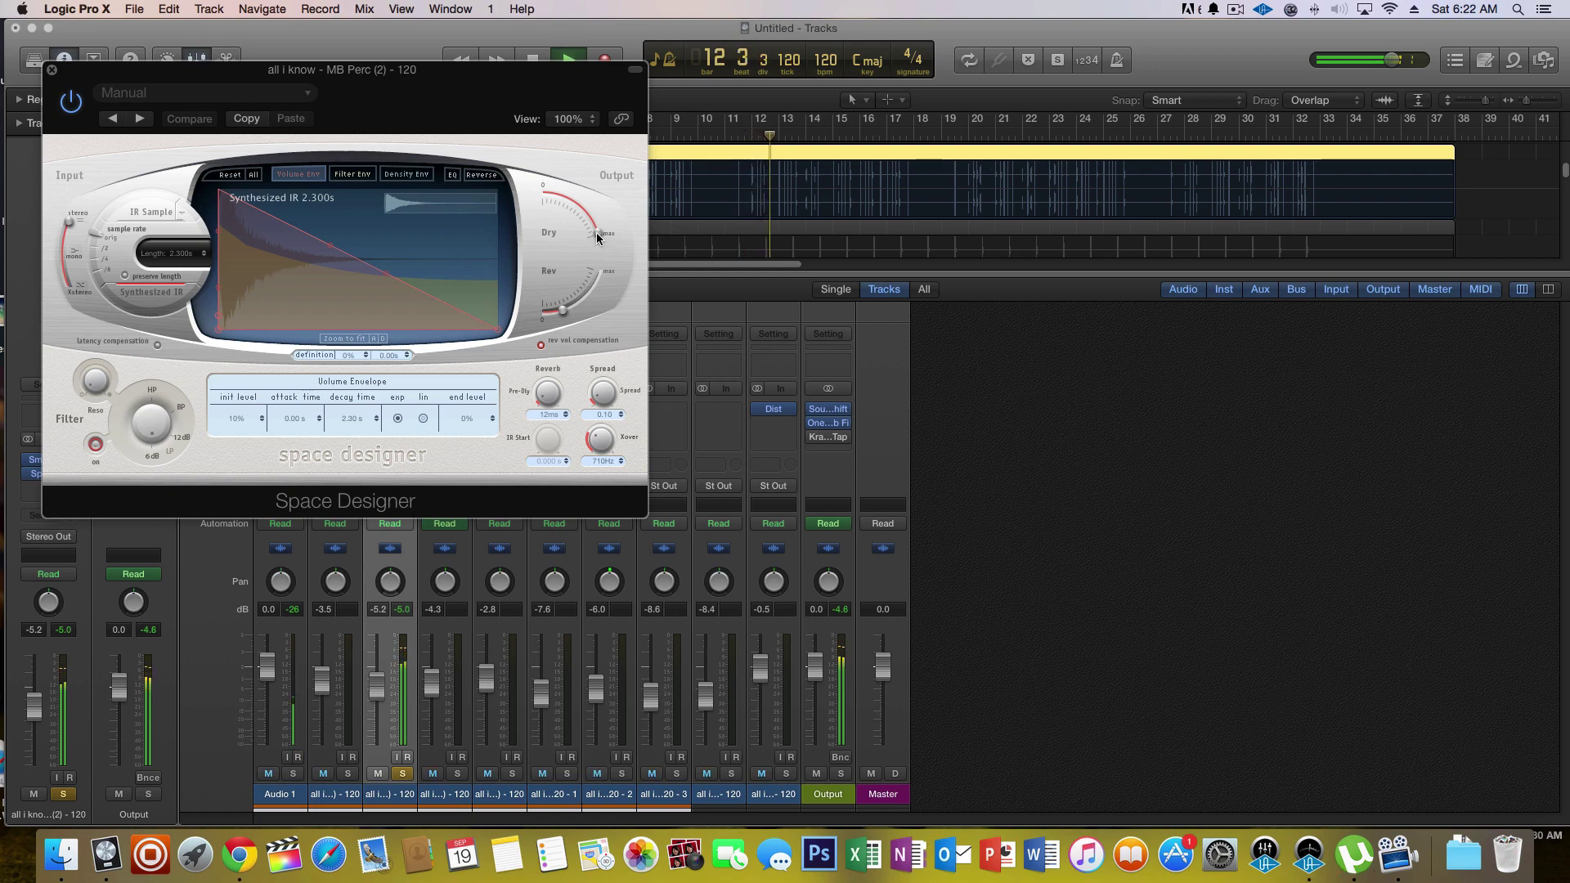
pyautogui.moveTo(596, 234)
pyautogui.mouseDown()
pyautogui.moveTo(573, 201)
pyautogui.moveTo(607, 233)
pyautogui.moveTo(599, 214)
pyautogui.mouseUp()
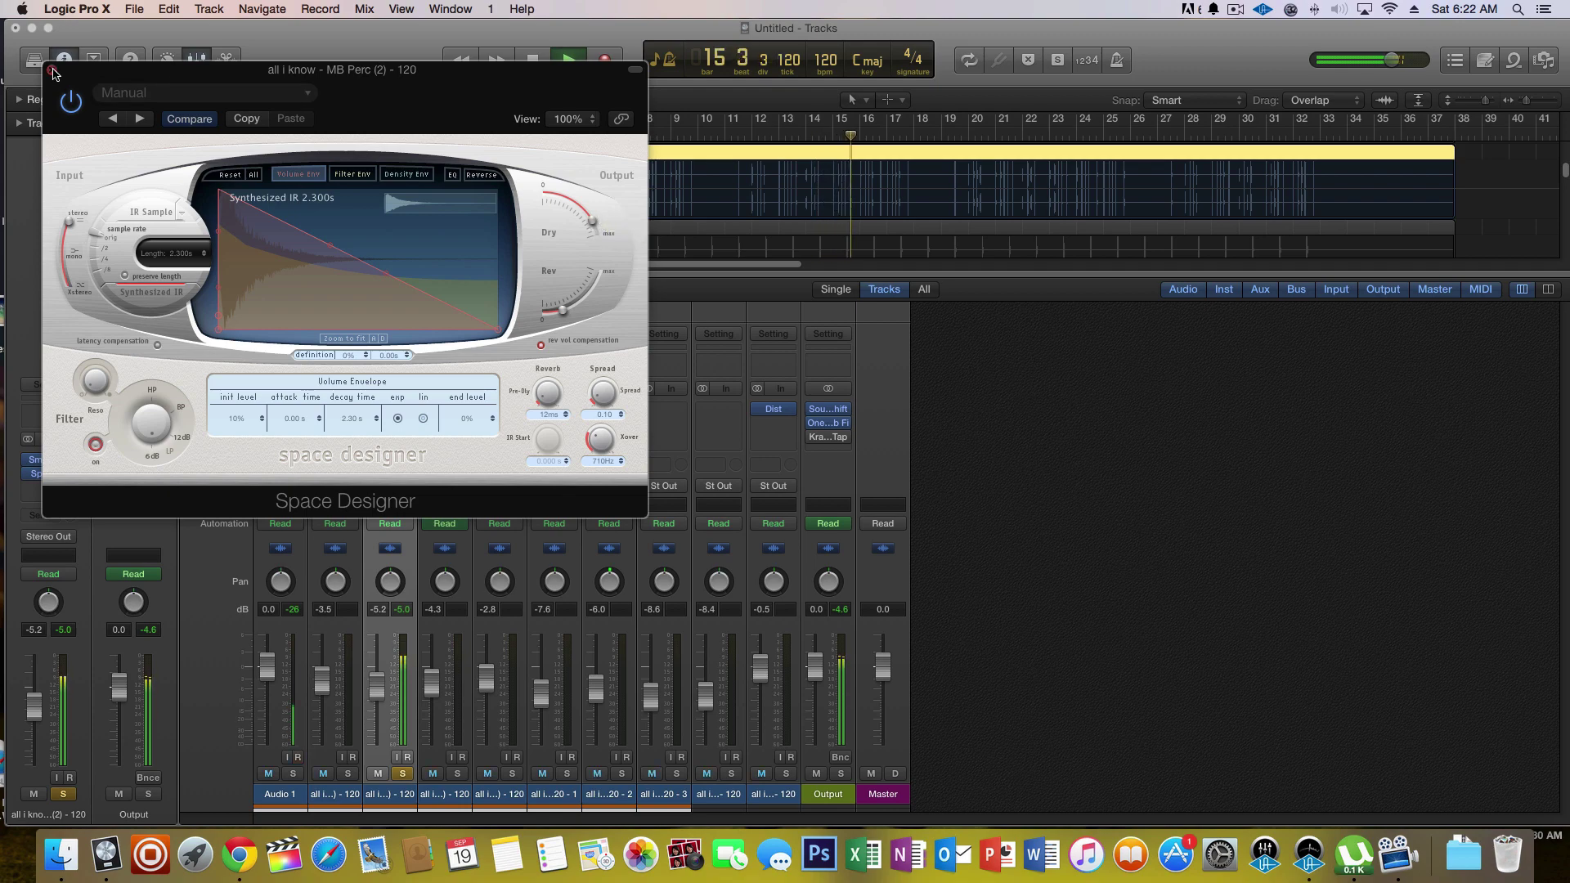
# - Close Space Designer, add a Channel EQ to MB Perc (2), and move it above the Sample Delay
pyautogui.click(52, 70)
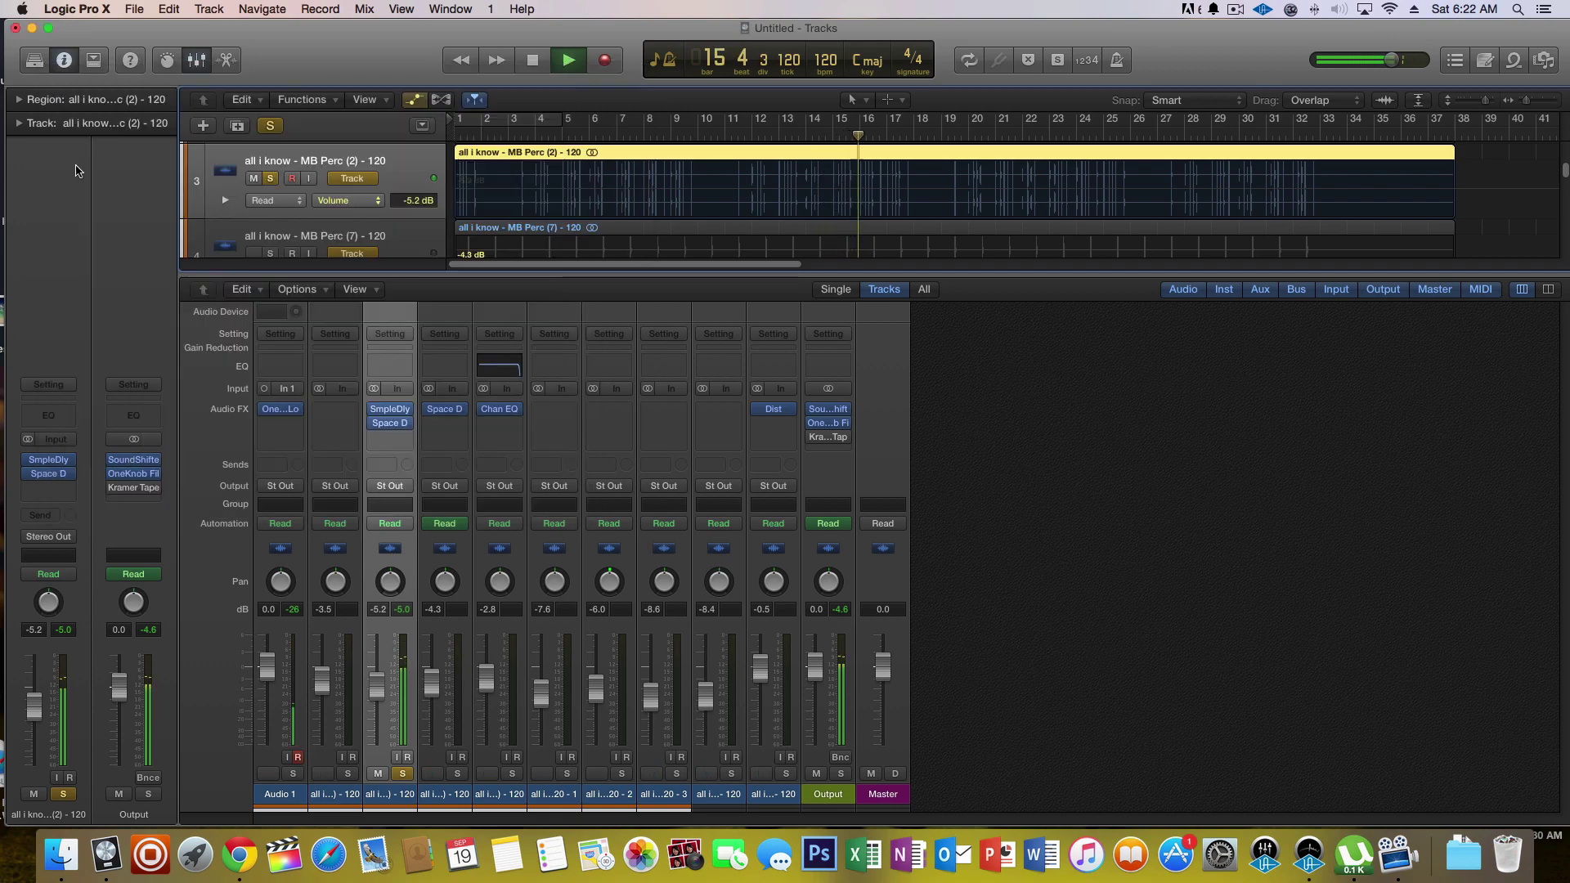
pyautogui.doubleClick(389, 365)
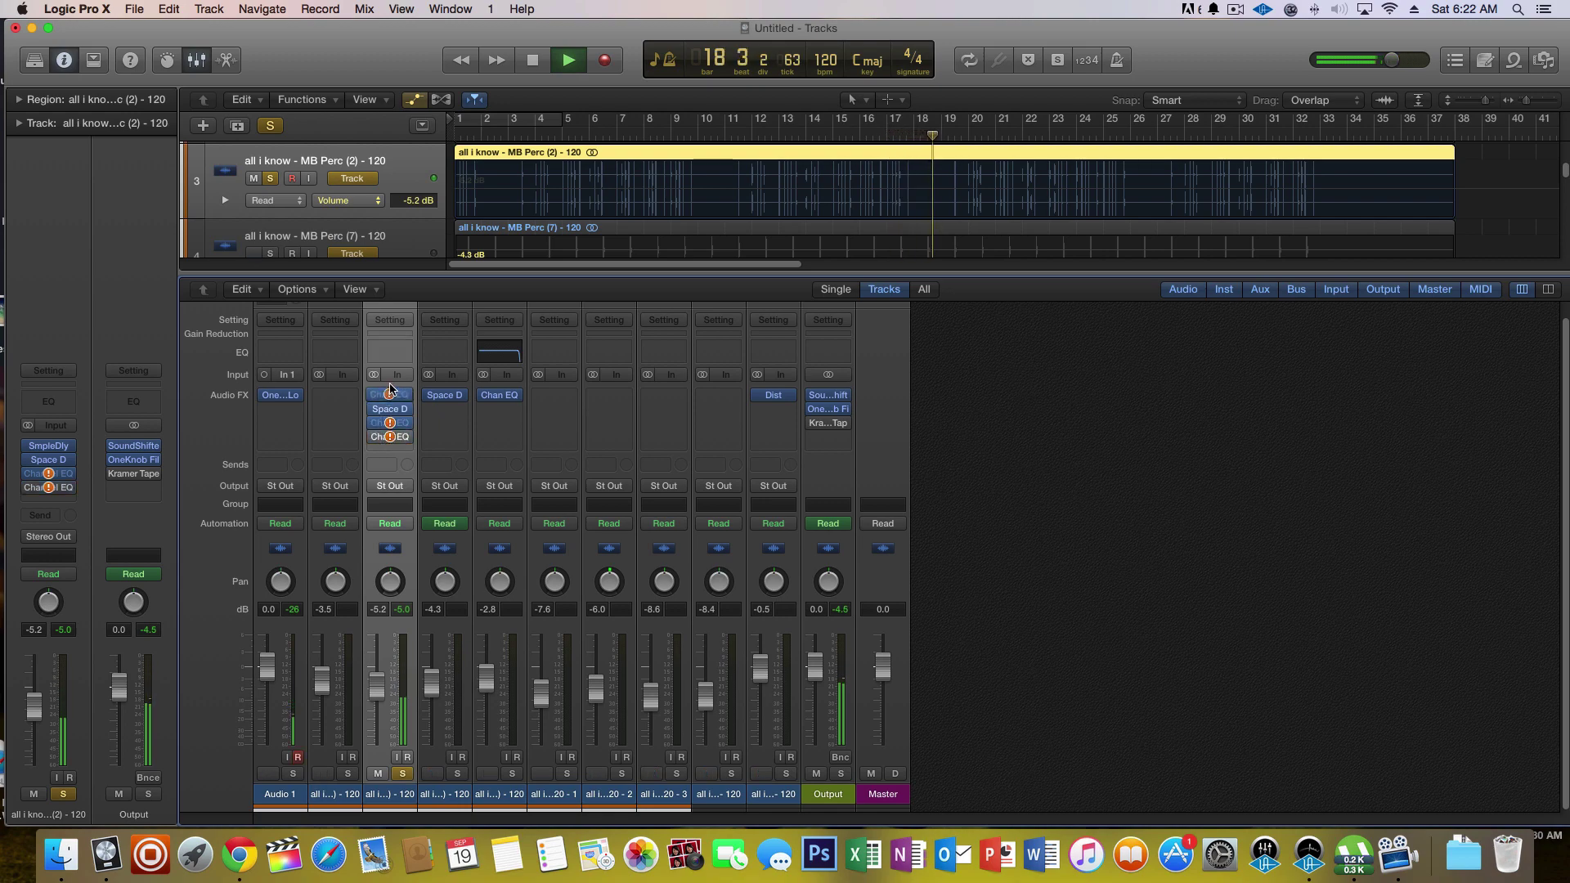
pyautogui.moveTo(390, 389); pyautogui.dragTo(389, 425)
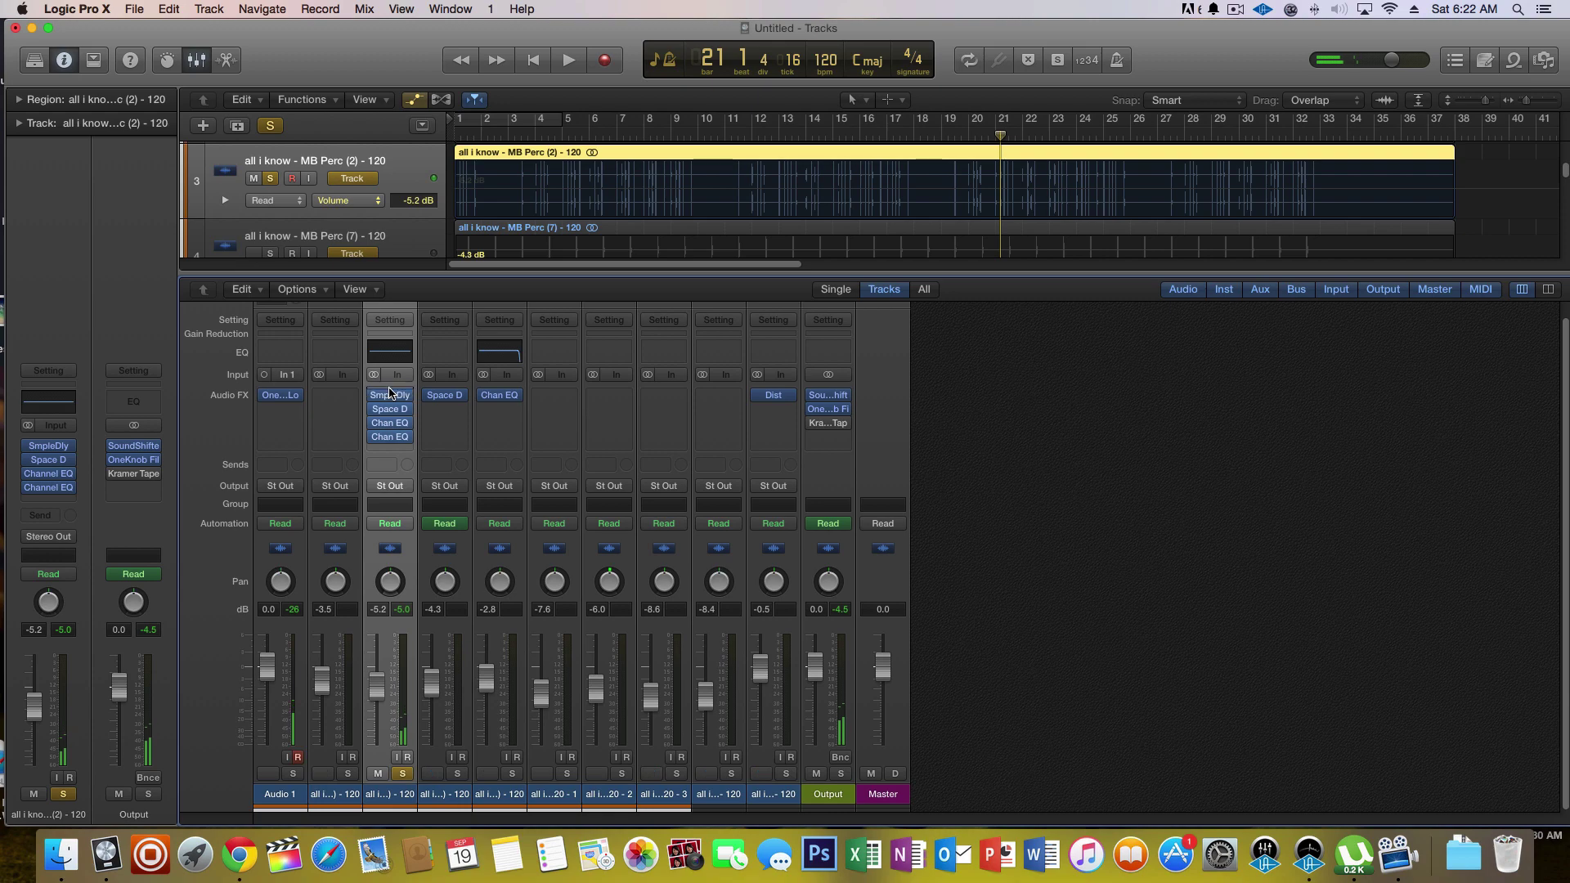
pyautogui.moveTo(389, 393); pyautogui.dragTo(385, 416)
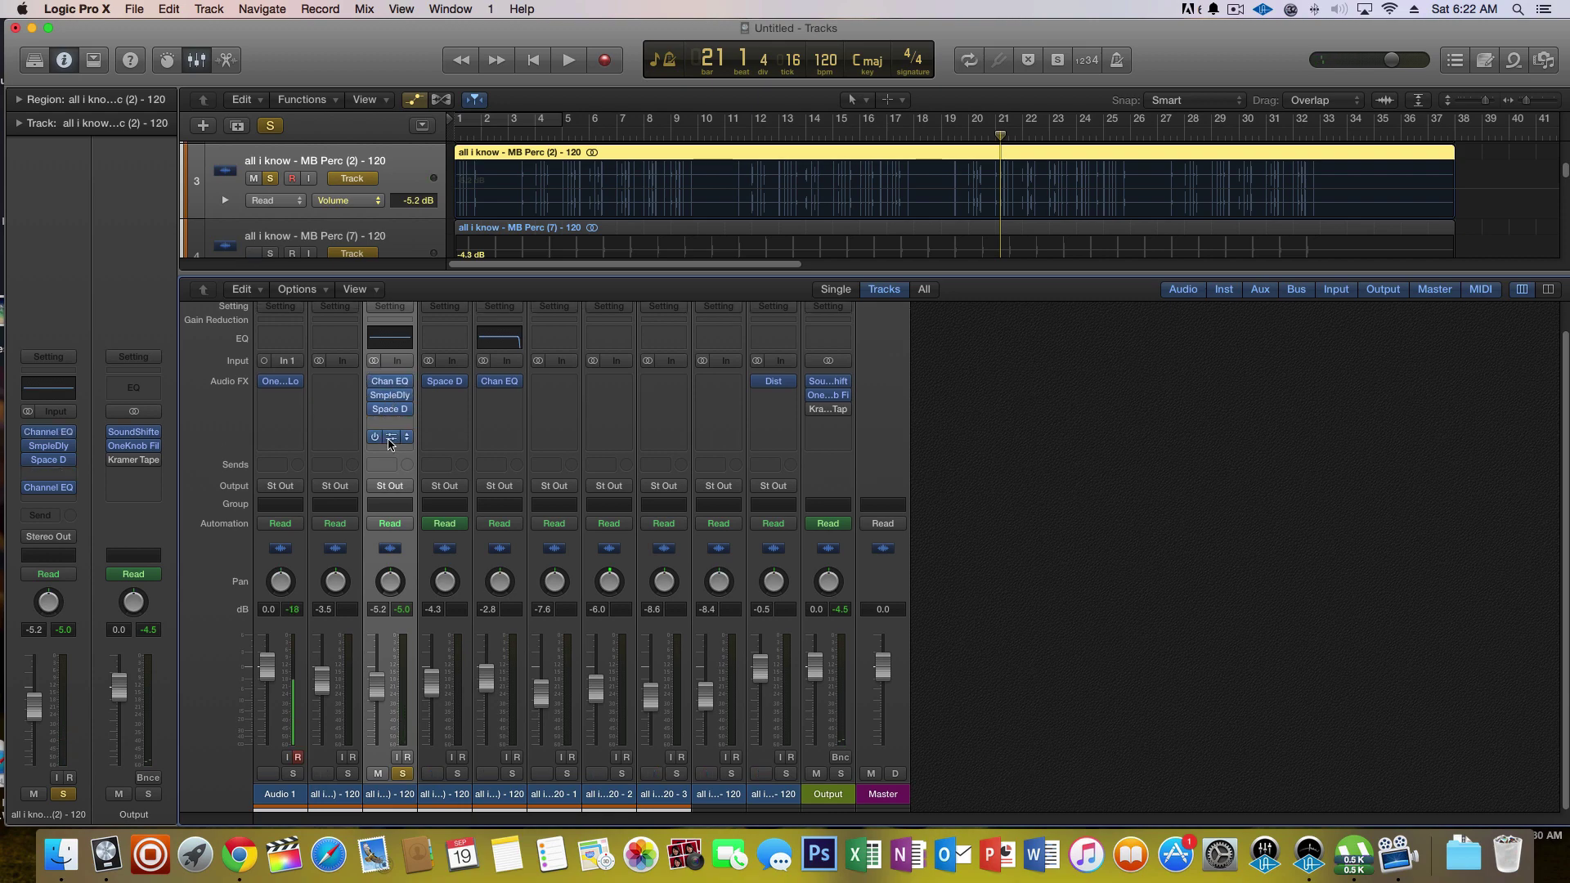
# - Remove the duplicate Channel EQ from the last insert slot of MB Perc (2)
pyautogui.rightClick(390, 443)
pyautogui.click(389, 443)
pyautogui.click(409, 441)
pyautogui.press('Escape')
pyautogui.click(389, 387)
pyautogui.click(379, 362)
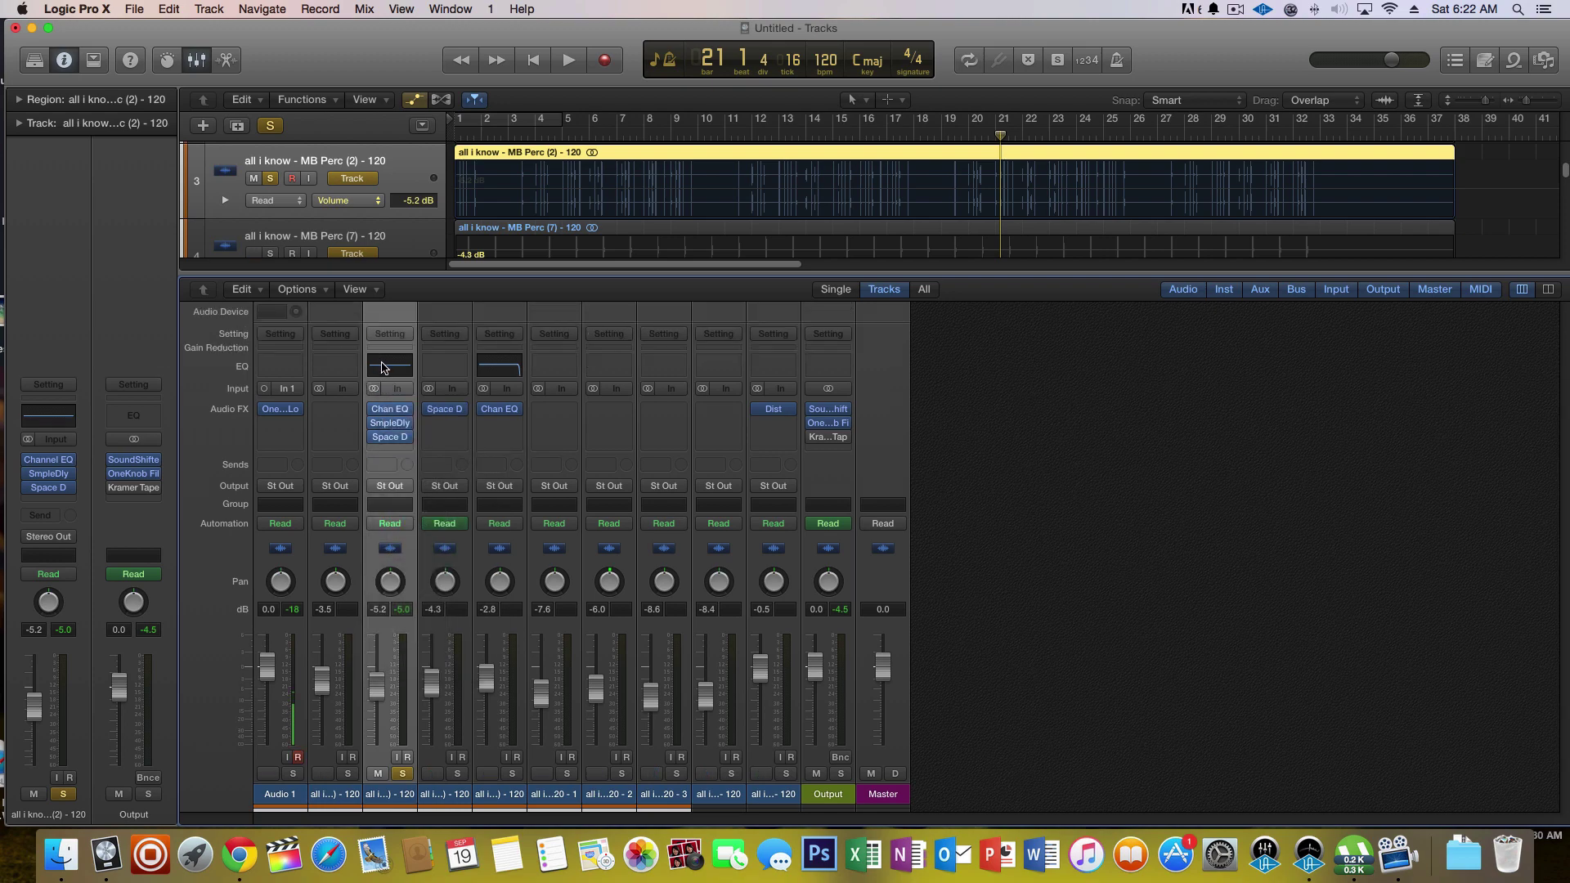
# - While the soloed track plays, set MB Perc (2)'s Channel EQ low shelf to -3.5 dB at 840 Hz and high shelf to -9.0 dB at 7700 Hz
pyautogui.click(379, 363)
pyautogui.moveTo(701, 270)
pyautogui.mouseDown()
pyautogui.moveTo(704, 315)
pyautogui.moveTo(705, 295)
pyautogui.mouseUp()
pyautogui.press('space')
pyautogui.moveTo(211, 270); pyautogui.dragTo(470, 282)
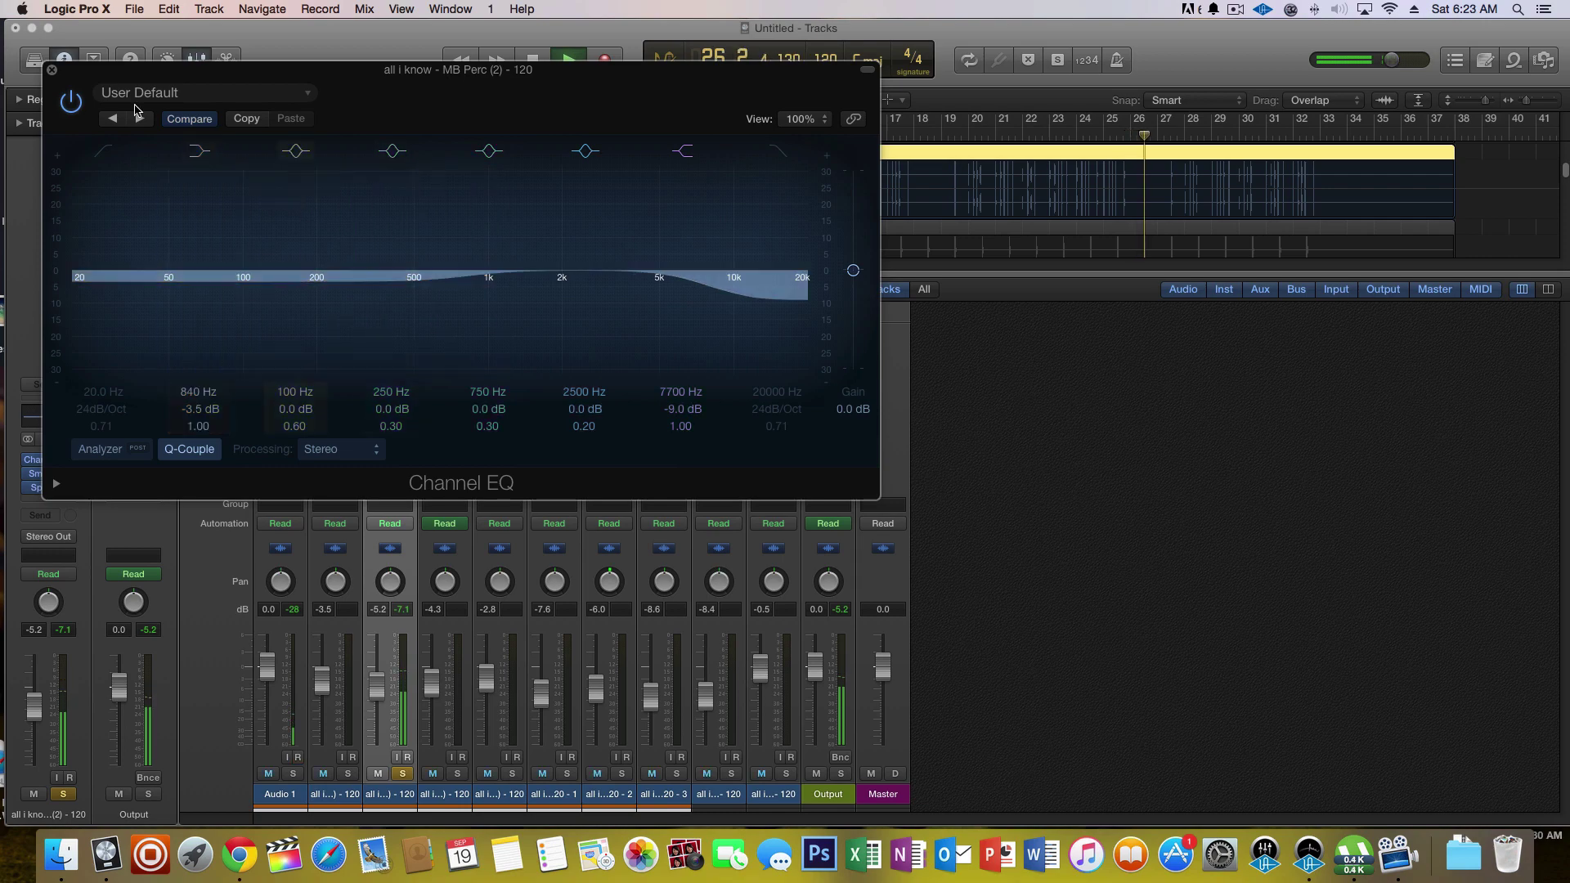
pyautogui.click(52, 71)
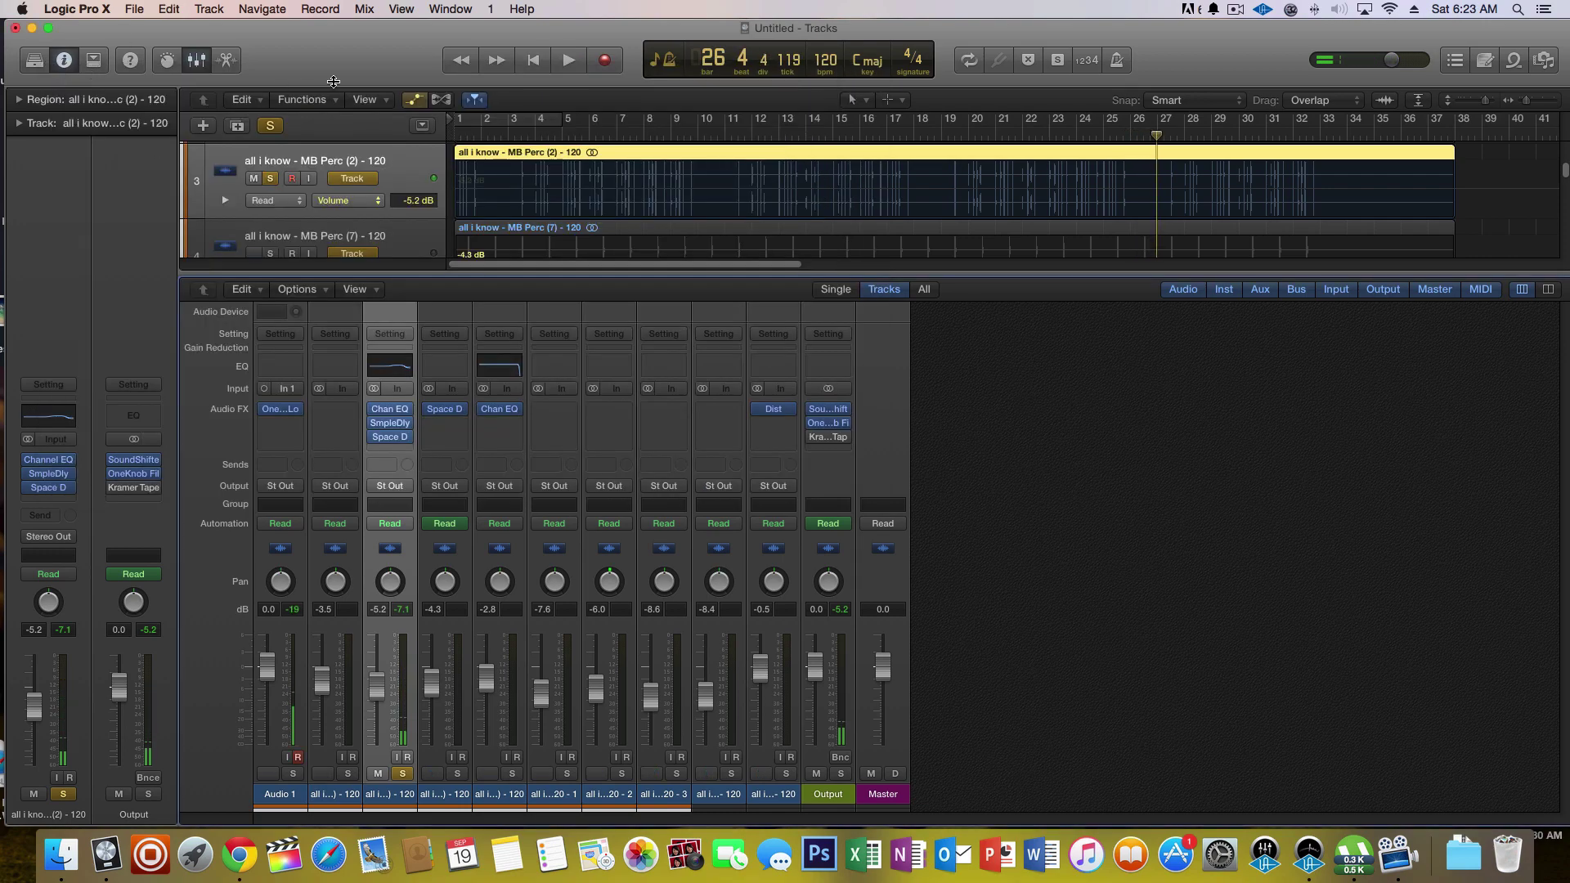
# - Unsolo MB Perc (2), play the full mix from bar 1, and enlarge the tracks area above the mixer
pyautogui.click(274, 179)
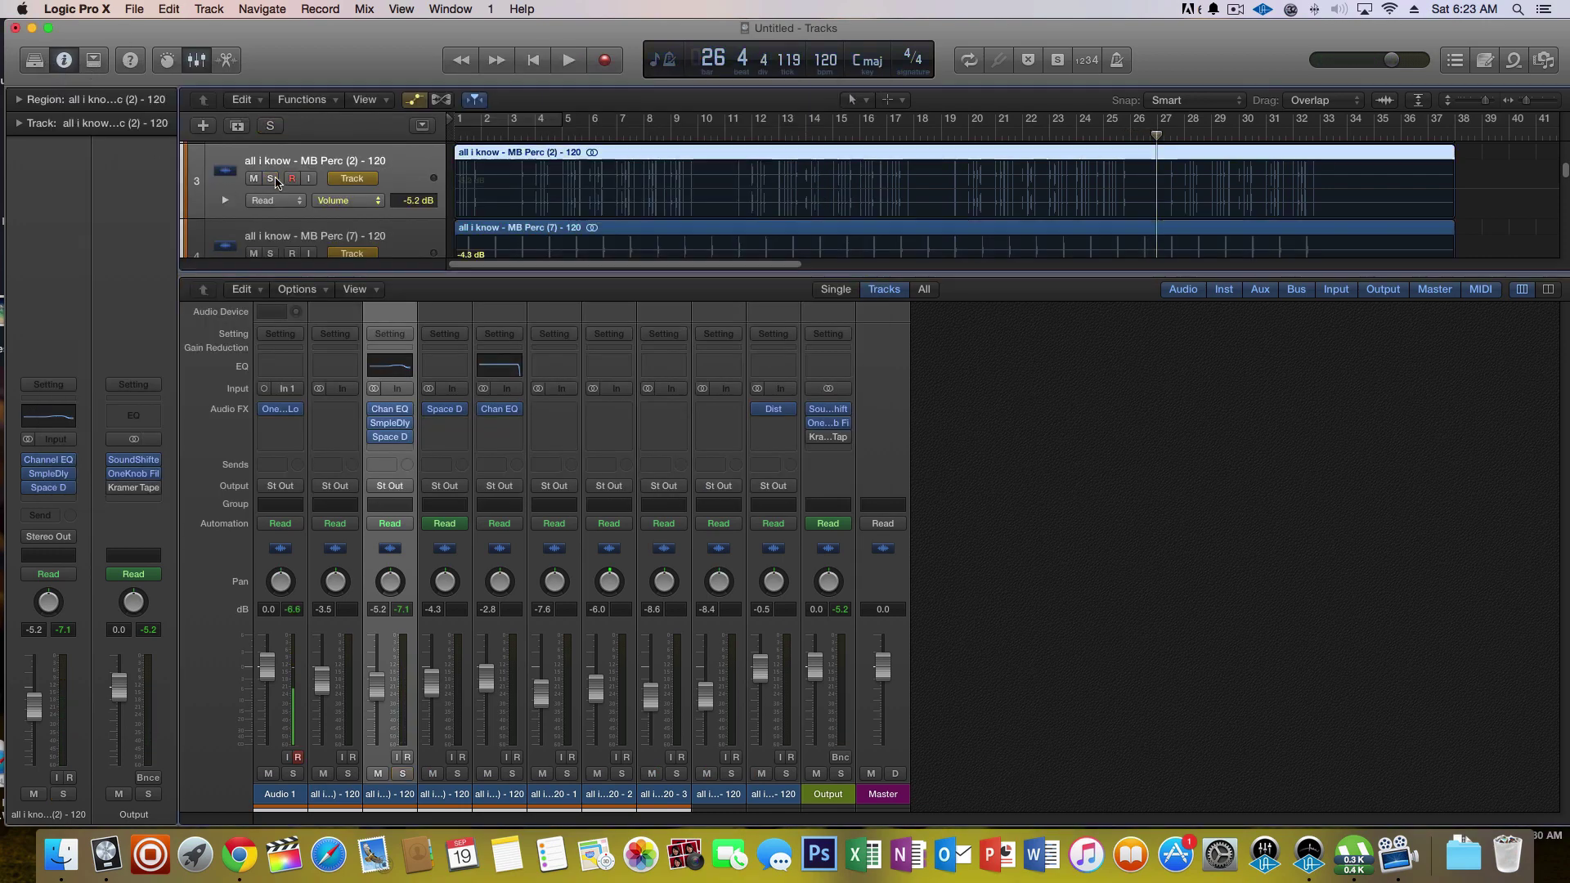
pyautogui.press('space')
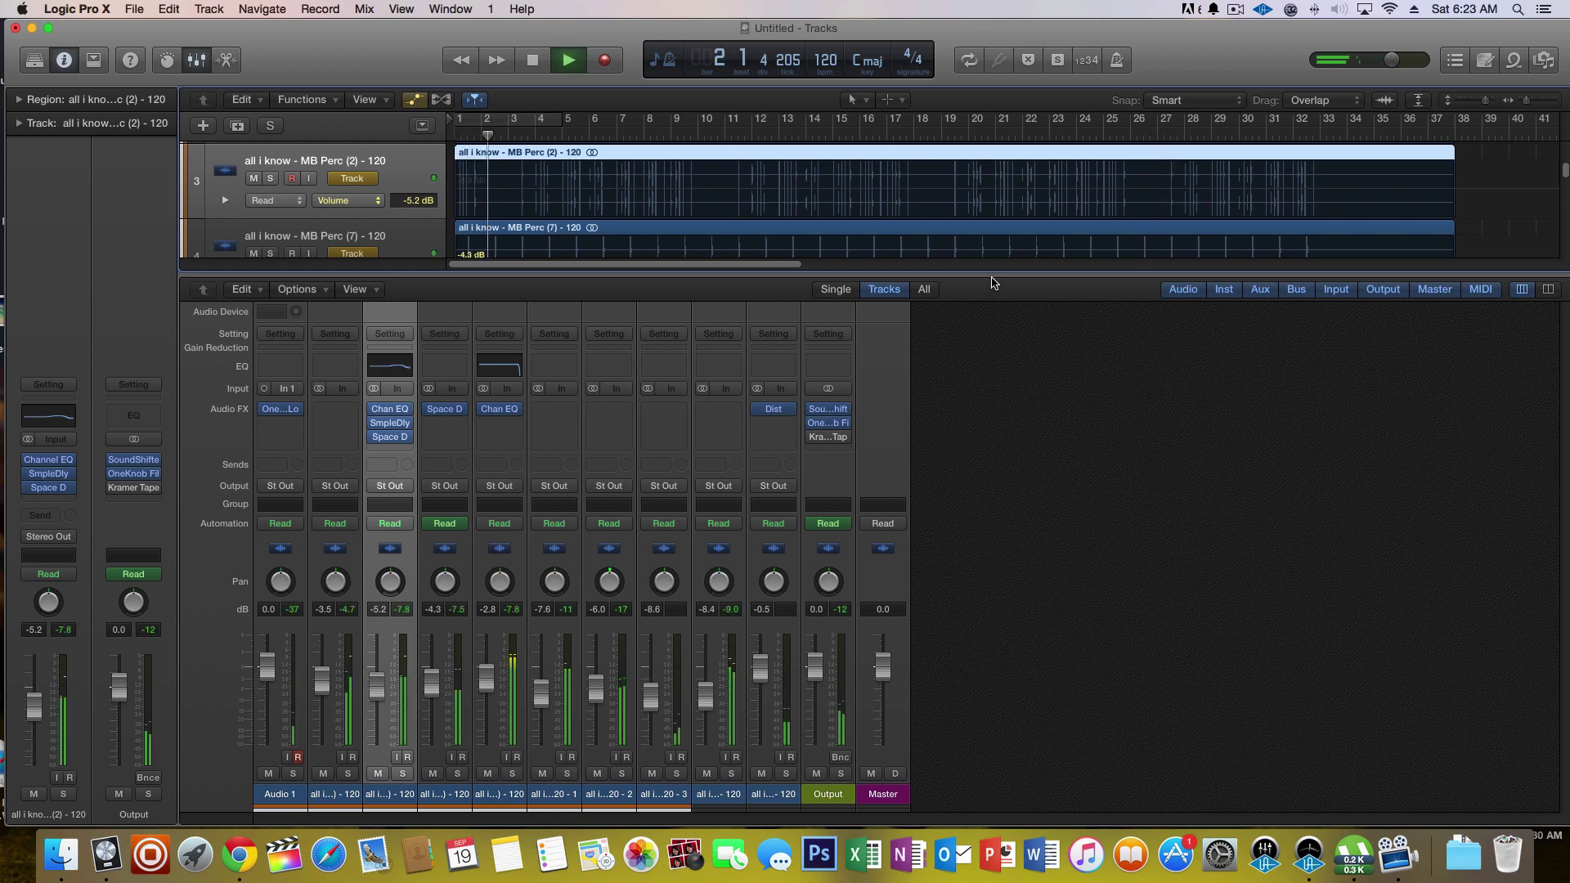
pyautogui.moveTo(994, 275); pyautogui.dragTo(1004, 586)
# - Look through all tracks from Audio 1 down to the Output automation while the full mix plays
pyautogui.scroll(-1, 628, 364)
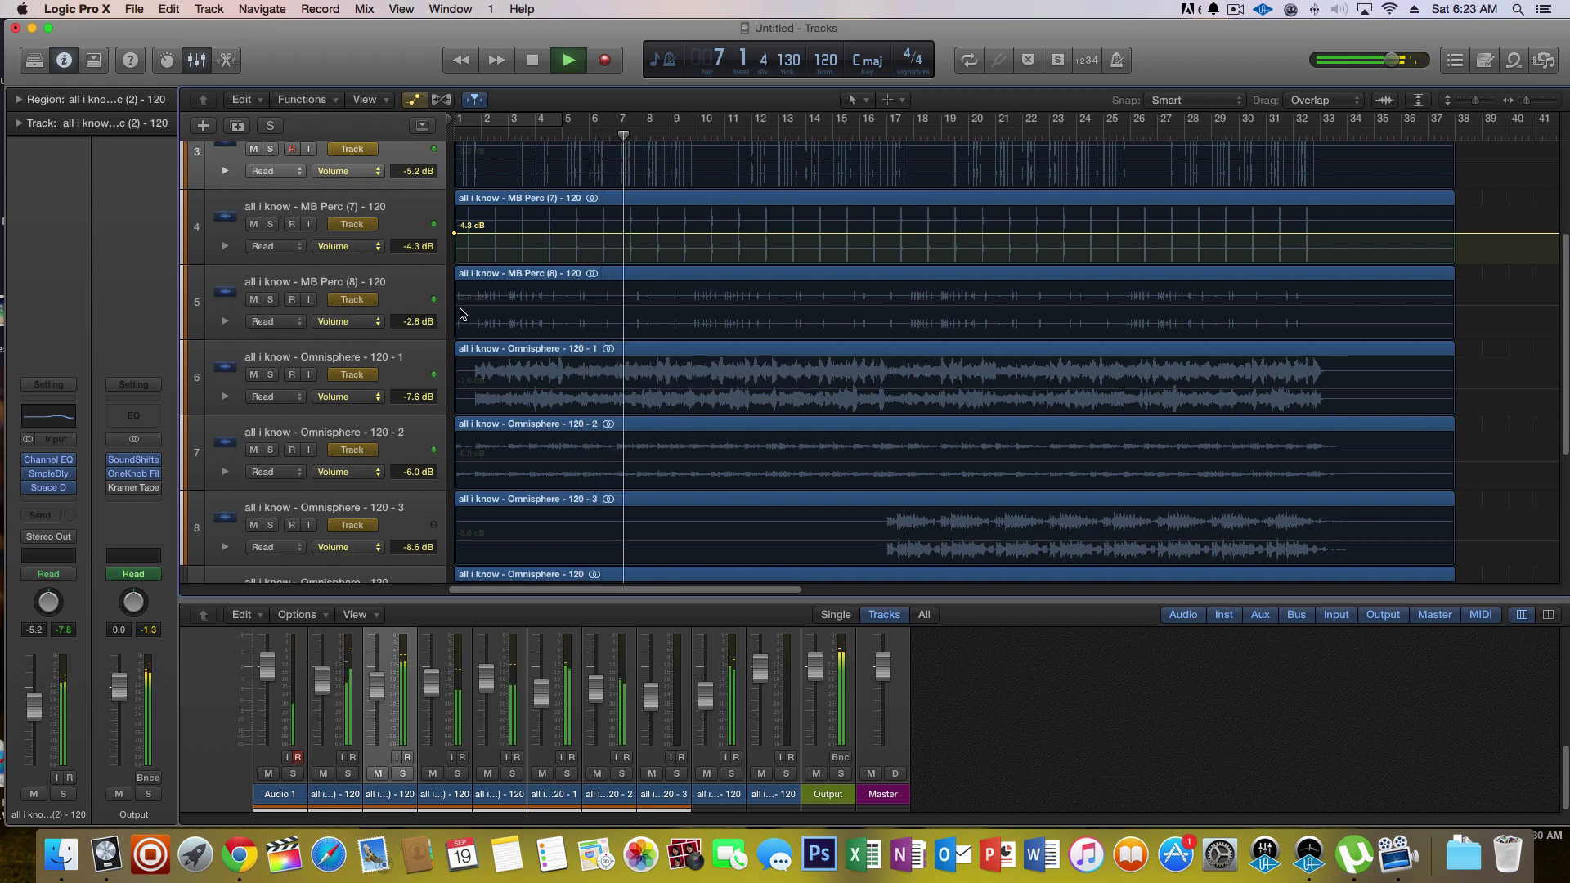
pyautogui.scroll(3, 461, 313)
pyautogui.scroll(-1, 454, 309)
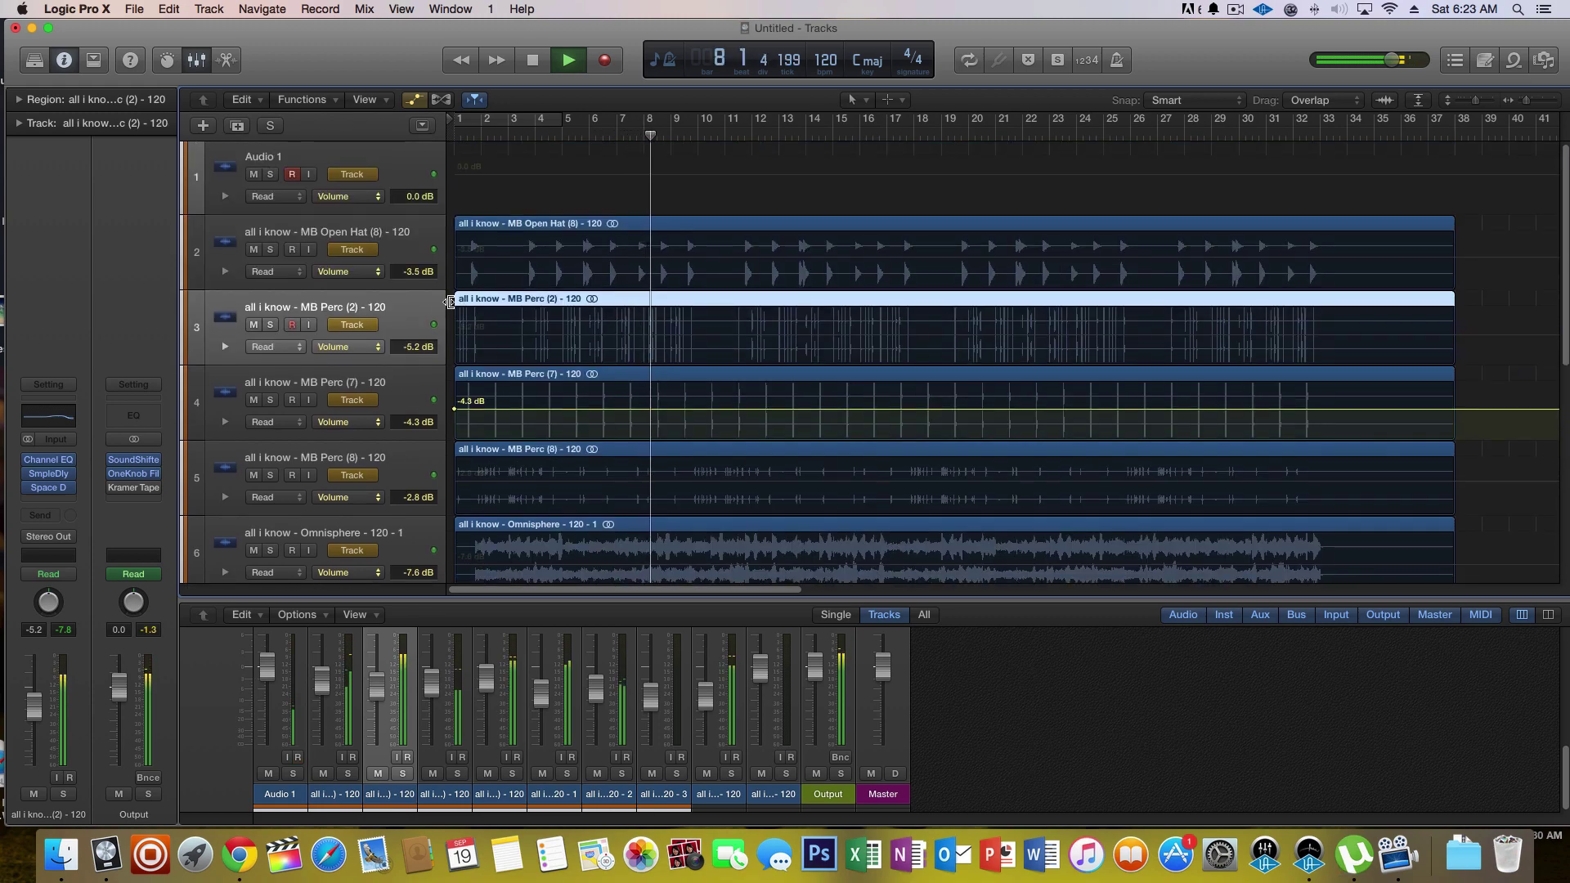
pyautogui.scroll(-1, 443, 305)
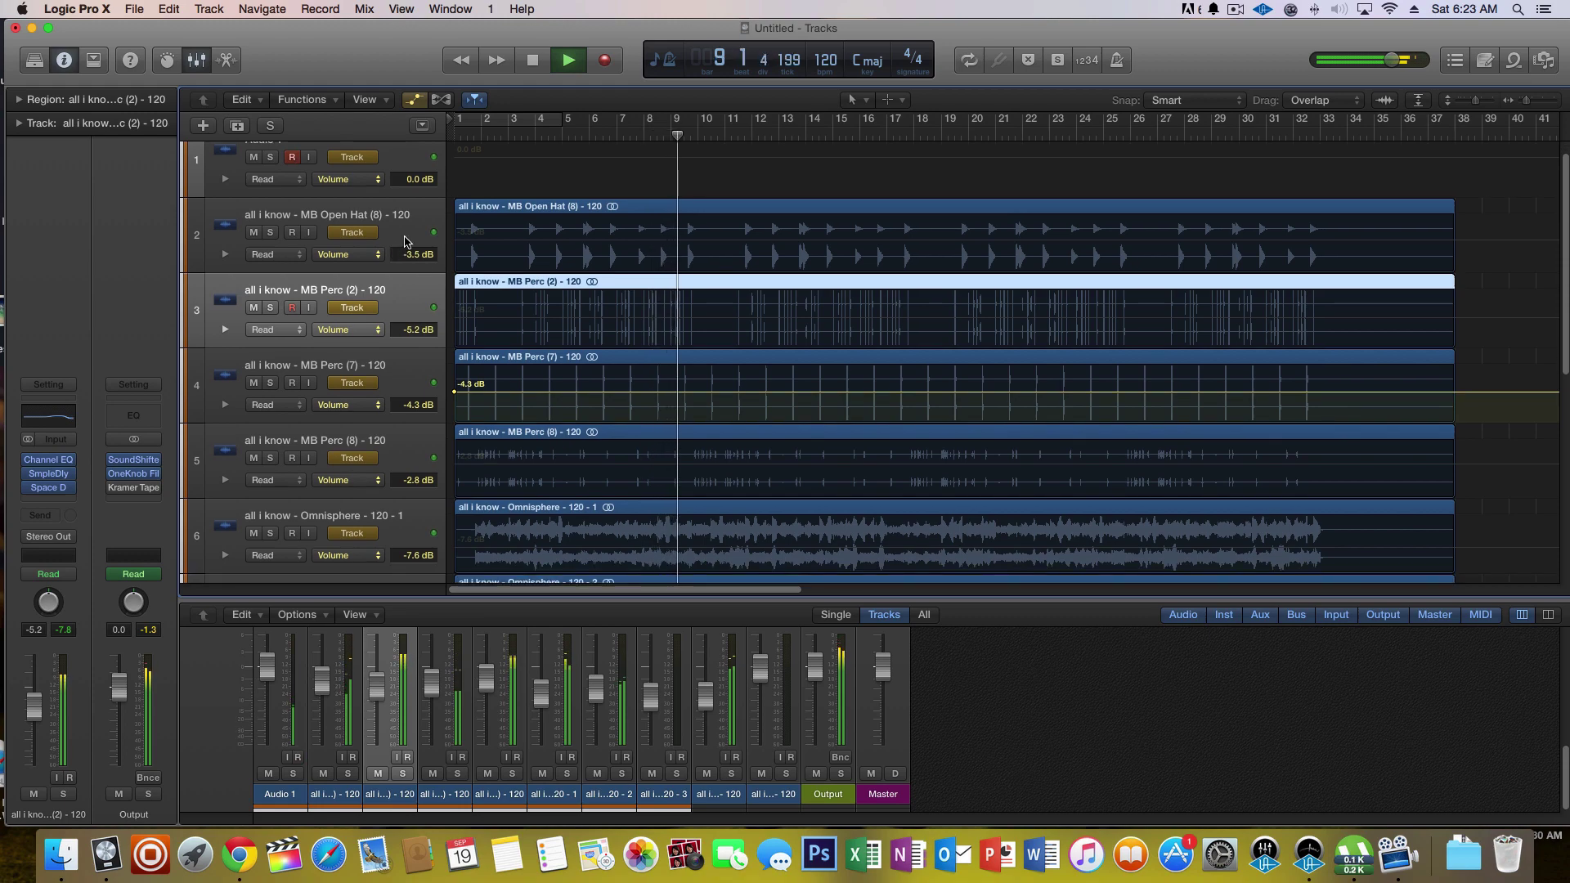
pyautogui.scroll(-5, 409, 266)
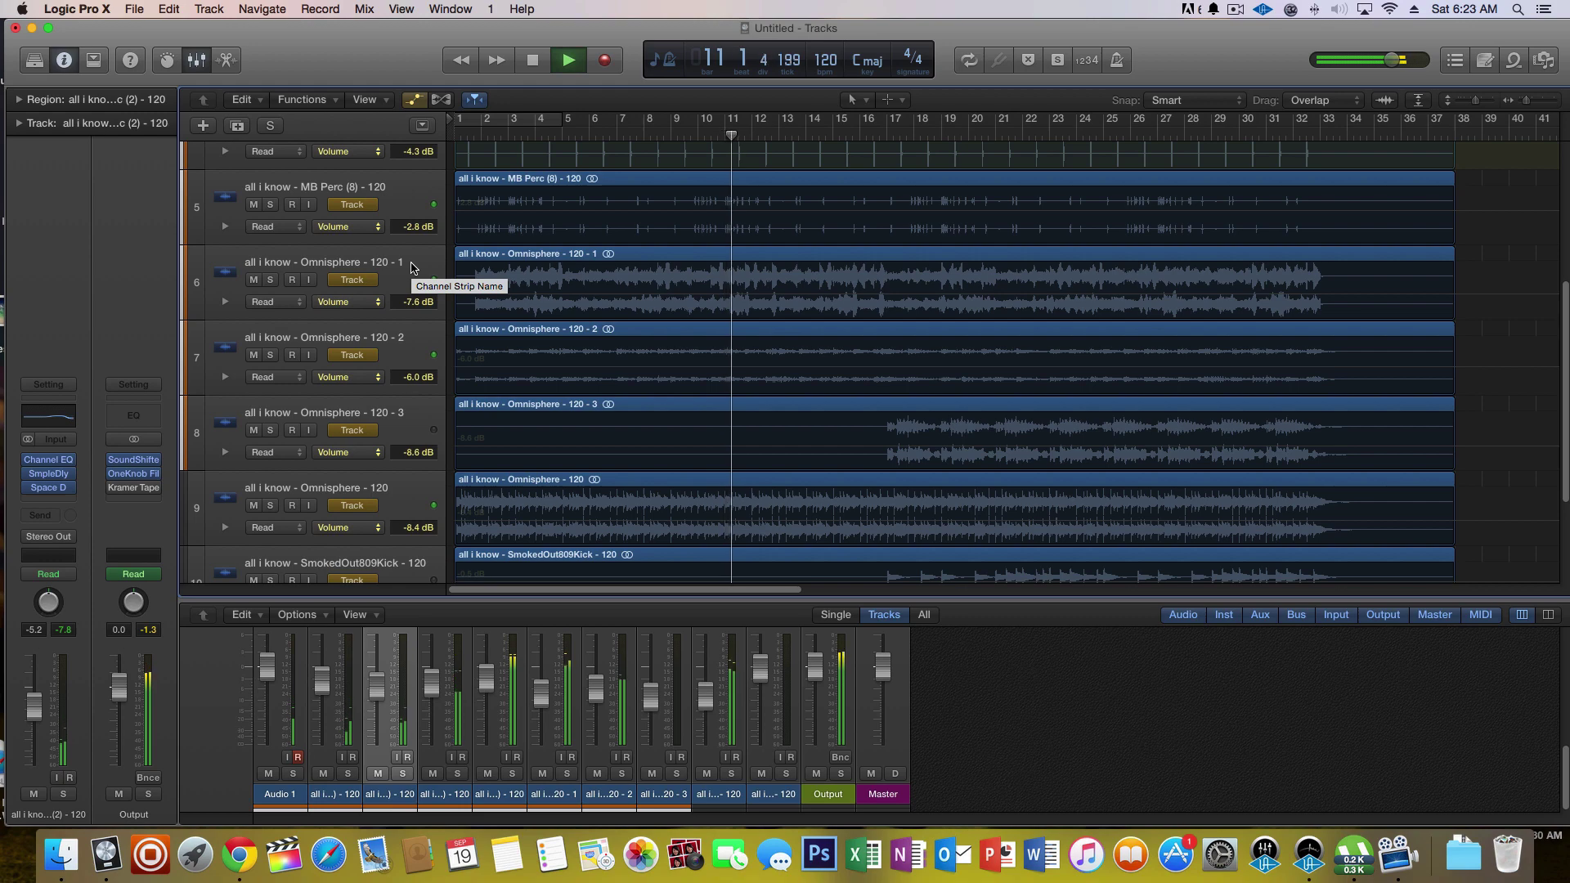
pyautogui.scroll(-3, 413, 268)
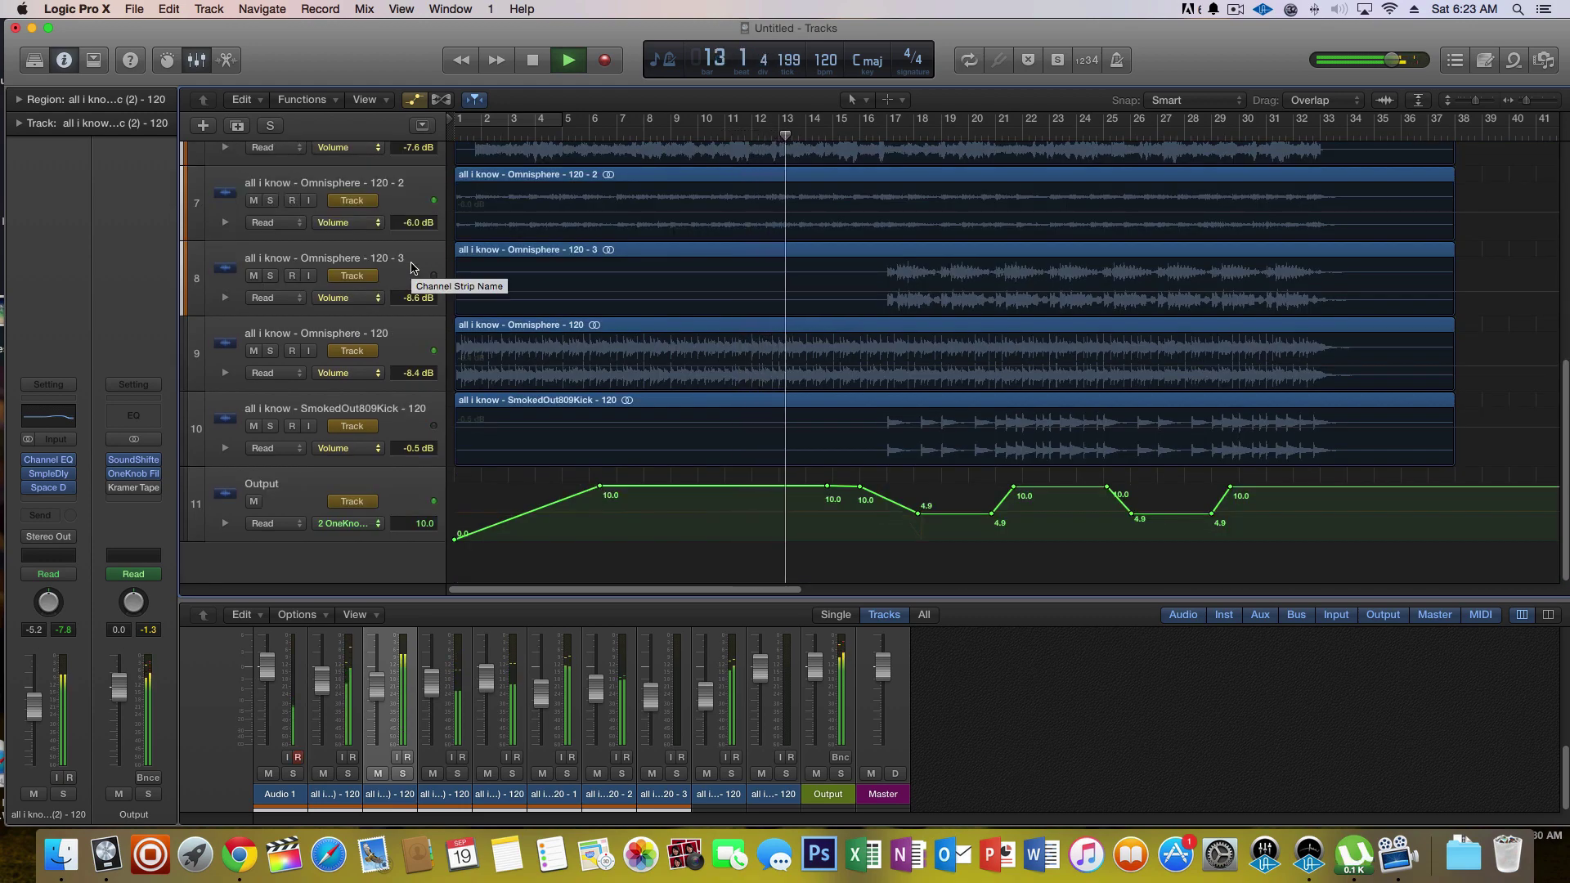
pyautogui.scroll(7, 411, 262)
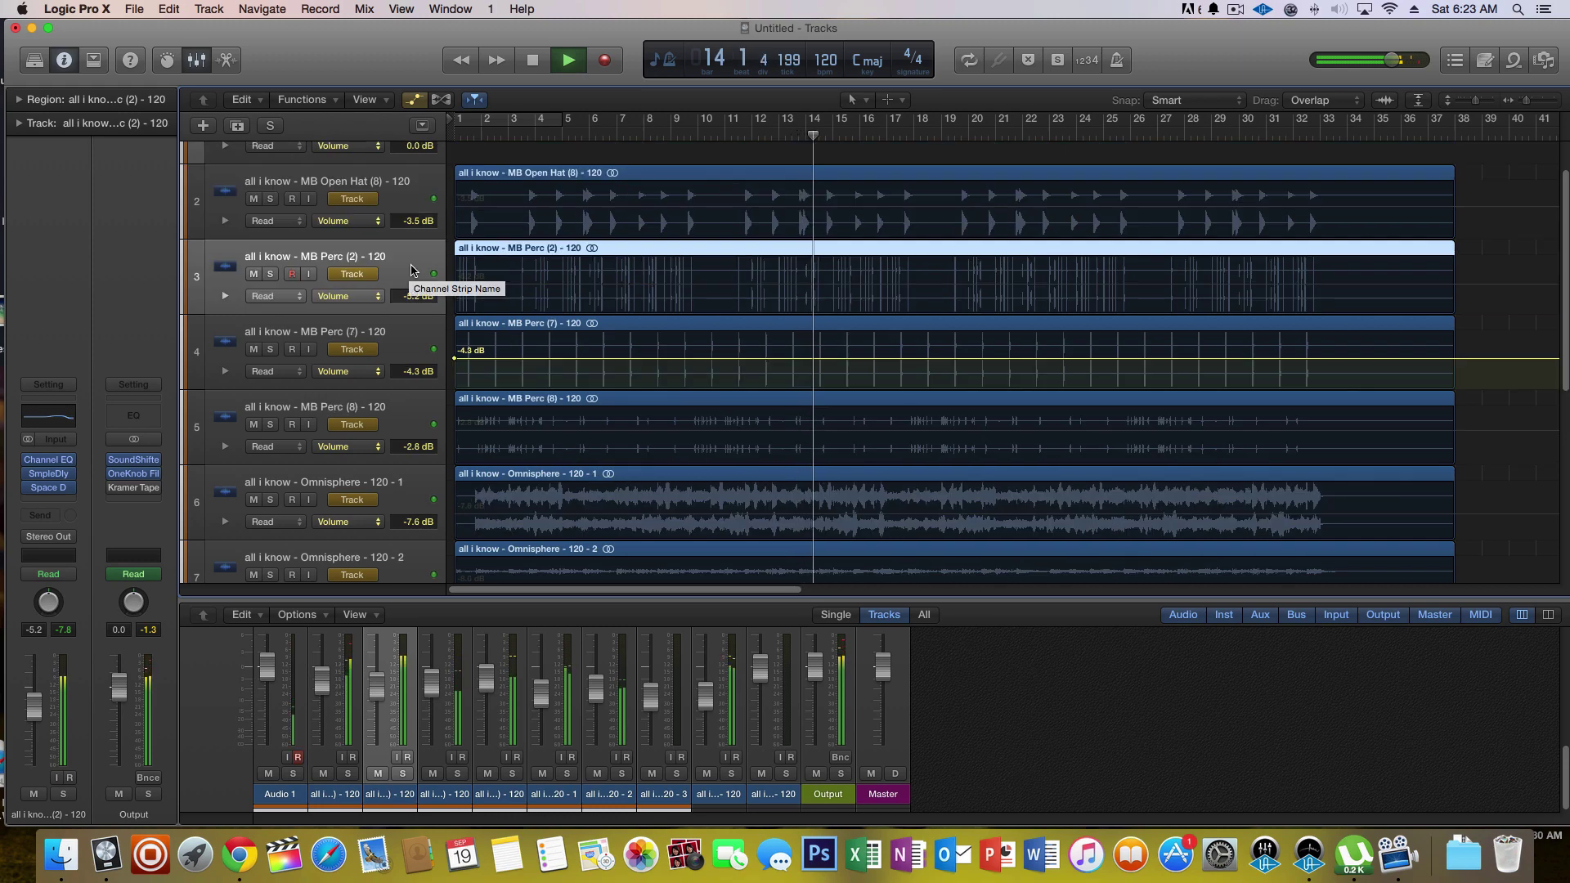
# - Lower the MB Open Hat (8) track's volume to -4.8 dB, listen on in the mix, and stop playback in bar 26
pyautogui.click(396, 207)
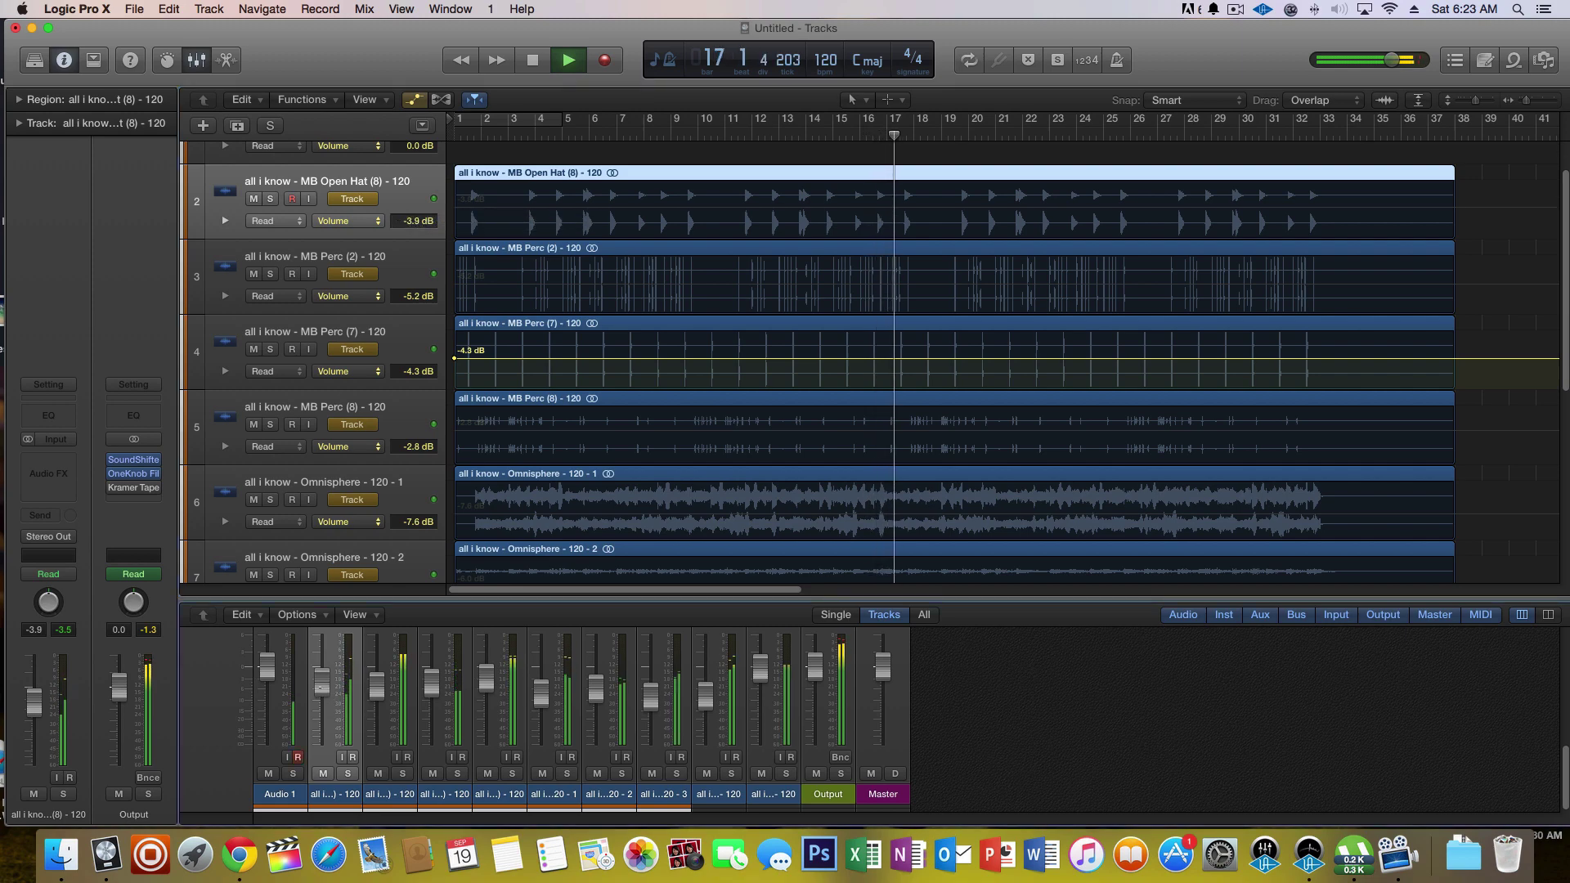
pyautogui.moveTo(325, 690); pyautogui.dragTo(319, 698)
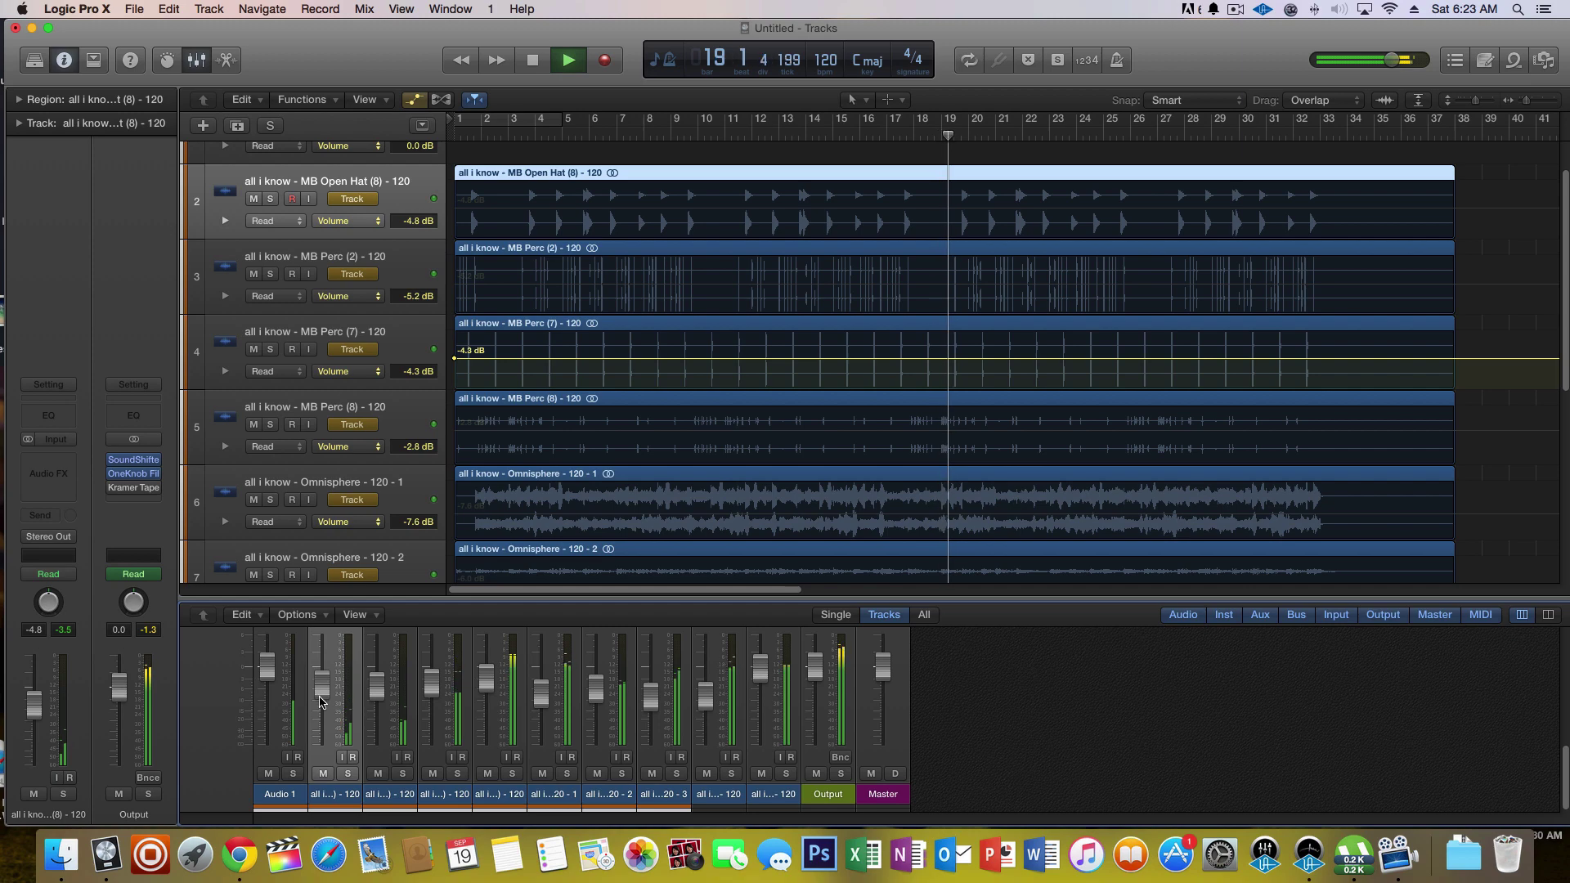
pyautogui.scroll(-3, 665, 507)
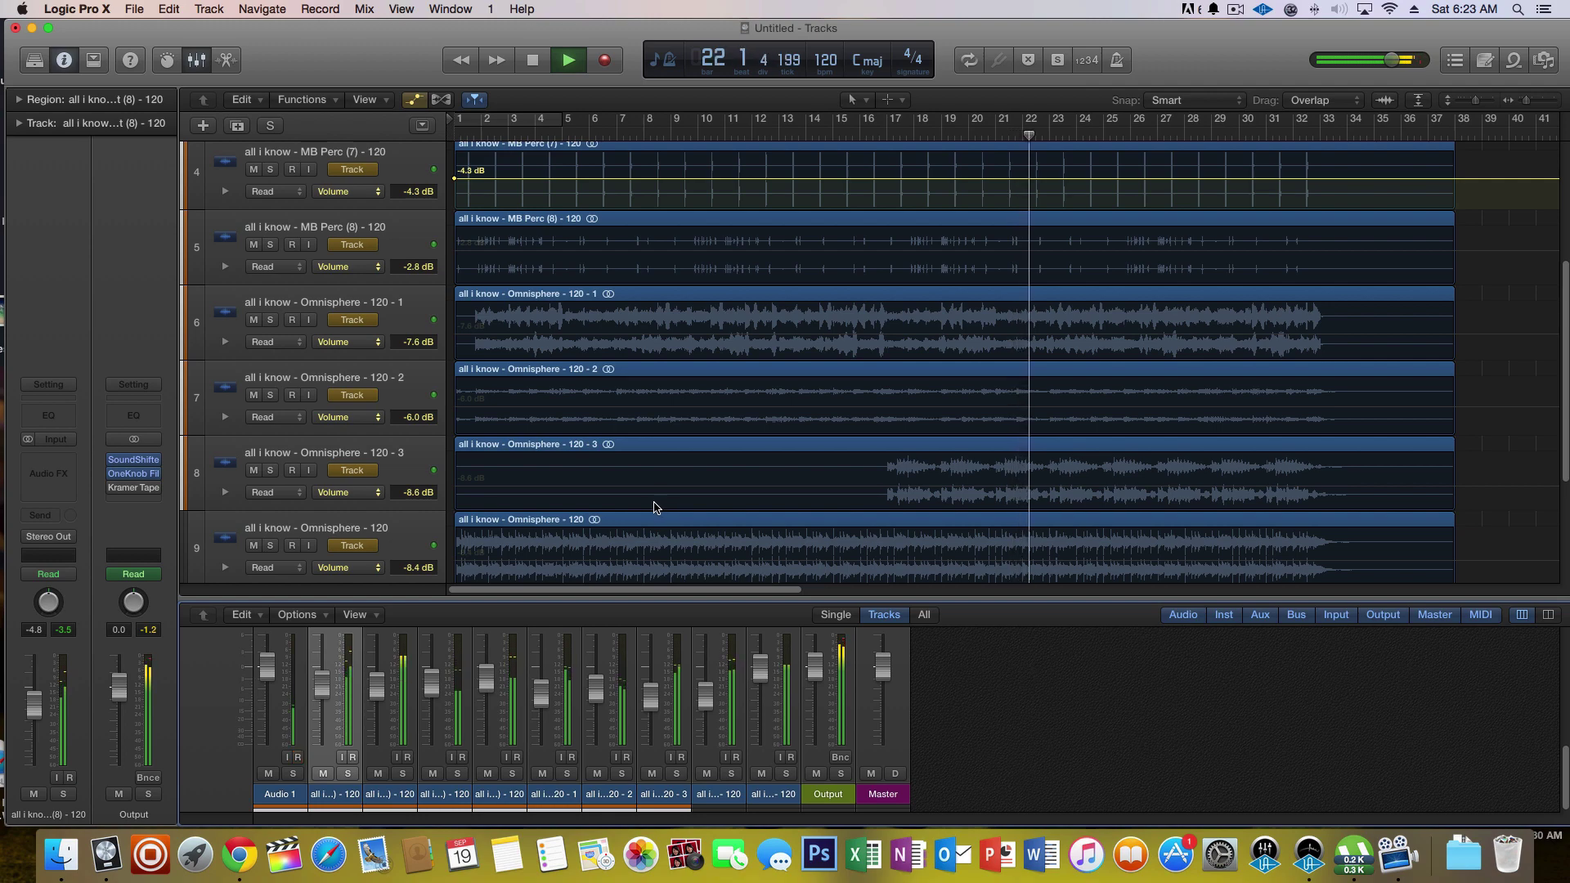
pyautogui.click(538, 66)
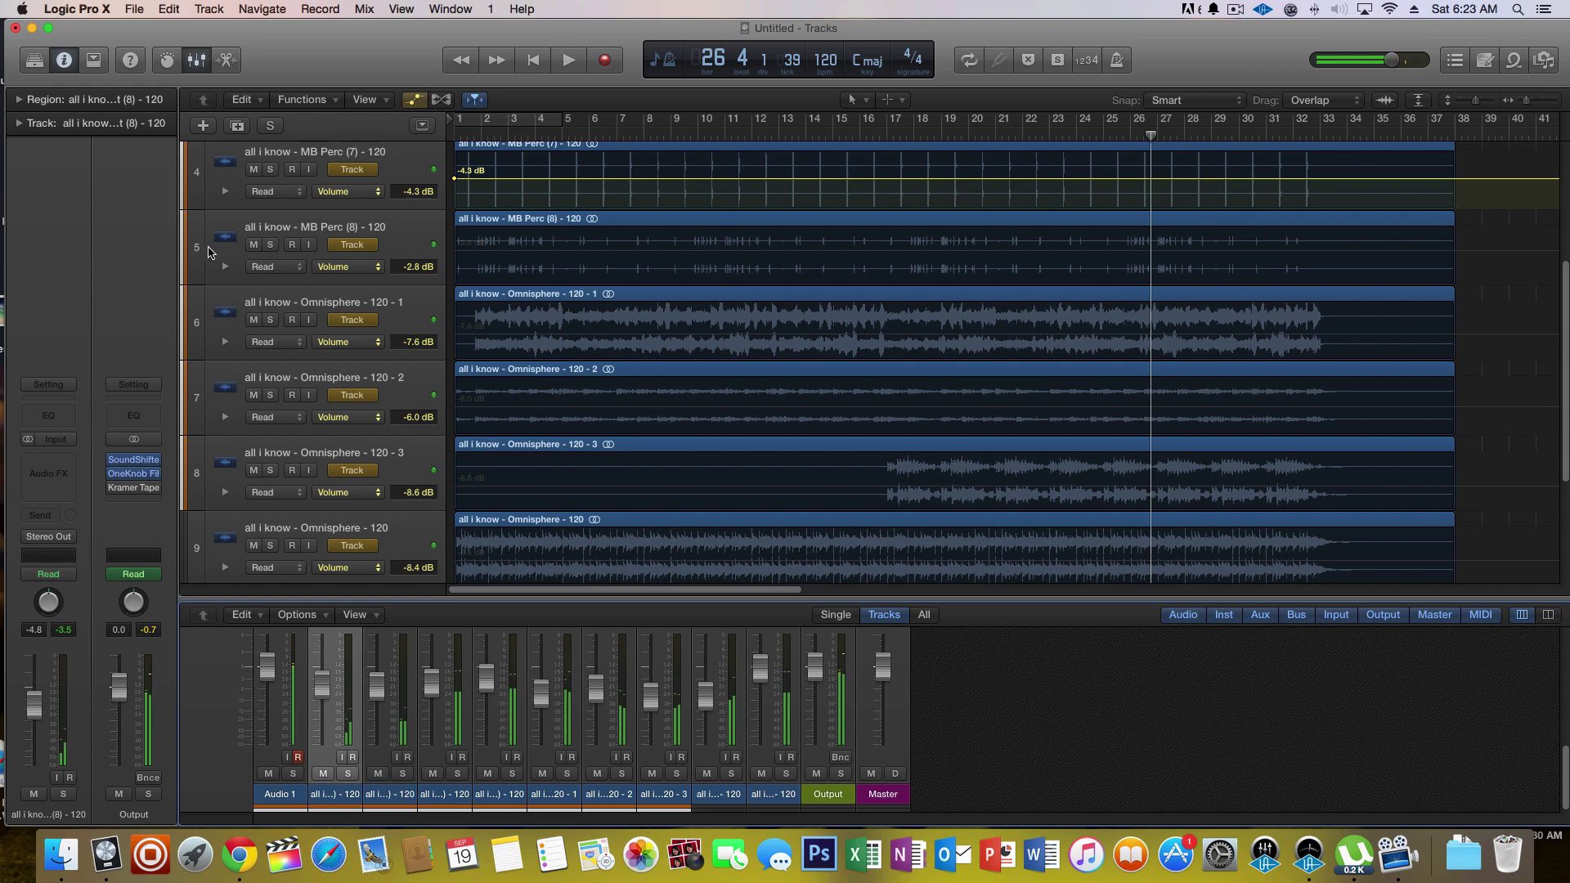
# - Open the Kramer Tape plug-in on the Output channel, move its window off the channel strips, and play the mix from bar 1
pyautogui.moveTo(152, 464)
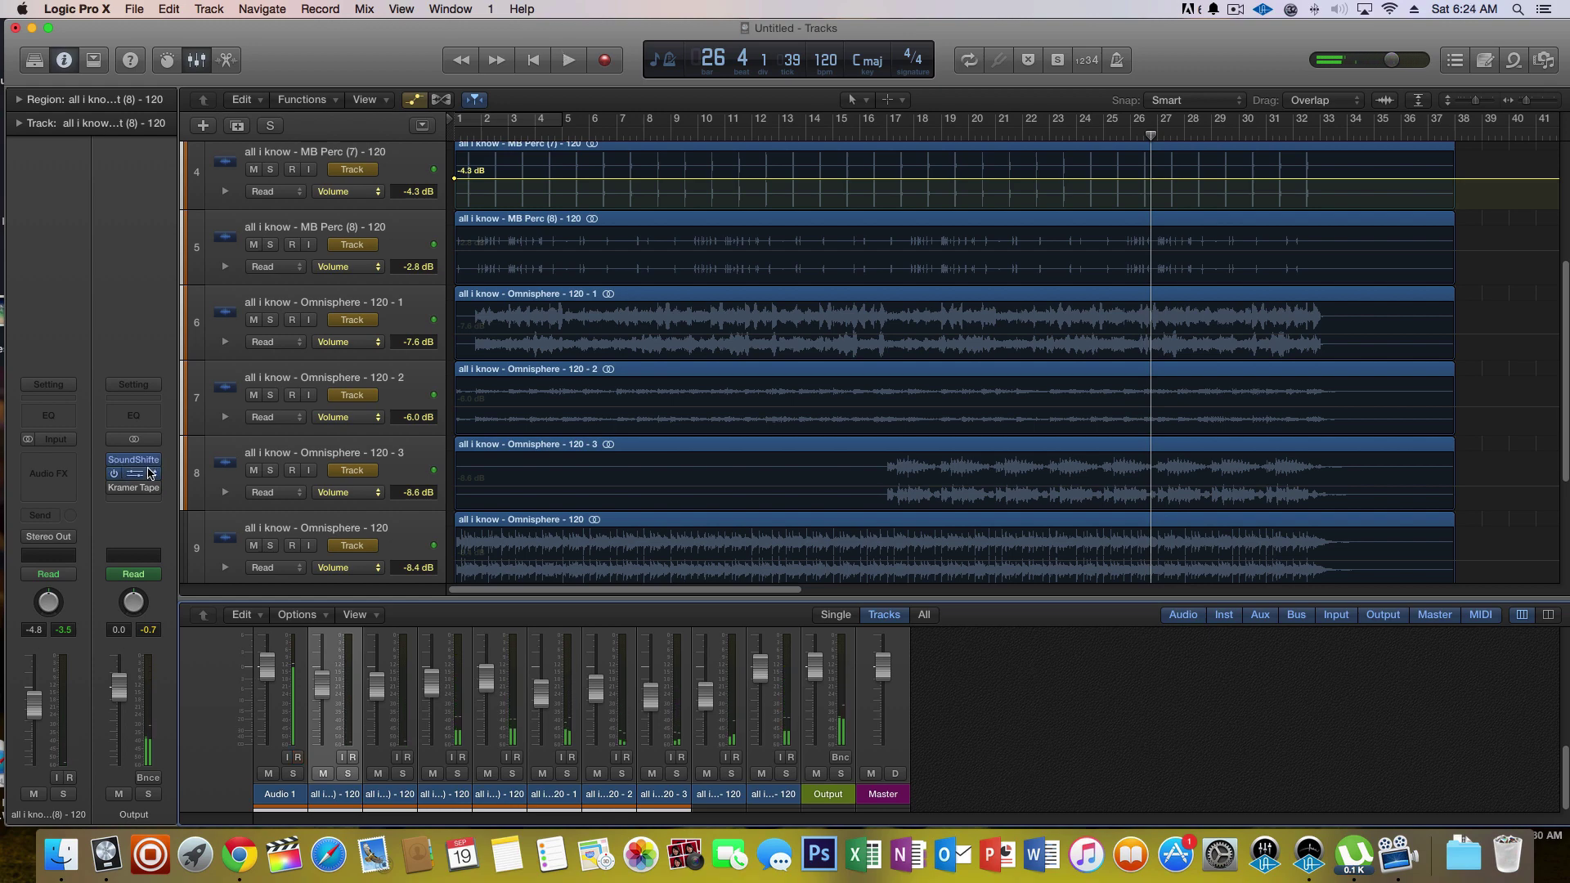
pyautogui.scroll(3, 908, 260)
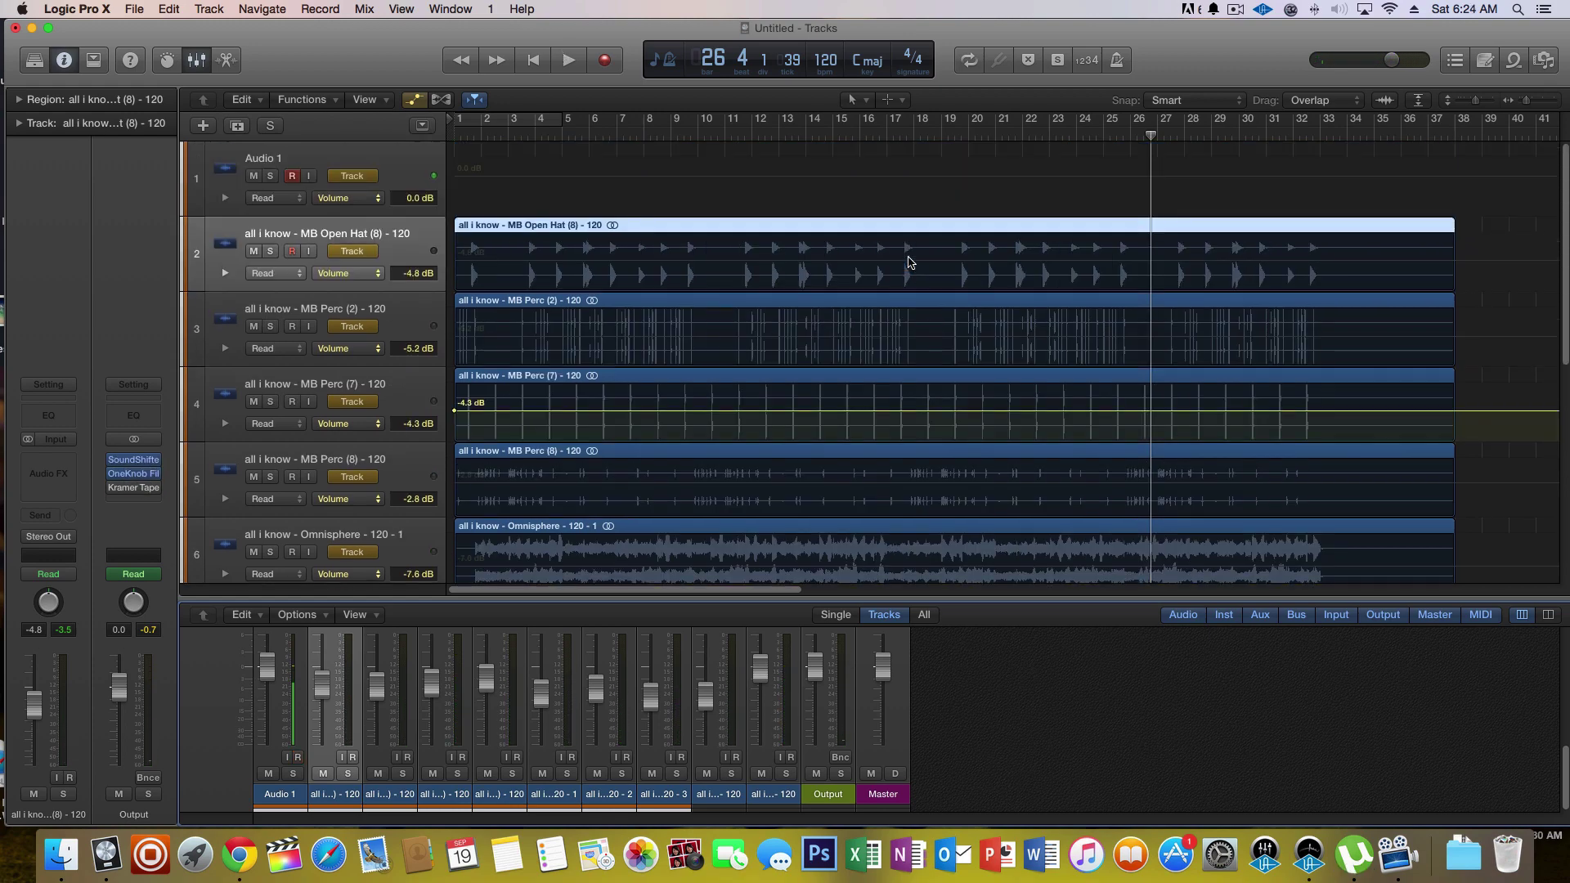
pyautogui.scroll(-6, 911, 263)
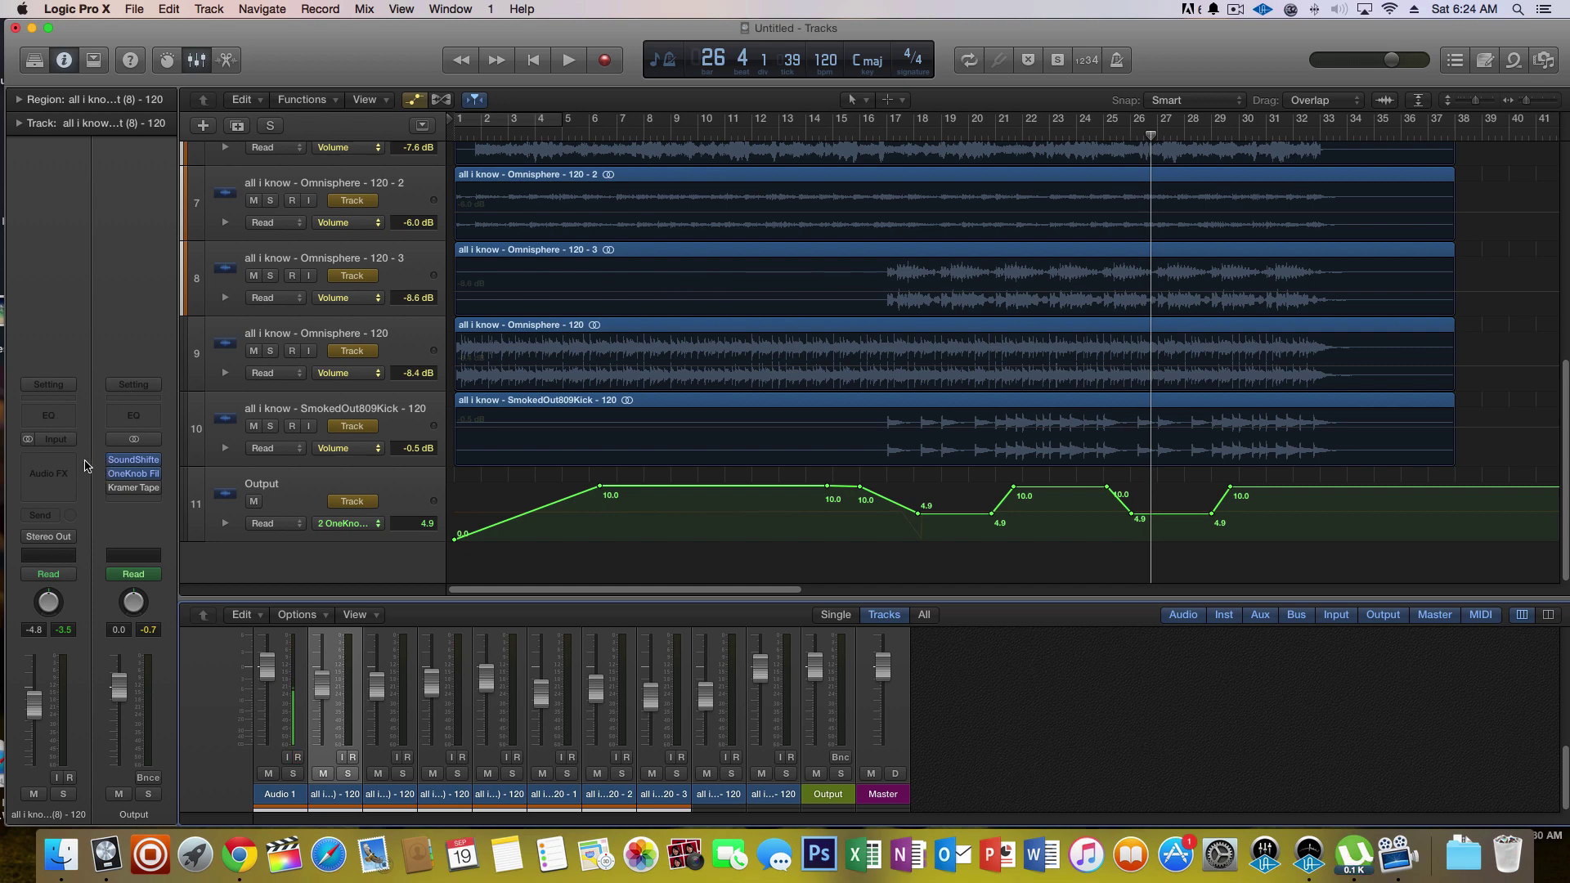
pyautogui.click(135, 489)
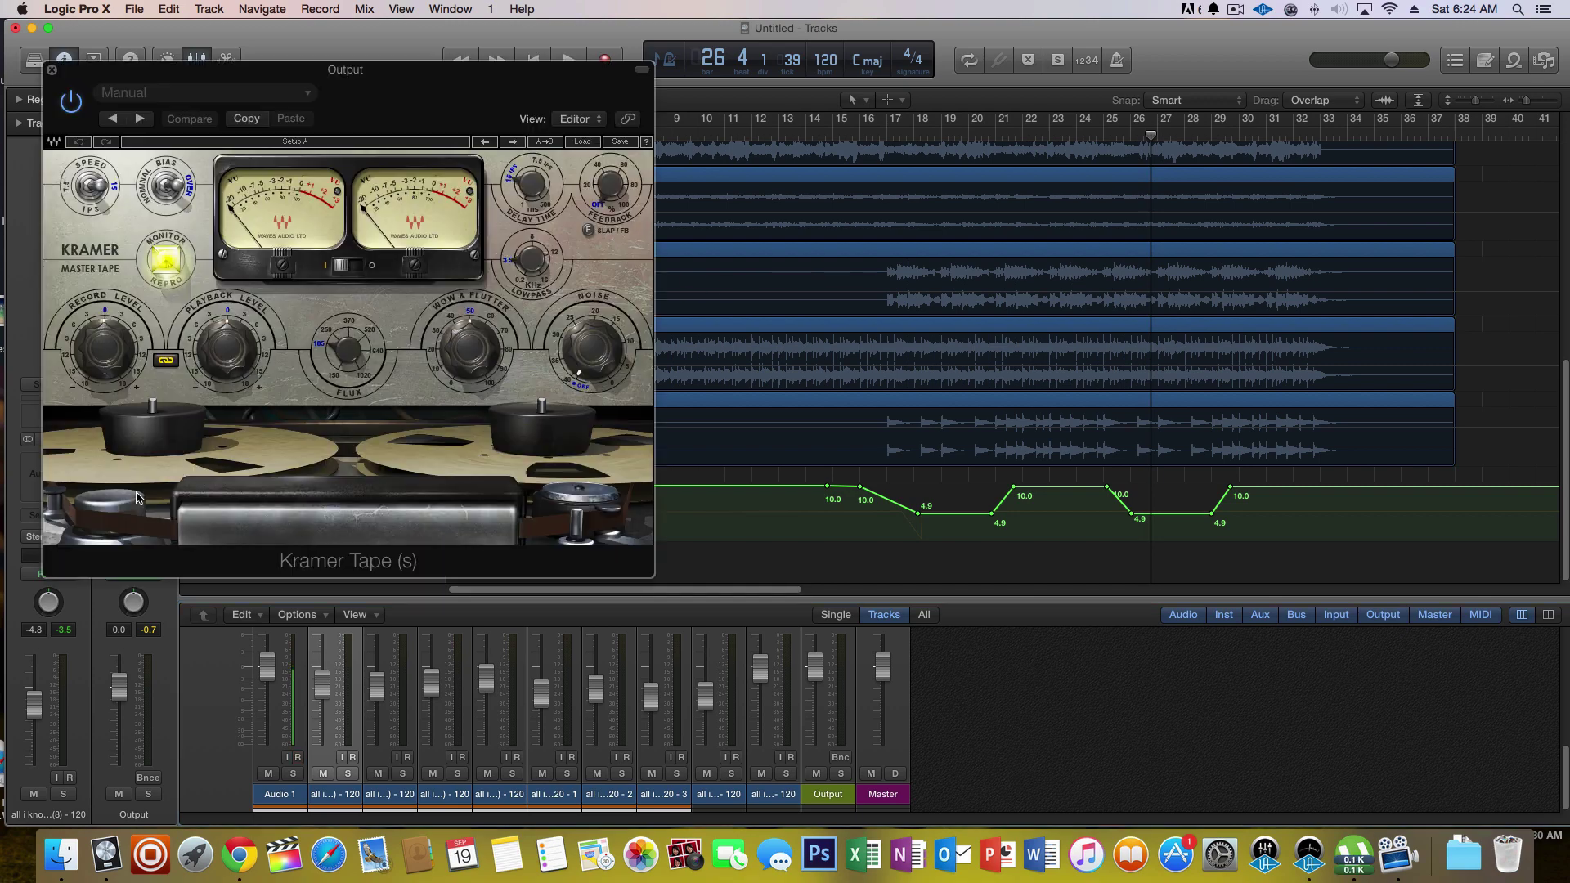
pyautogui.moveTo(427, 108); pyautogui.dragTo(969, 294)
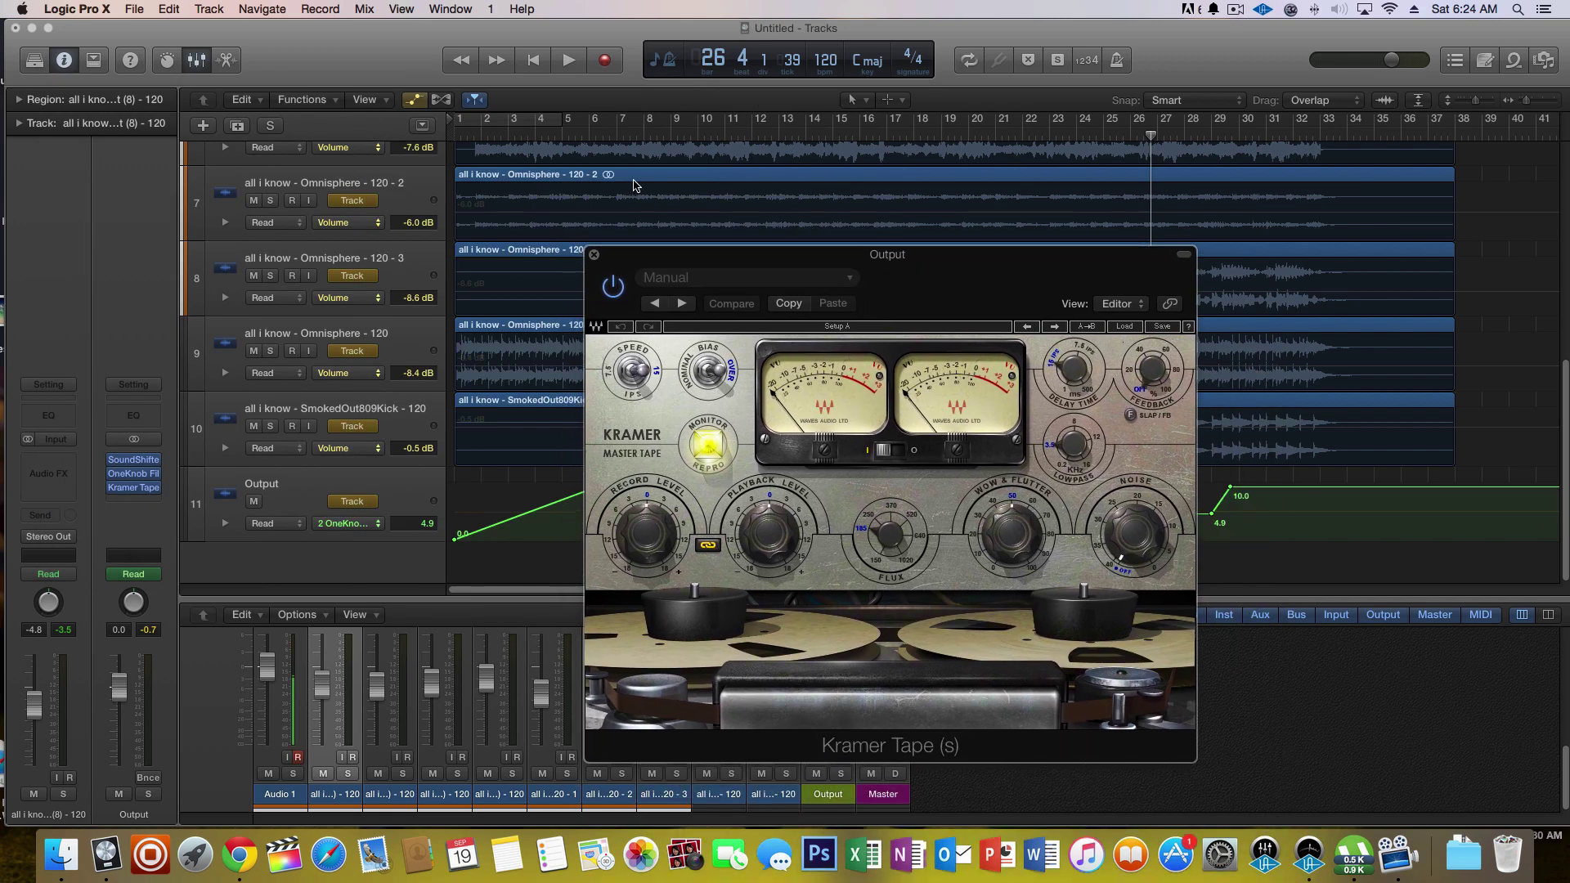
pyautogui.click(454, 138)
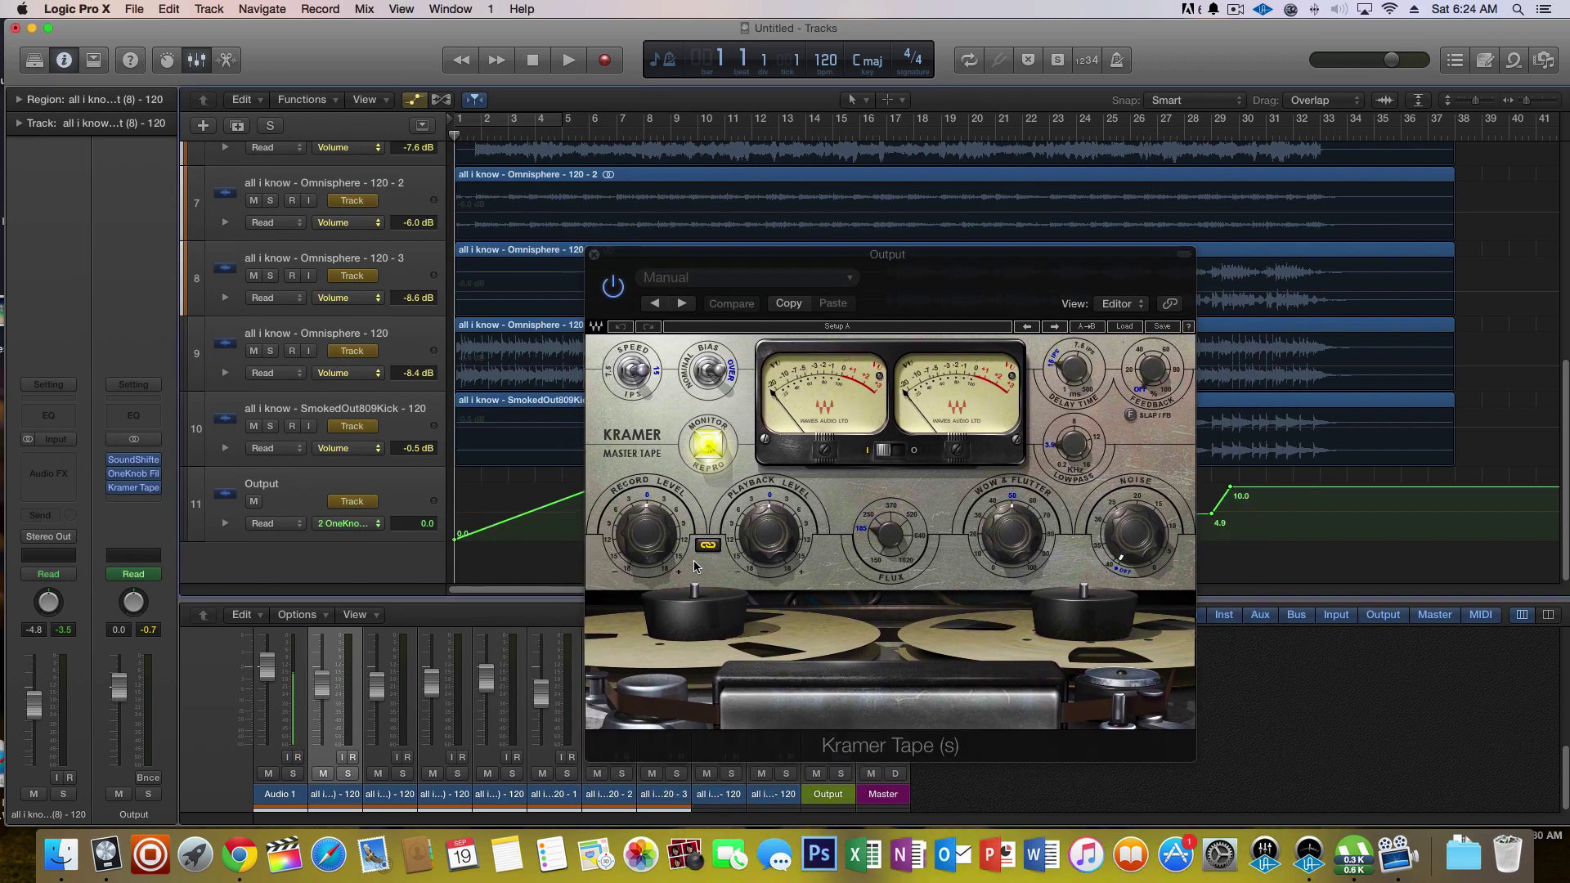
pyautogui.click(570, 60)
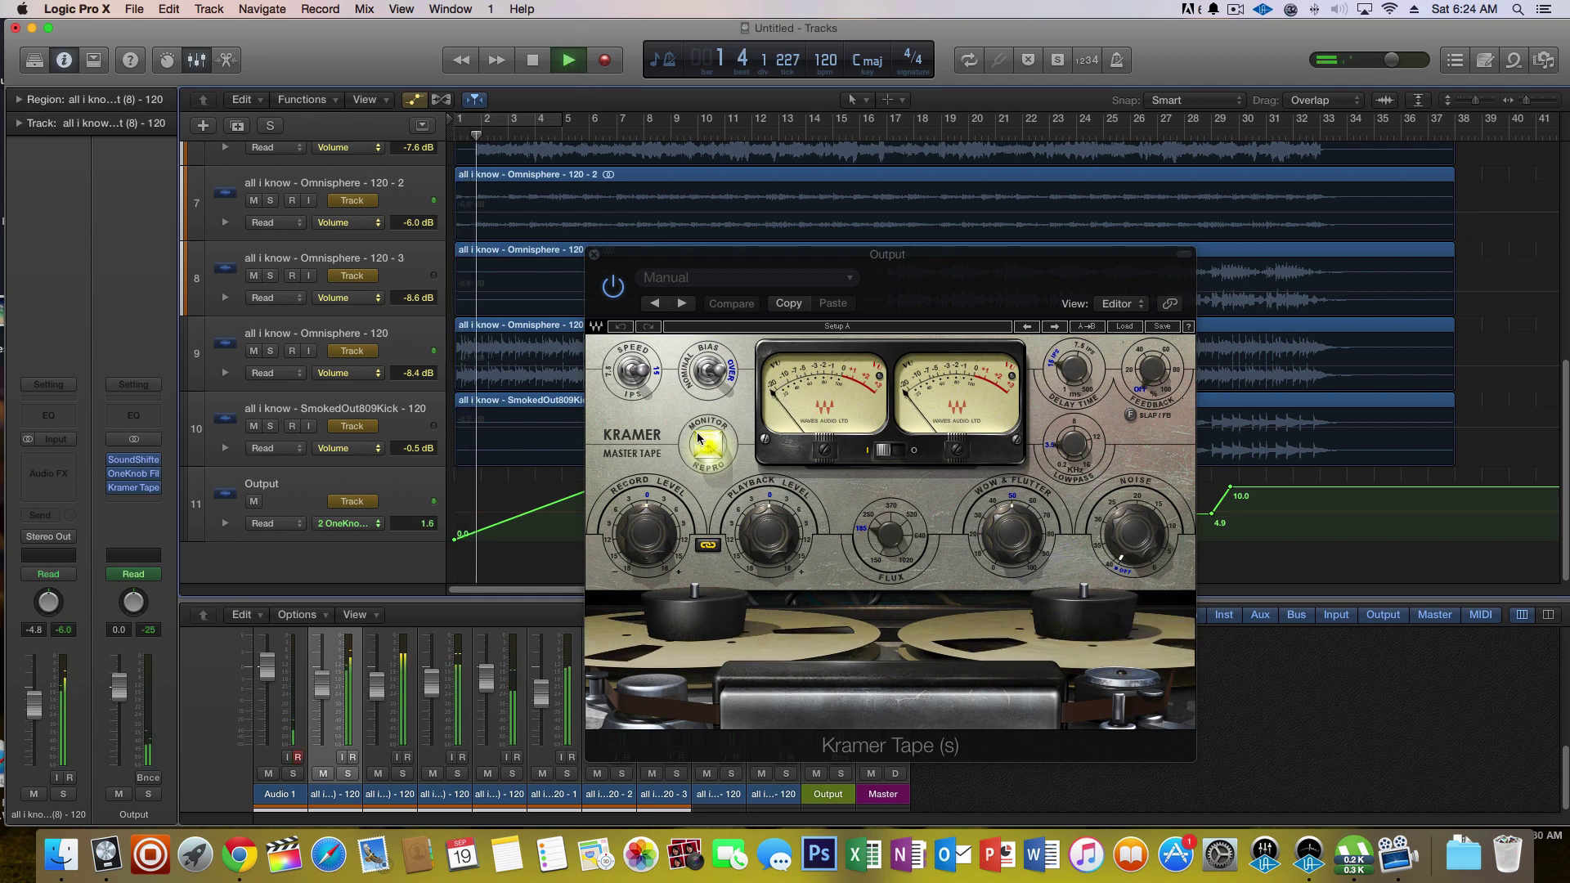
# - Adjust the Kramer Tape's linked record level by ear, trying 10.0 and -15.0 before settling slightly below zero
pyautogui.moveTo(646, 533); pyautogui.dragTo(647, 458)
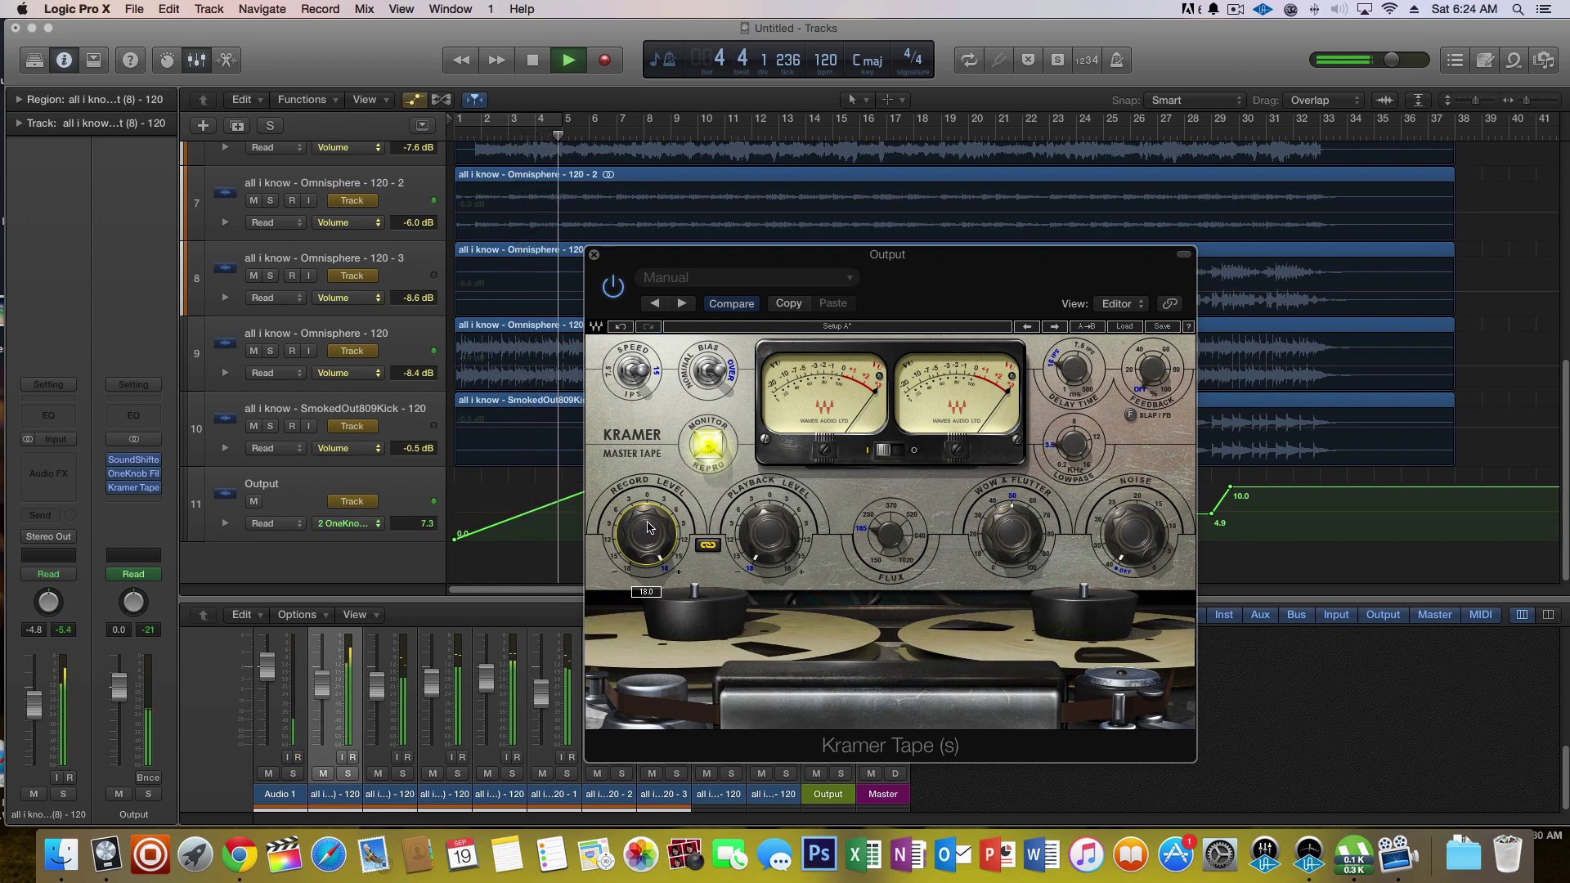
pyautogui.moveTo(648, 527); pyautogui.dragTo(650, 572)
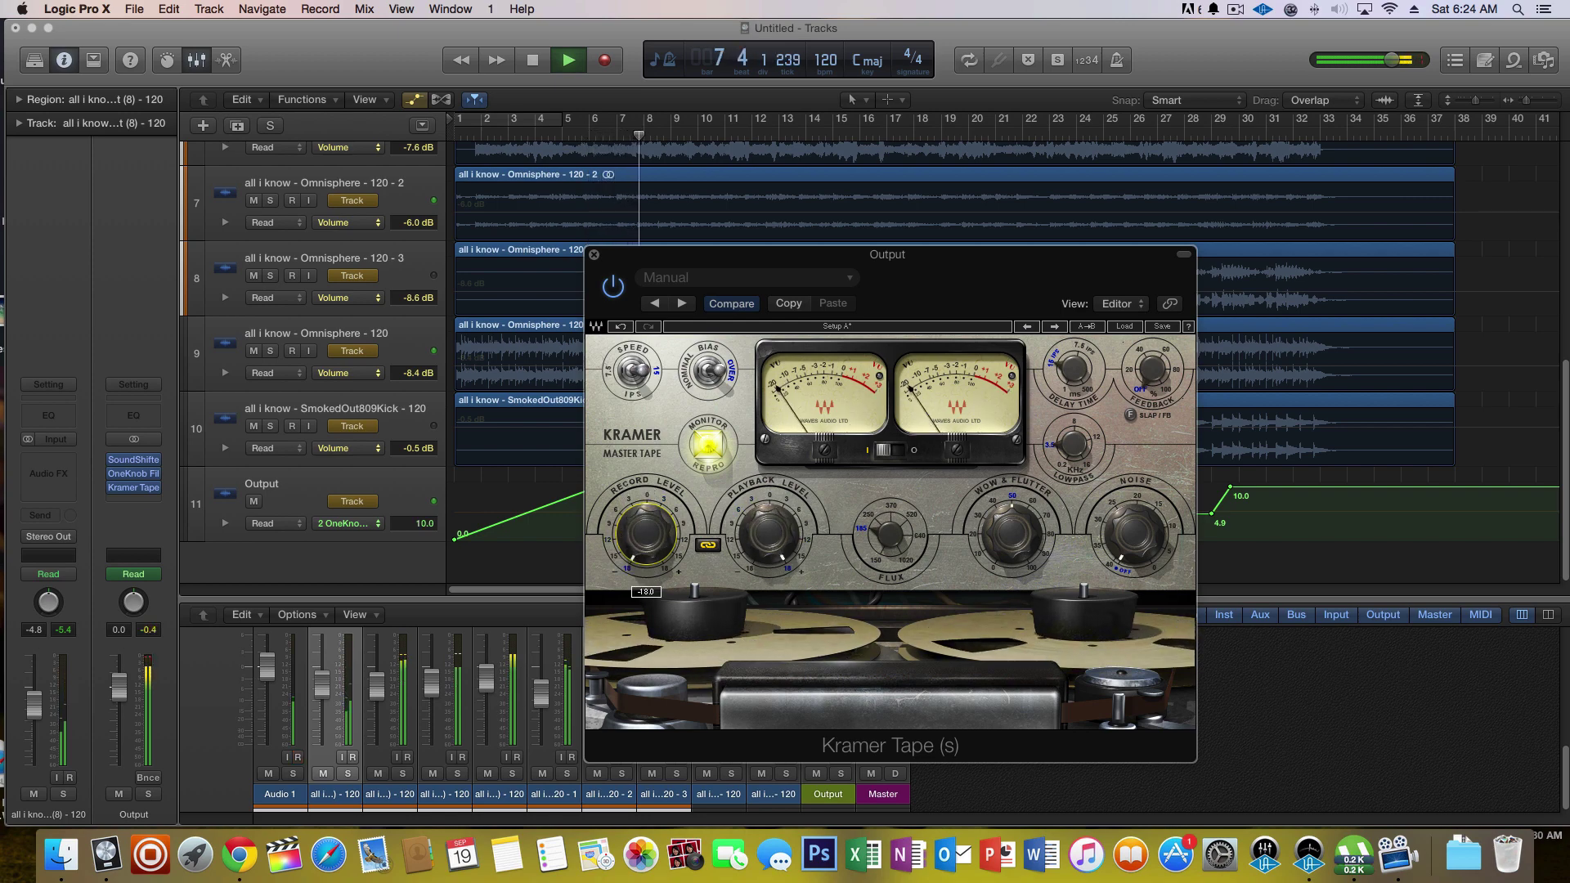
pyautogui.moveTo(646, 536)
pyautogui.mouseDown()
pyautogui.moveTo(646, 499)
pyautogui.moveTo(646, 516)
pyautogui.mouseUp()
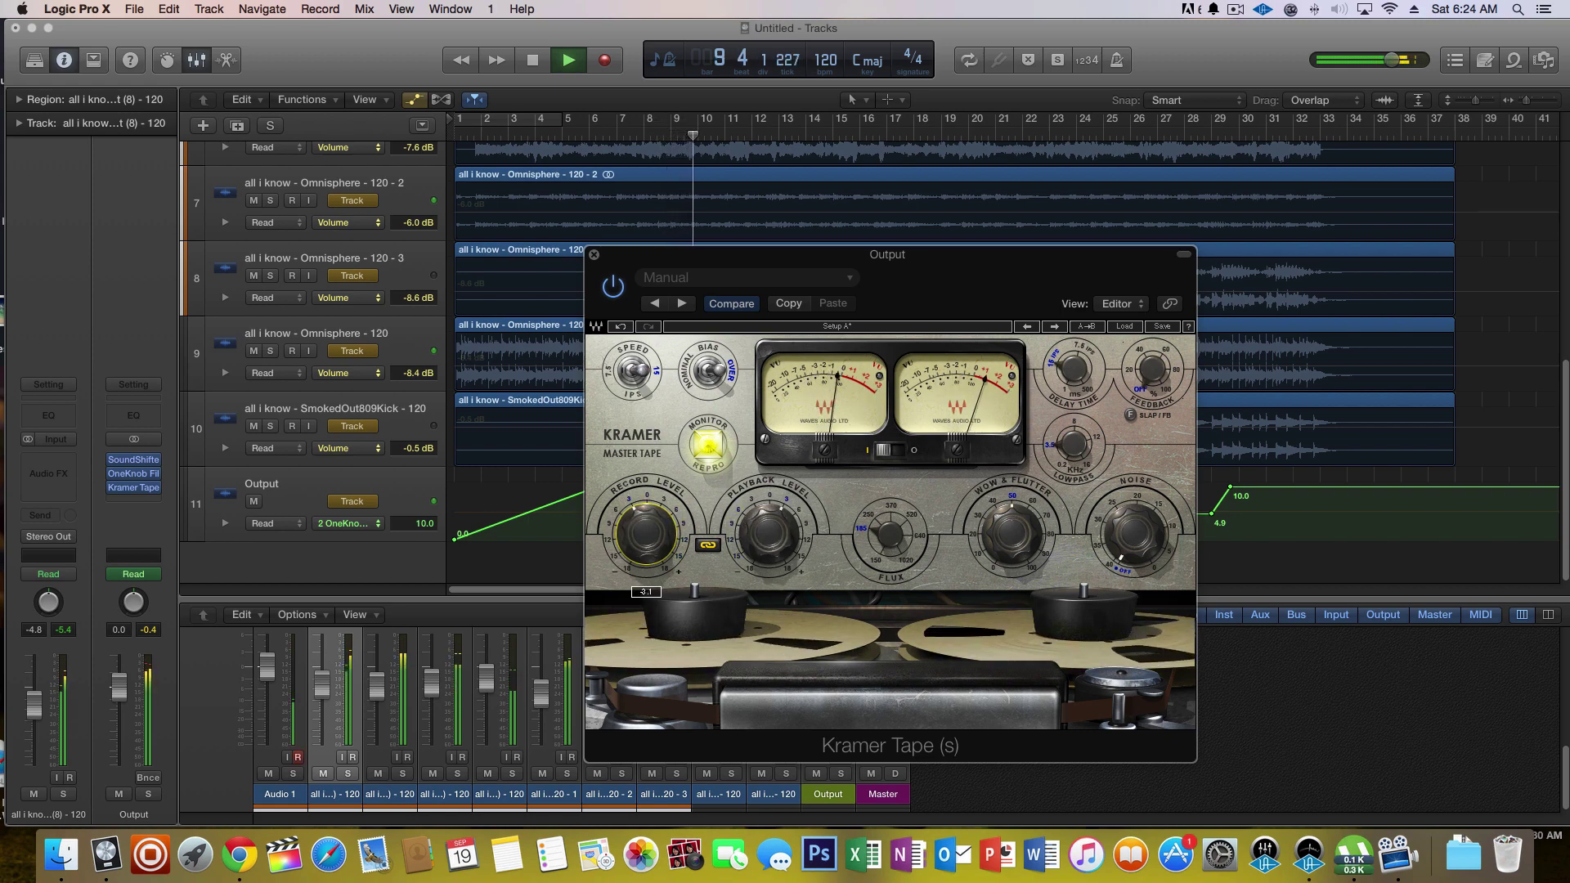
pyautogui.moveTo(646, 515); pyautogui.dragTo(649, 547)
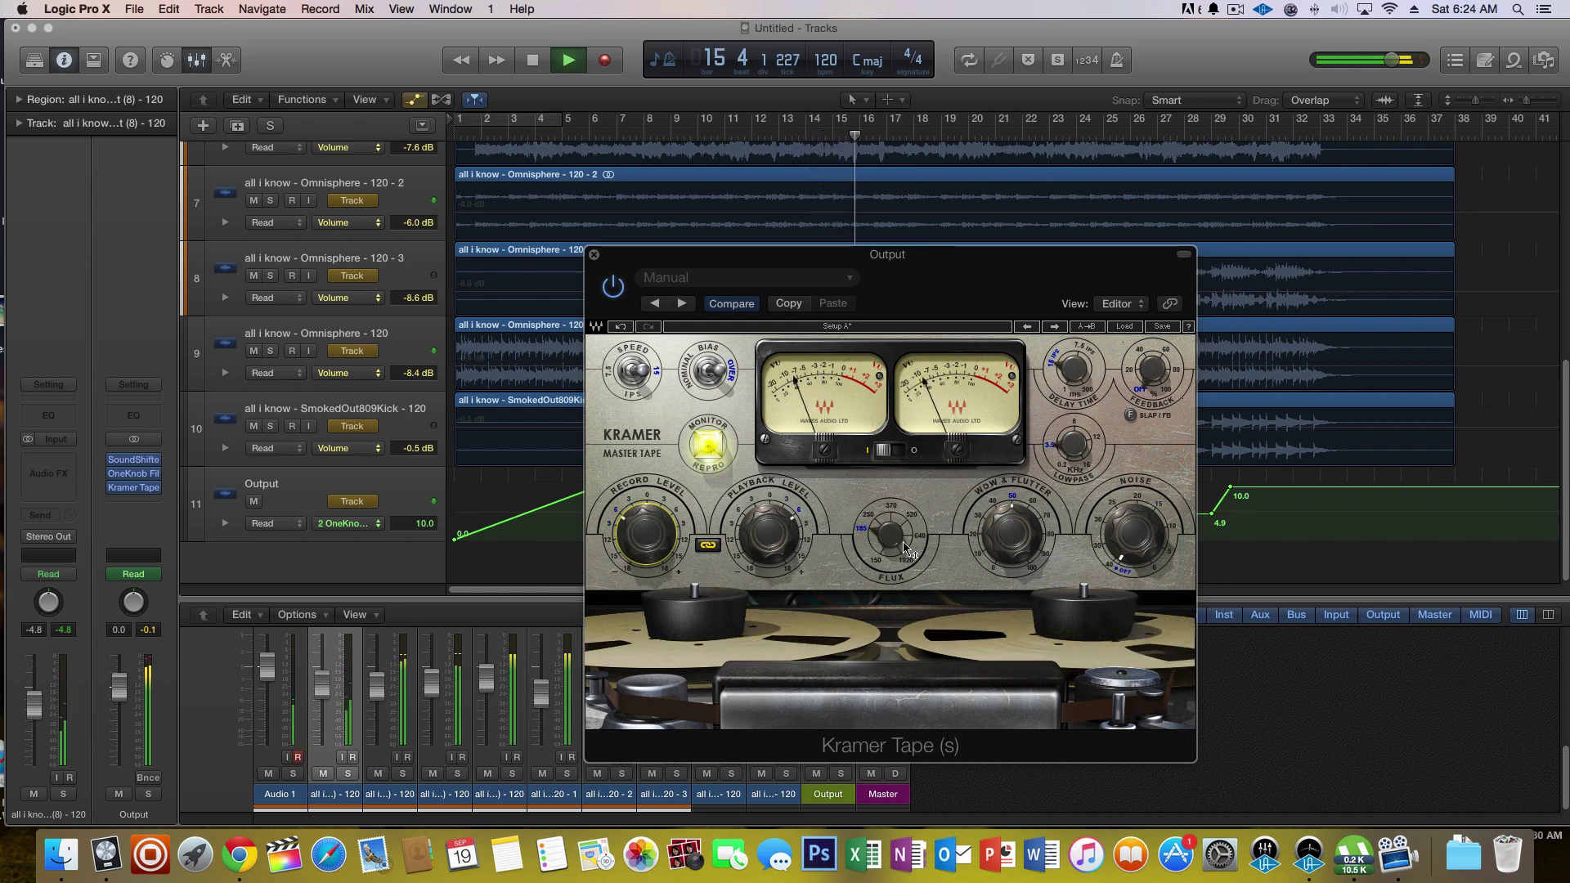
# - Raise the Kramer Tape's wow and flutter and its noise, close the plug-in, and stop playback in bar 30
pyautogui.moveTo(1029, 528); pyautogui.dragTo(1029, 497)
pyautogui.moveTo(1132, 534)
pyautogui.mouseDown()
pyautogui.moveTo(1132, 564)
pyautogui.moveTo(1106, 544)
pyautogui.mouseUp()
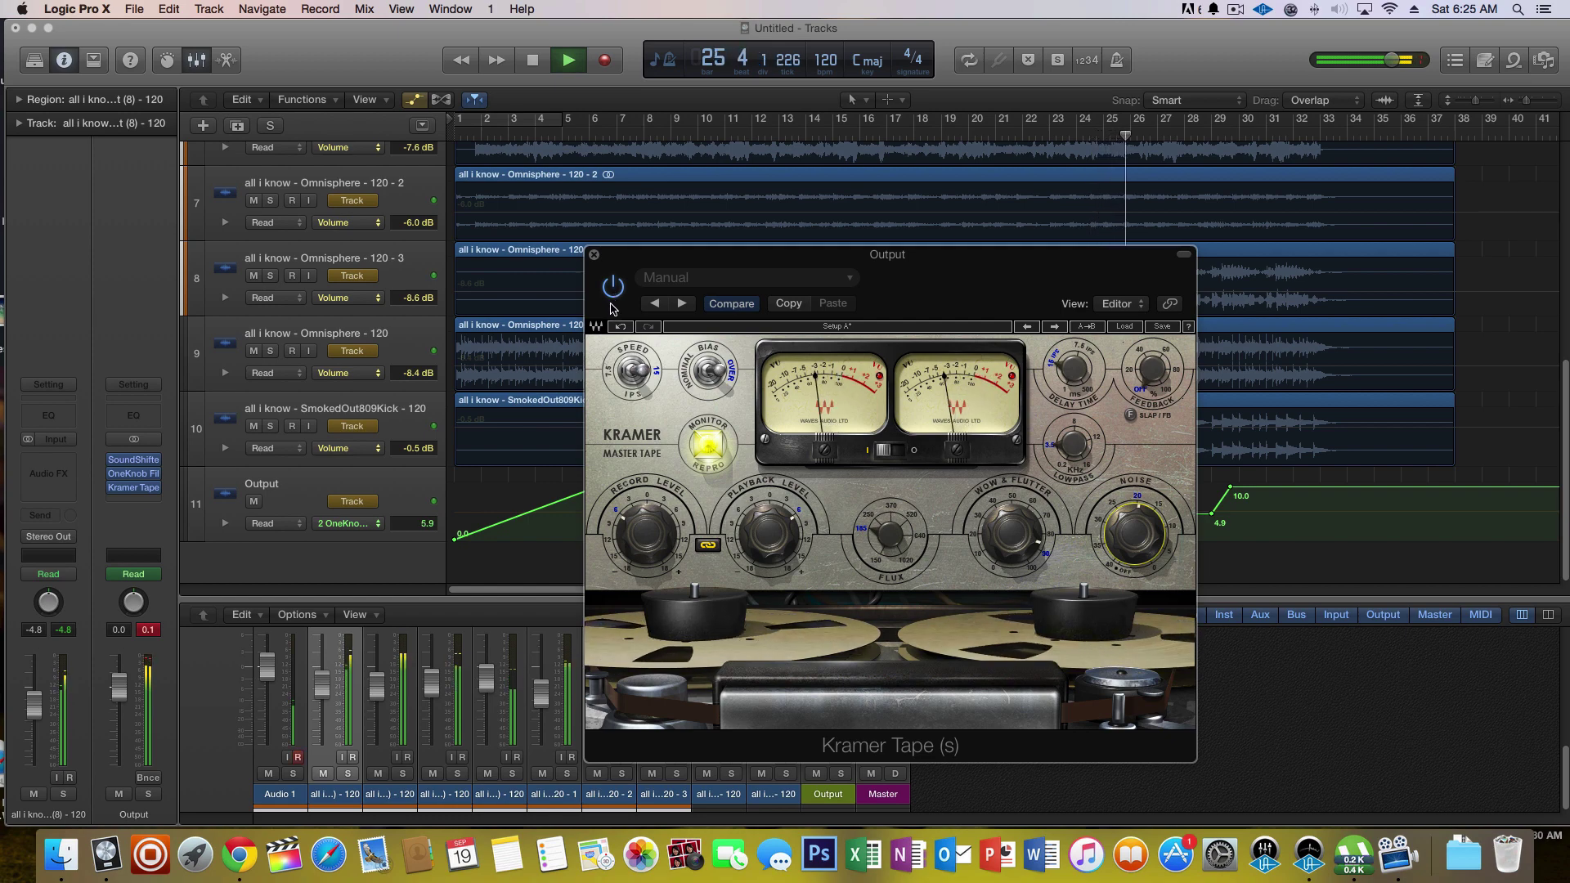
pyautogui.click(594, 257)
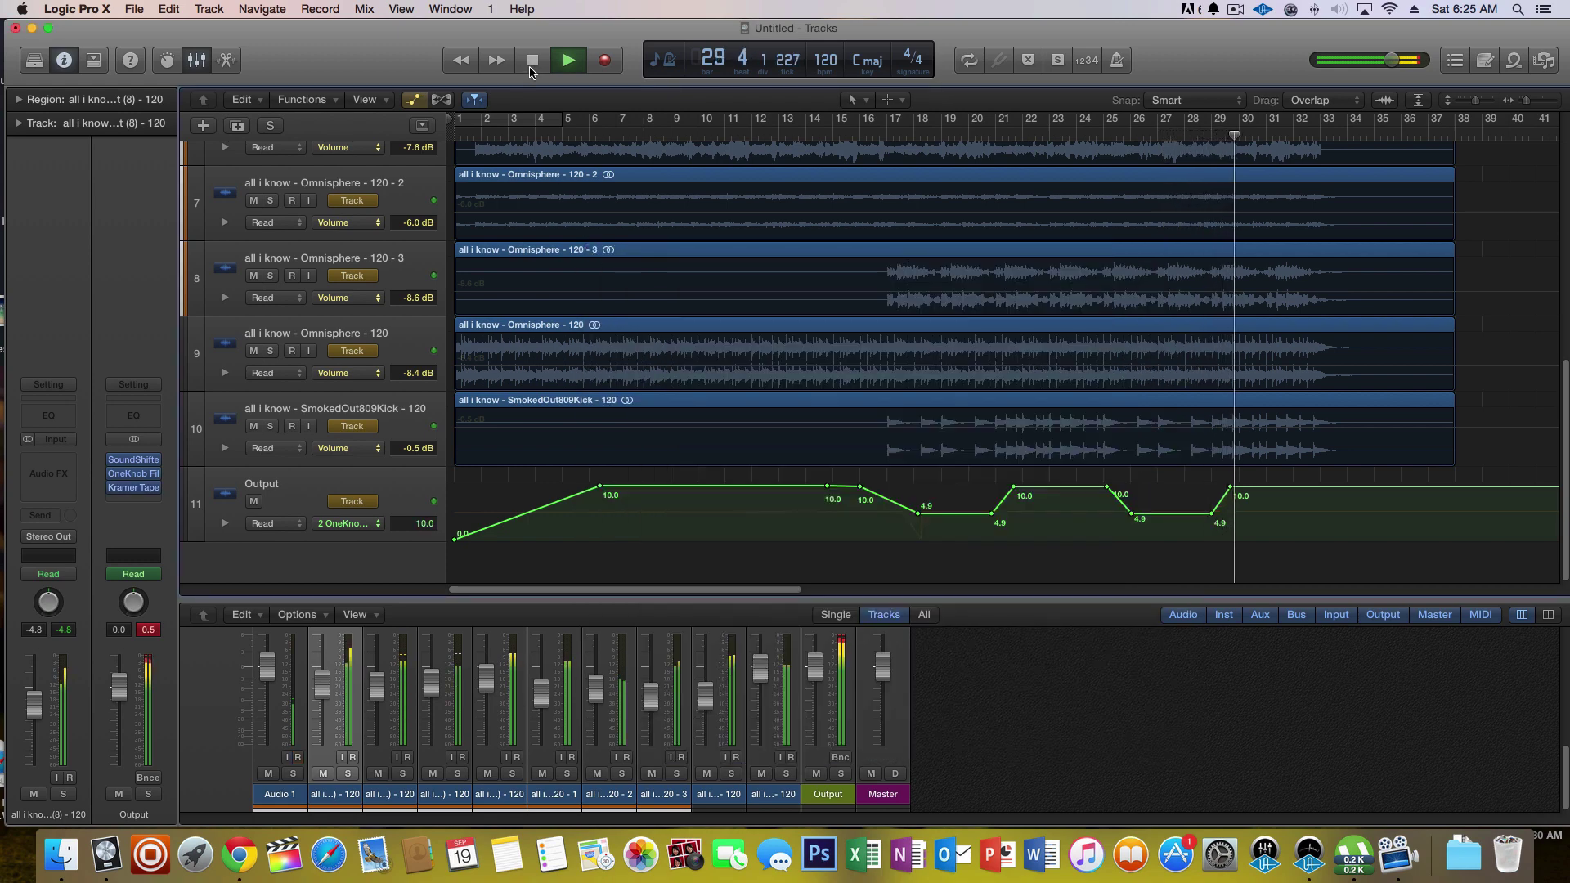
pyautogui.click(532, 66)
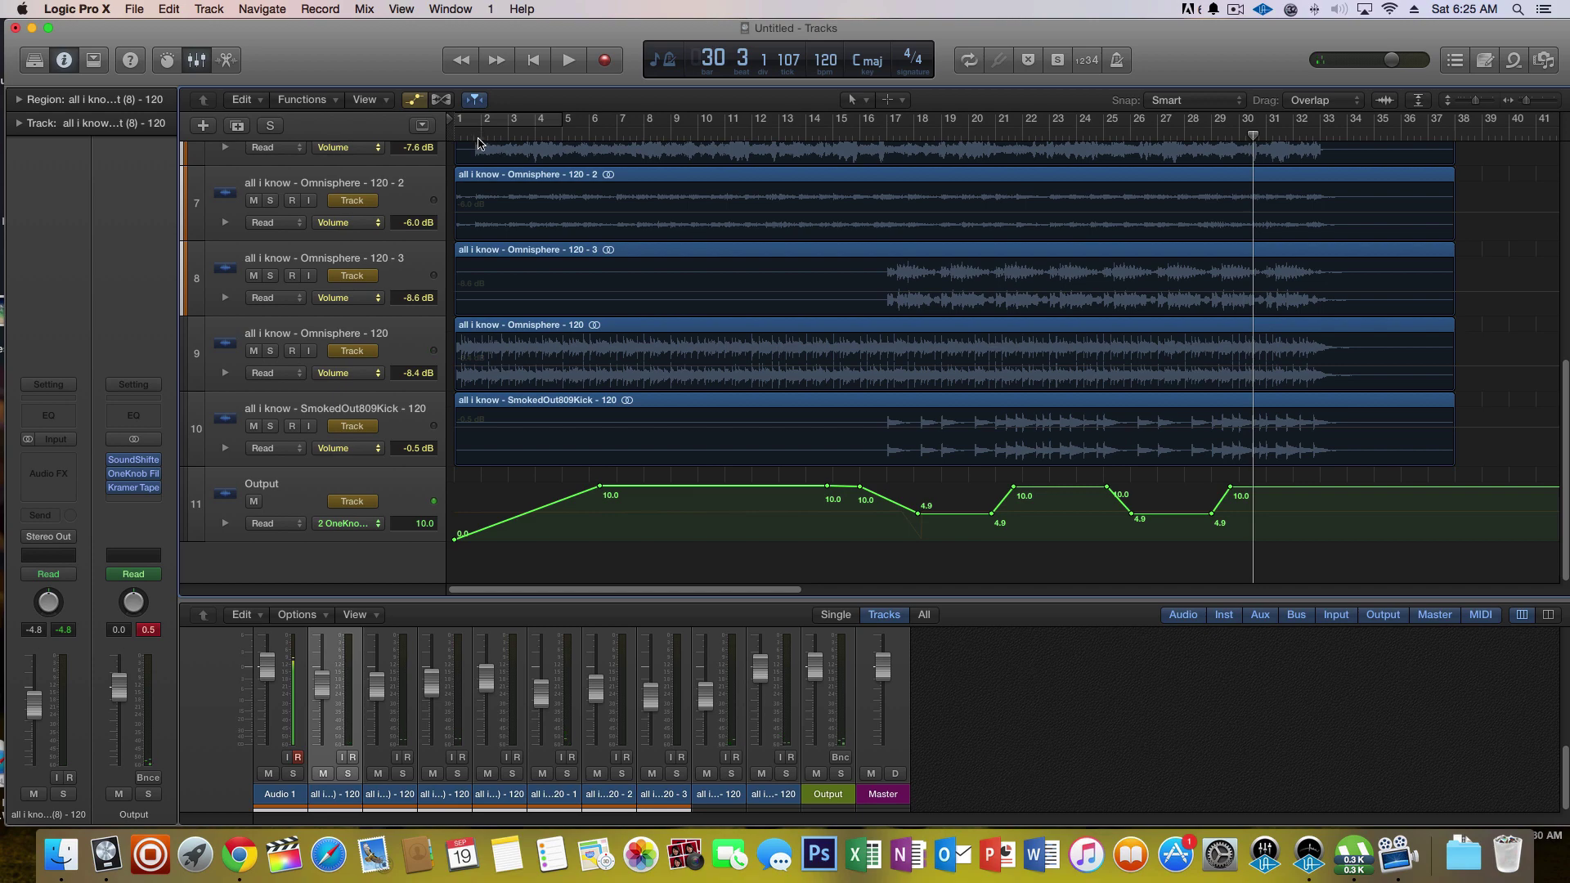
# - Reopen the Kramer Tape on the Output channel to review its settings, and close it again
pyautogui.click(136, 489)
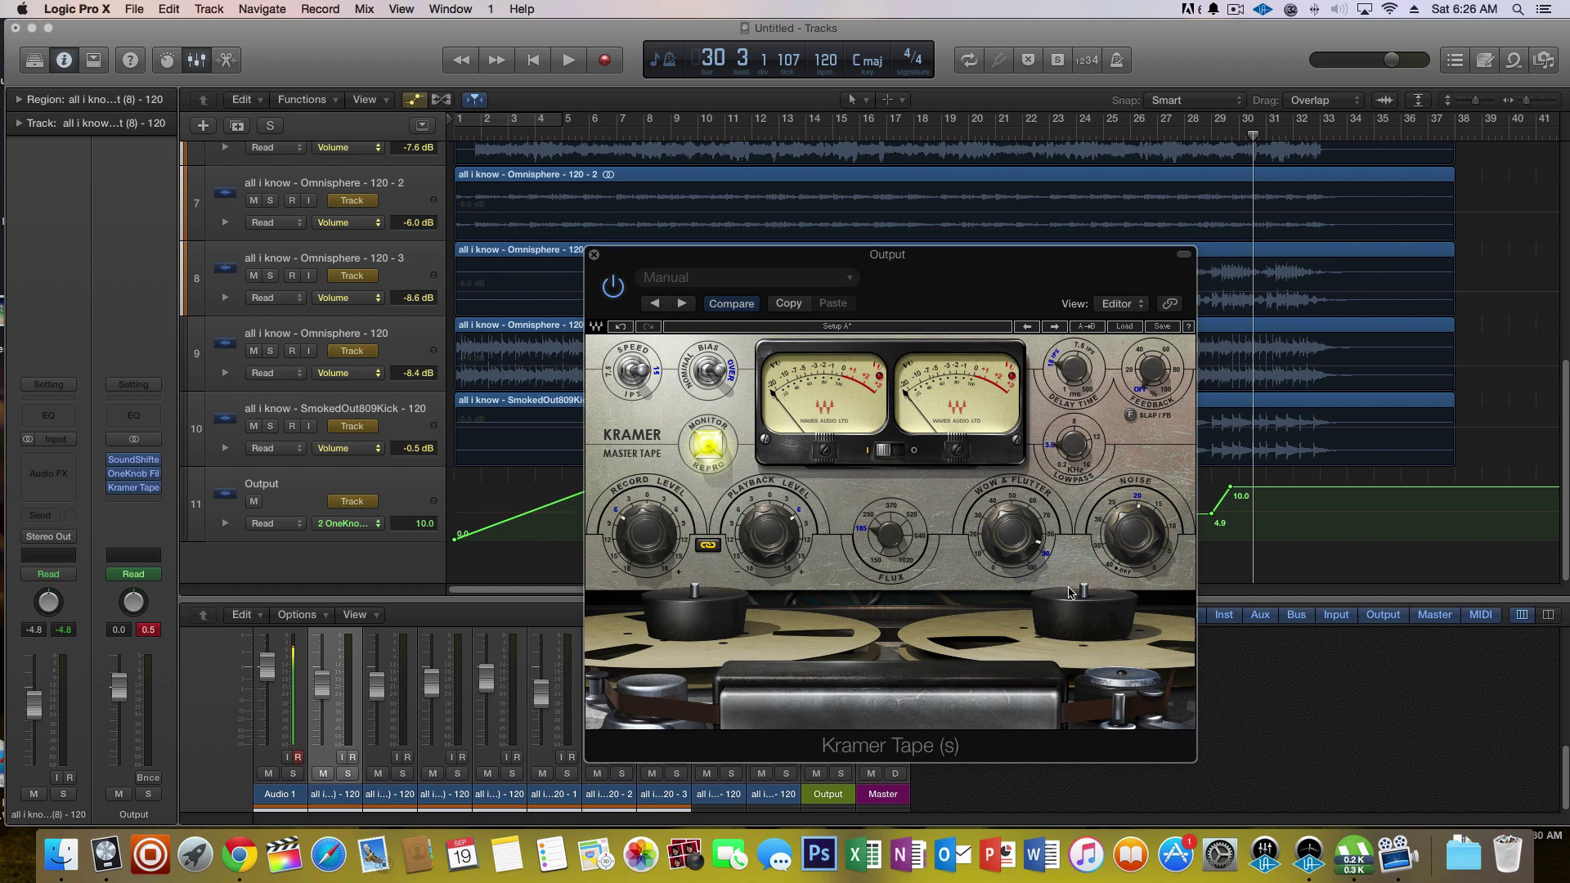
pyautogui.click(596, 256)
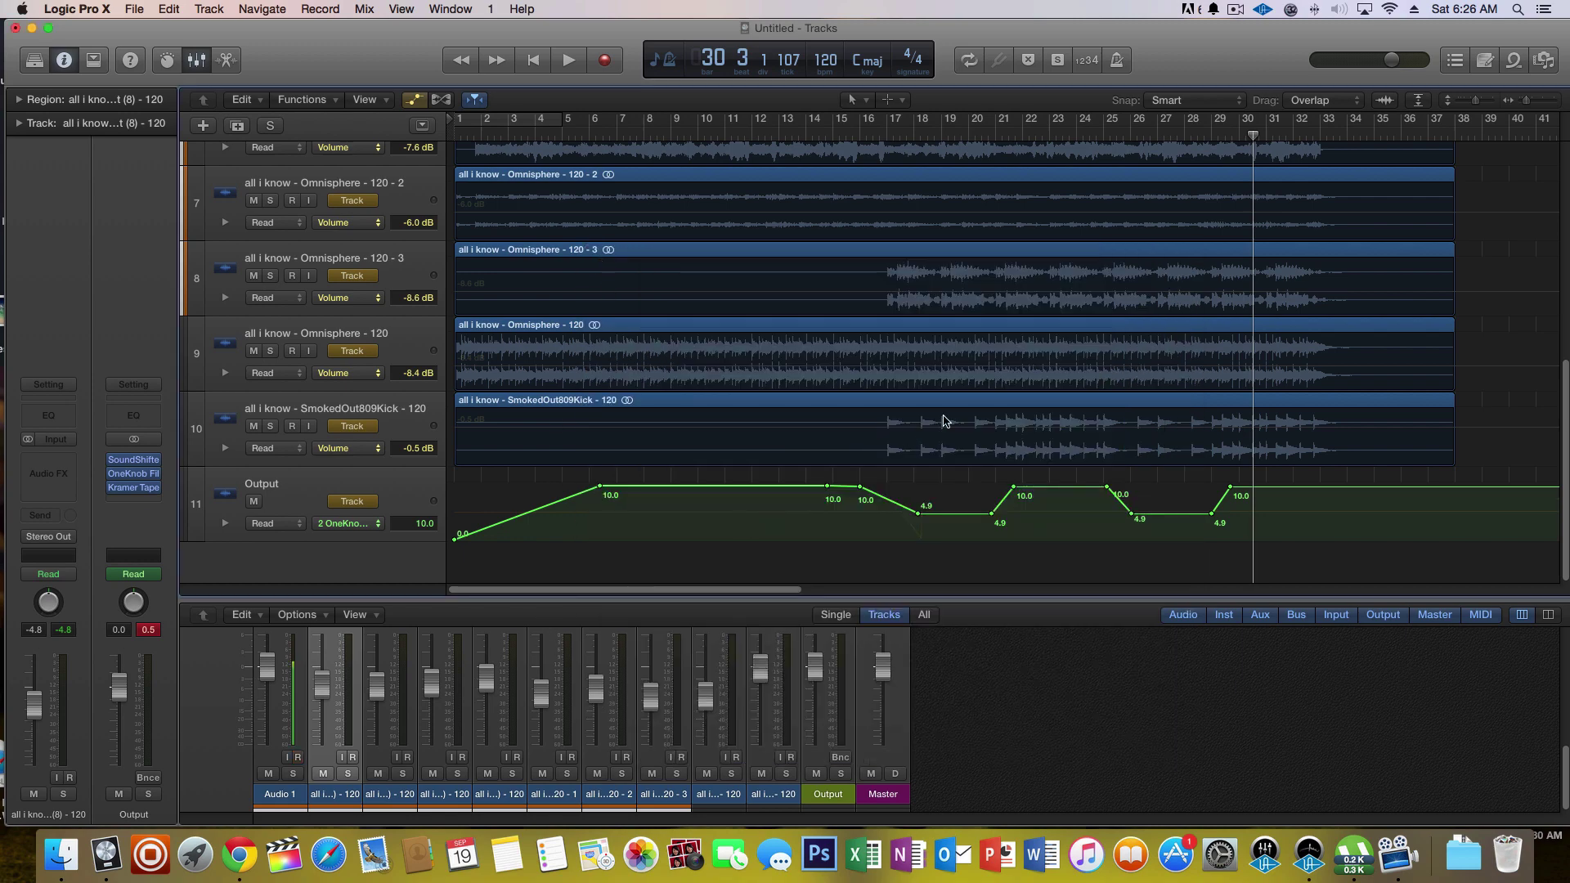
pyautogui.scroll(5, 974, 323)
pyautogui.scroll(-5, 957, 316)
pyautogui.scroll(3, 570, 732)
pyautogui.scroll(-3, 452, 754)
pyautogui.click(1236, 10)
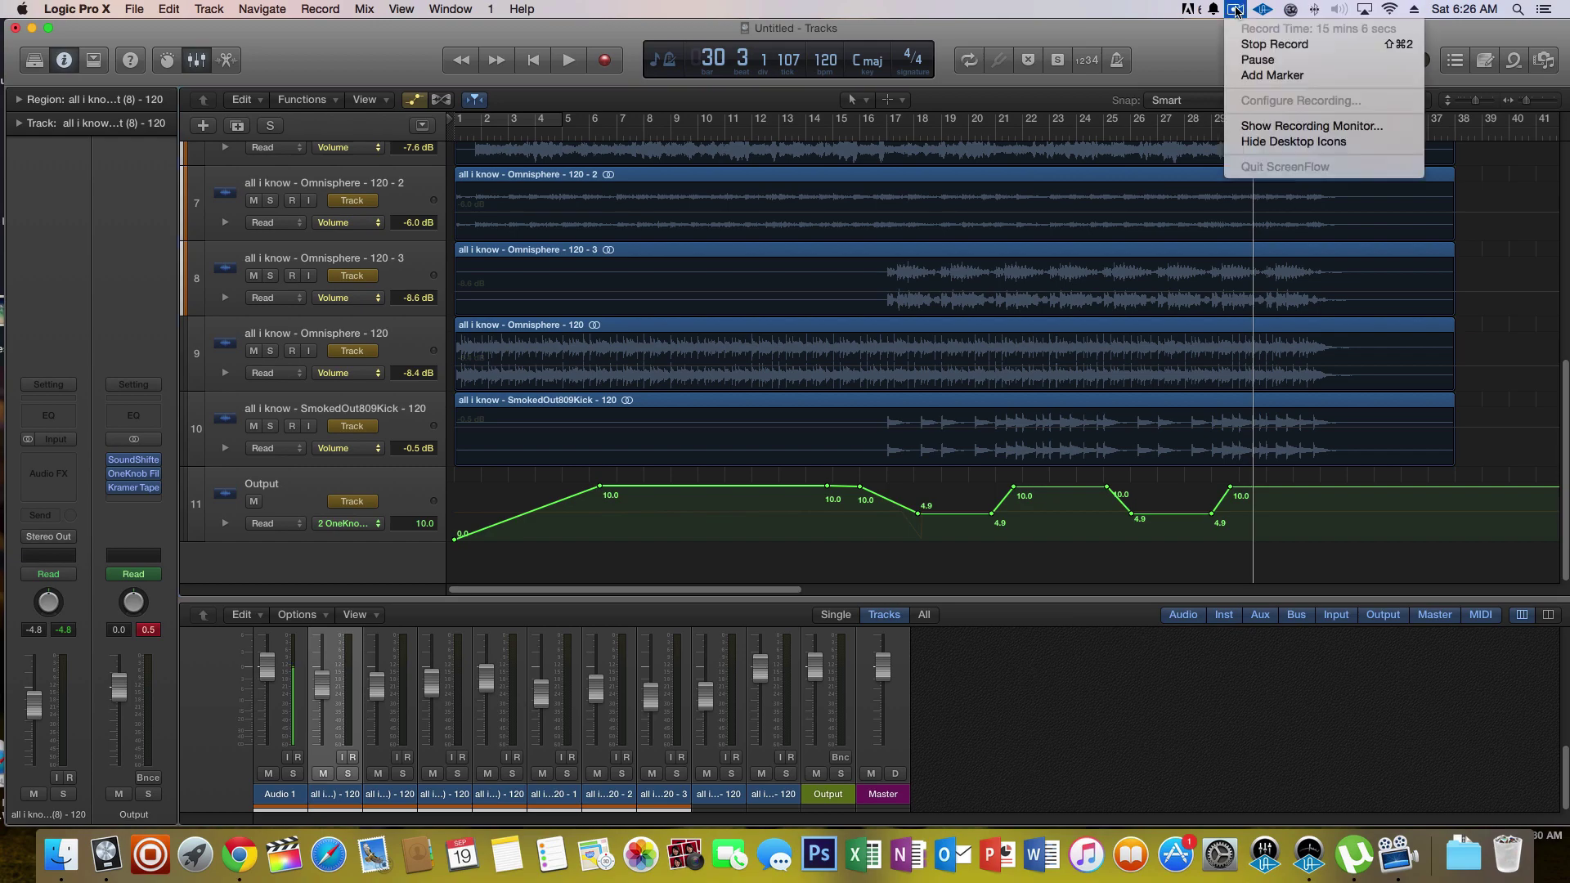